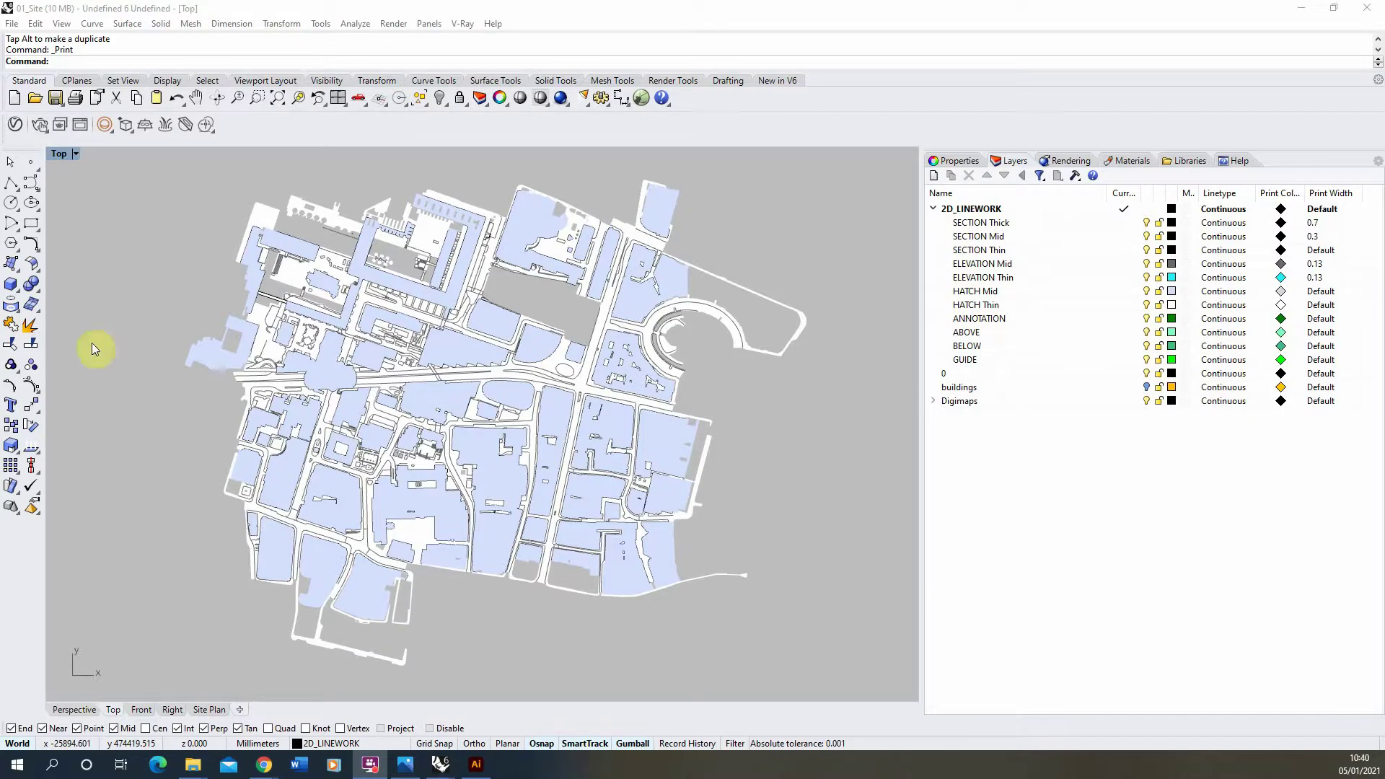
# Switch from the Top view to the Site Plan layout and check the scale settings of its detail view
pyautogui.scroll(2, 444, 366)
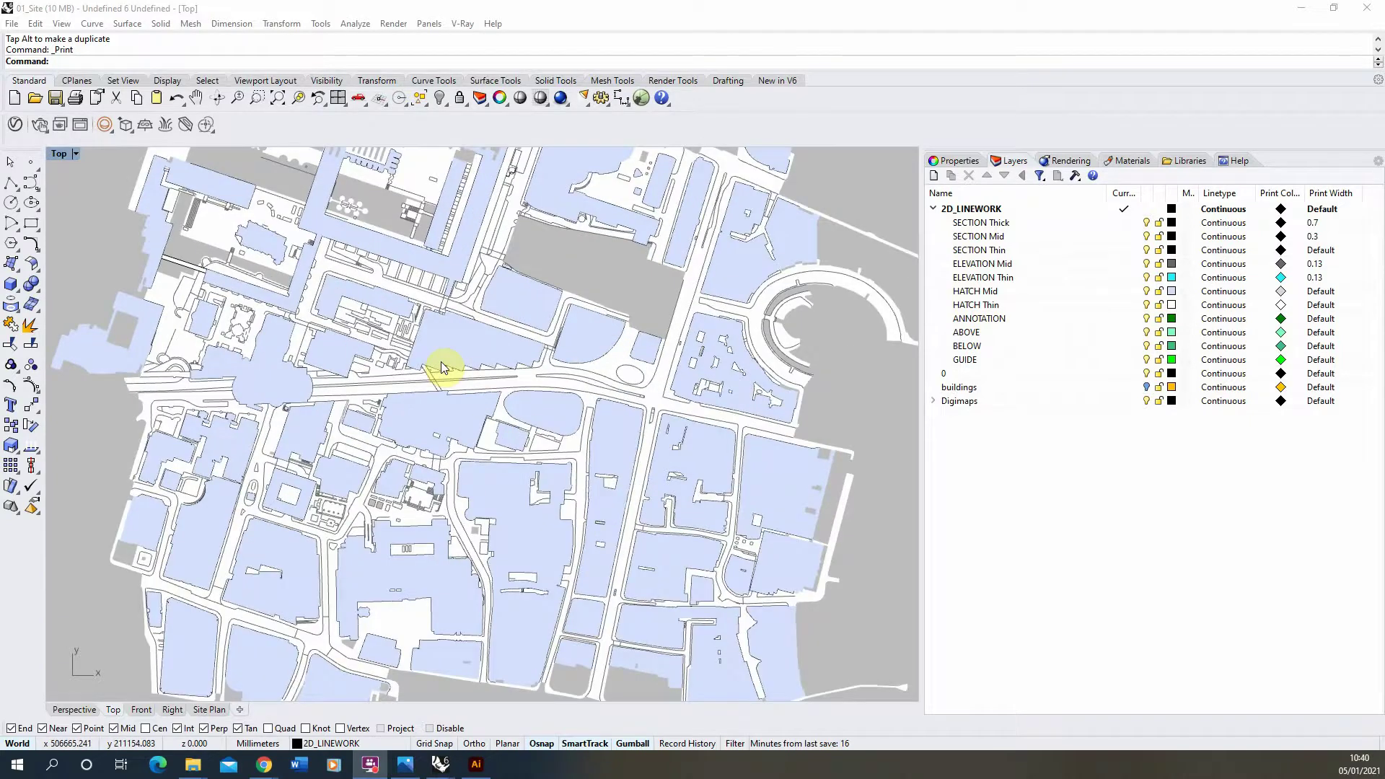
pyautogui.scroll(-1, 440, 362)
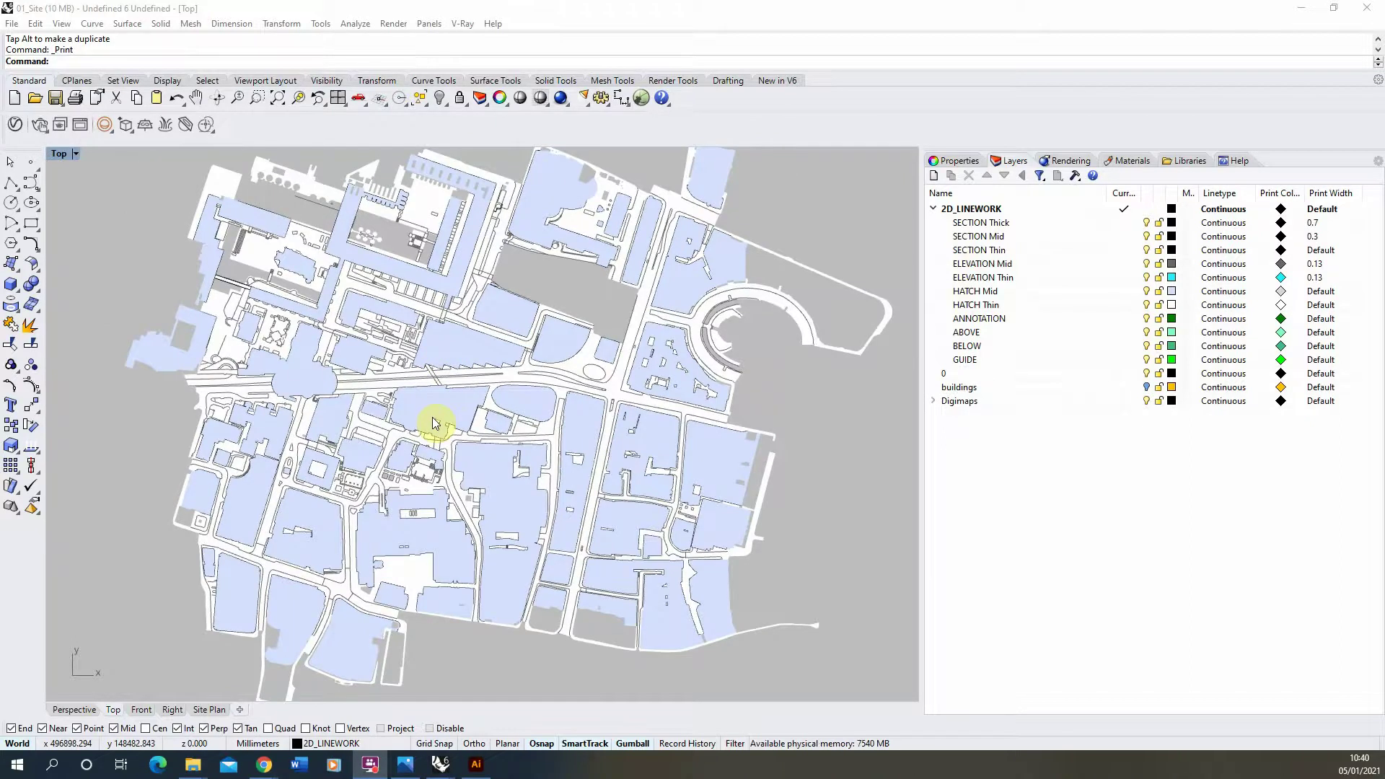
pyautogui.click(209, 710)
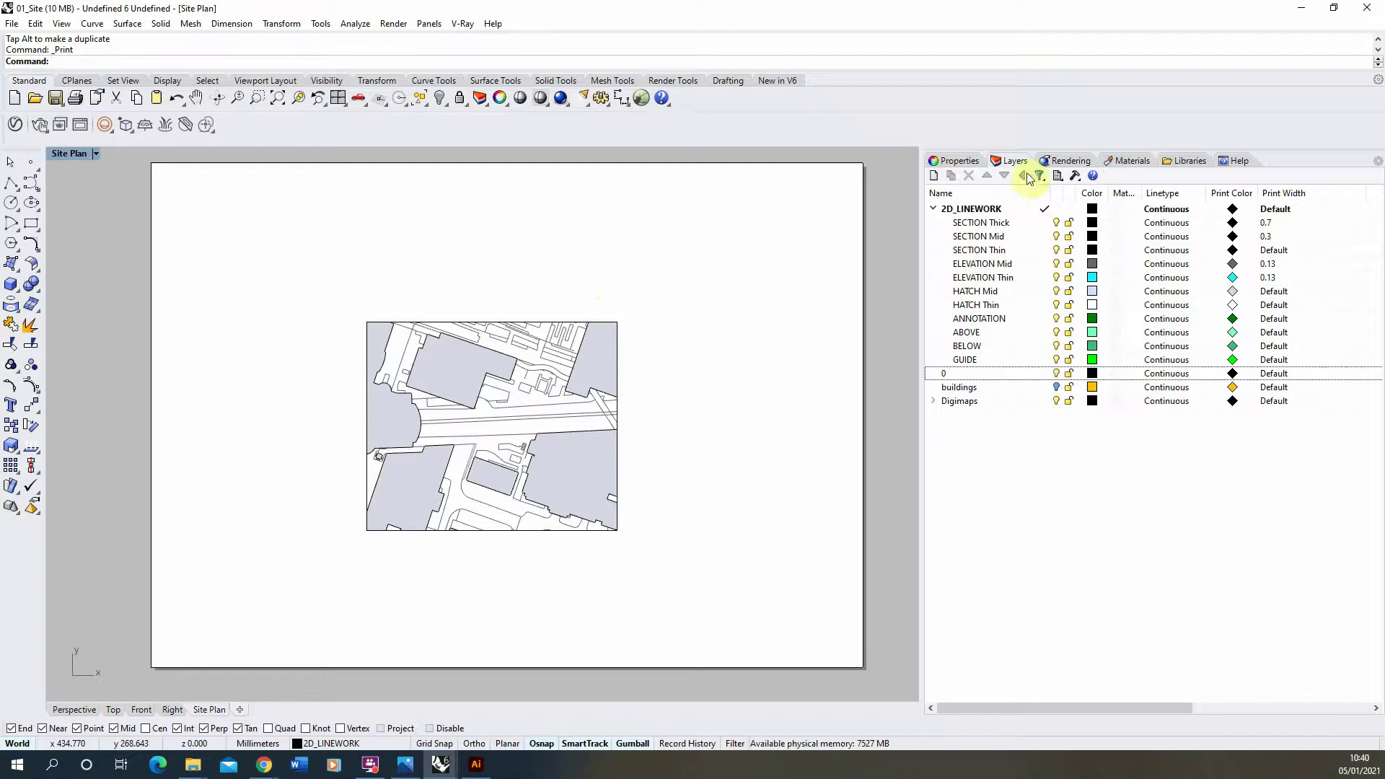
pyautogui.click(941, 161)
pyautogui.click(529, 325)
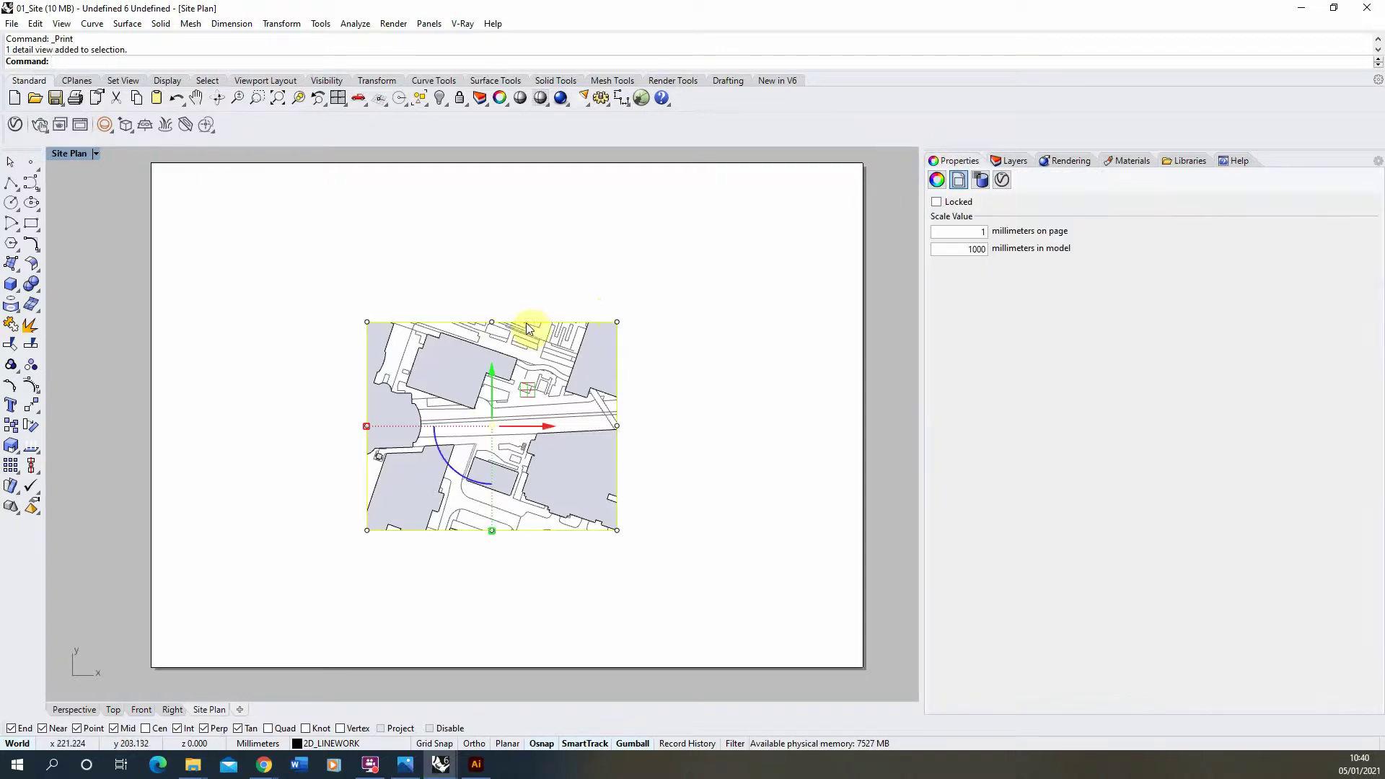
pyautogui.click(311, 286)
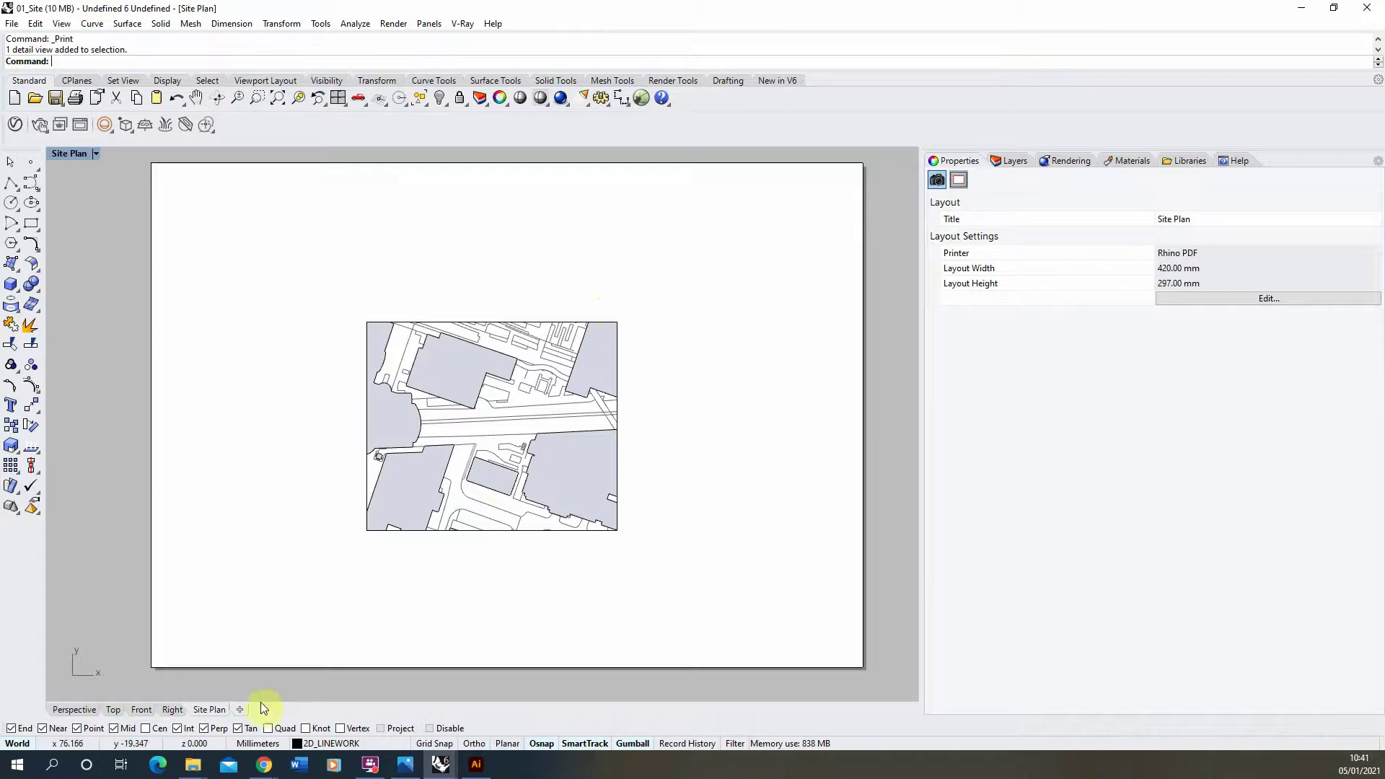
# Print the Site Plan layout as an A3 landscape vector PDF, replacing 01_Site_plan on the Desktop
pyautogui.rightClick(209, 710)
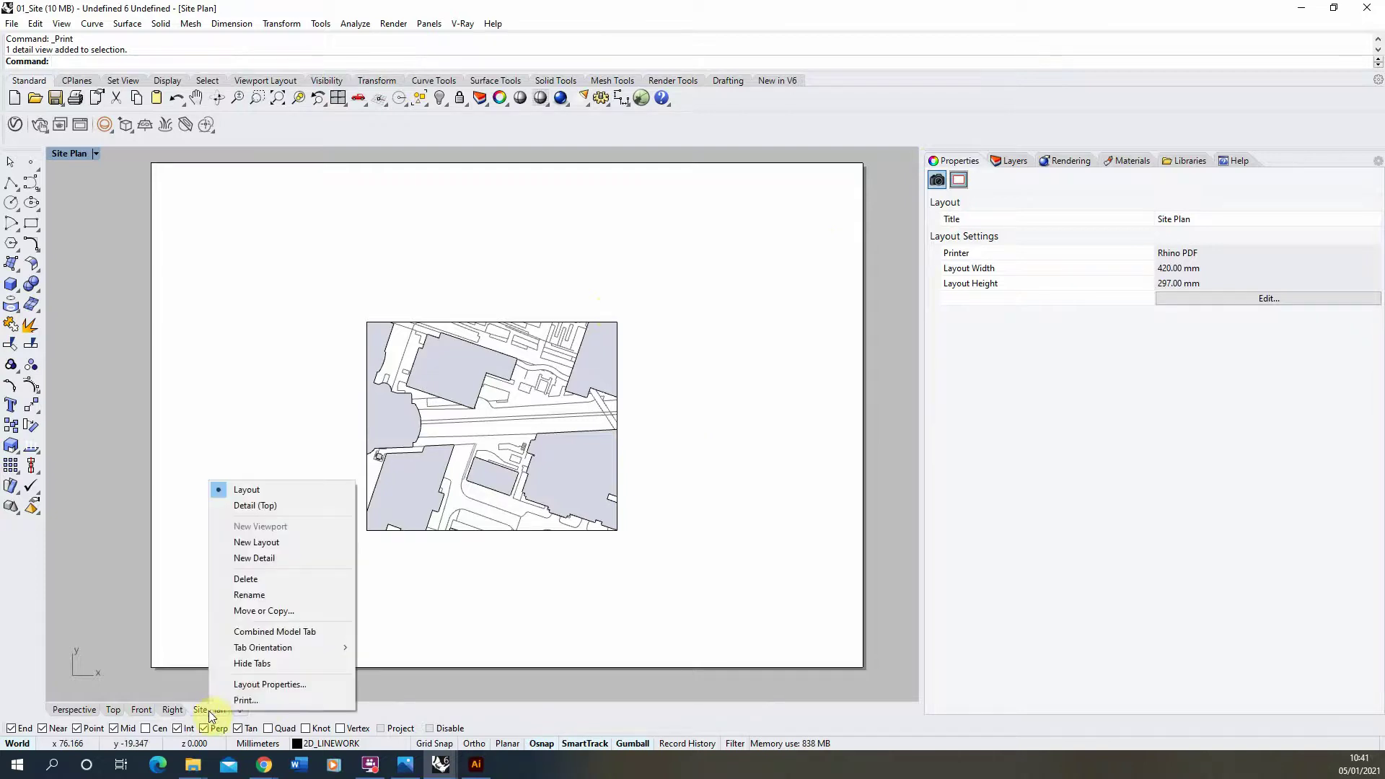
pyautogui.click(247, 700)
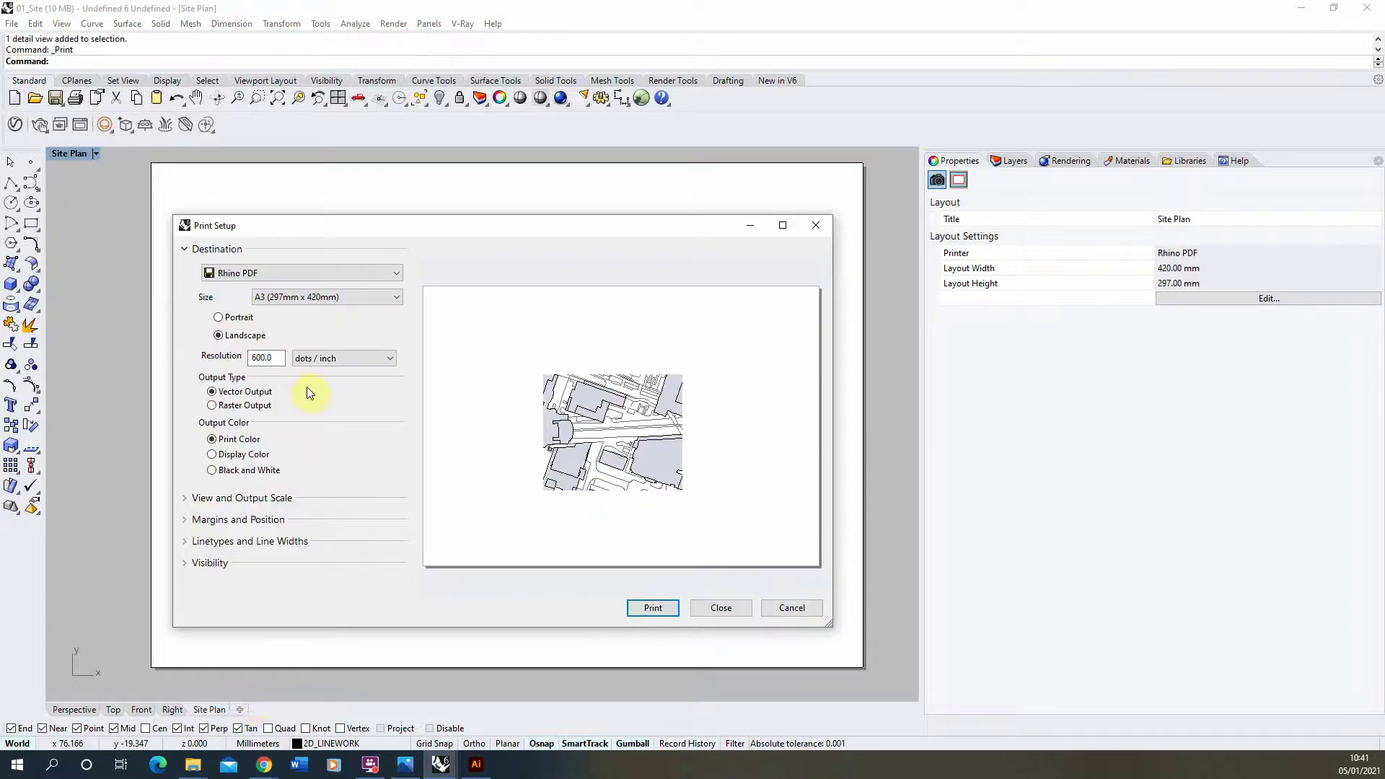
pyautogui.click(674, 612)
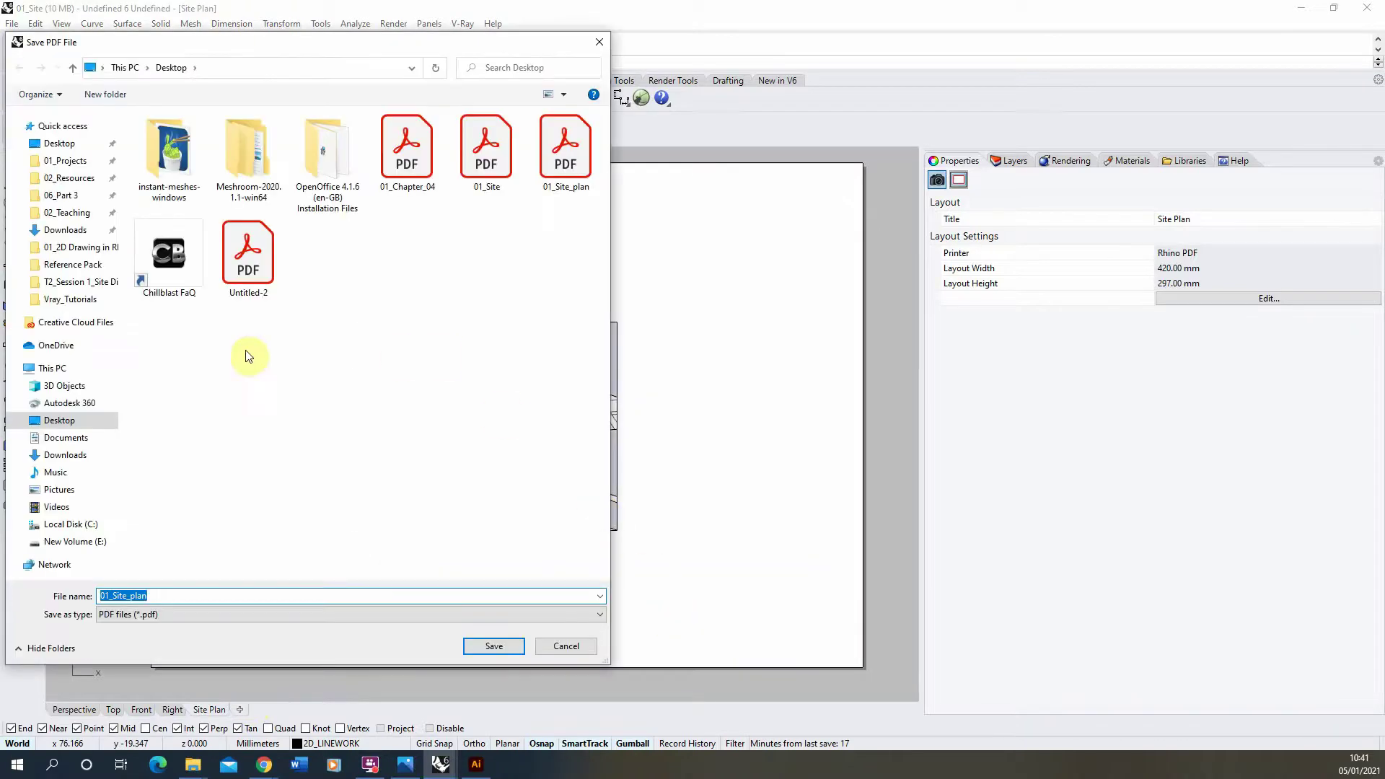
pyautogui.click(549, 146)
pyautogui.click(504, 646)
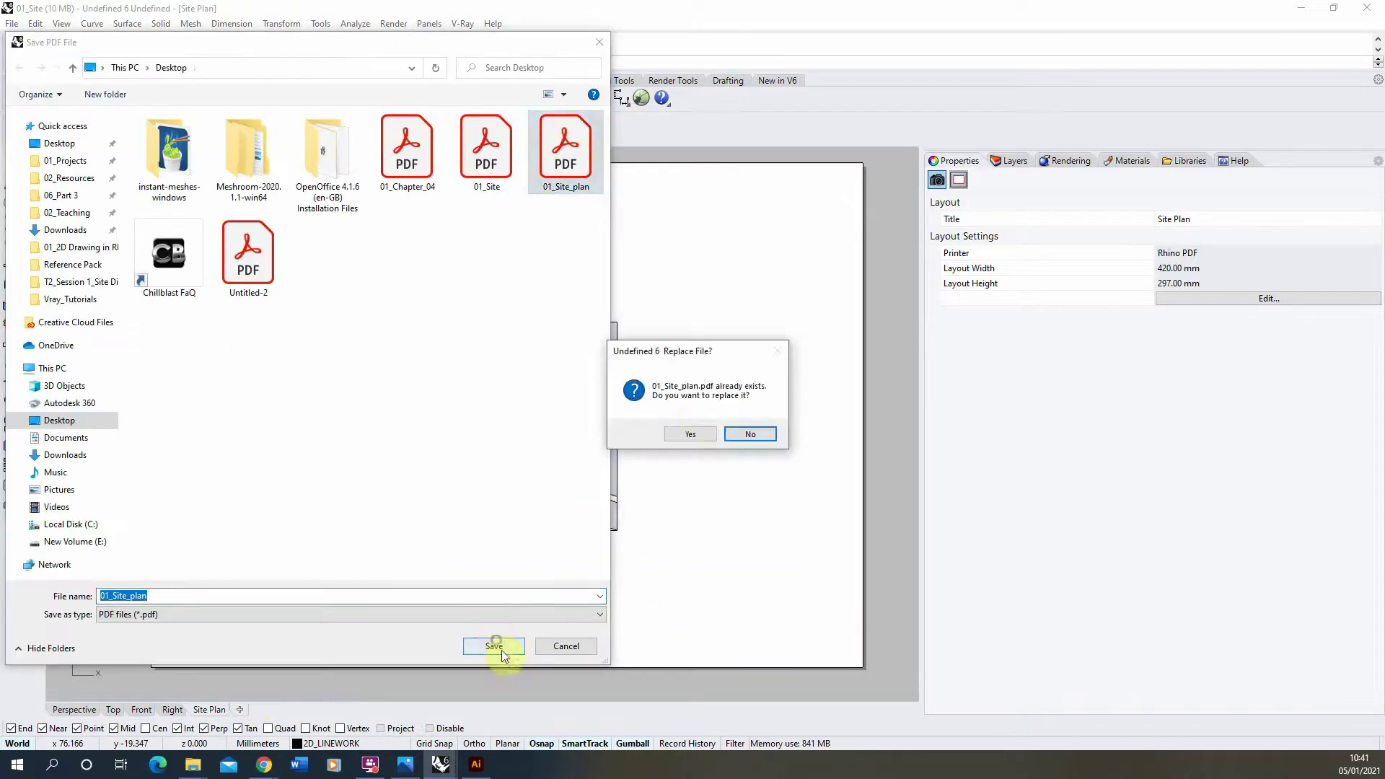
pyautogui.click(691, 427)
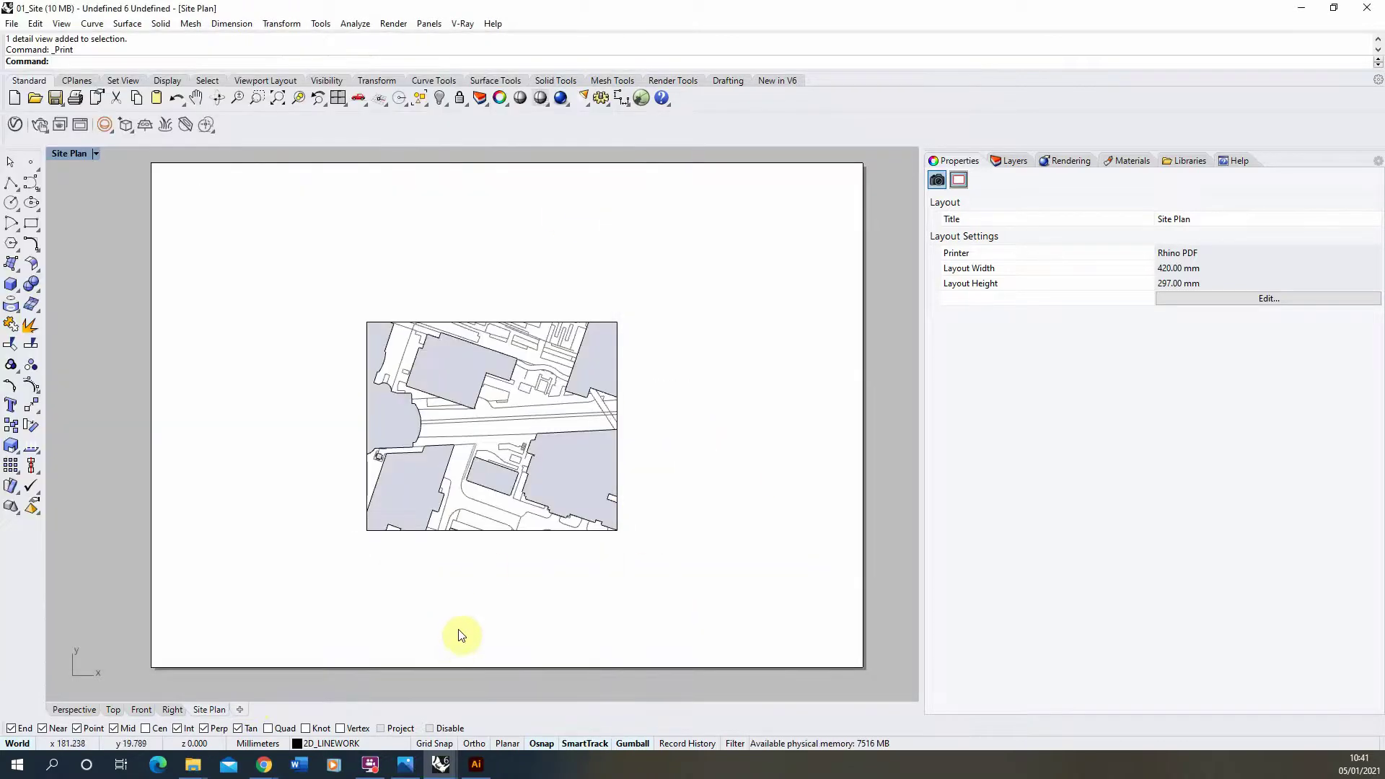
# Open 01_Site_plan.pdf from the Desktop in Illustrator and get the file window out of the way
pyautogui.click(477, 766)
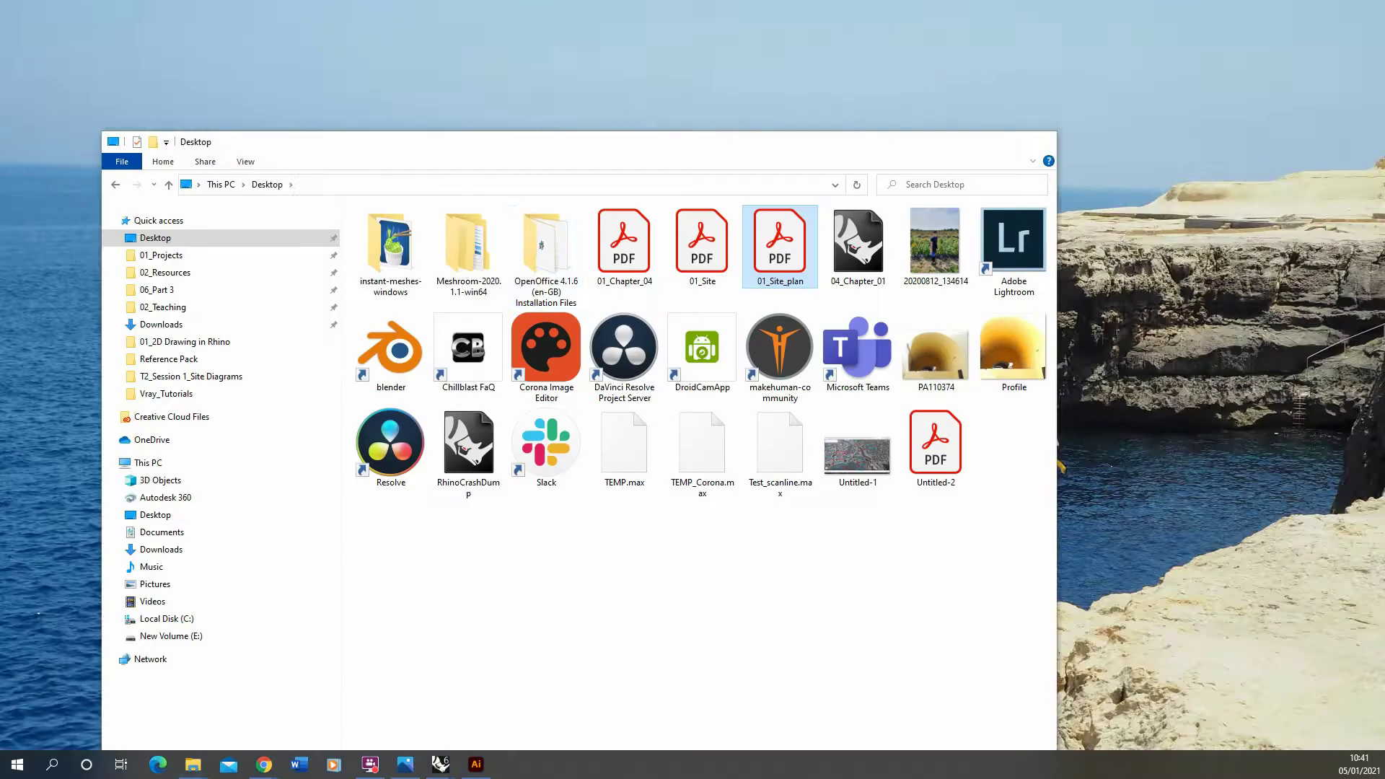
pyautogui.click(192, 764)
pyautogui.moveTo(778, 245); pyautogui.dragTo(880, 53)
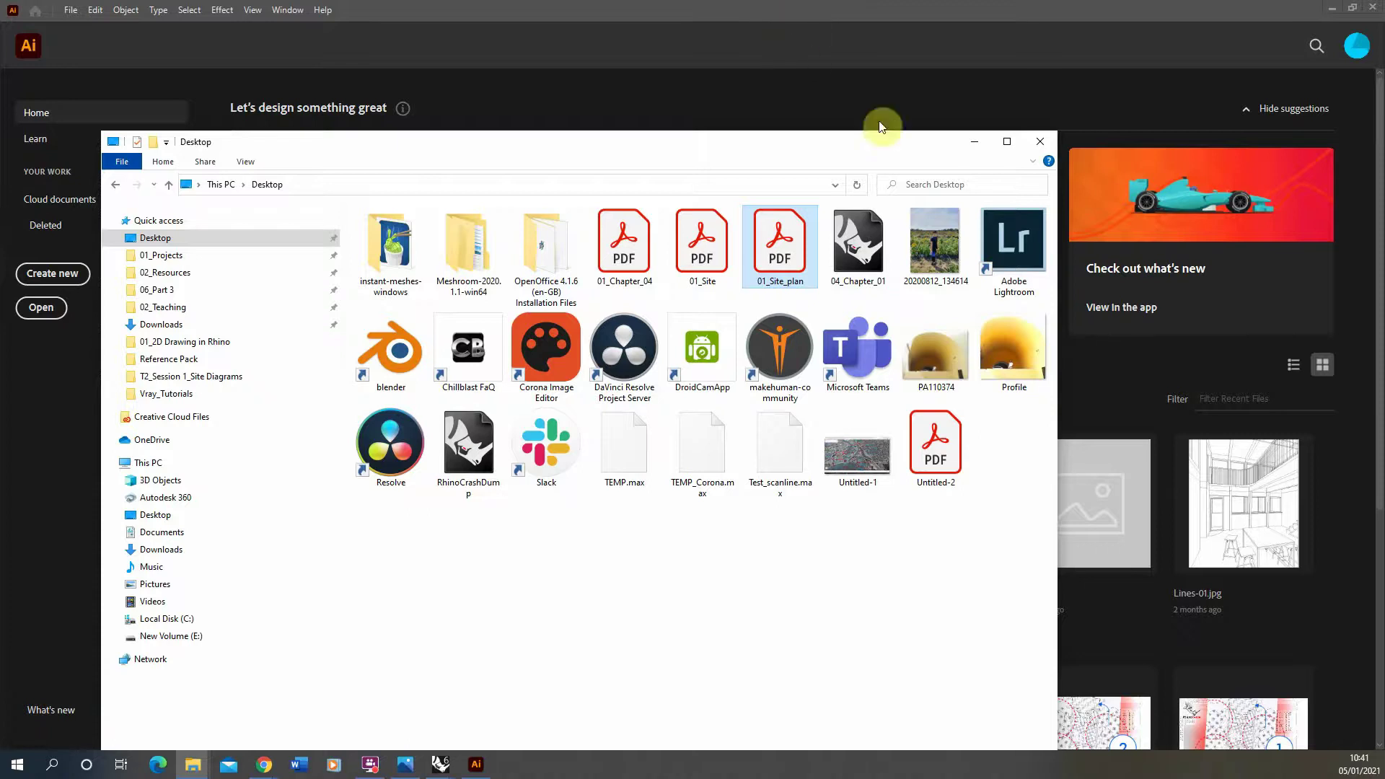
pyautogui.click(972, 142)
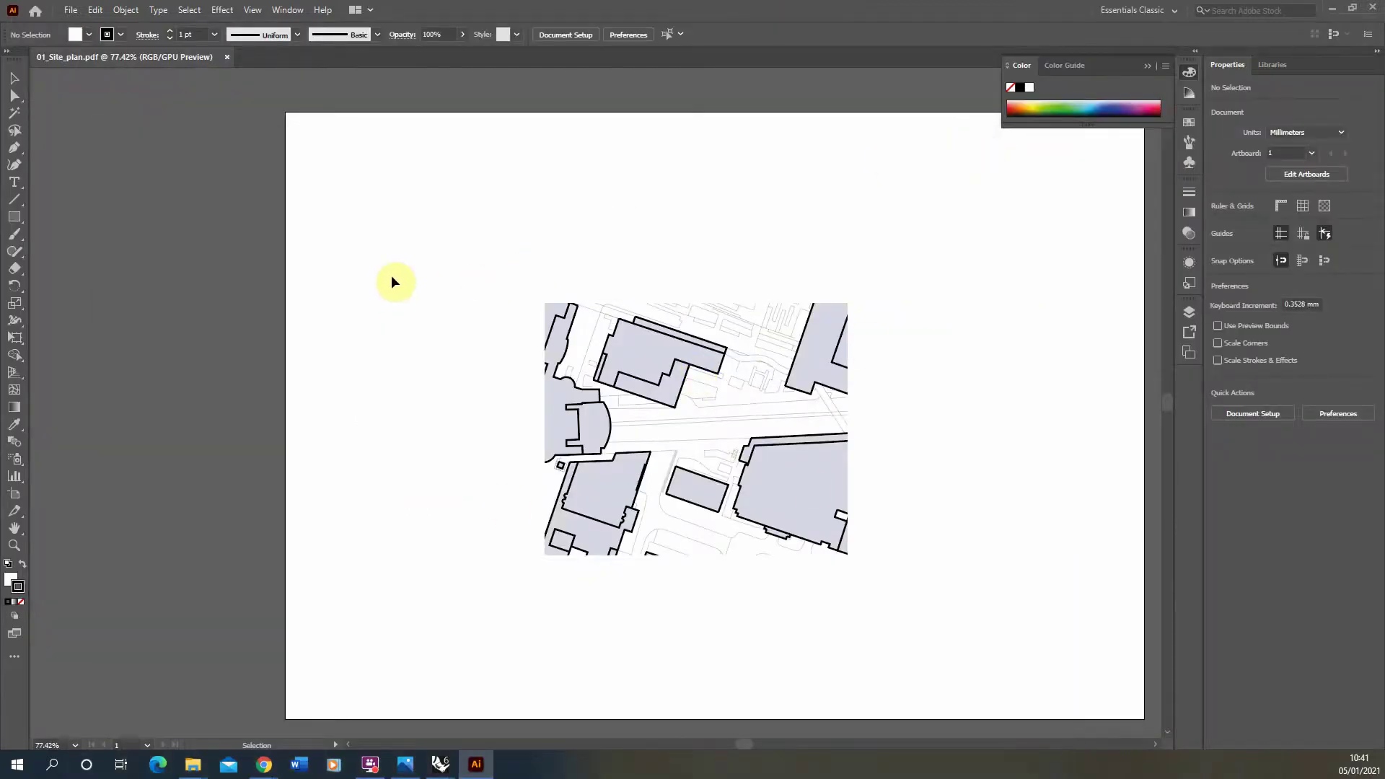
# Inspect the site drawing's clip group and its extent on the page
pyautogui.keyDown('alt'); pyautogui.scroll(-1, 373, 280); pyautogui.keyUp('alt')
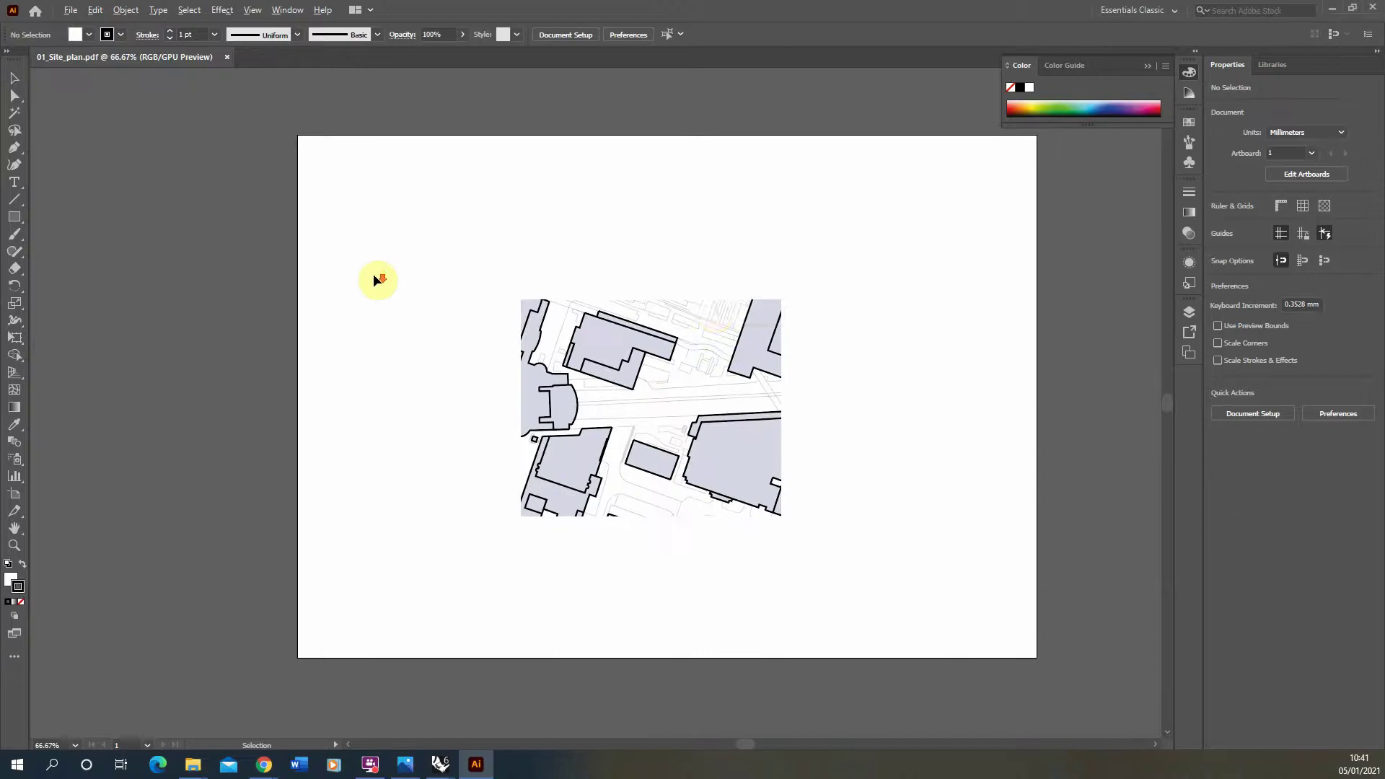
pyautogui.click(709, 302)
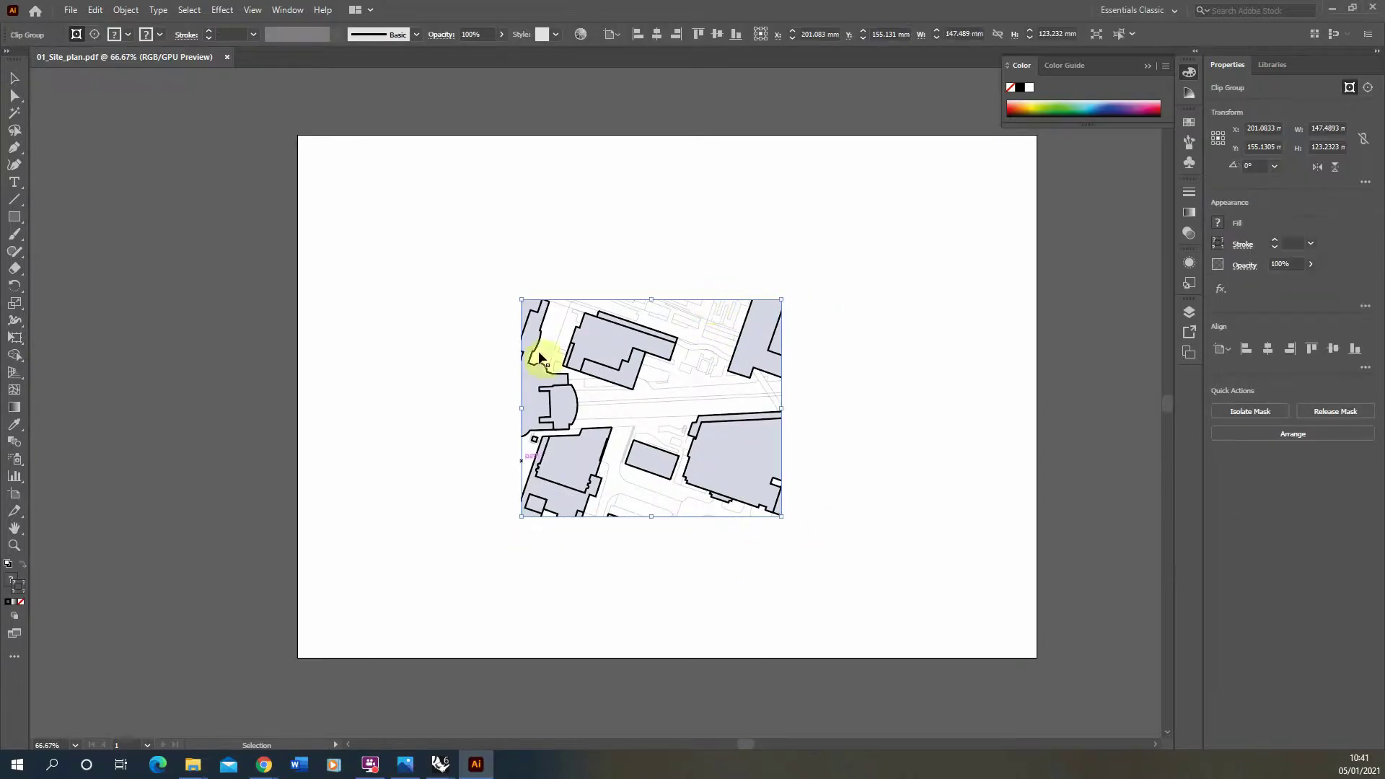
pyautogui.click(866, 378)
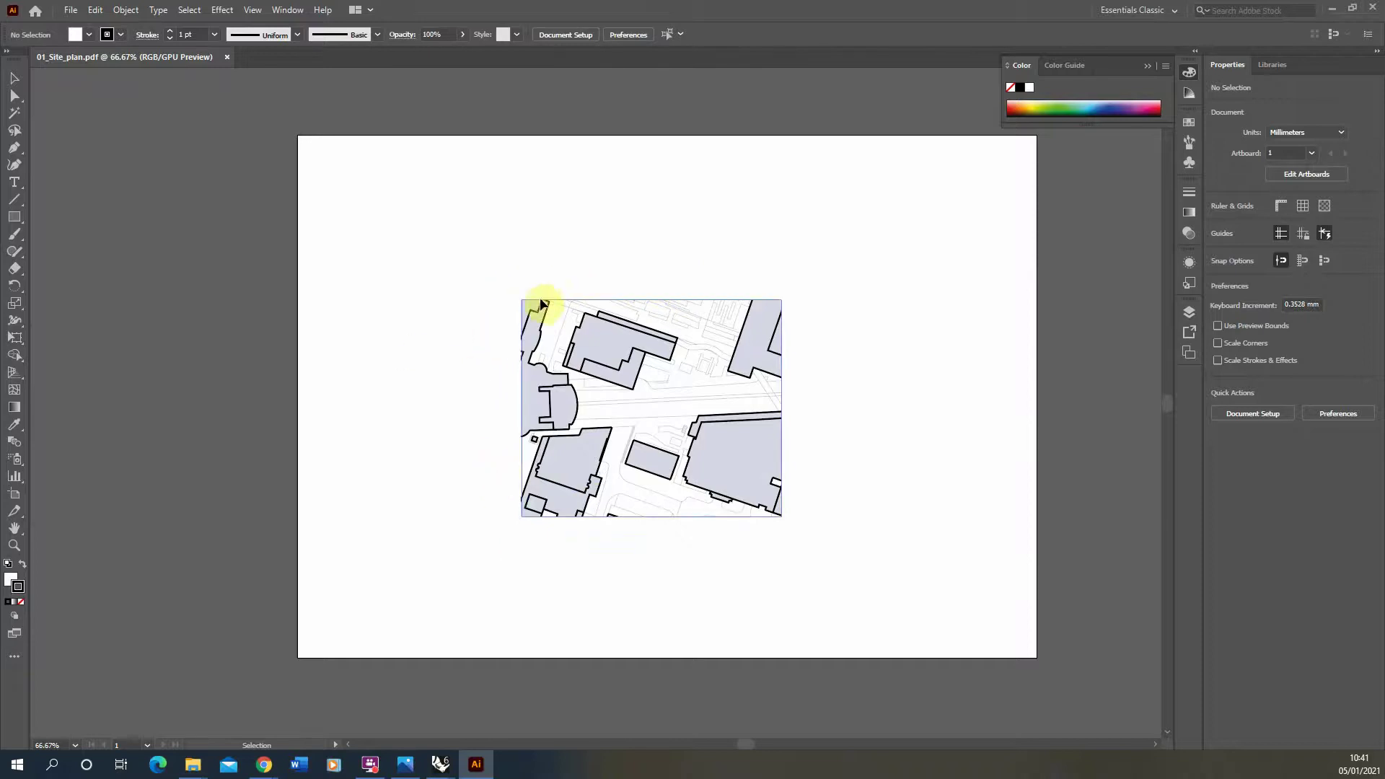
pyautogui.click(558, 295)
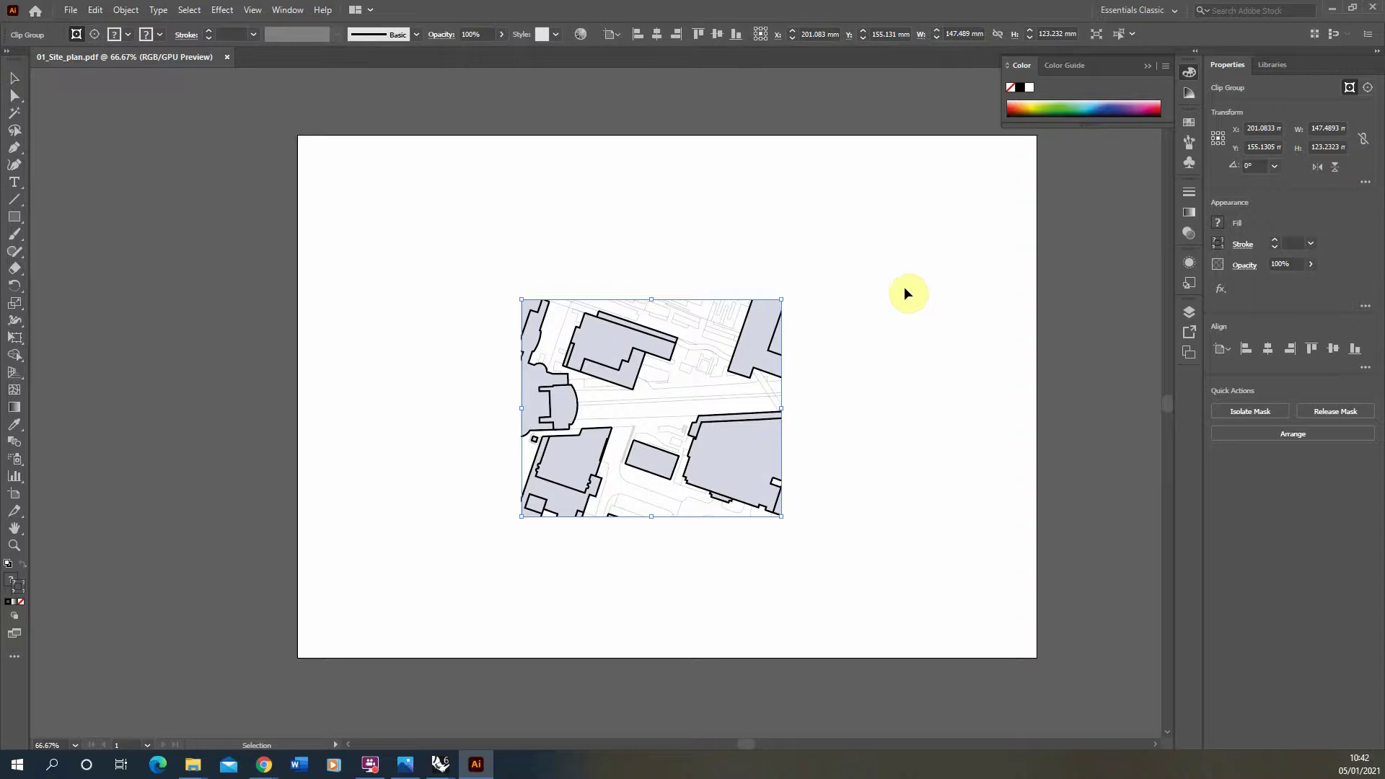
pyautogui.click(924, 302)
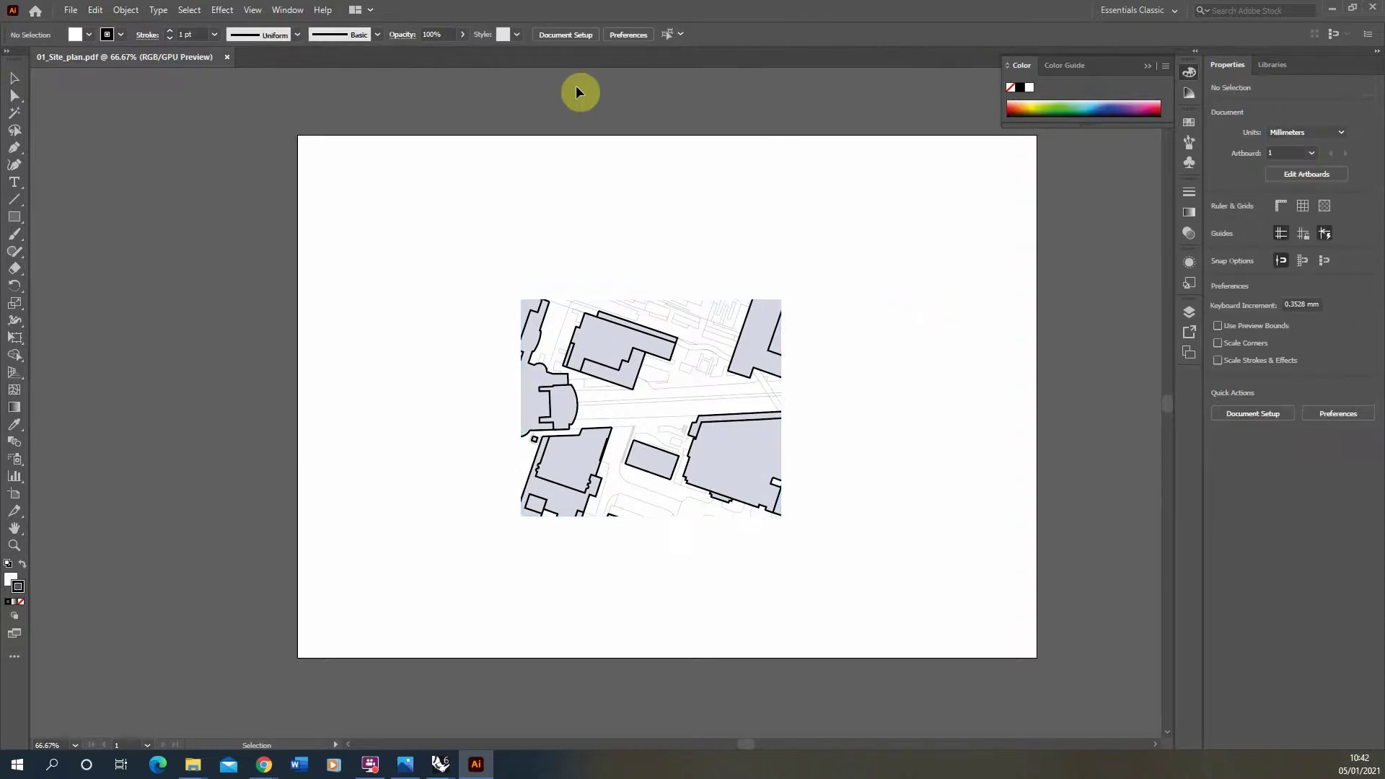
# Shrink the artboard on all four sides to fit the edges of the clipped site drawing
pyautogui.click(570, 34)
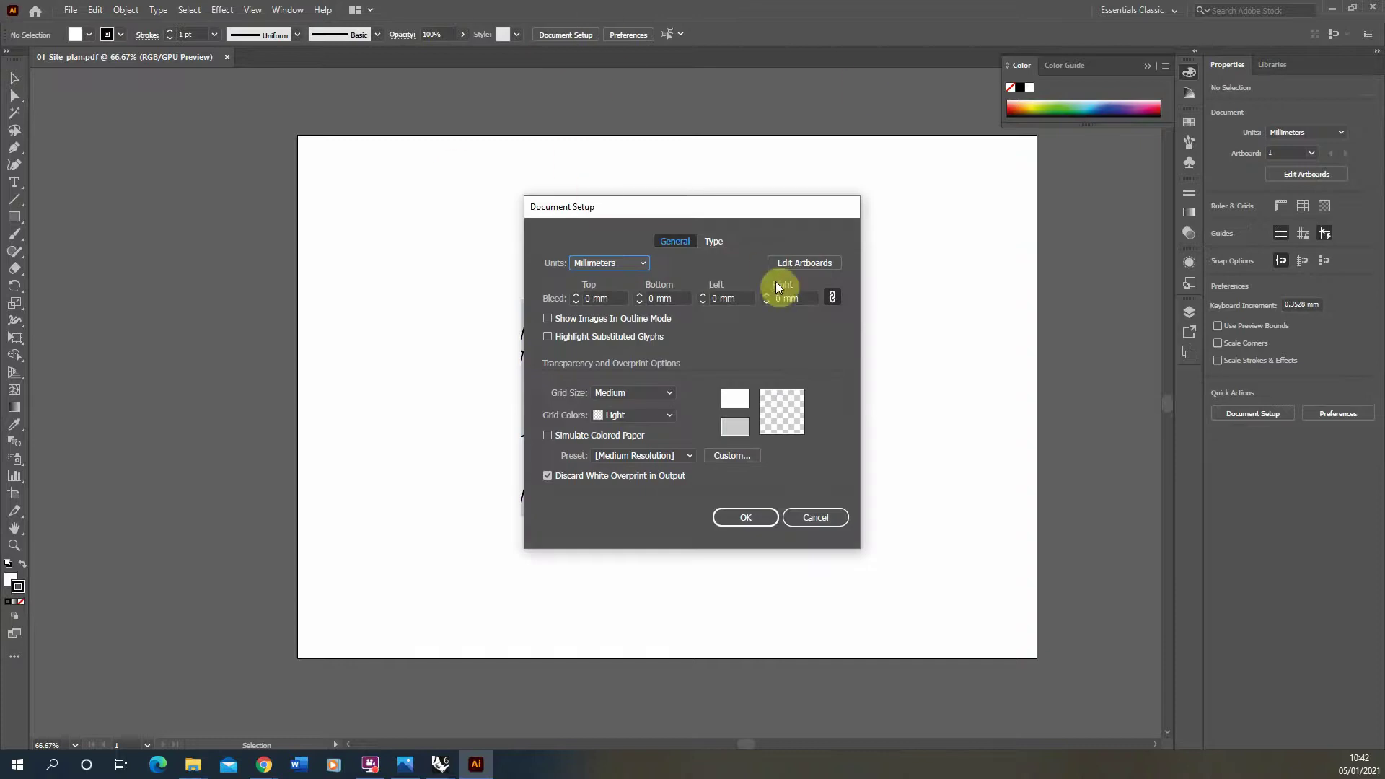
pyautogui.click(794, 254)
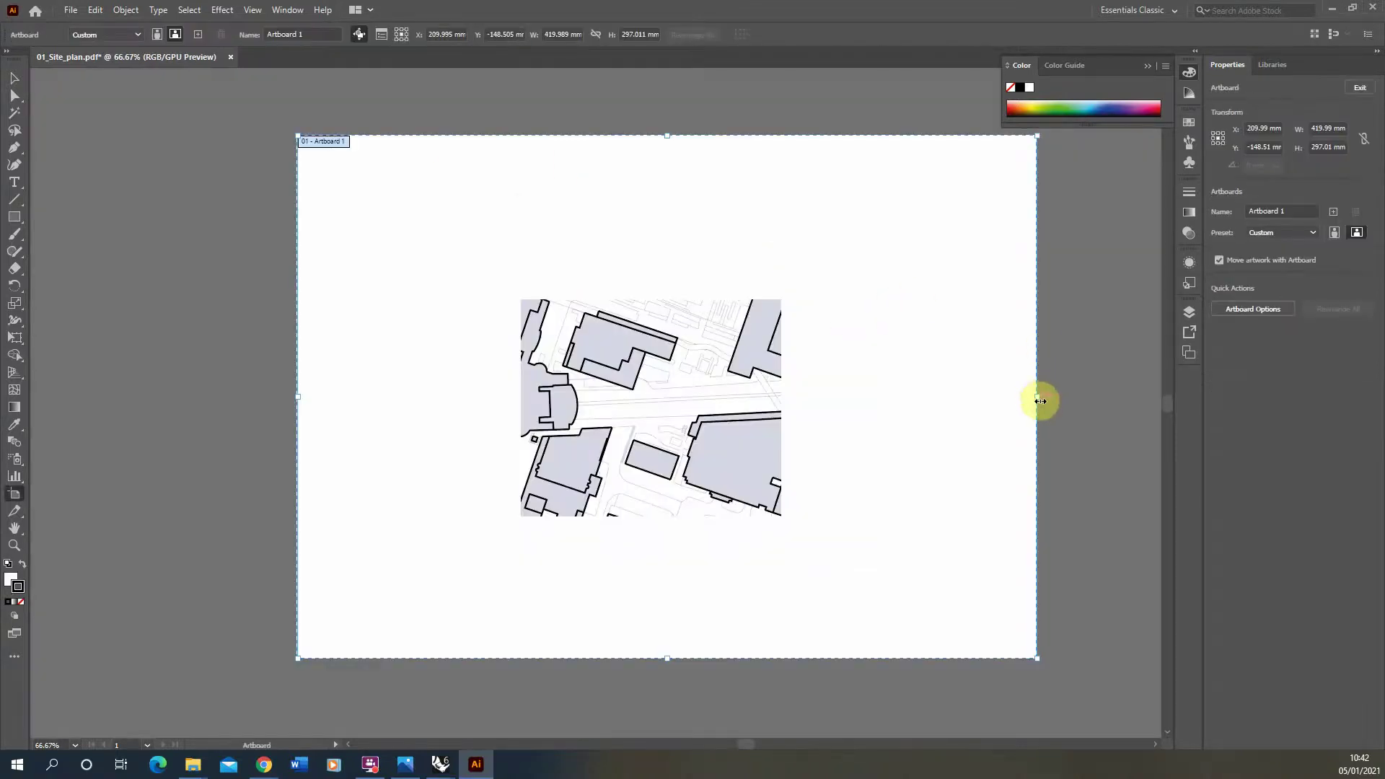
pyautogui.moveTo(1039, 399); pyautogui.dragTo(780, 397)
pyautogui.moveTo(535, 134); pyautogui.dragTo(530, 299)
pyautogui.moveTo(297, 478); pyautogui.dragTo(522, 465)
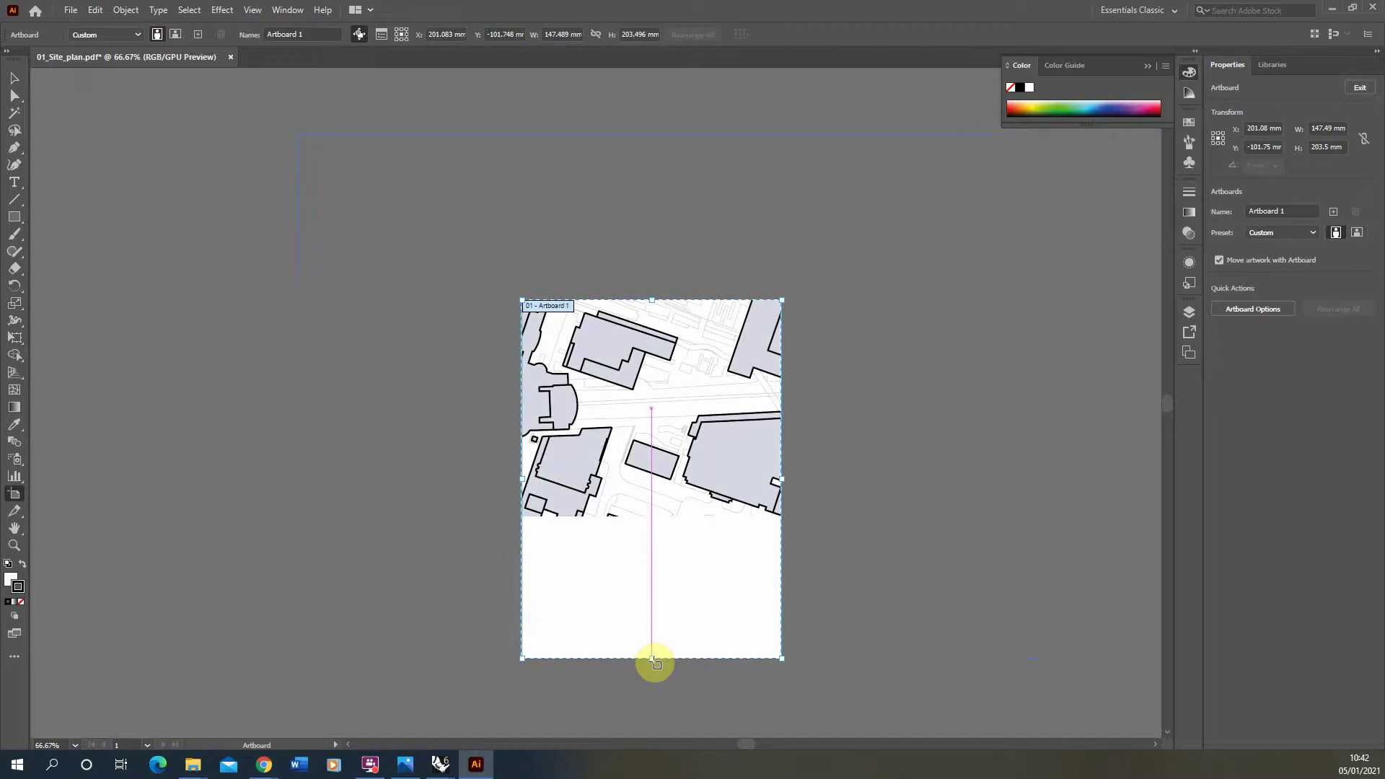
pyautogui.moveTo(652, 658); pyautogui.dragTo(666, 517)
pyautogui.click(14, 78)
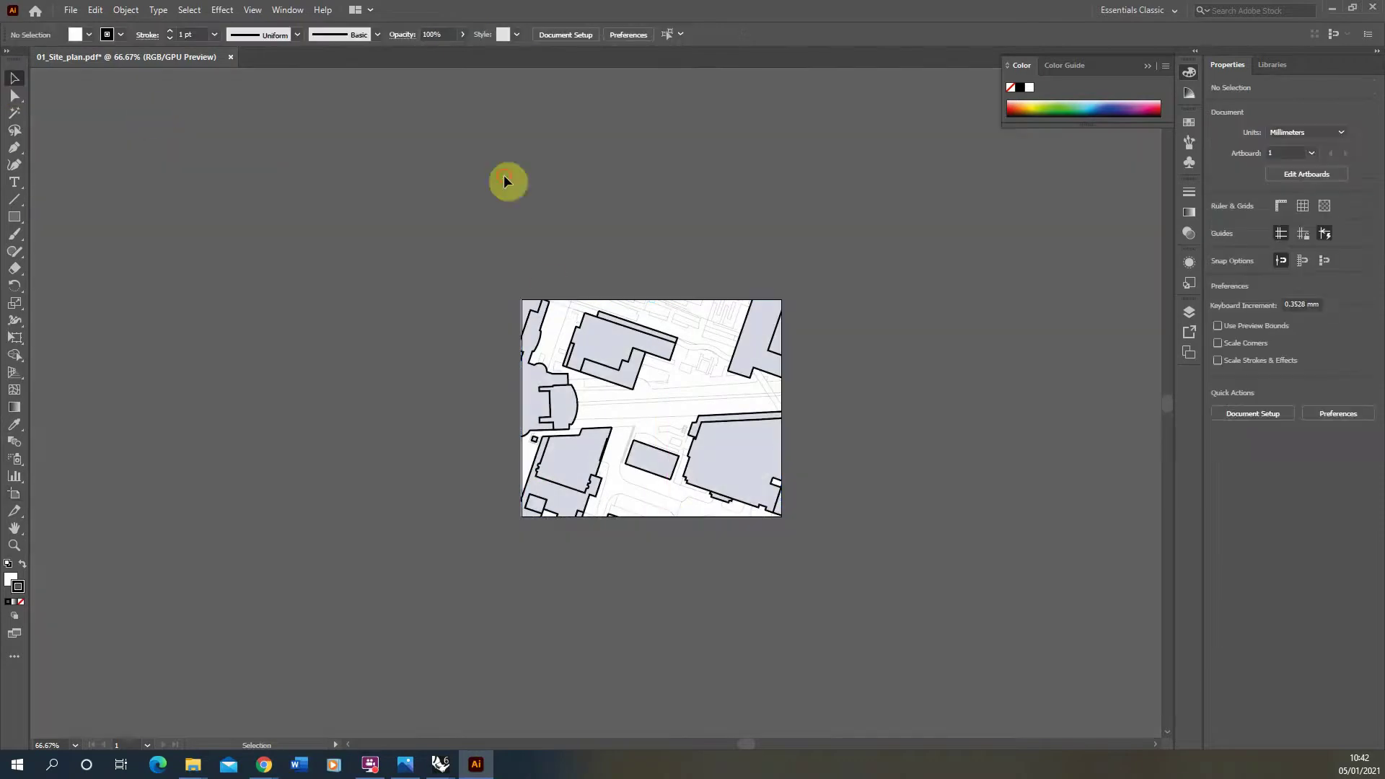
# Remove the clipping mask from the site drawing by cutting its contents, deleting the mask and pasting the contents back in place
pyautogui.click(543, 303)
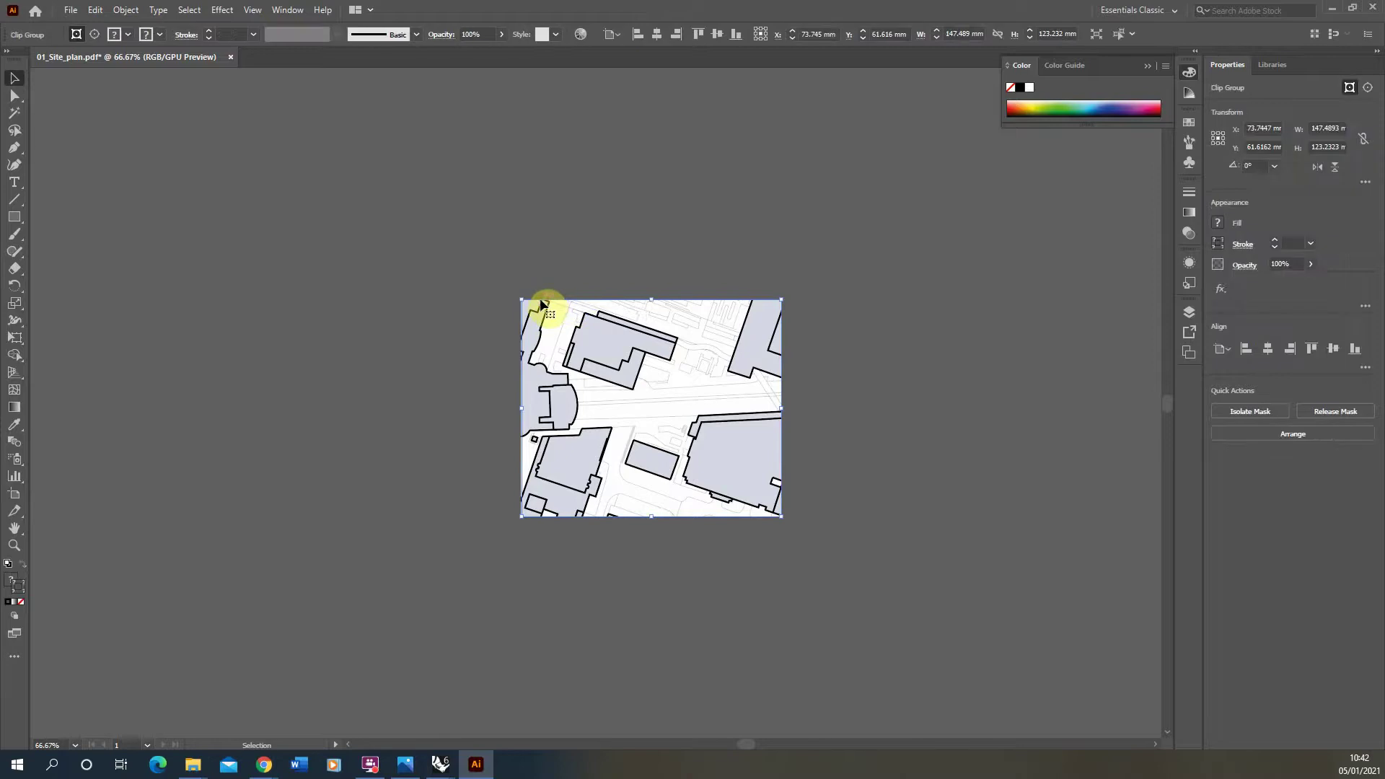
pyautogui.click(95, 35)
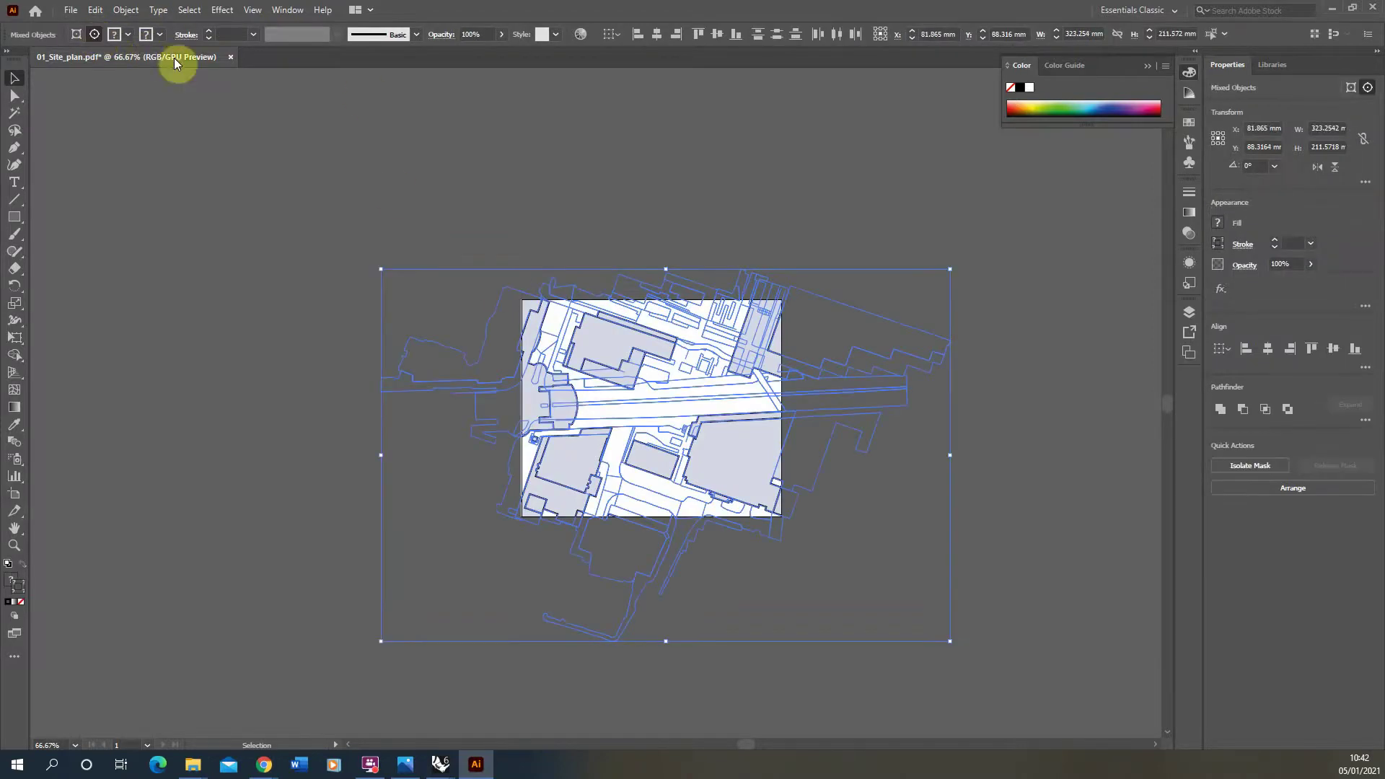
pyautogui.press('a')
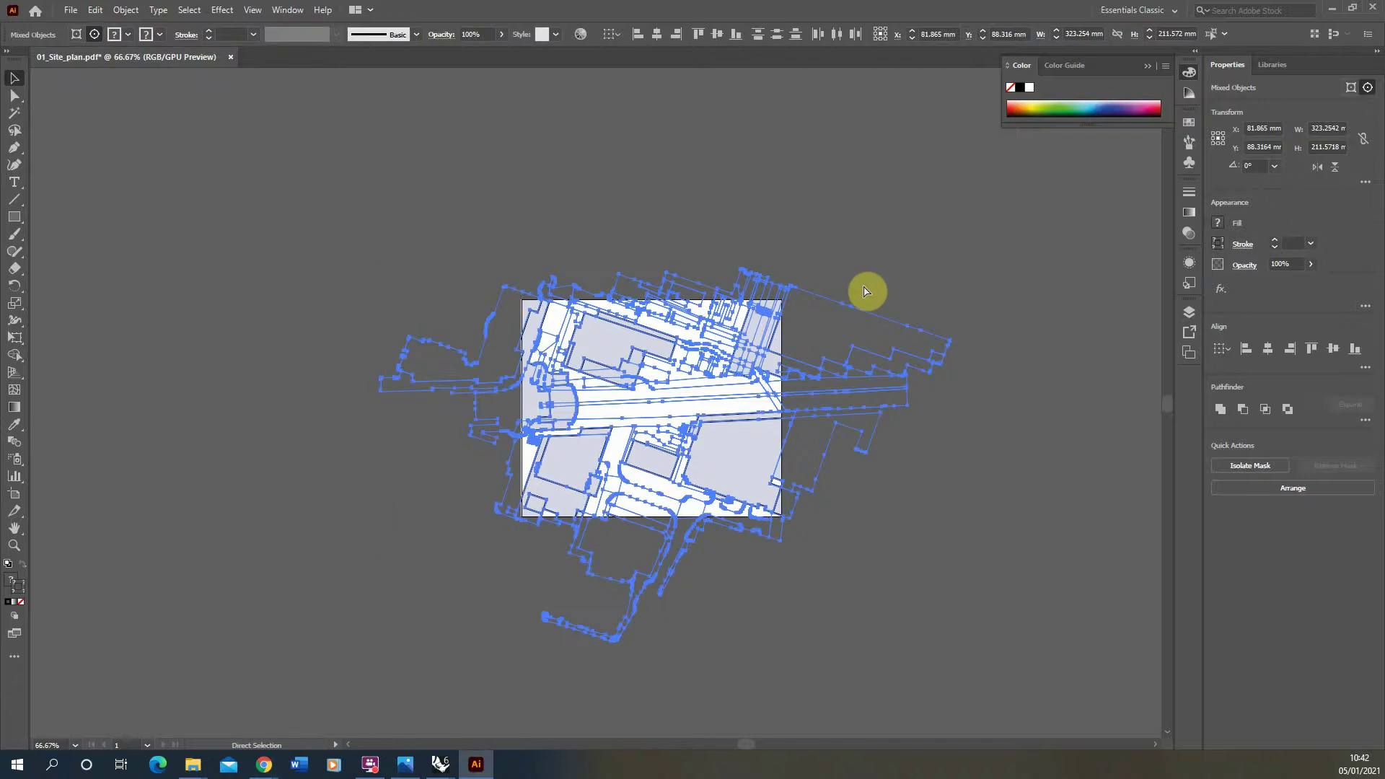
pyautogui.press('Delete')
pyautogui.press('v')
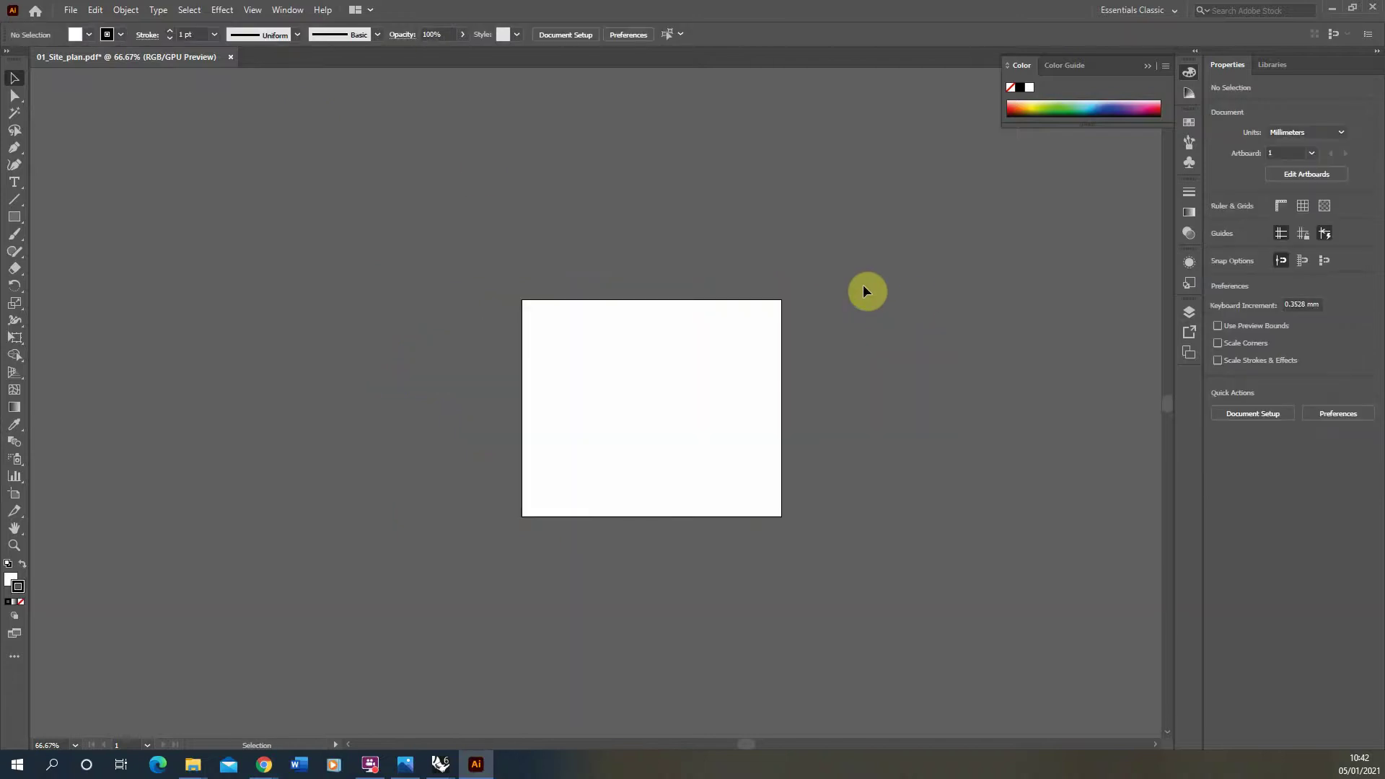
pyautogui.hotkey('ctrl', 'z')
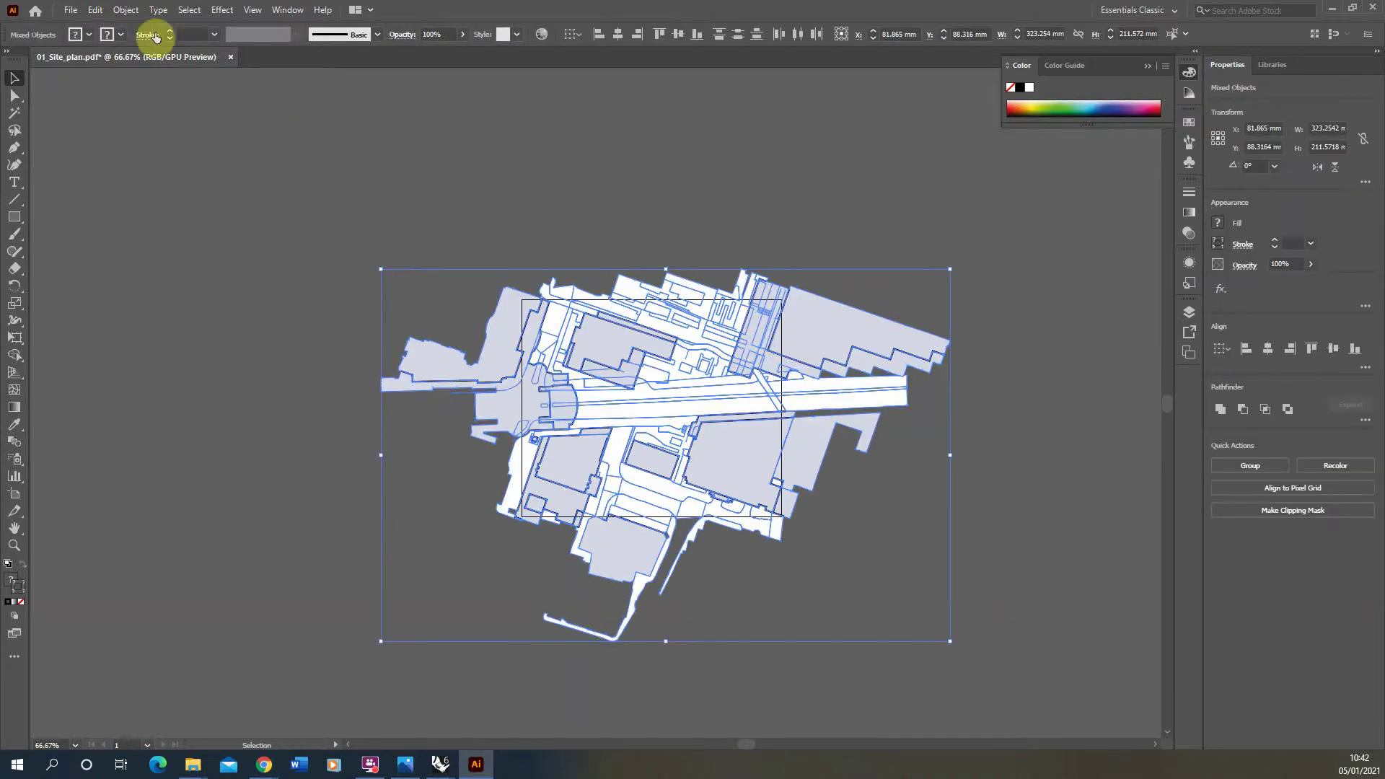
pyautogui.click(95, 10)
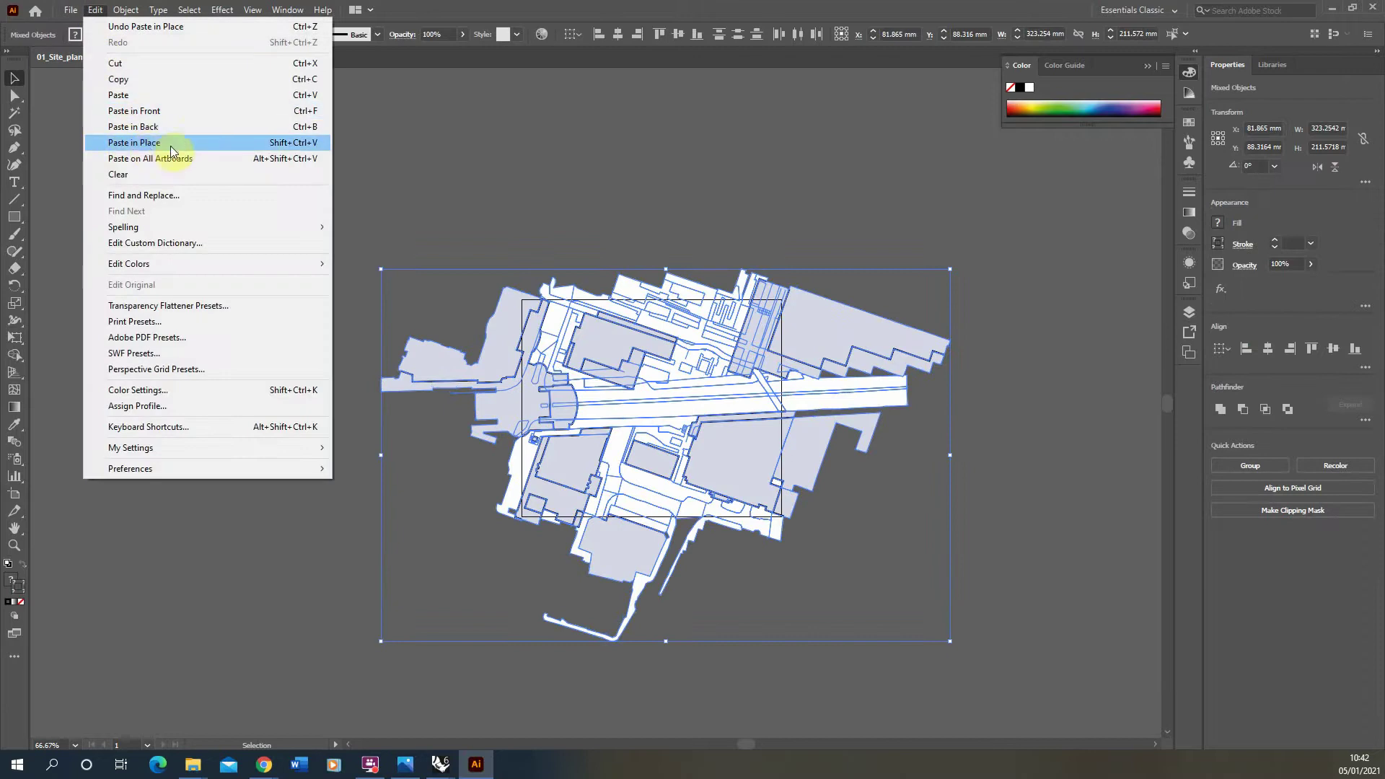
pyautogui.click(685, 223)
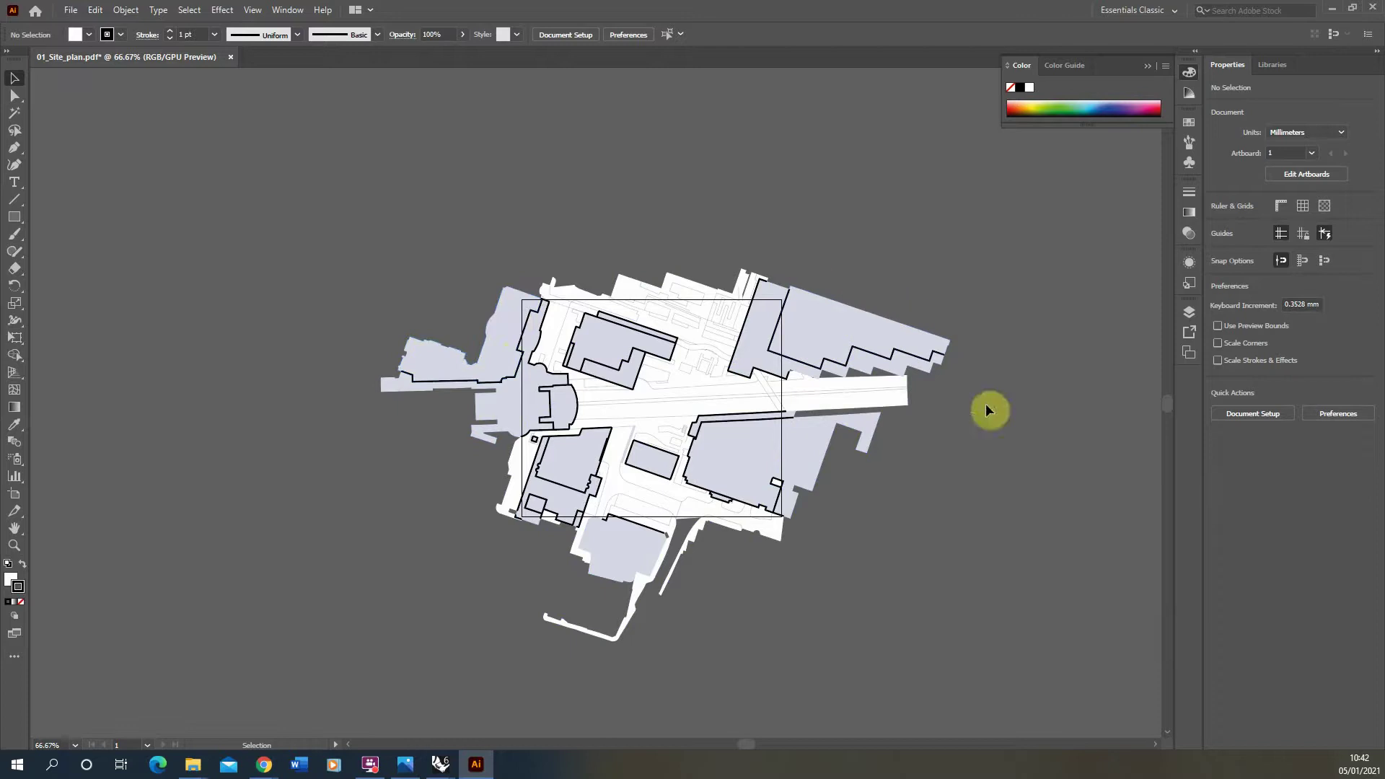
# Examine the unmasked building fills and linework in and around the artboard, and display the document's layers
pyautogui.click(798, 299)
pyautogui.click(847, 271)
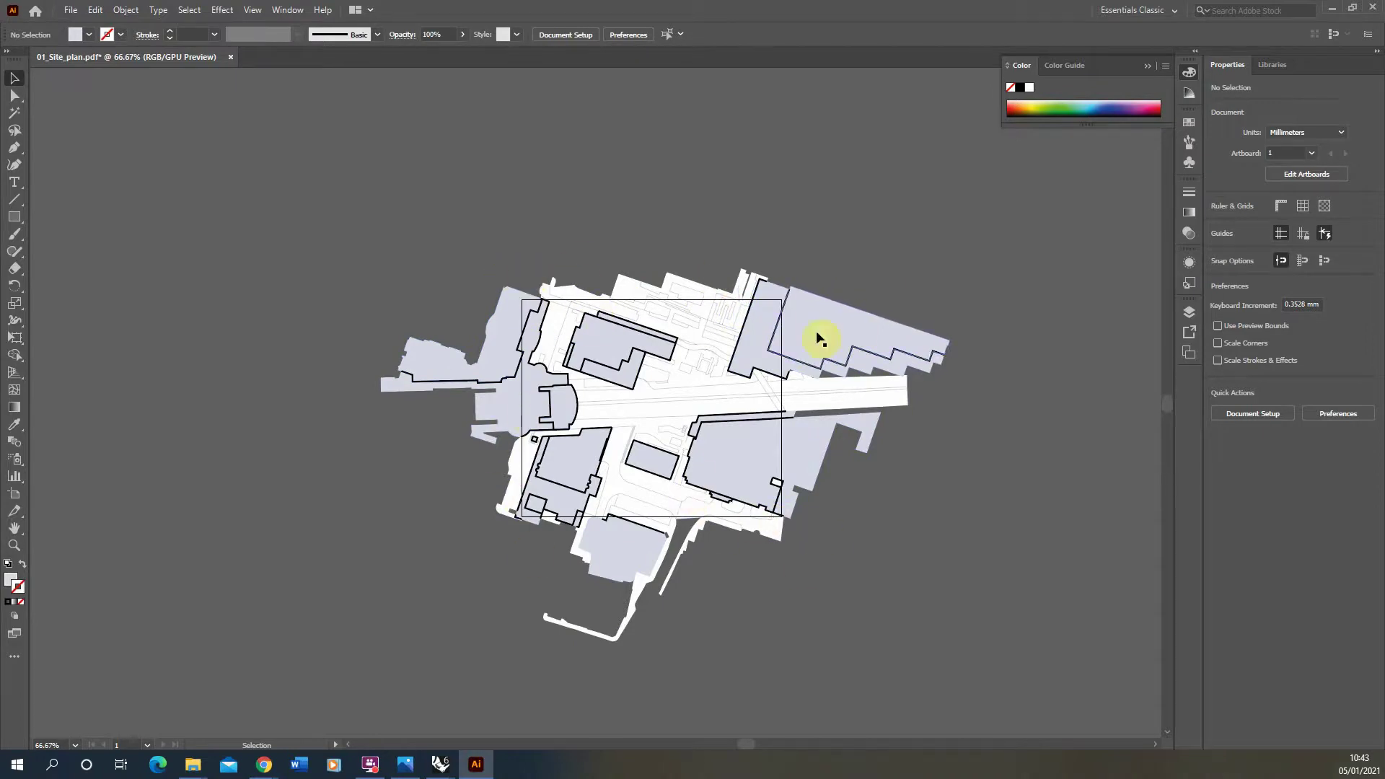
pyautogui.keyDown('alt'); pyautogui.scroll(2, 721, 396); pyautogui.keyUp('alt')
pyautogui.keyDown('alt'); pyautogui.scroll(-1, 721, 396); pyautogui.keyUp('alt')
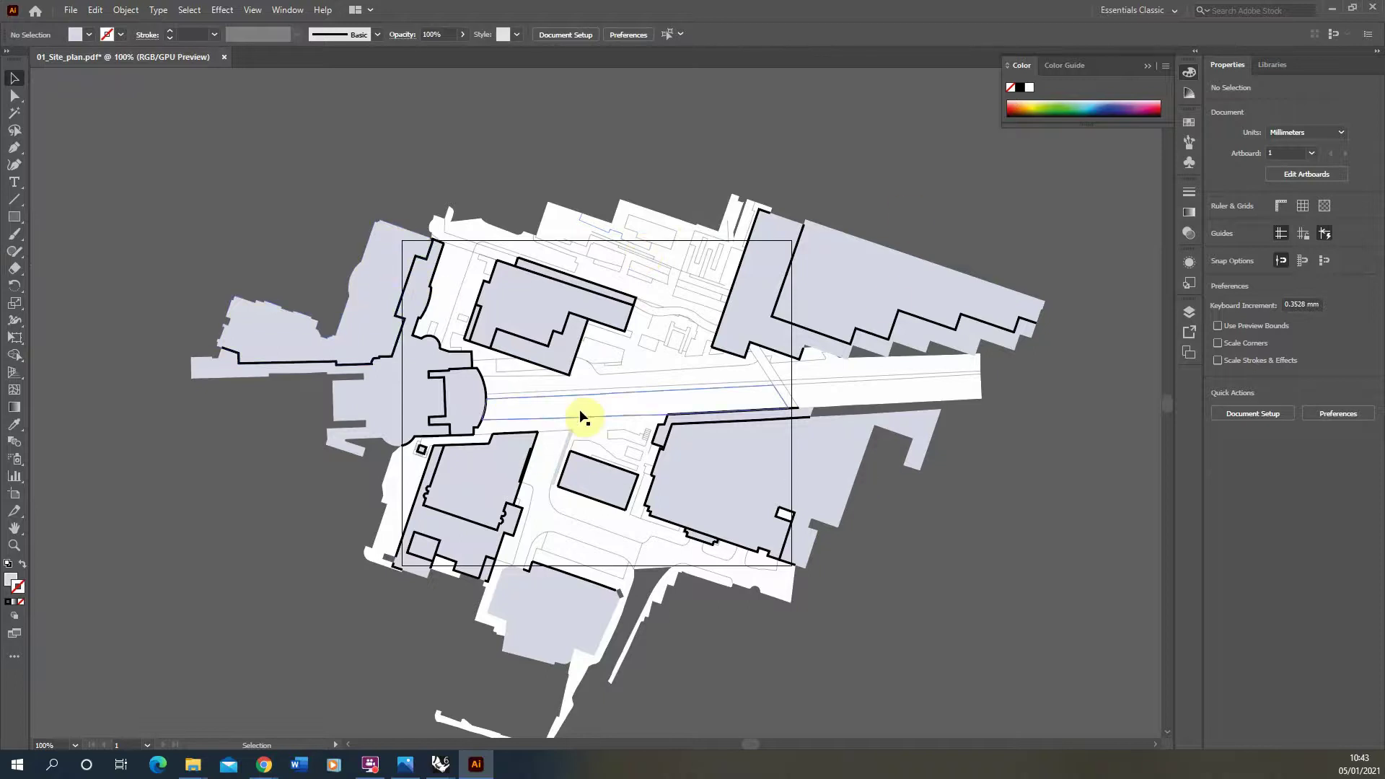
pyautogui.keyDown('alt'); pyautogui.scroll(-1, 426, 376); pyautogui.keyUp('alt')
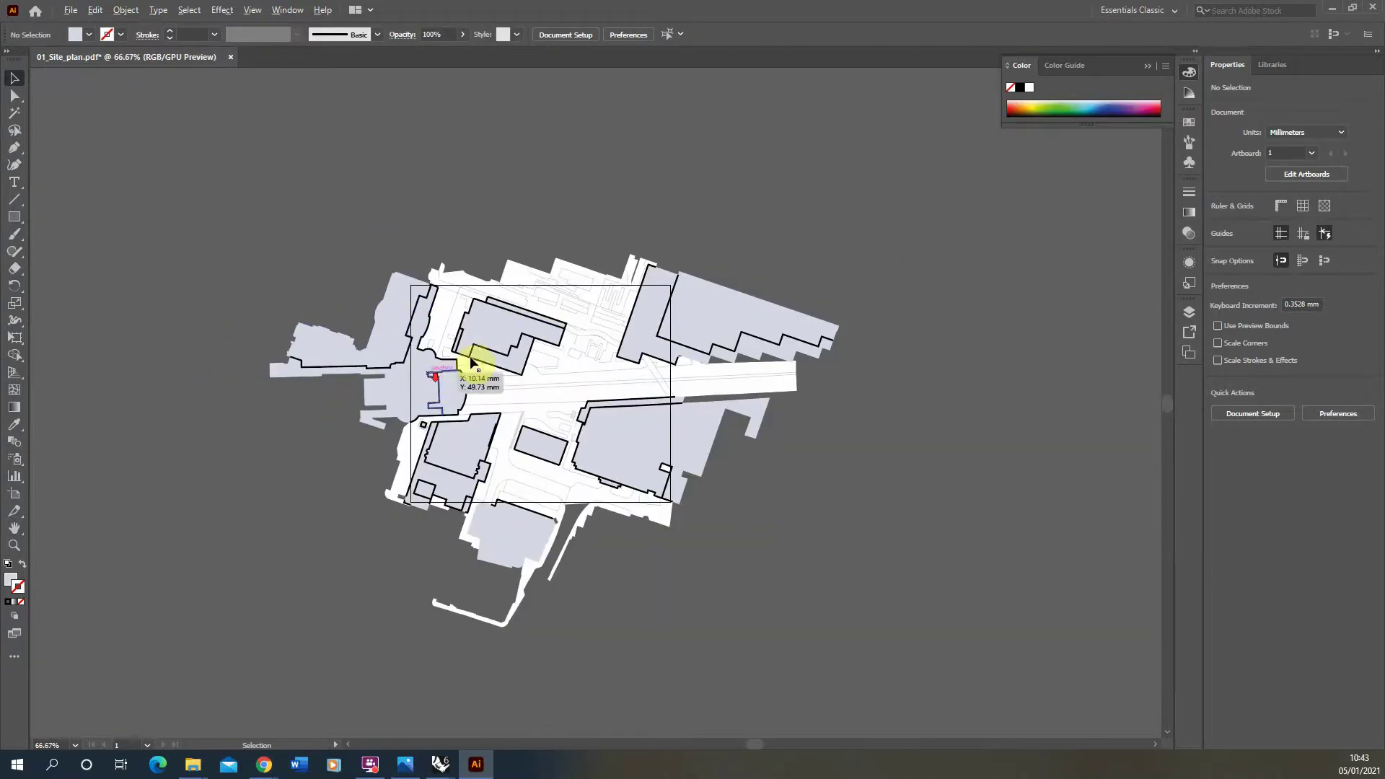
pyautogui.click(1187, 314)
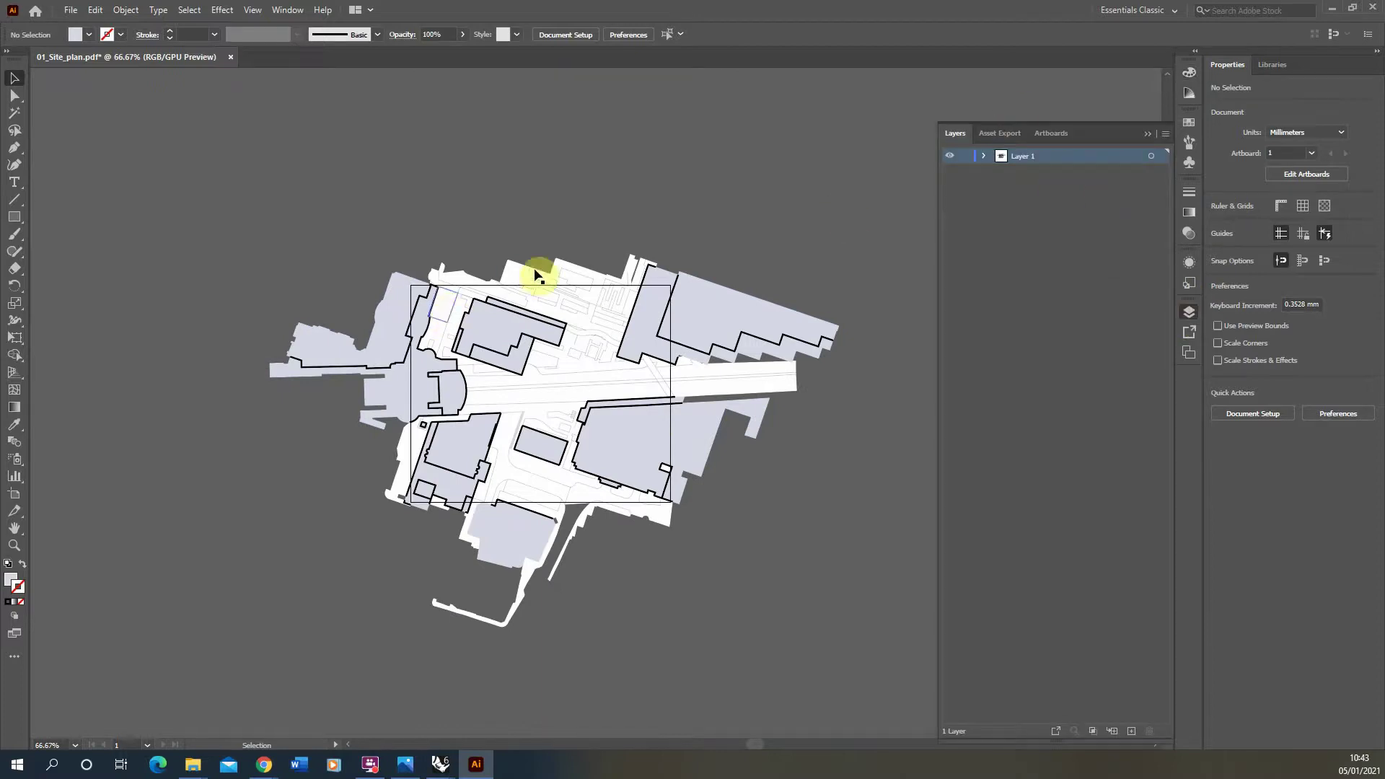
pyautogui.keyDown('alt'); pyautogui.scroll(1, 556, 354); pyautogui.keyUp('alt')
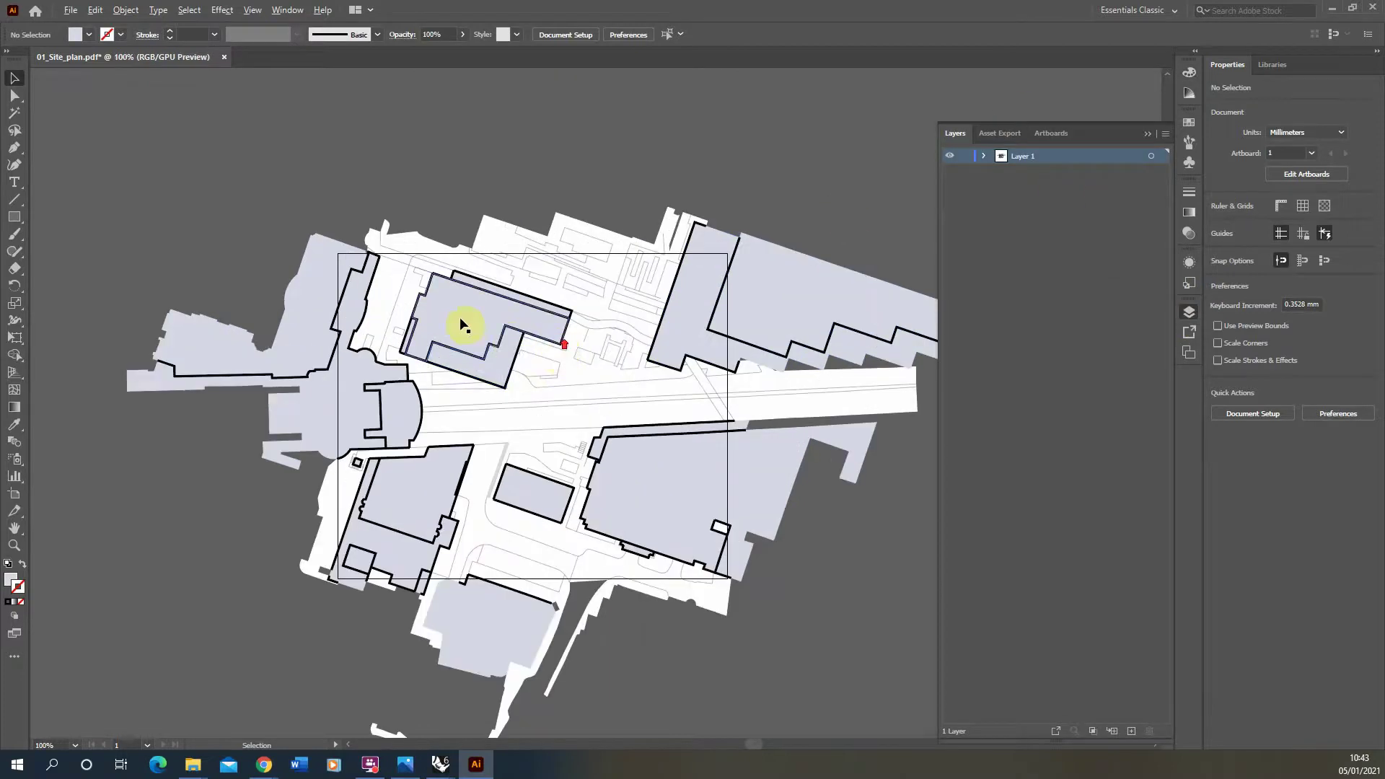
pyautogui.keyDown('alt'); pyautogui.scroll(1, 464, 328); pyautogui.keyUp('alt')
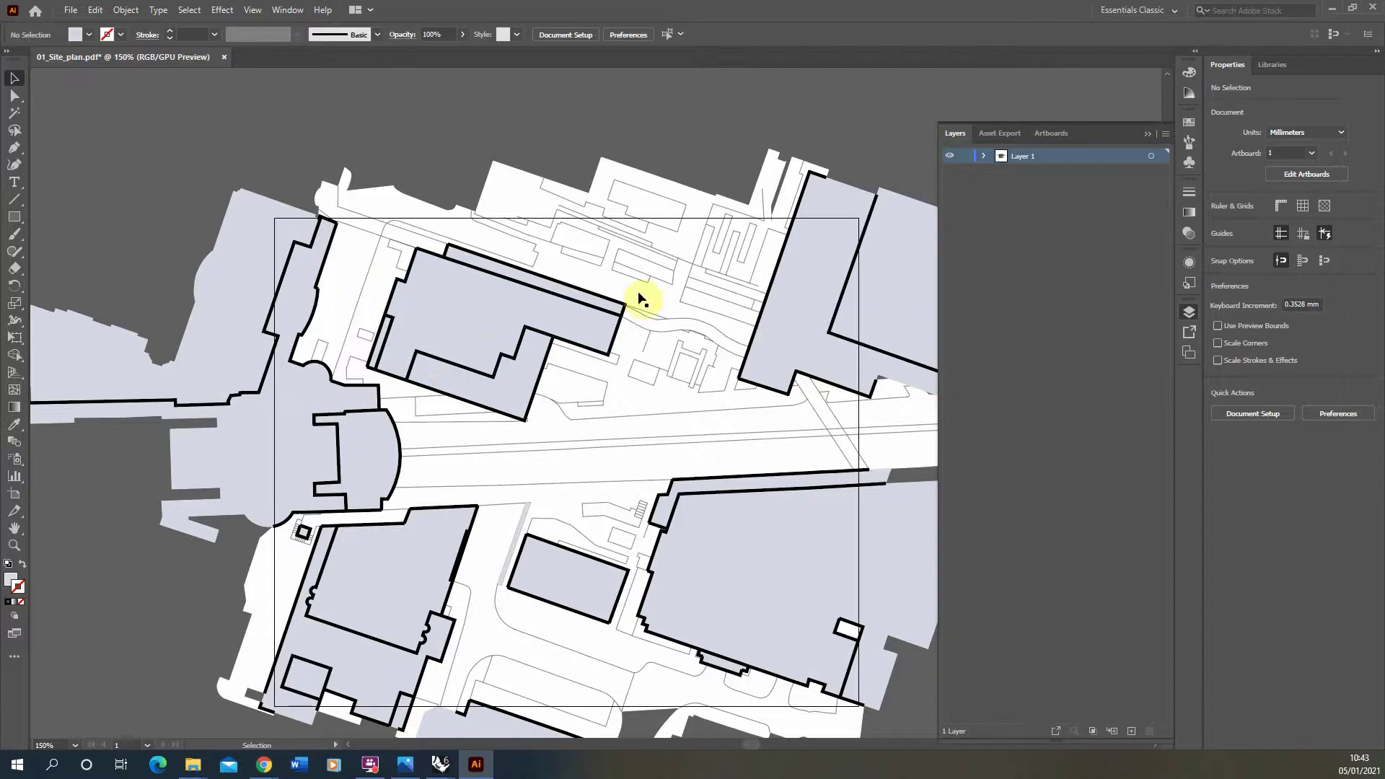
pyautogui.keyDown('alt'); pyautogui.scroll(-1, 412, 357); pyautogui.keyUp('alt')
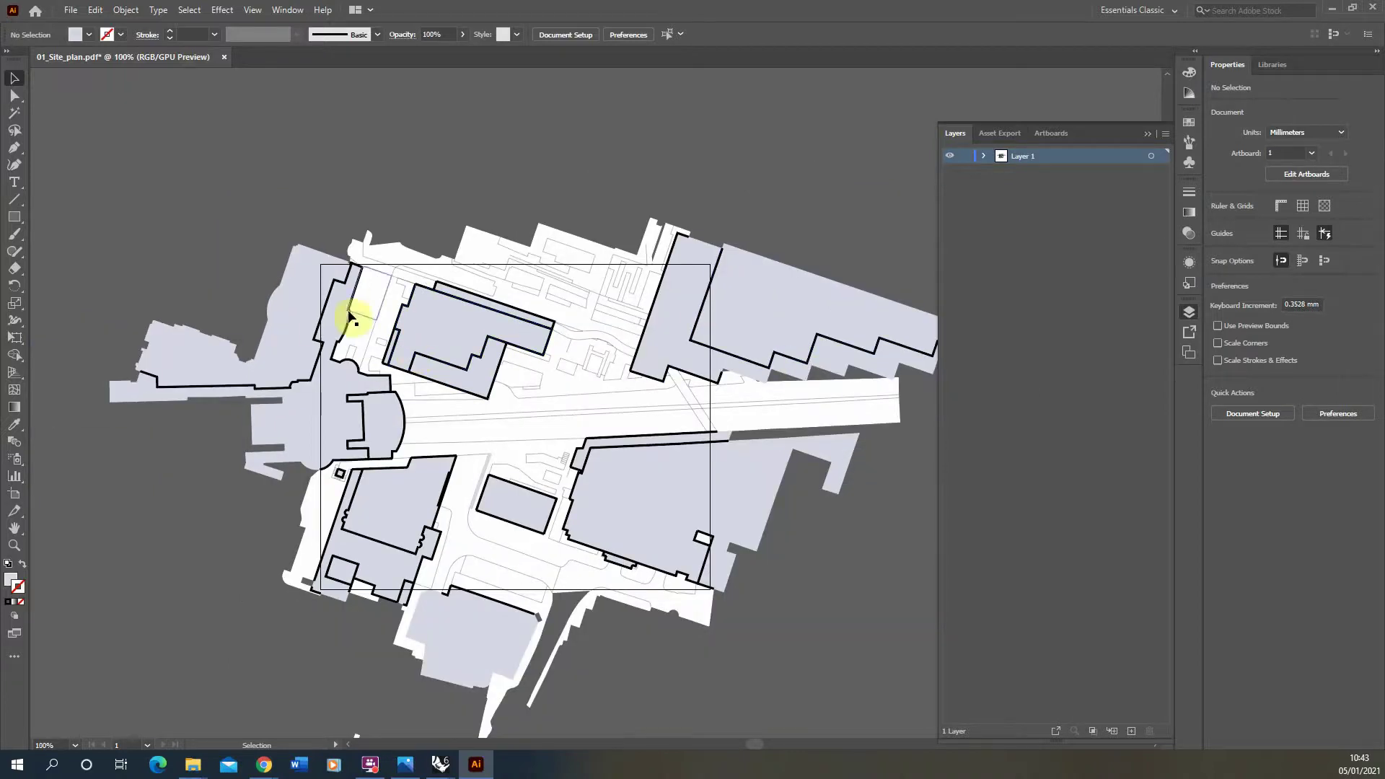
pyautogui.keyDown('alt'); pyautogui.scroll(1, 389, 309); pyautogui.keyUp('alt')
pyautogui.click(354, 305)
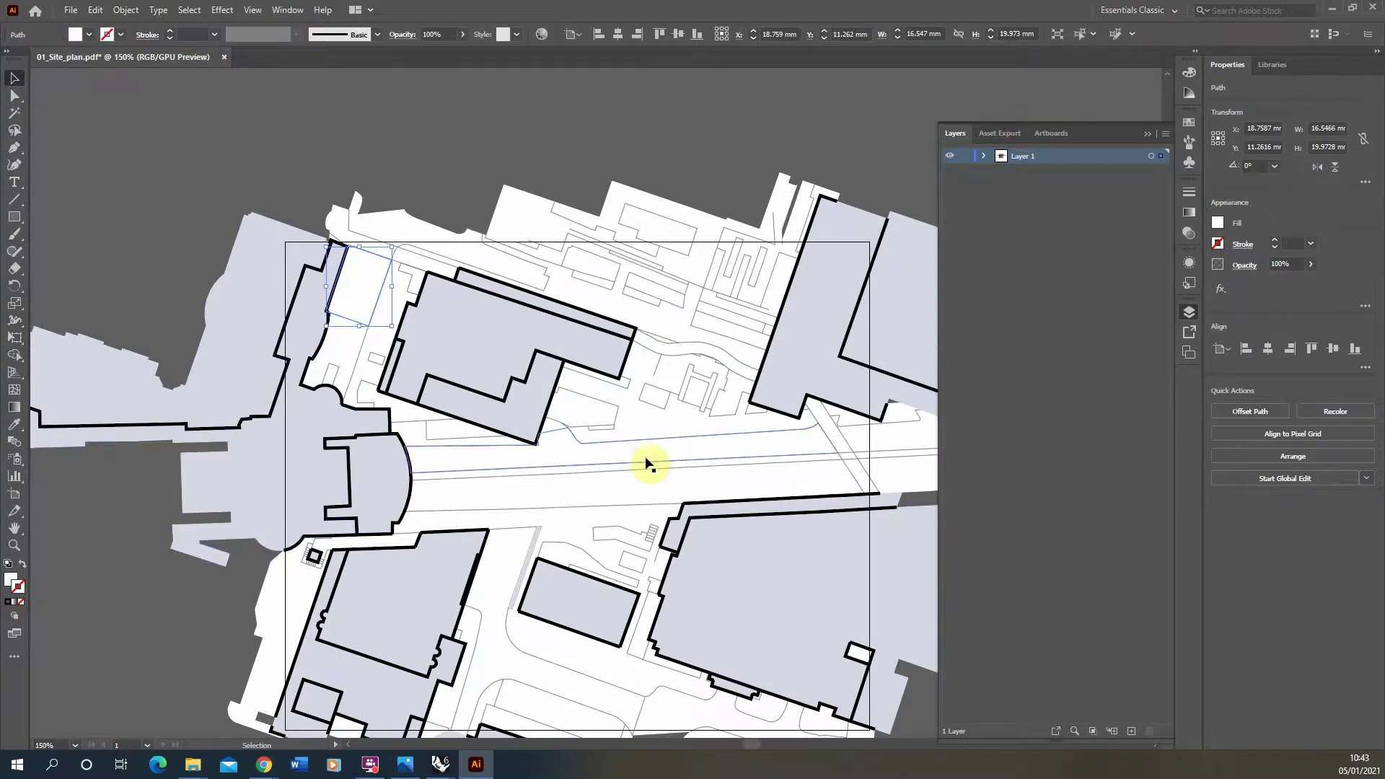
pyautogui.click(1079, 34)
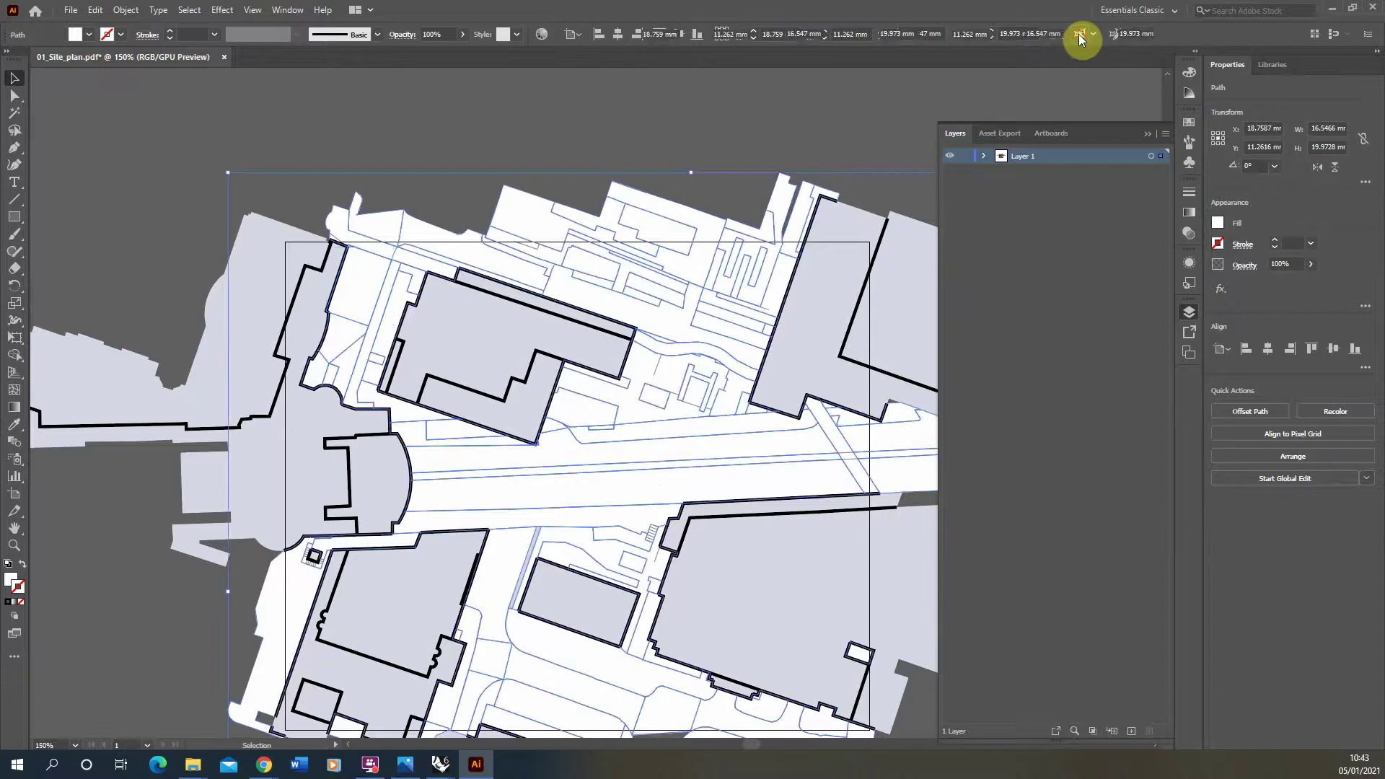
pyautogui.scroll(-1, 651, 235)
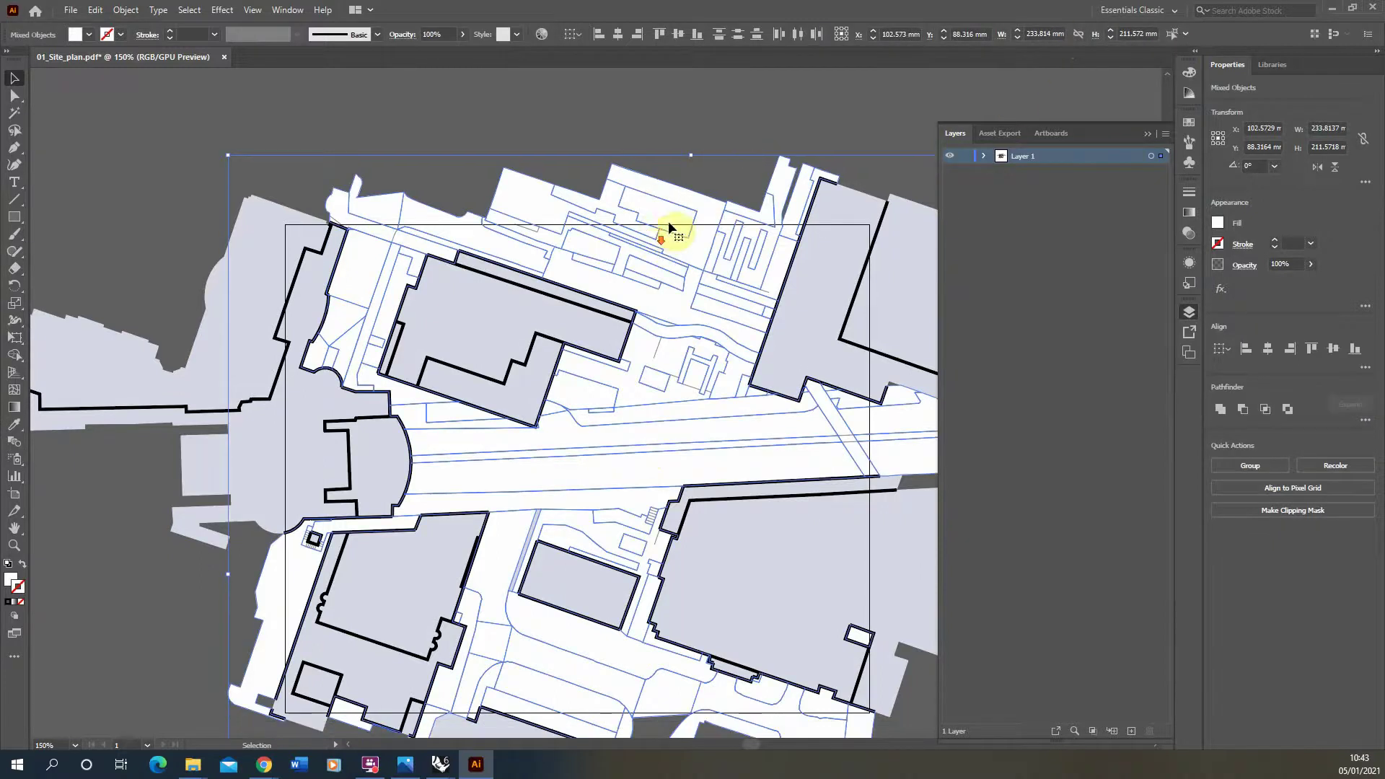
pyautogui.click(709, 114)
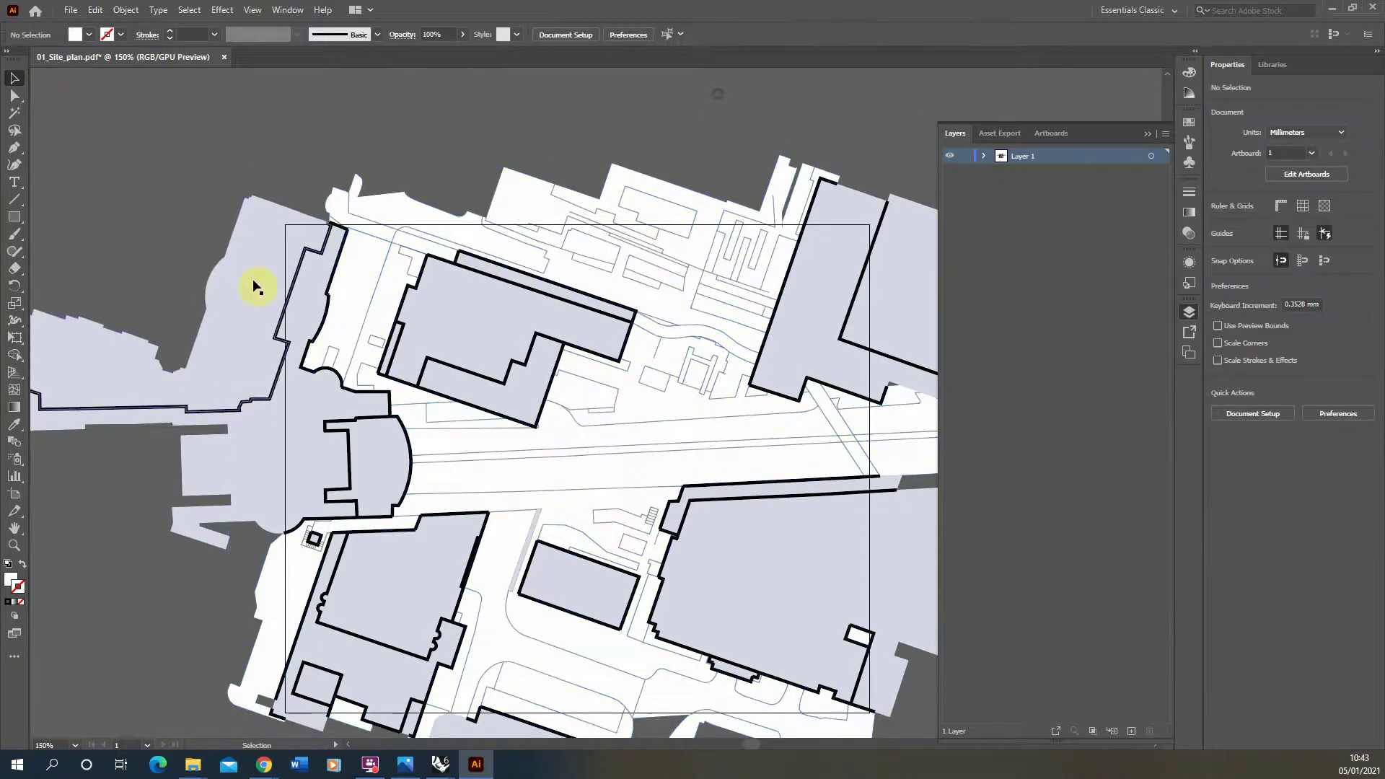
# Delete all the white-filled shapes around the site using Select Similar Objects, keeping the Essentials Classic workspace
pyautogui.click(356, 270)
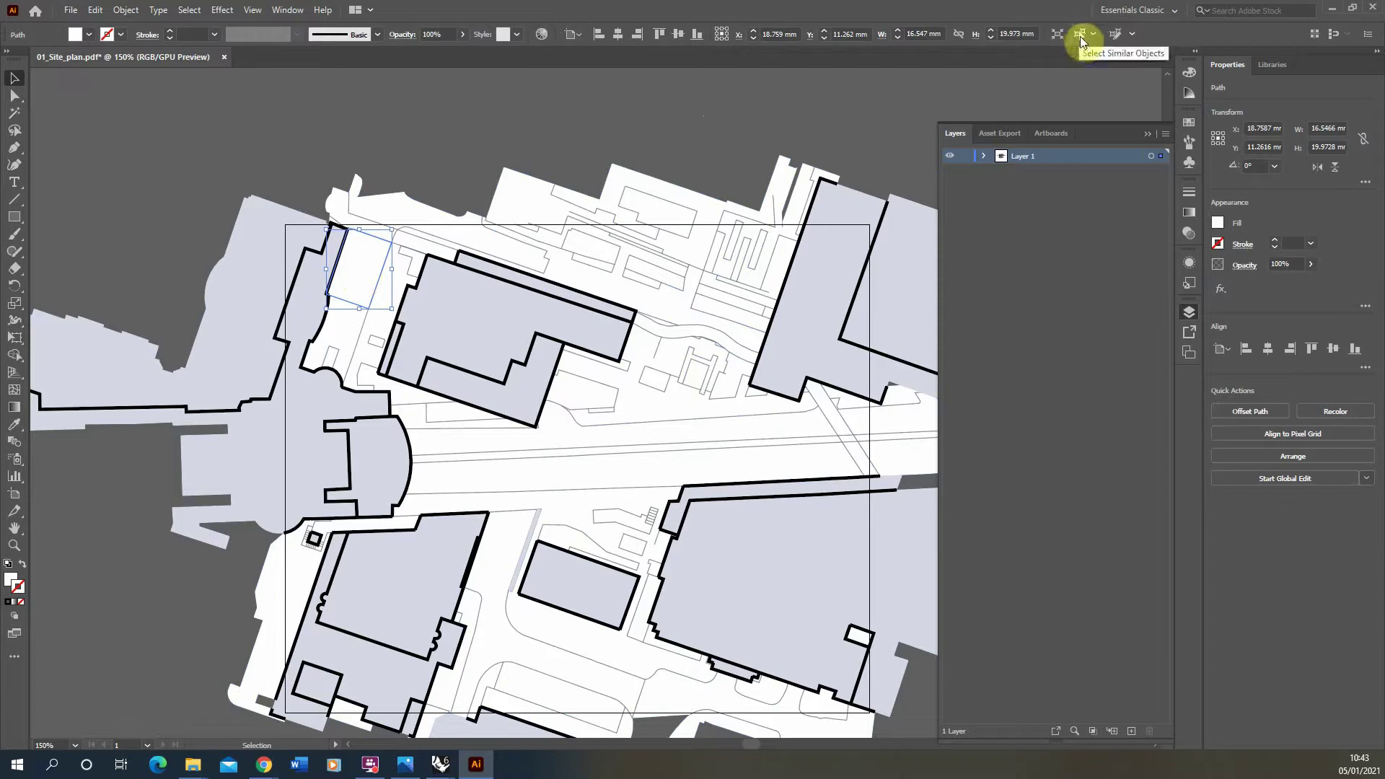
pyautogui.click(1143, 10)
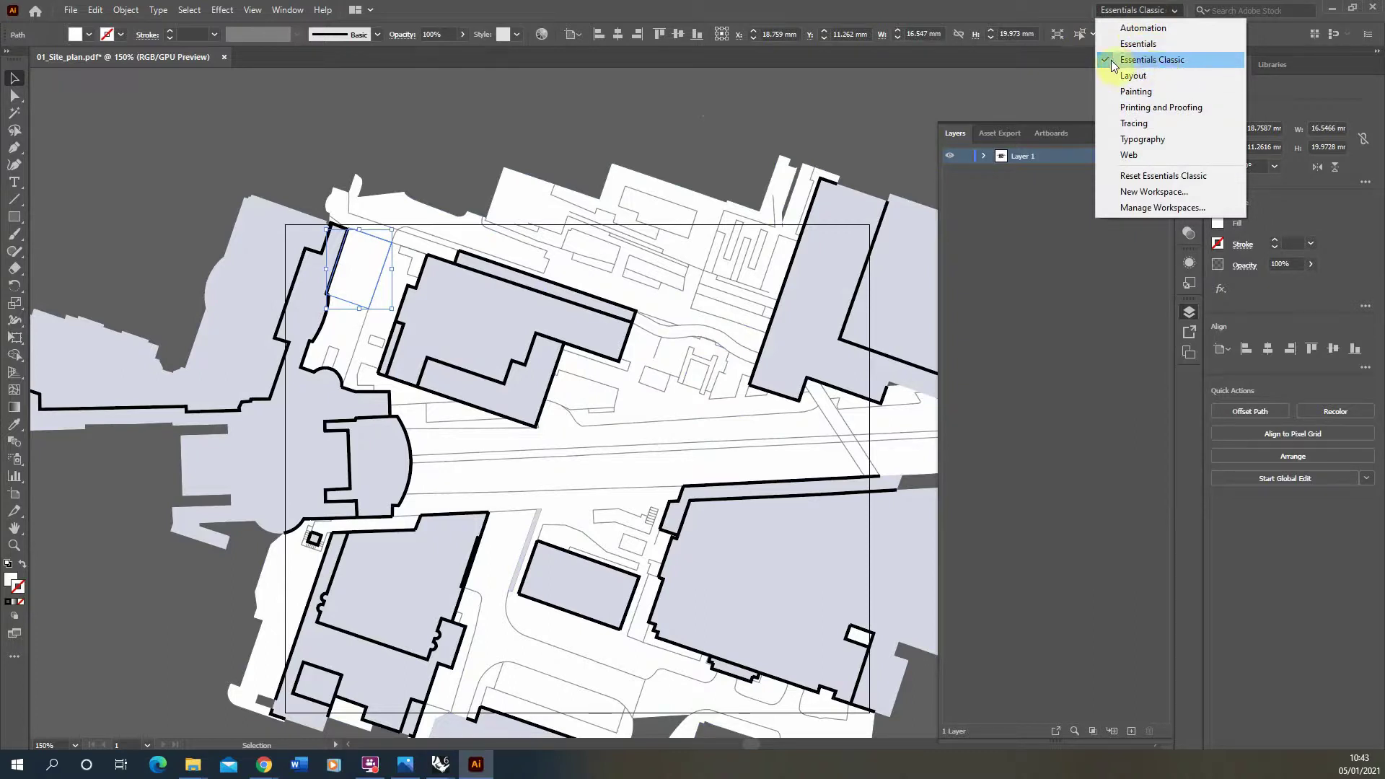
pyautogui.click(1178, 66)
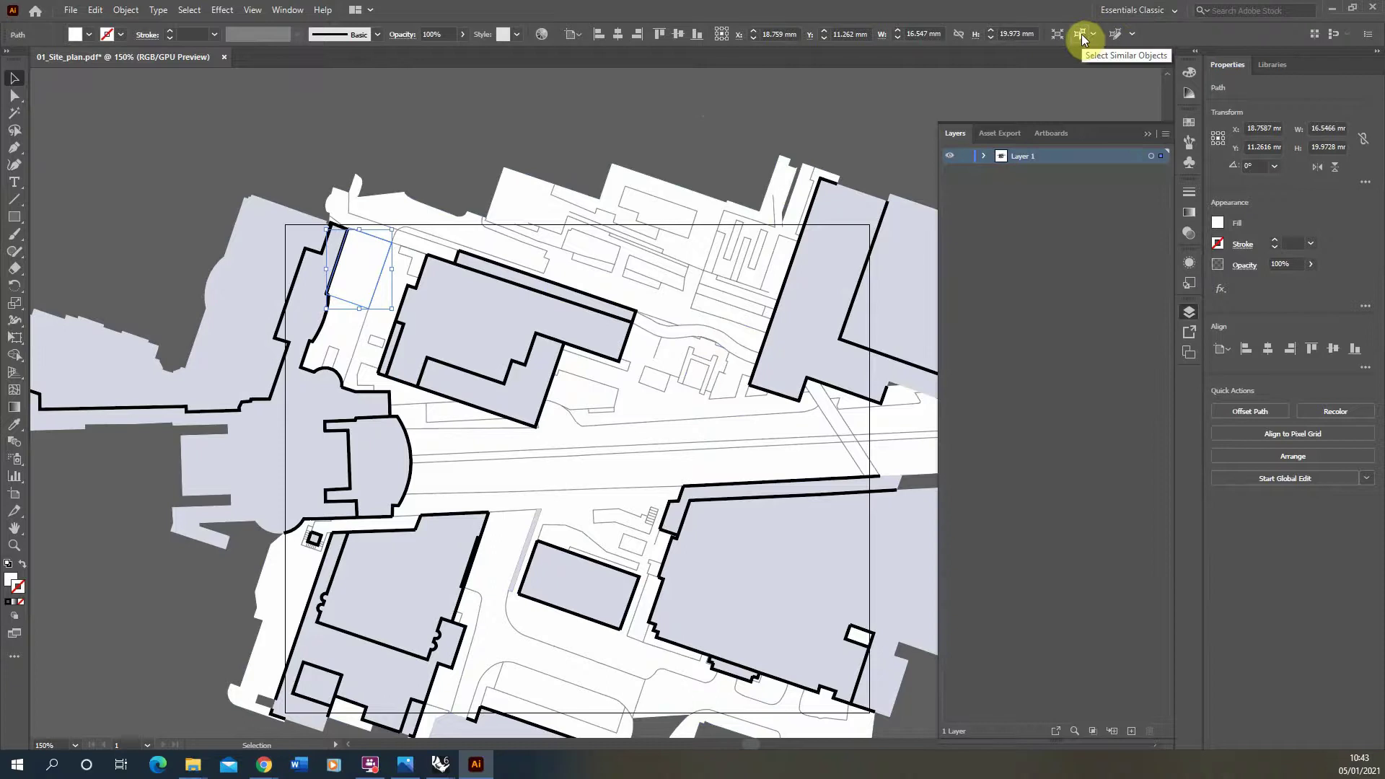
pyautogui.click(1080, 36)
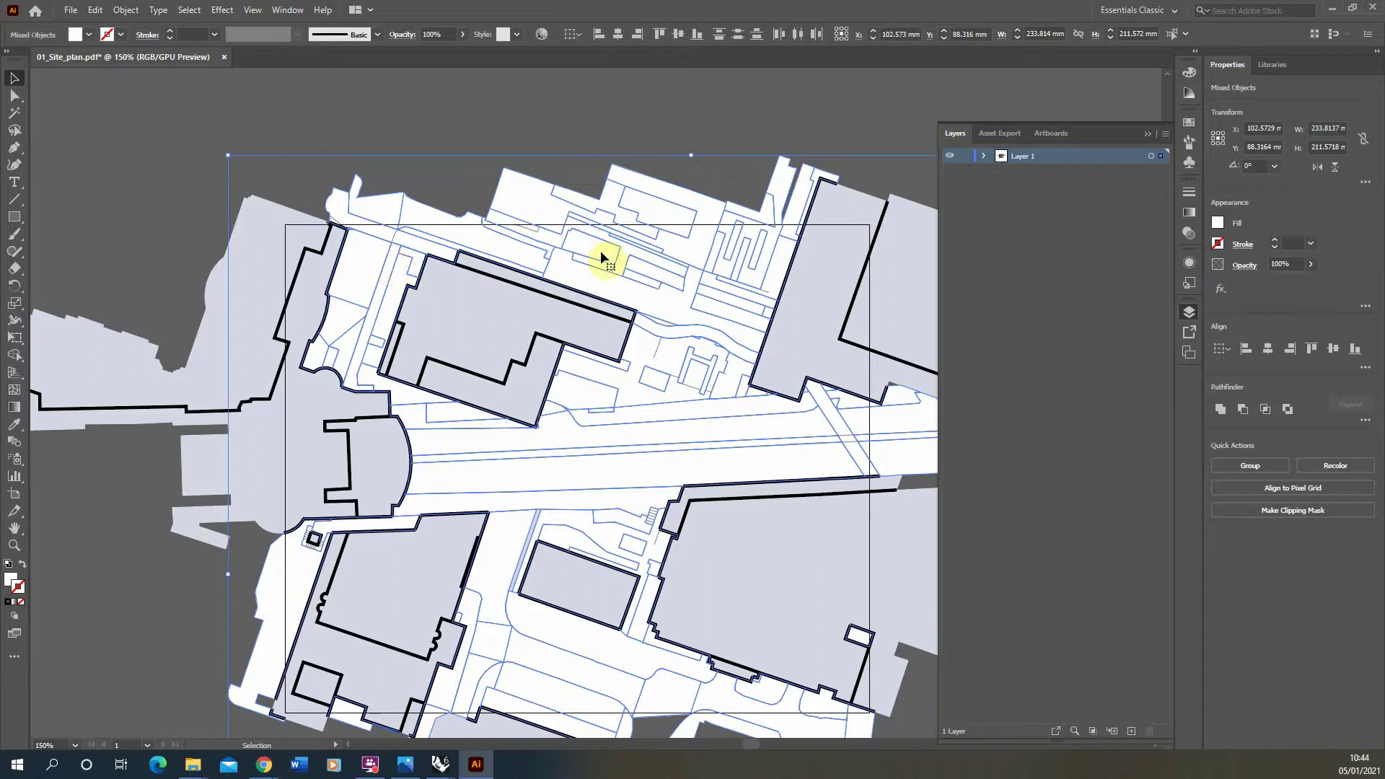
pyautogui.press('Delete')
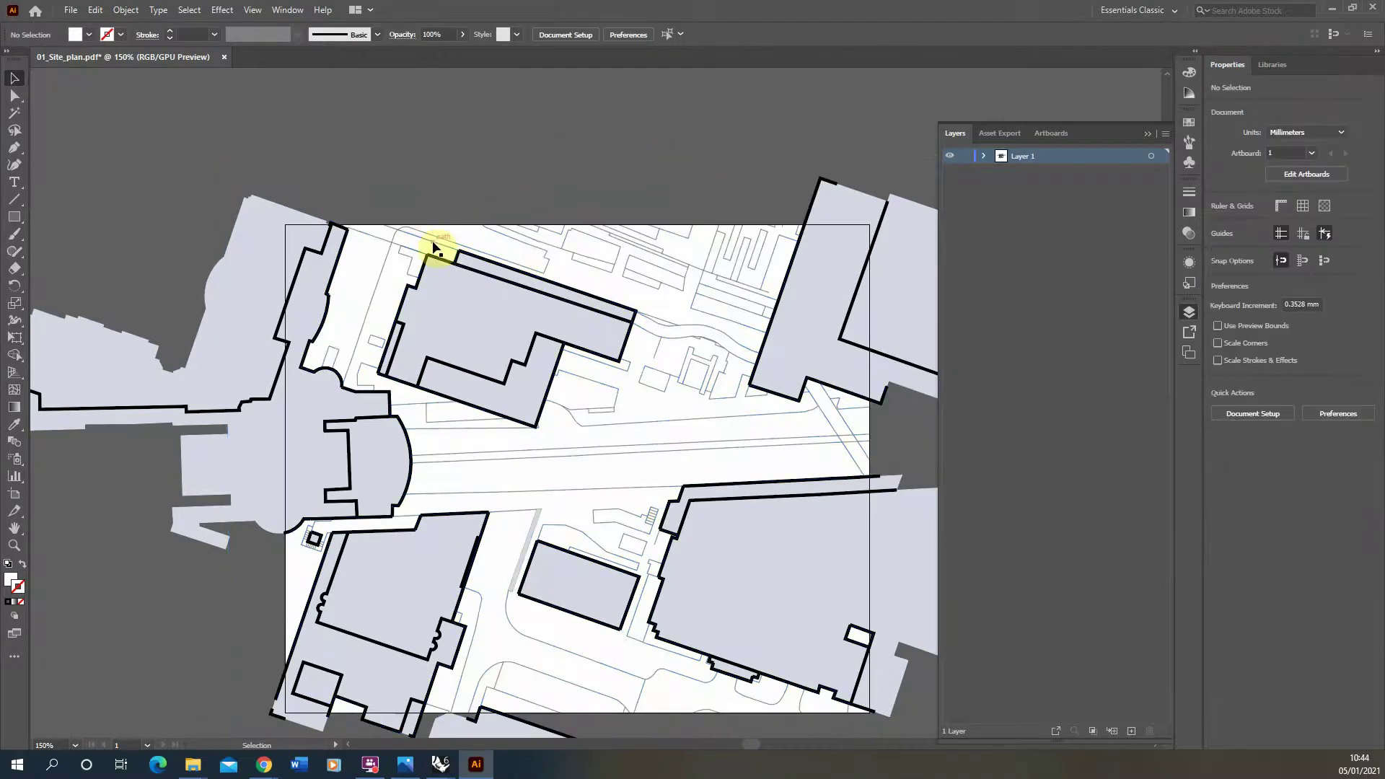
# Select all the pale lavender building fills with Select Similar Objects and cut them from the drawing
pyautogui.keyDown('alt'); pyautogui.scroll(-2, 435, 247); pyautogui.keyUp('alt')
pyautogui.click(488, 309)
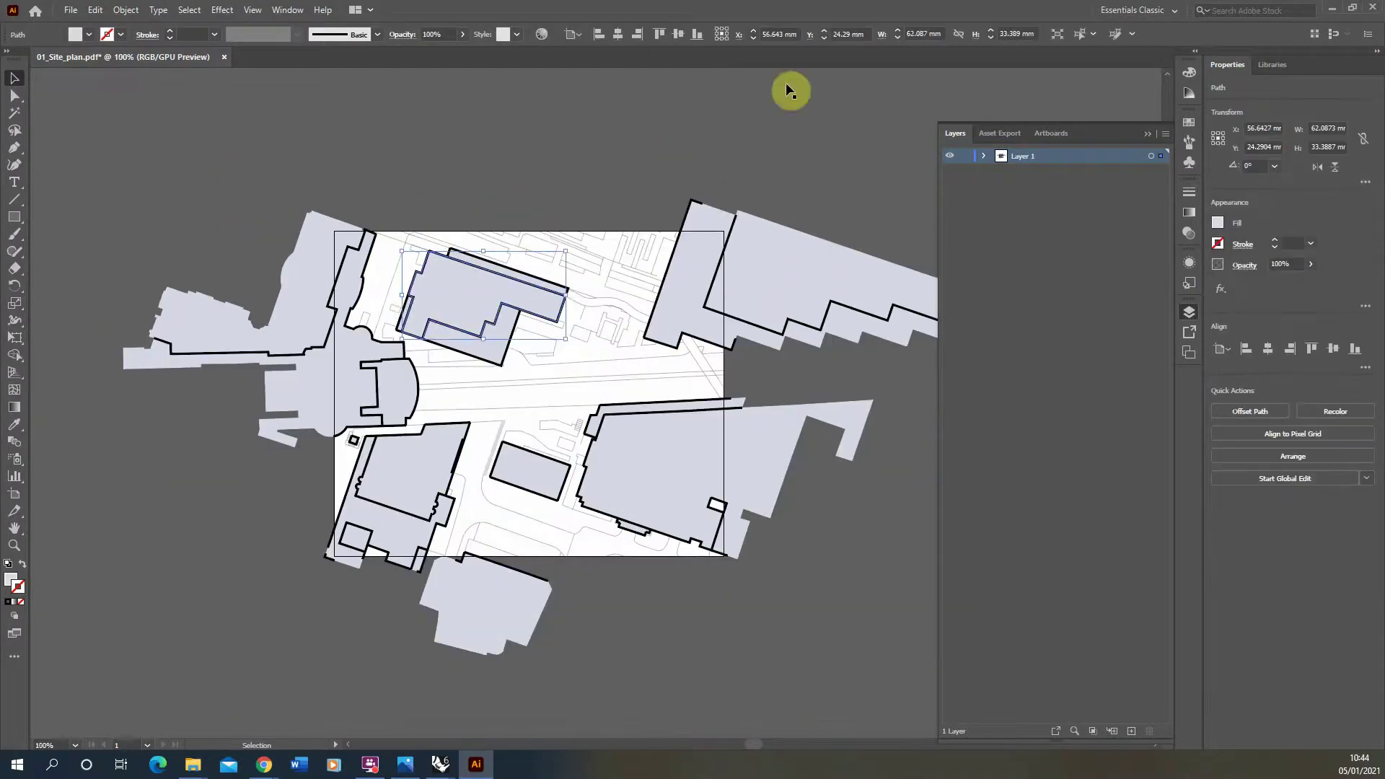
pyautogui.click(1081, 37)
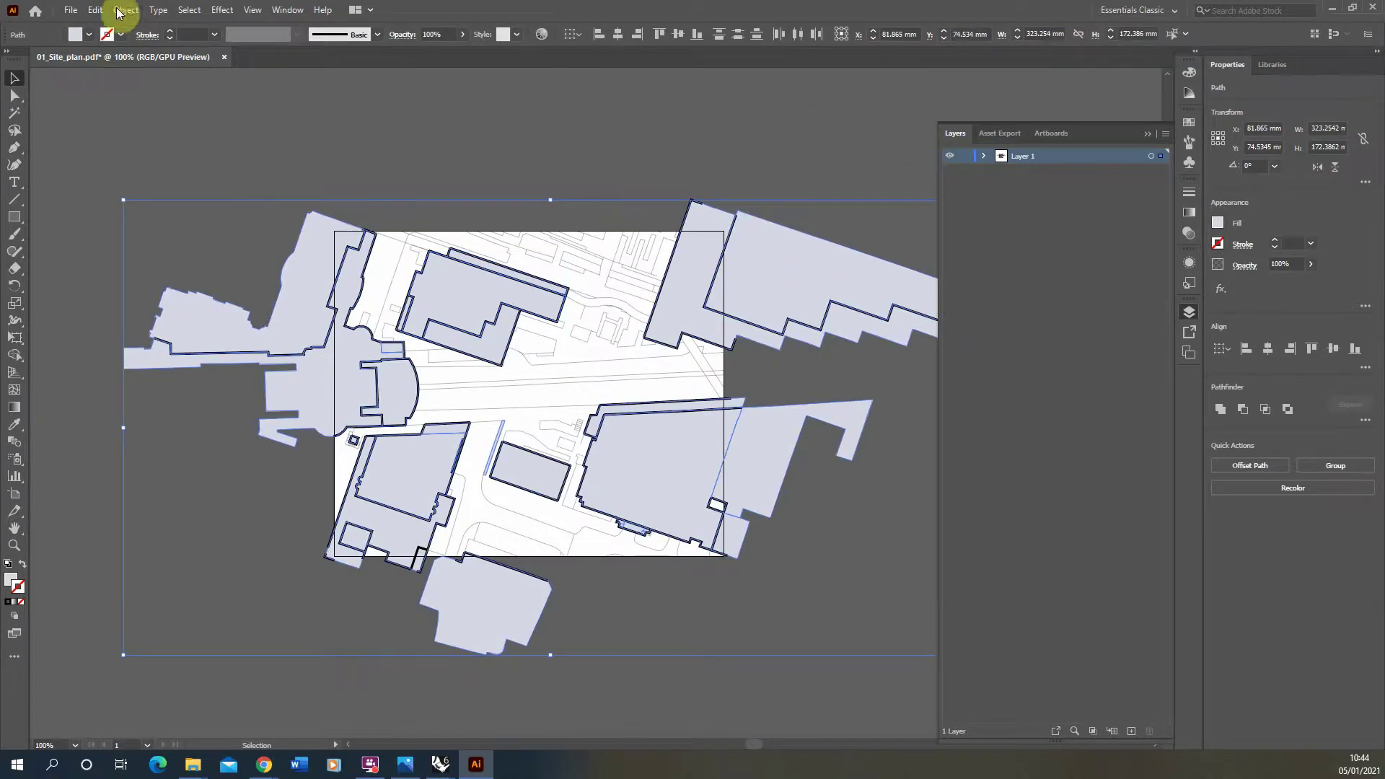
pyautogui.click(95, 10)
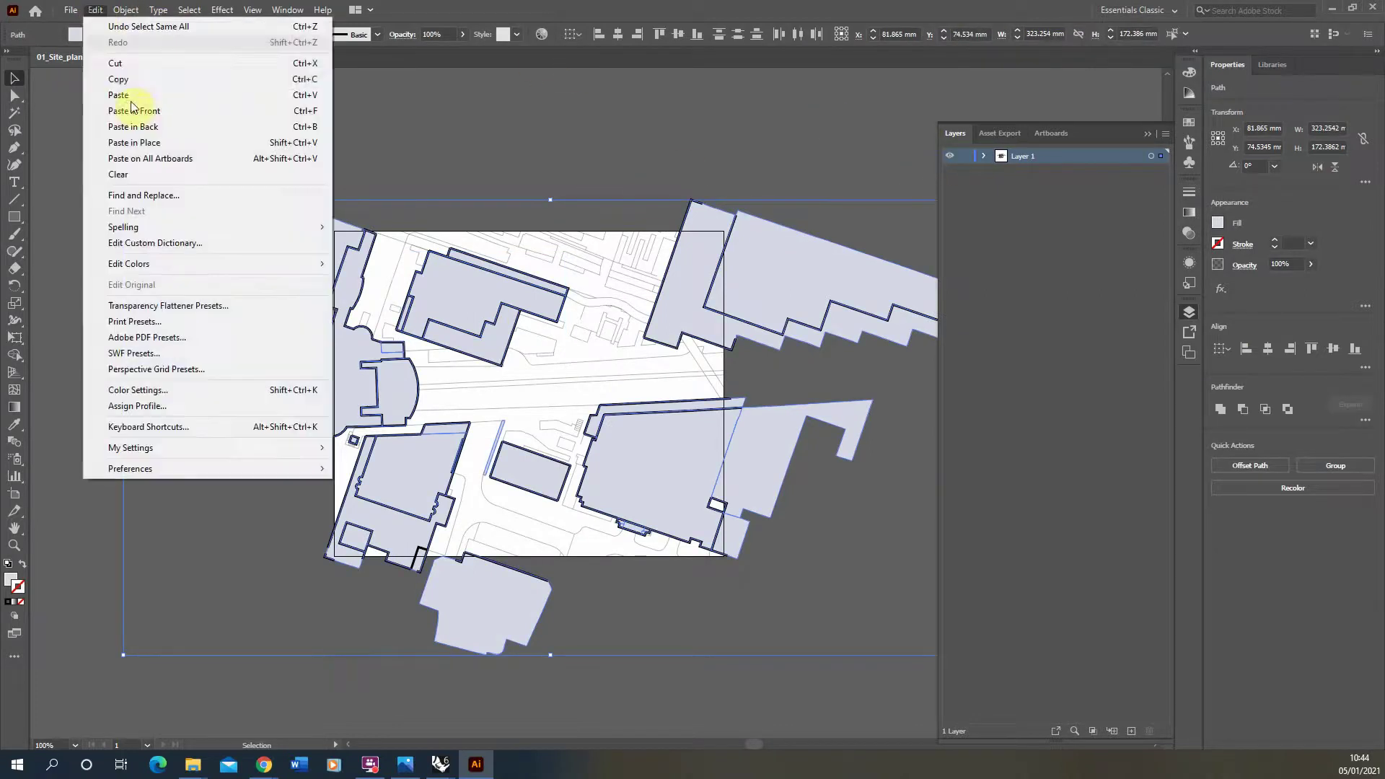
pyautogui.click(256, 62)
# Create a new layer above Layer 1 and name it Hatch
pyautogui.click(1131, 732)
pyautogui.doubleClick(1019, 156)
pyautogui.write('Hatch')
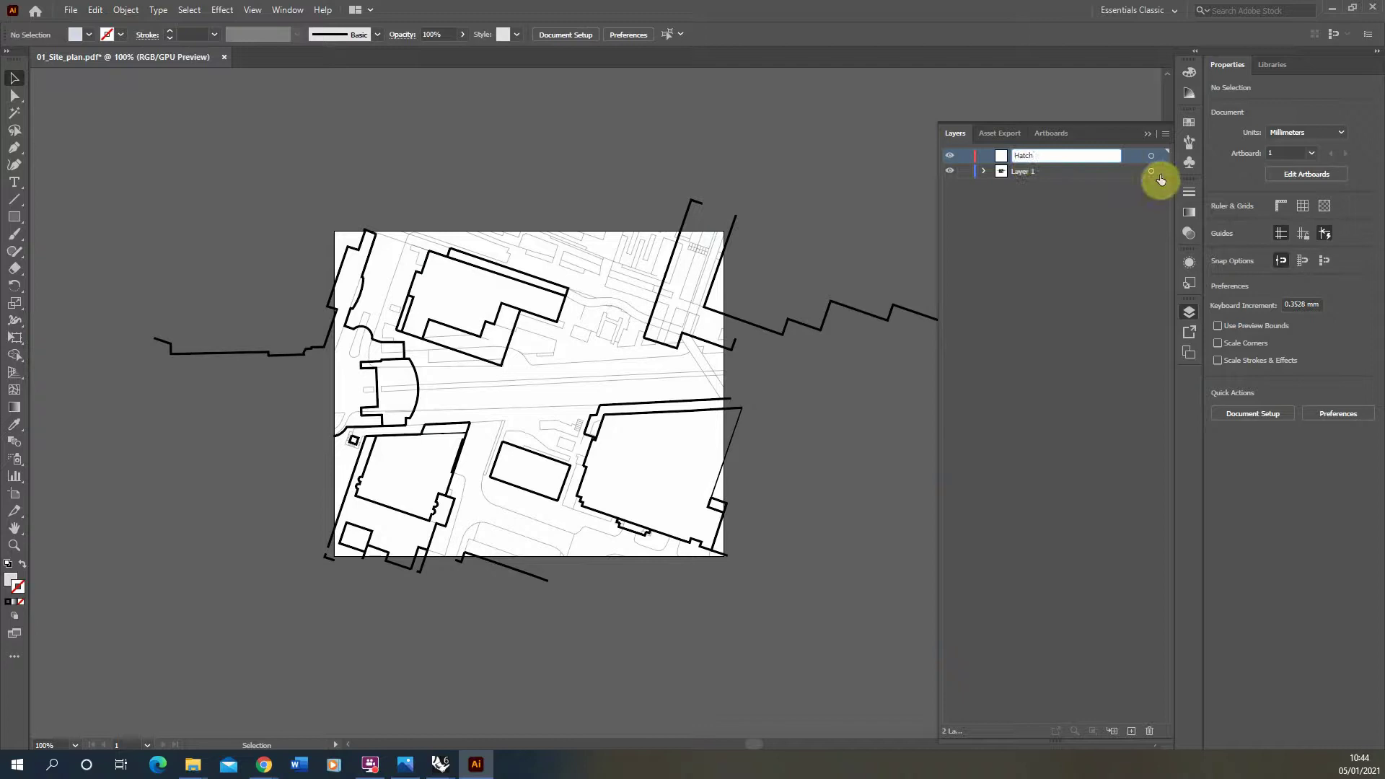
pyautogui.press('Return')
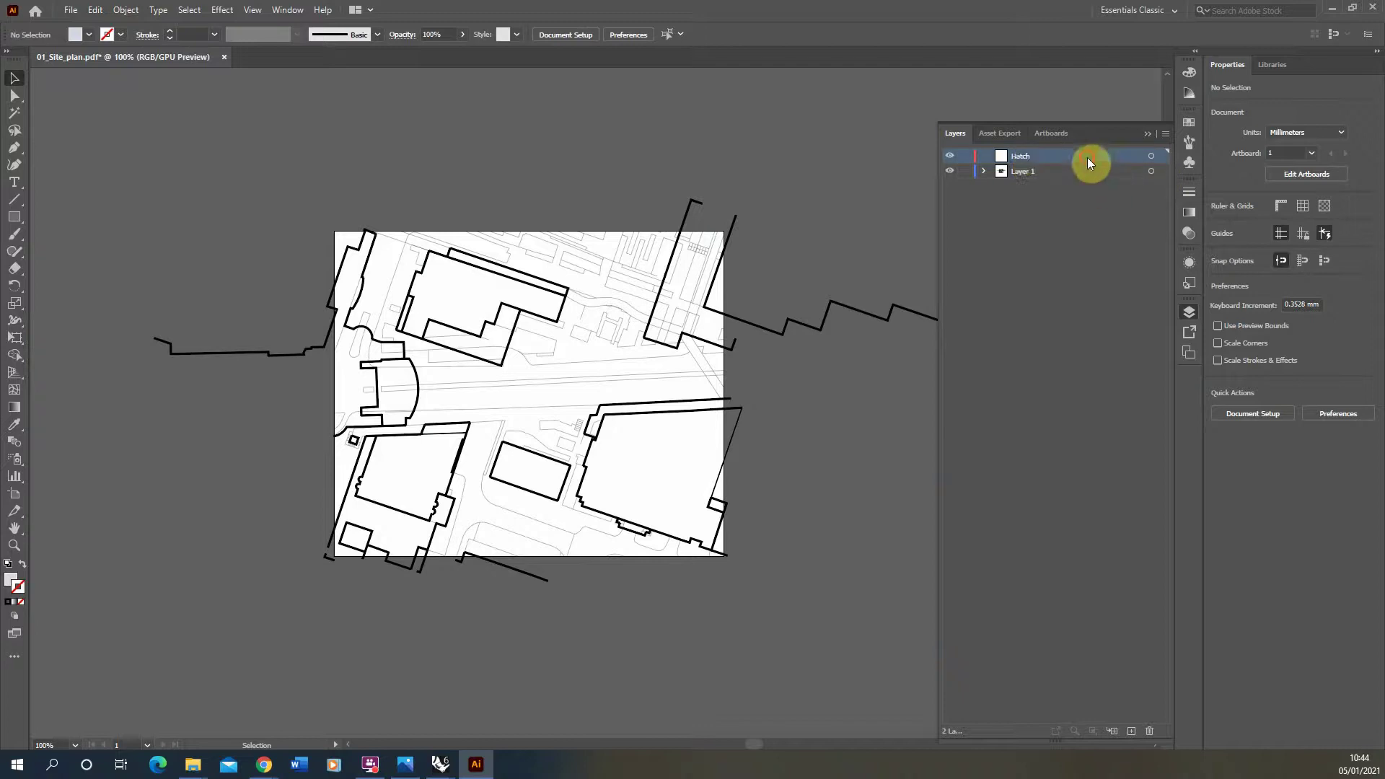
# Paste the cut building fills in place on the Hatch layer, and lock and hide that layer
pyautogui.click(95, 9)
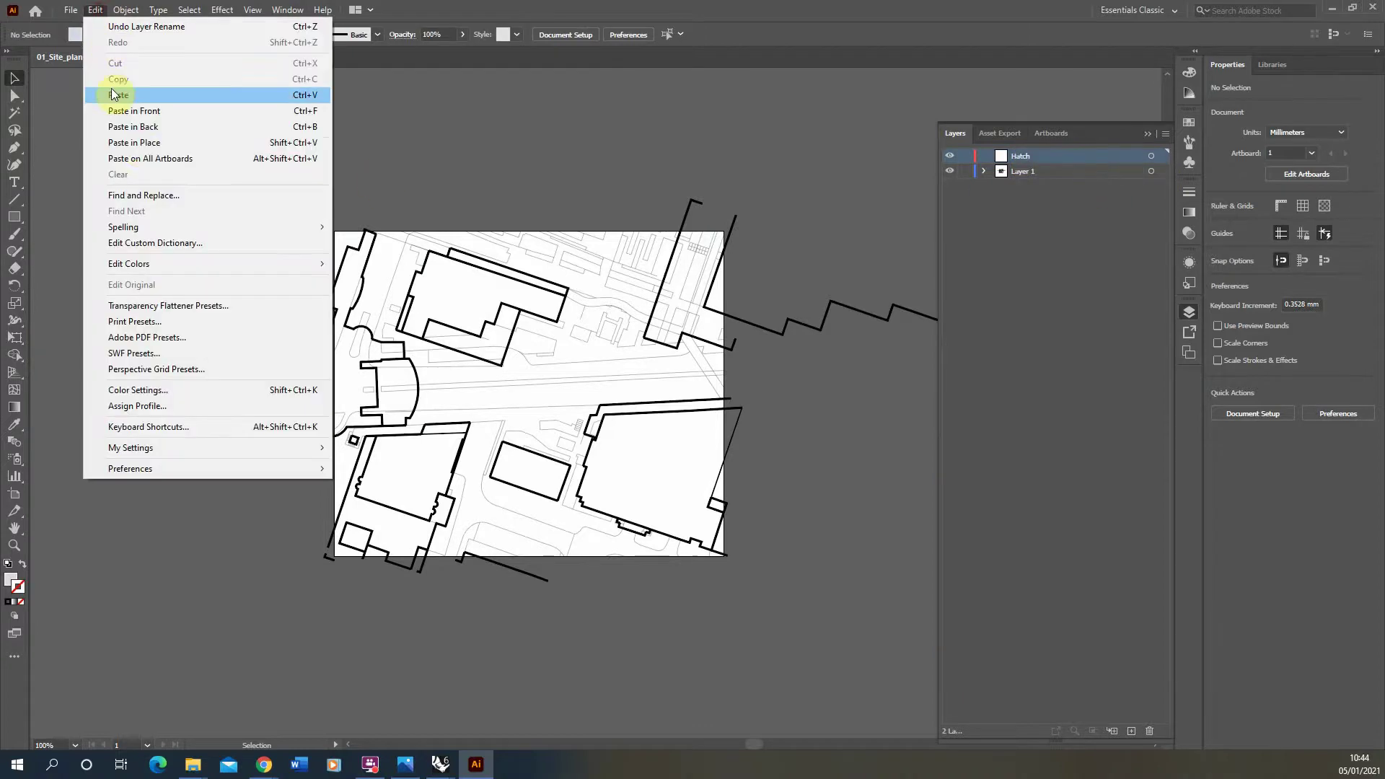
pyautogui.click(137, 143)
pyautogui.click(713, 134)
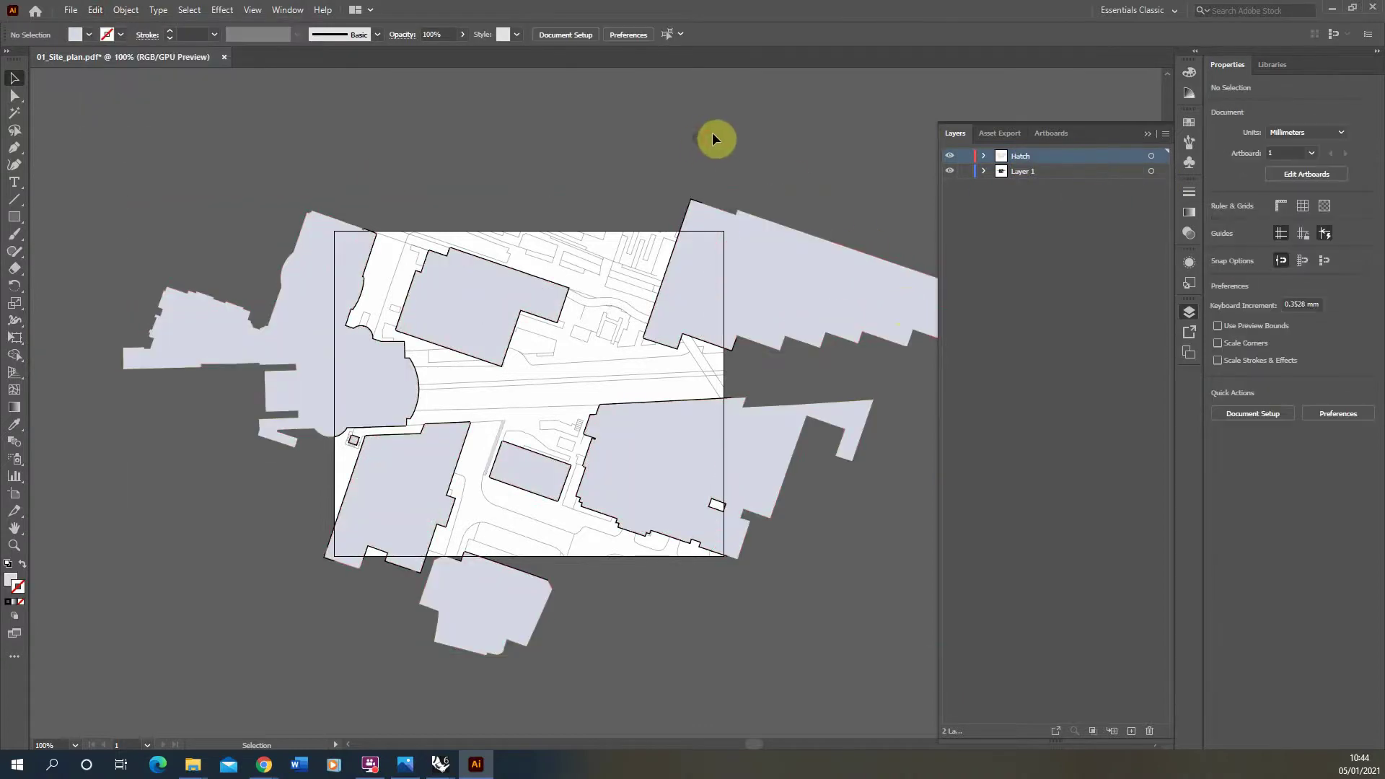
pyautogui.click(965, 156)
pyautogui.click(950, 158)
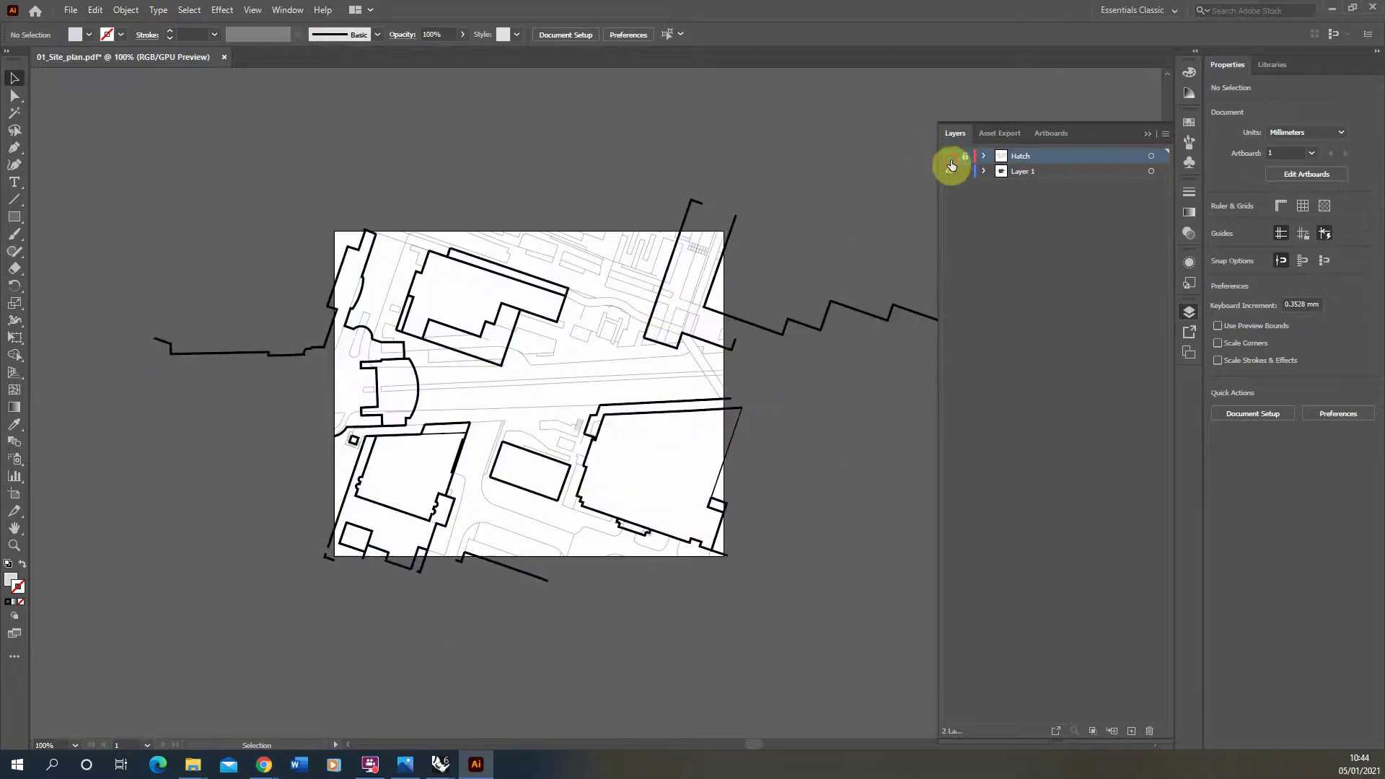
# Select all the thick 2.04 pt building outlines with Select Similar Objects and cut them from Layer 1
pyautogui.click(699, 201)
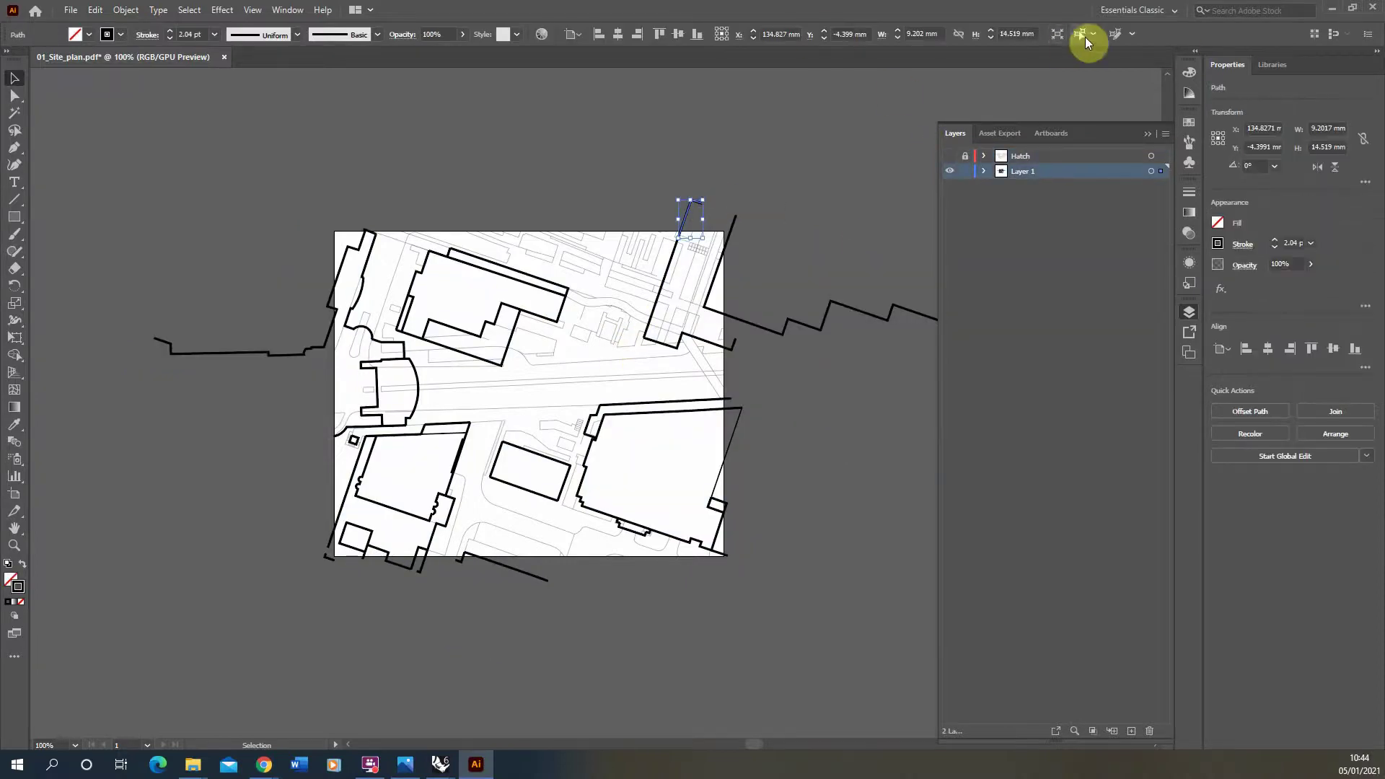
pyautogui.click(1082, 35)
pyautogui.press('Delete')
# Paste the cut outlines in their original position on a new layer above Hatch and name it Section
pyautogui.click(1022, 157)
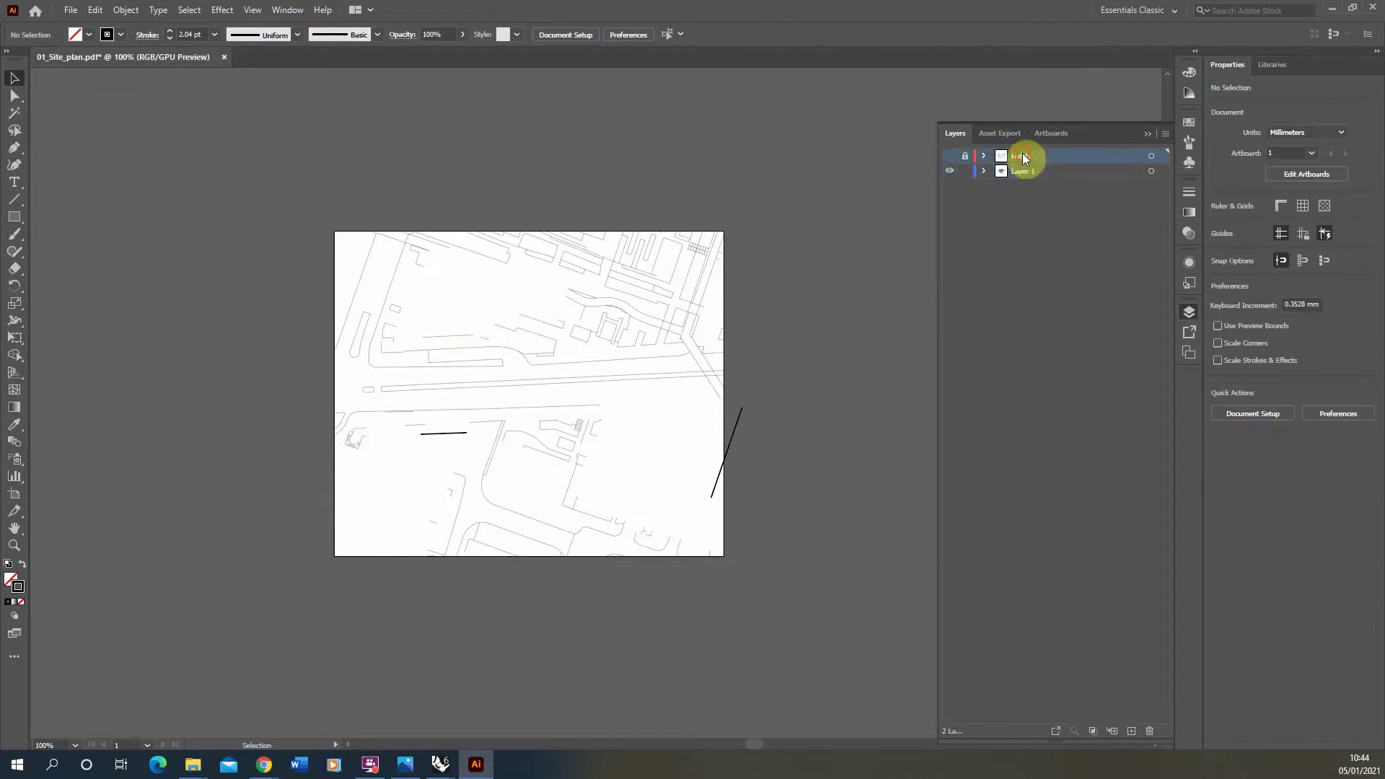
pyautogui.click(1131, 731)
pyautogui.hotkey('ctrl', 'f')
pyautogui.doubleClick(1030, 154)
pyautogui.write('Section')
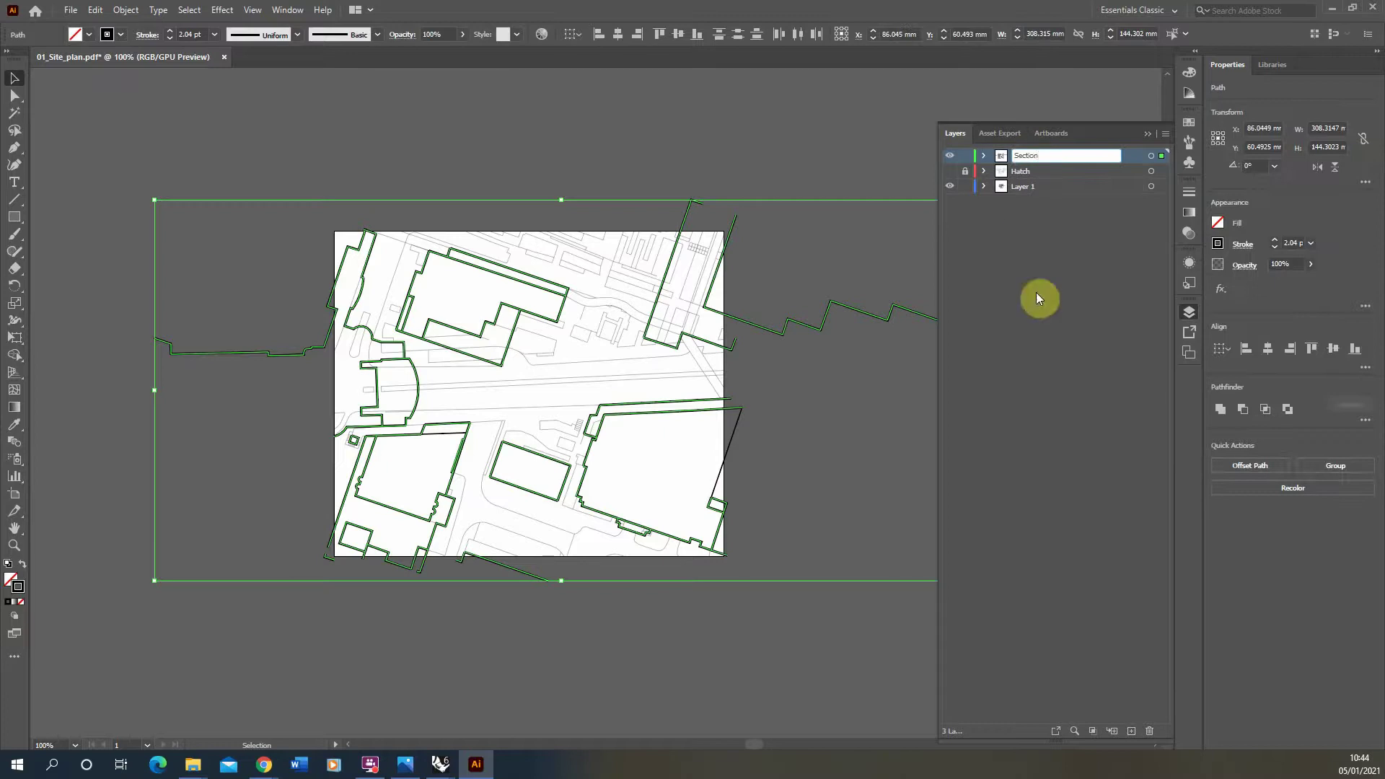
pyautogui.click(1076, 303)
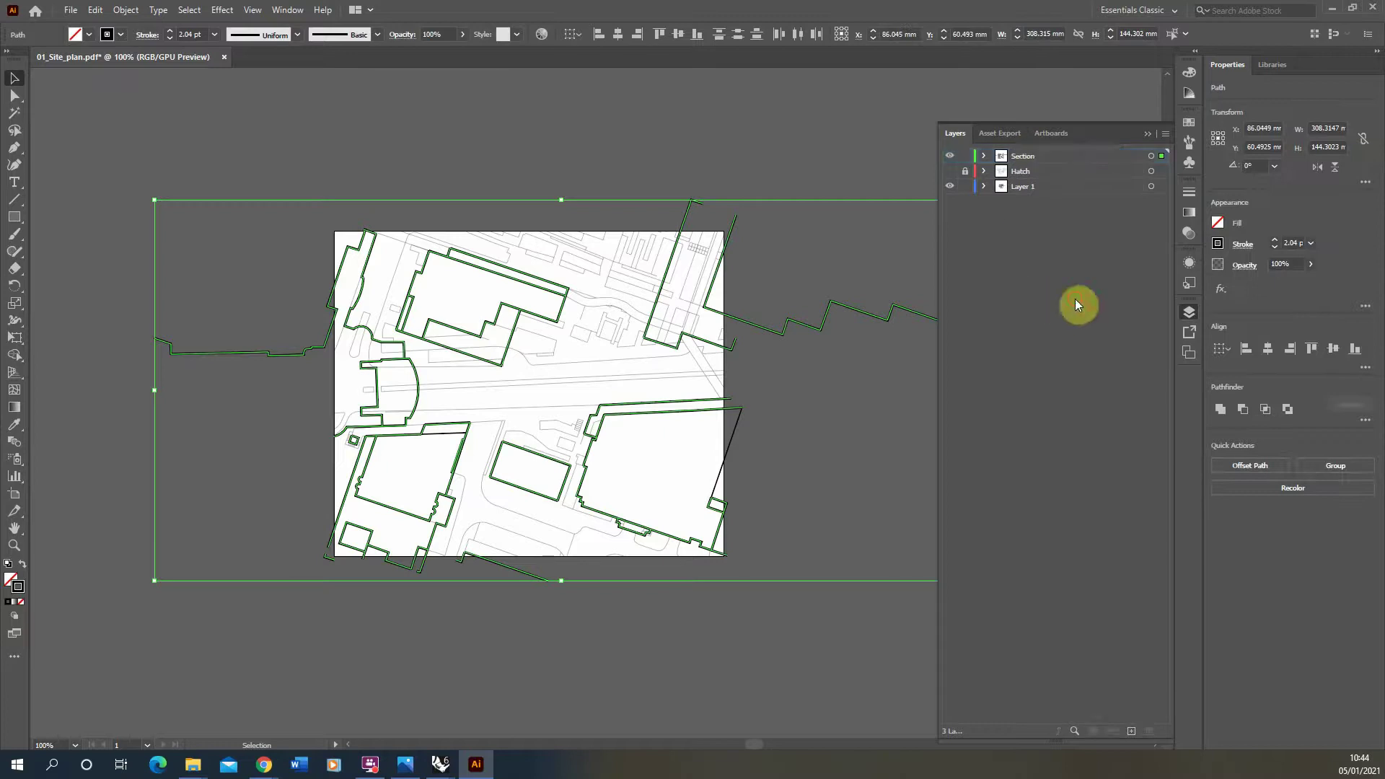
# Delete the stray 0.84 pt lines at the buildings using Select Similar Objects
pyautogui.click(732, 435)
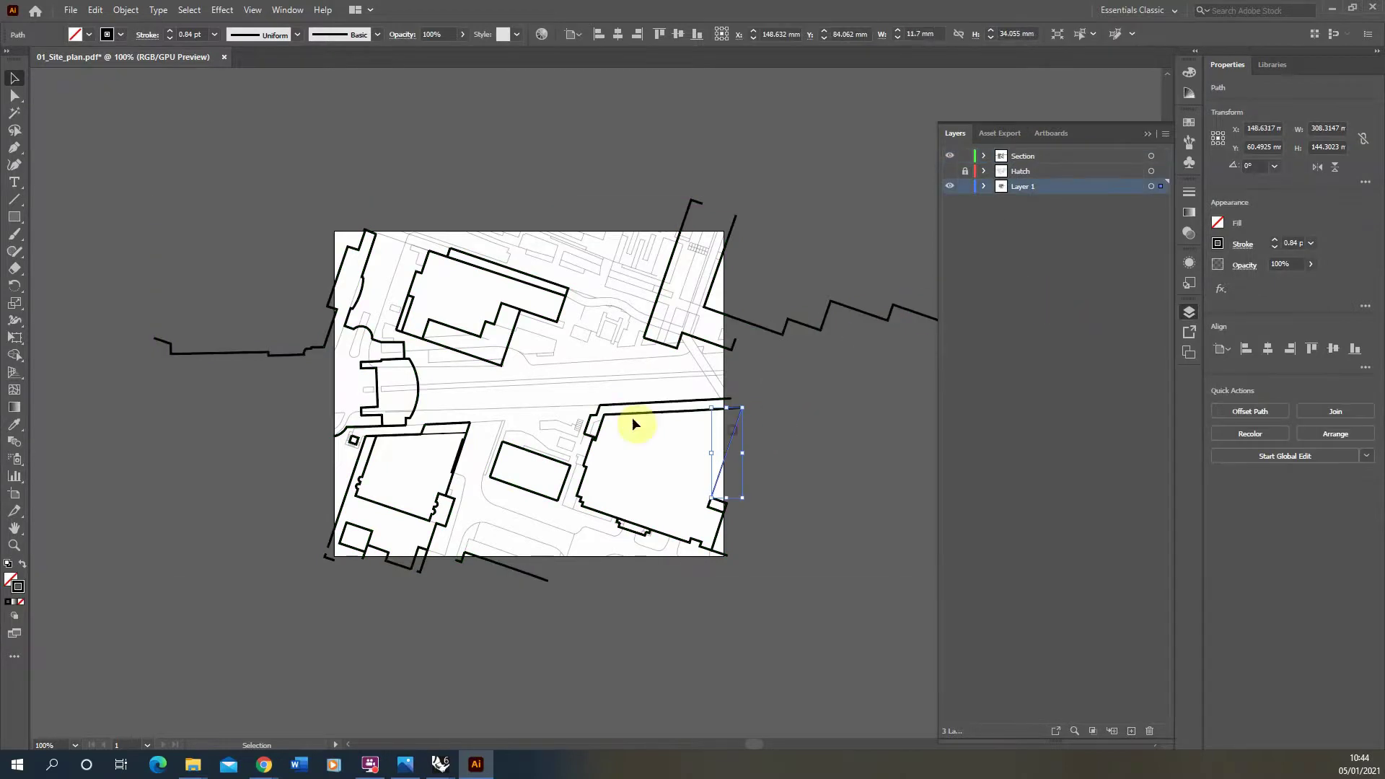
pyautogui.click(1079, 34)
pyautogui.press('a')
pyautogui.press('v')
pyautogui.click(1027, 116)
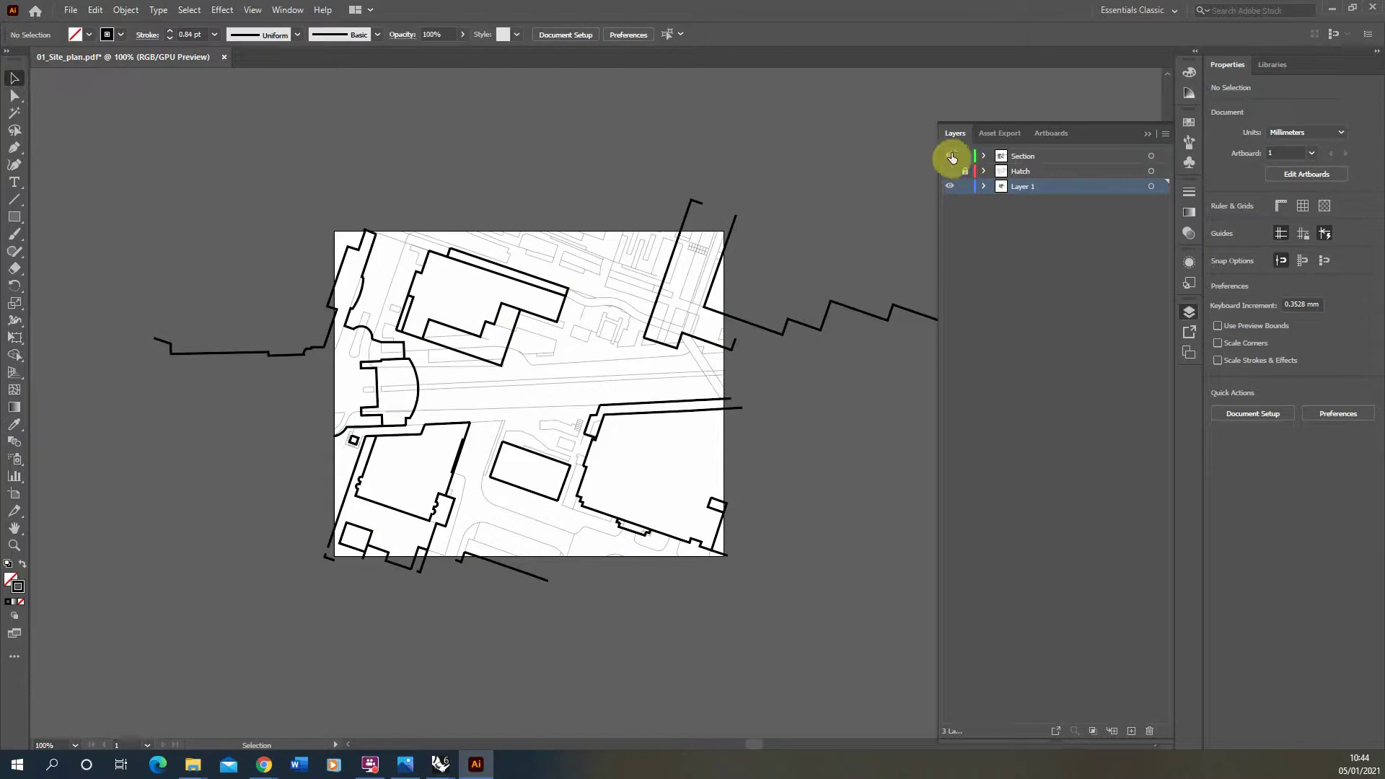
# Check what Layer 1 contains by toggling its visibility, and rename the layer as Road
pyautogui.click(949, 186)
pyautogui.click(948, 186)
pyautogui.doubleClick(1014, 187)
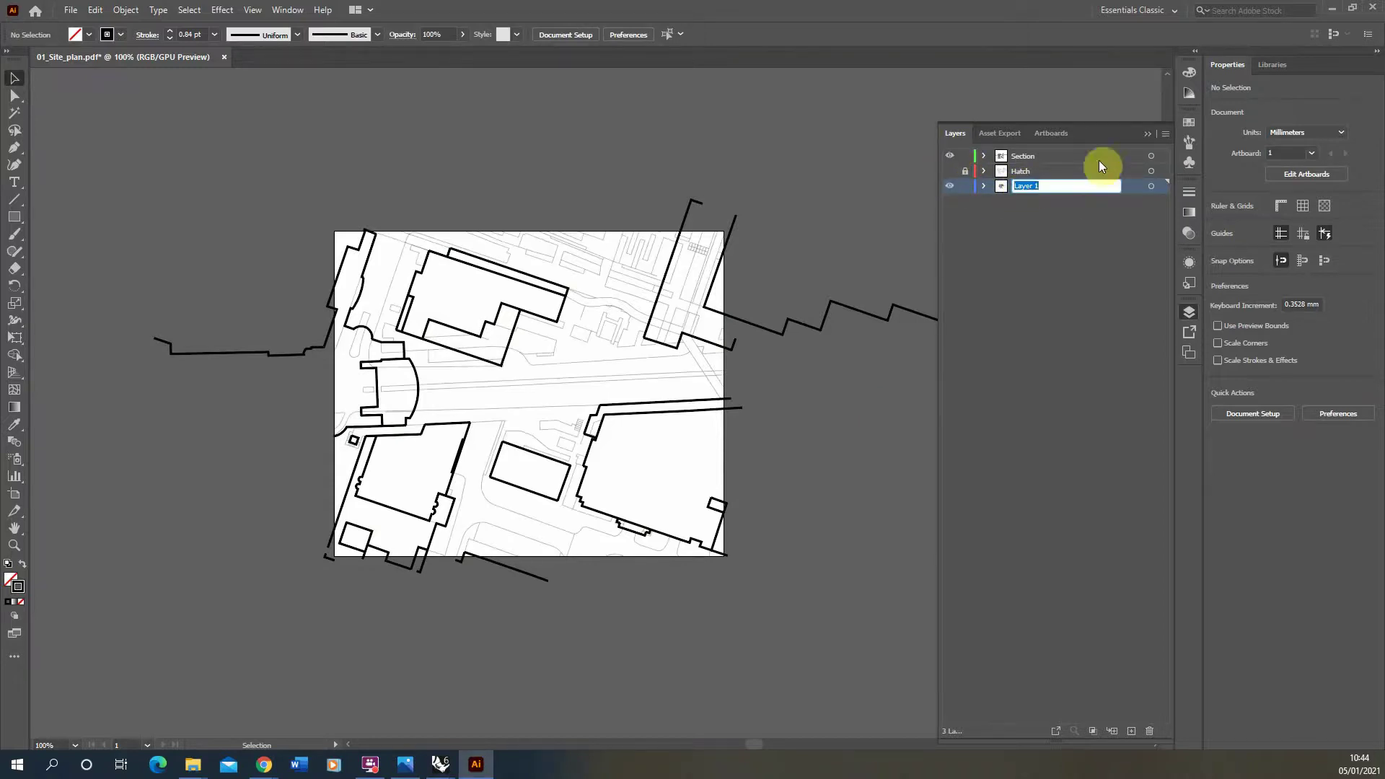
pyautogui.write('Roa')
pyautogui.click(1100, 265)
# Show the Hatch layer again and check the Section and Hatch layers by toggling their visibility
pyautogui.click(949, 171)
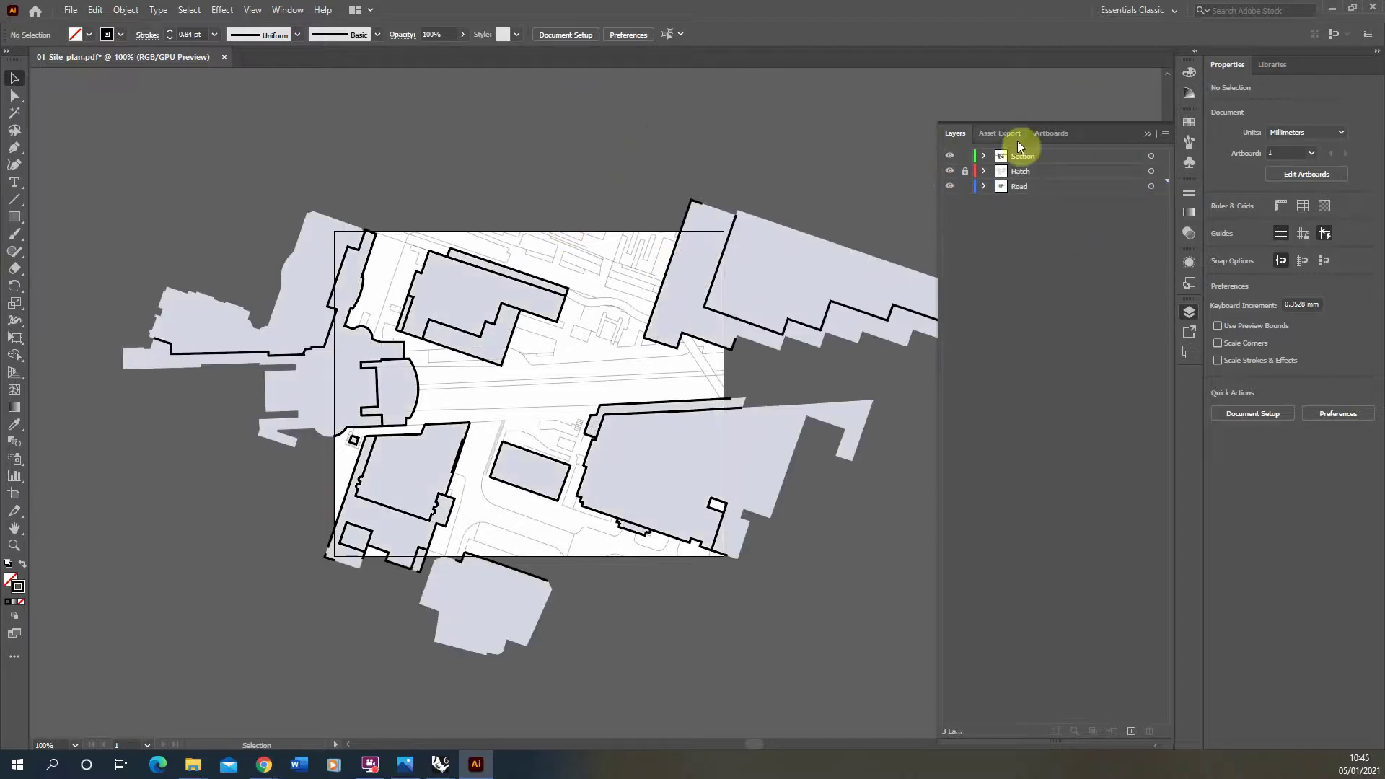
pyautogui.click(949, 156)
pyautogui.click(949, 155)
pyautogui.click(949, 171)
pyautogui.click(949, 171)
# Unlock the Hatch layer, lock the Section and Road layers, and select all the building fills
pyautogui.click(964, 171)
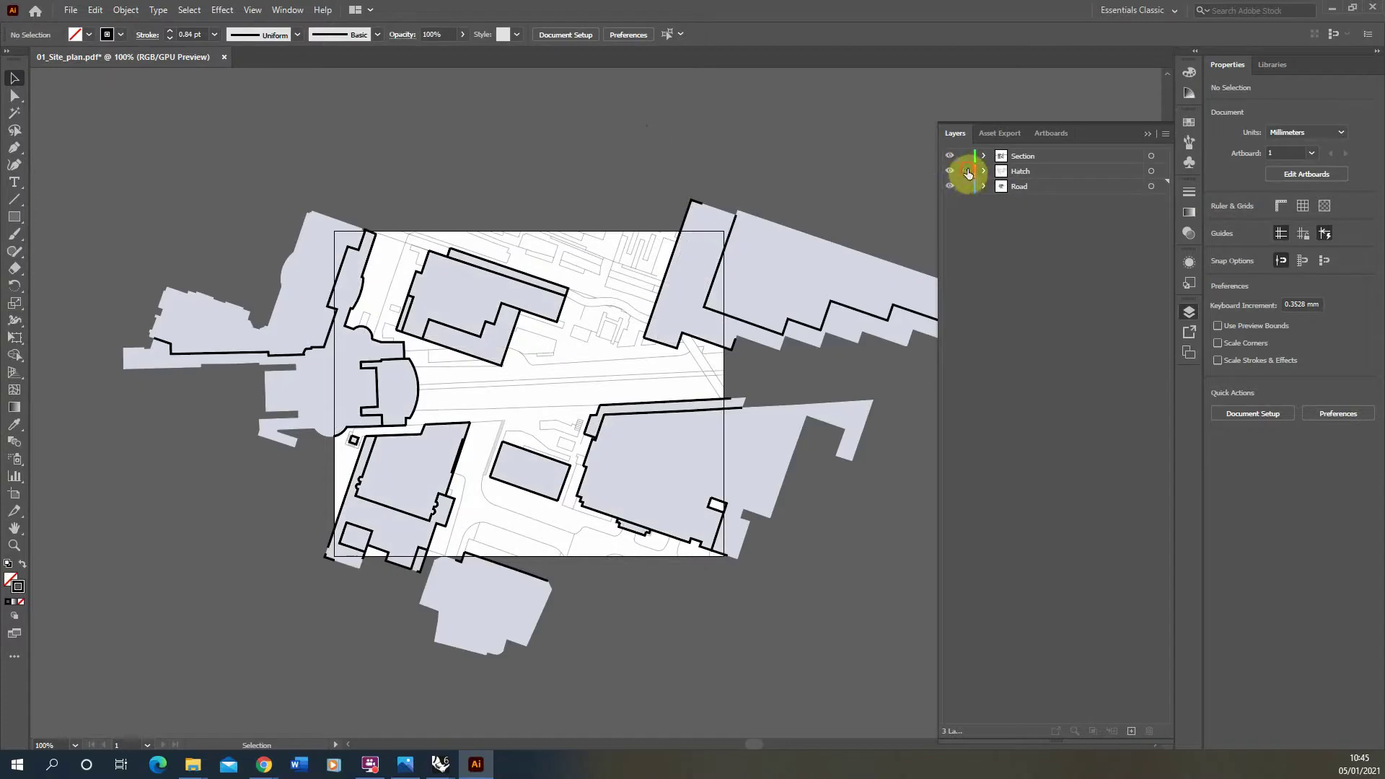
pyautogui.click(801, 241)
pyautogui.click(965, 188)
pyautogui.click(965, 156)
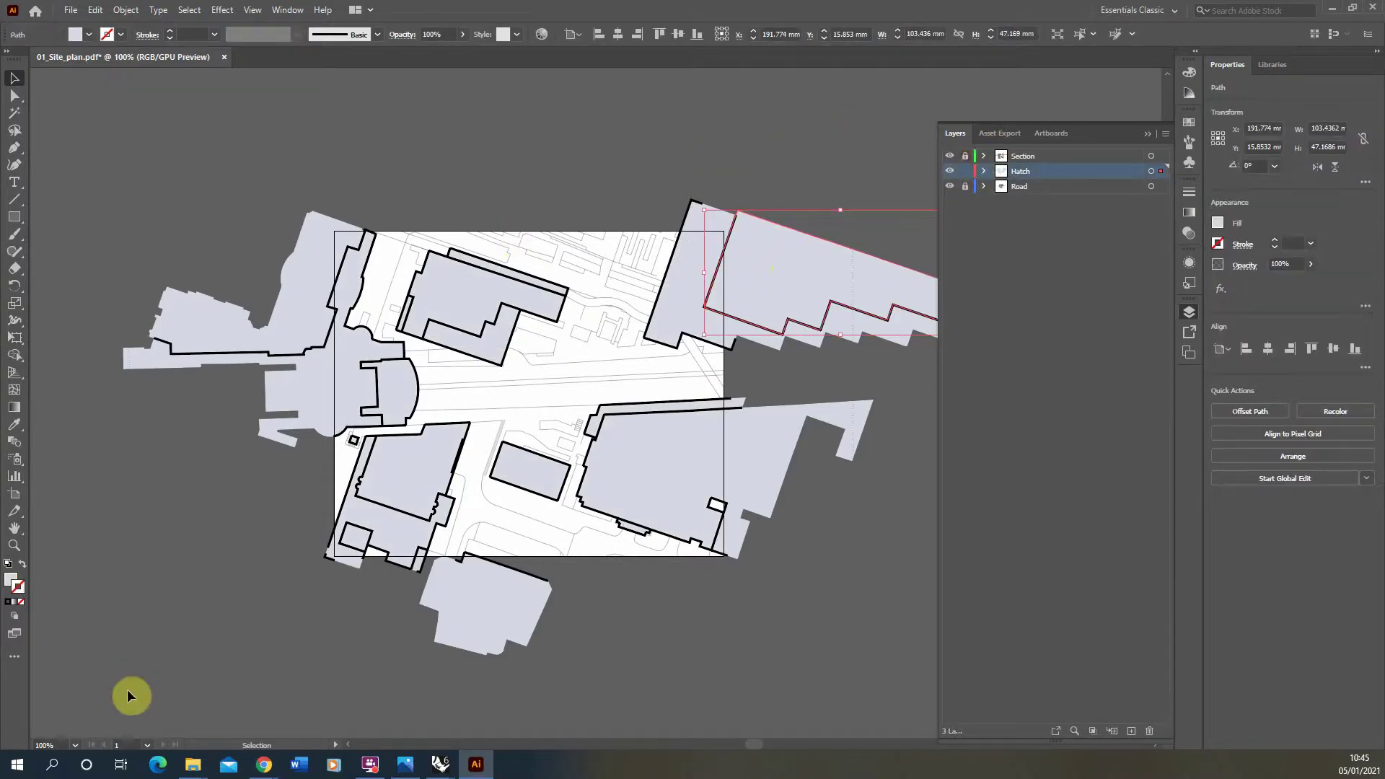
pyautogui.hotkey('ctrl', 'a')
# Try an orange and a black fill colour on the selected building shapes and look through the fill swatches
pyautogui.click(10, 579)
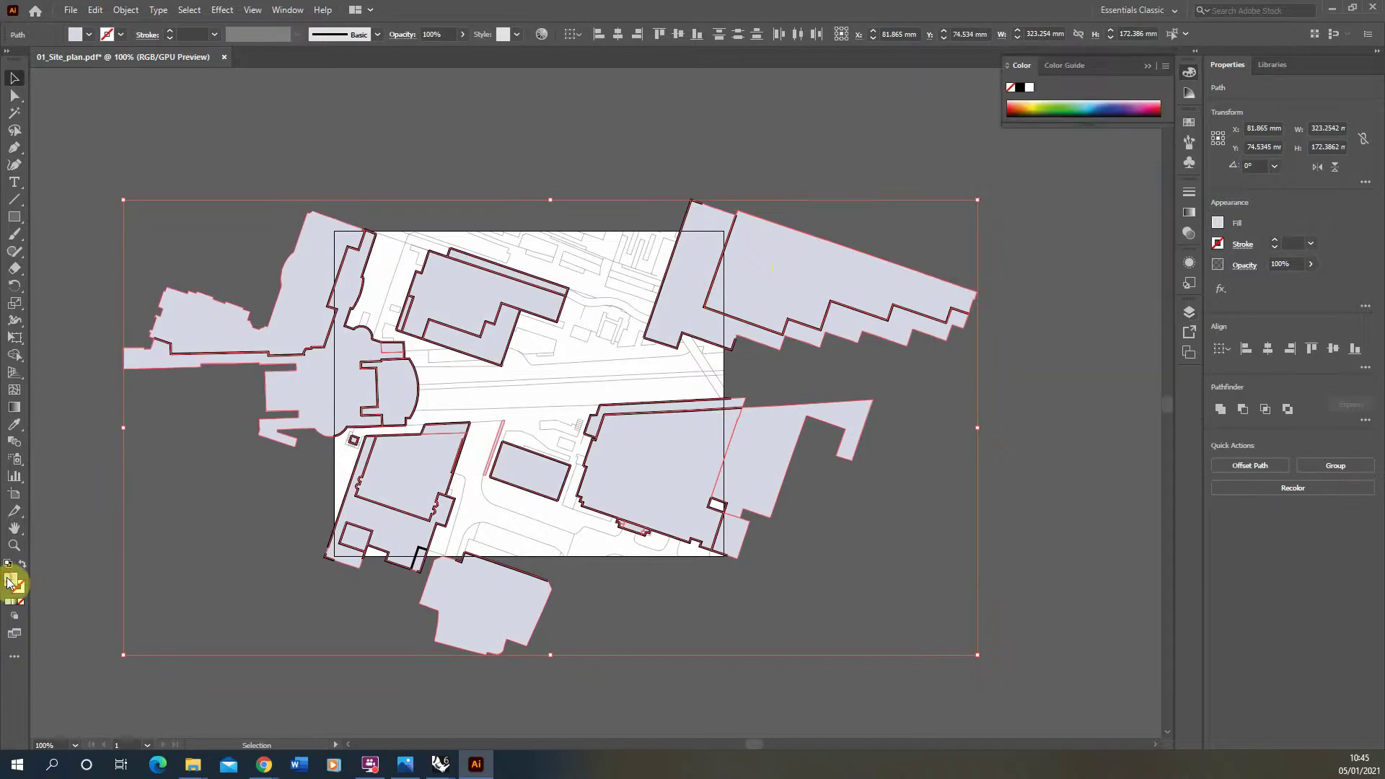
pyautogui.moveTo(1082, 99); pyautogui.dragTo(1097, 99)
pyautogui.click(1025, 105)
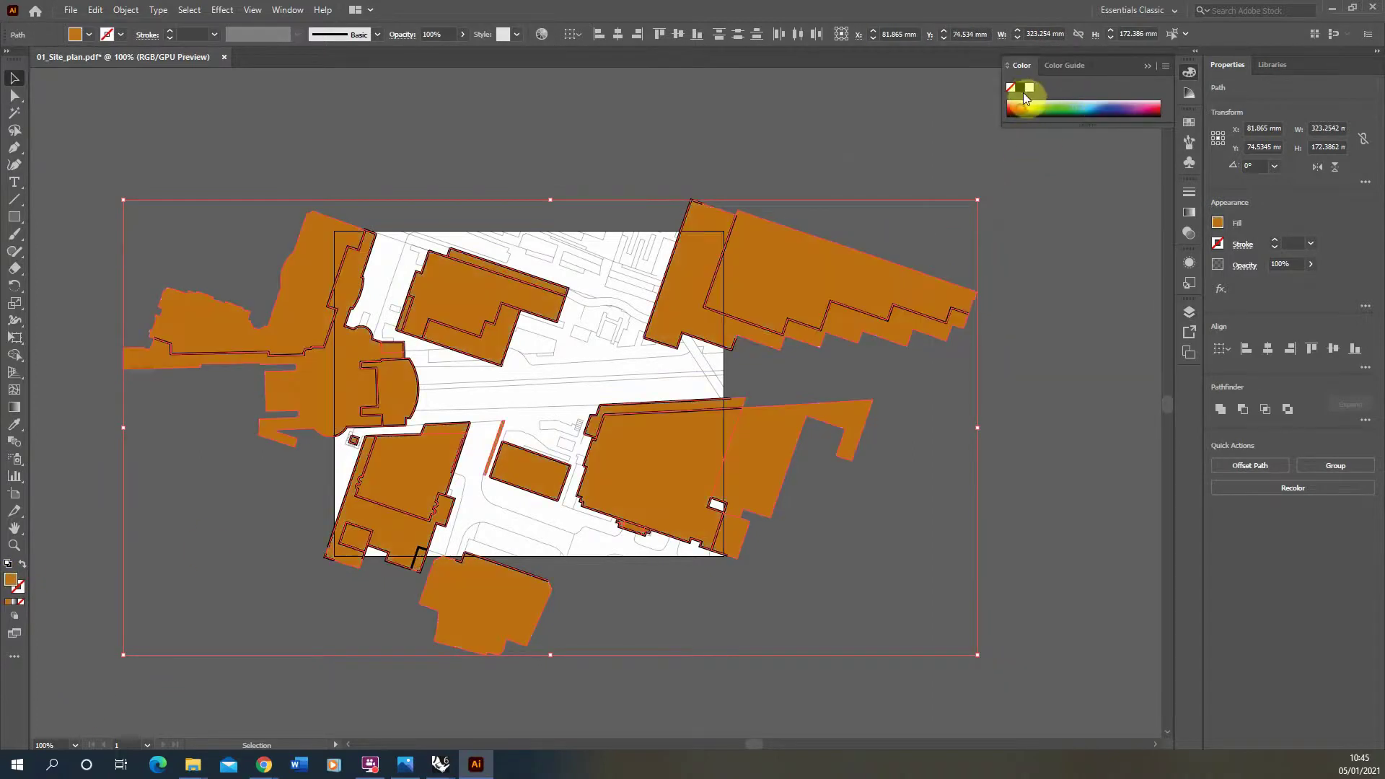
pyautogui.click(1019, 87)
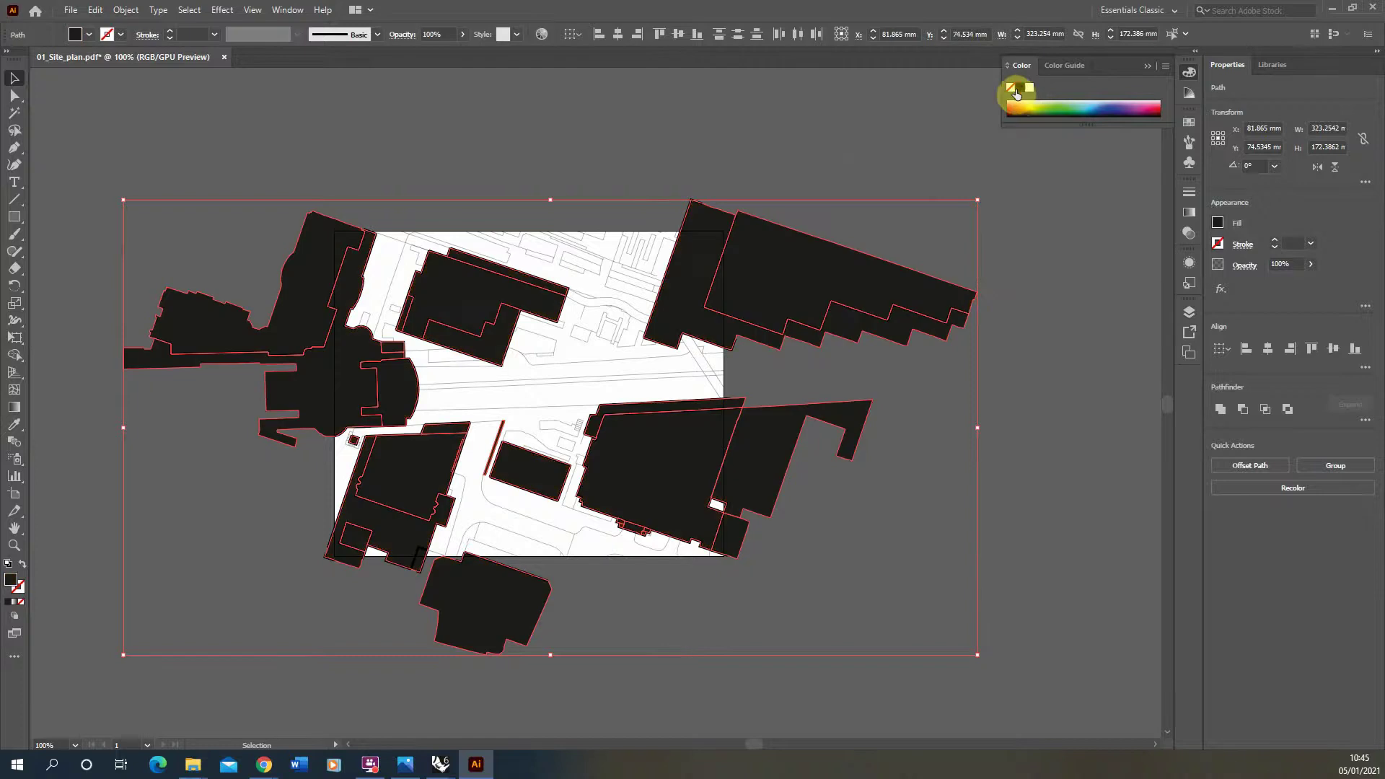
pyautogui.click(1218, 224)
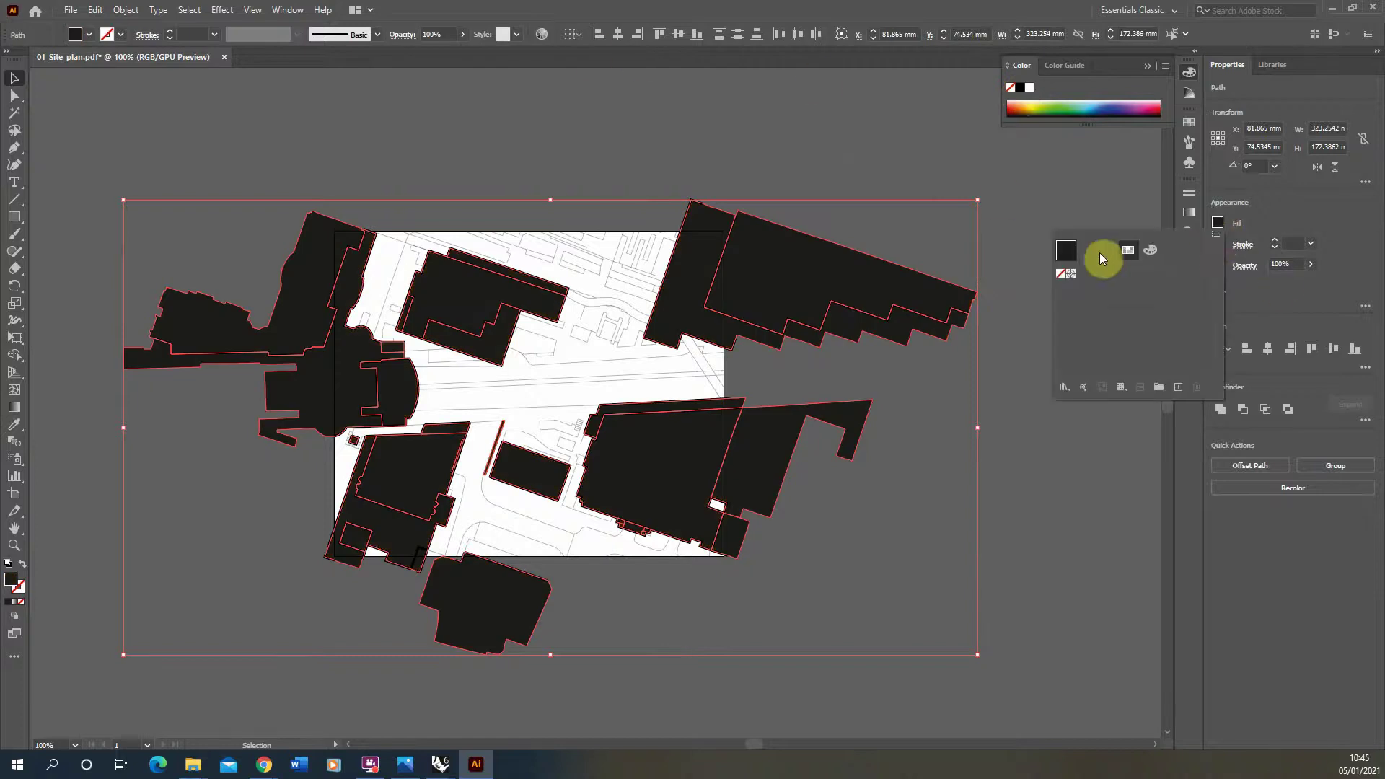
pyautogui.click(1019, 83)
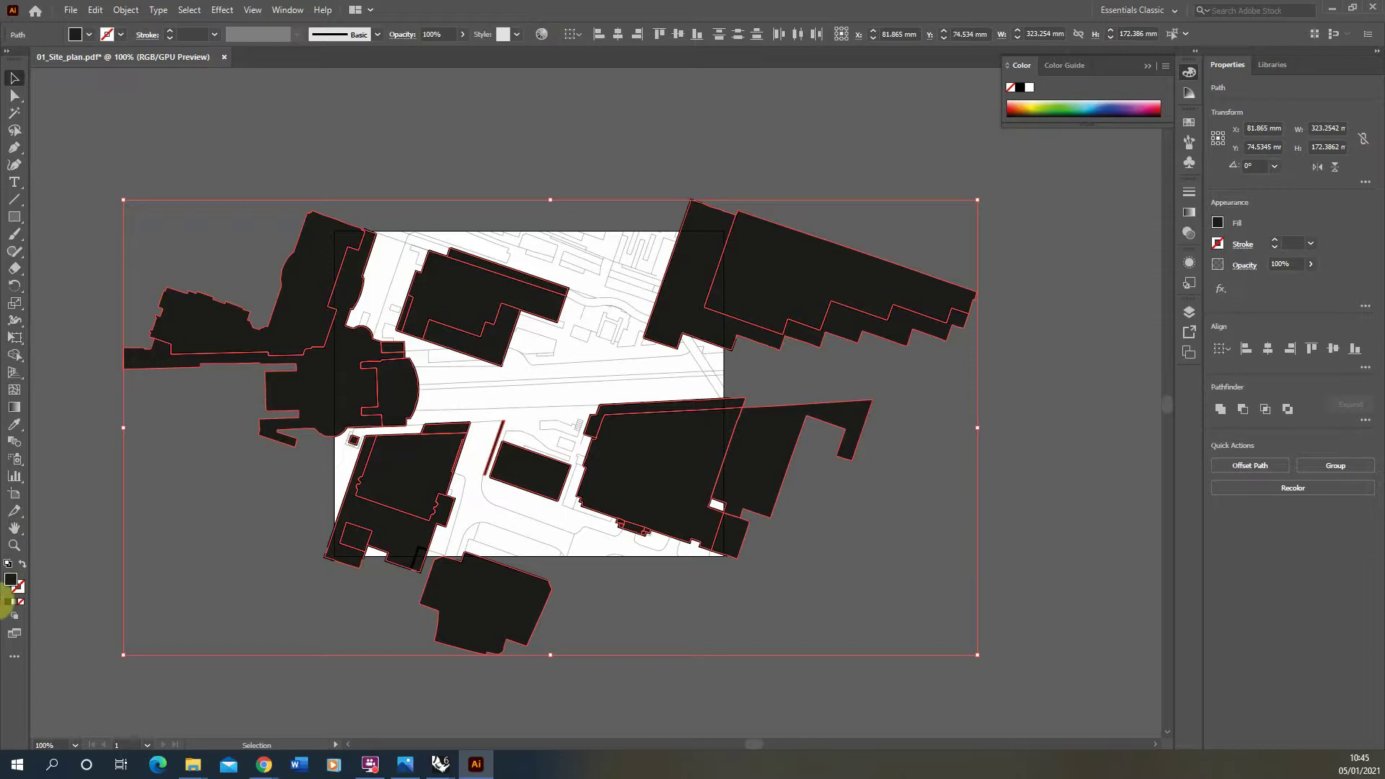
# Set the fill of the selected building shapes to light grey EAEAEA and clear the selection
pyautogui.doubleClick(11, 579)
pyautogui.moveTo(510, 353); pyautogui.dragTo(490, 299)
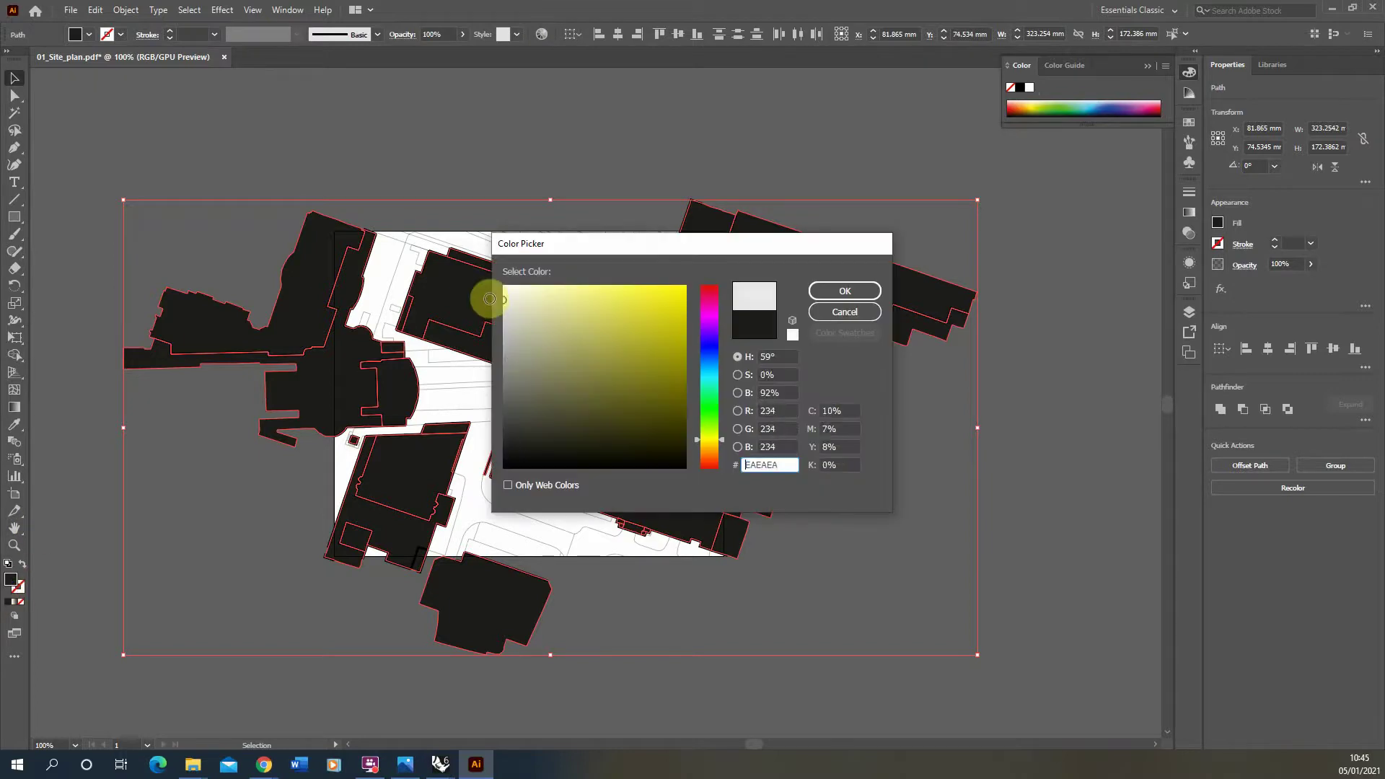
pyautogui.click(817, 292)
pyautogui.click(653, 162)
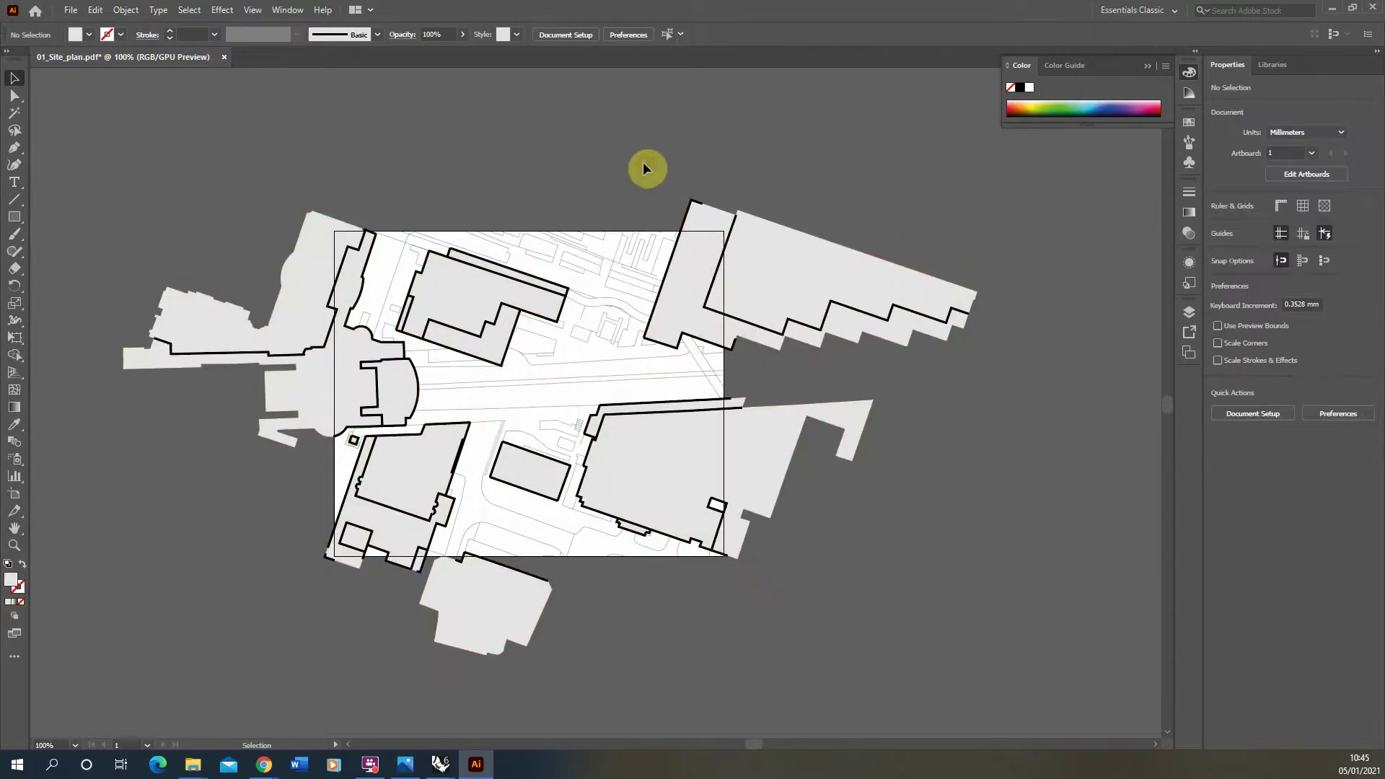
# Inspect the recoloured building fills and outlines across the site plan alongside the layer list
pyautogui.scroll(2, 564, 427)
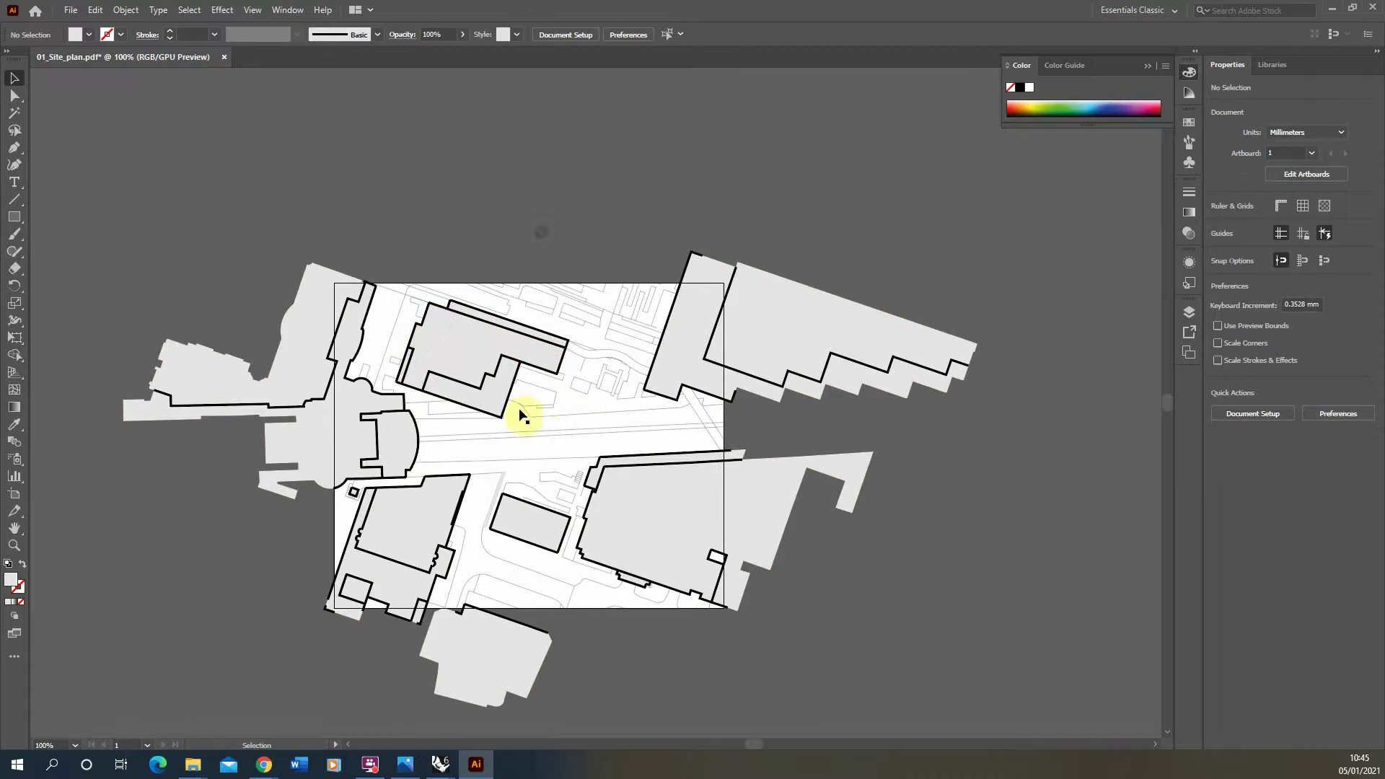
pyautogui.keyDown('alt'); pyautogui.scroll(2, 509, 361); pyautogui.keyUp('alt')
pyautogui.keyDown('alt'); pyautogui.scroll(-1, 330, 268); pyautogui.keyUp('alt')
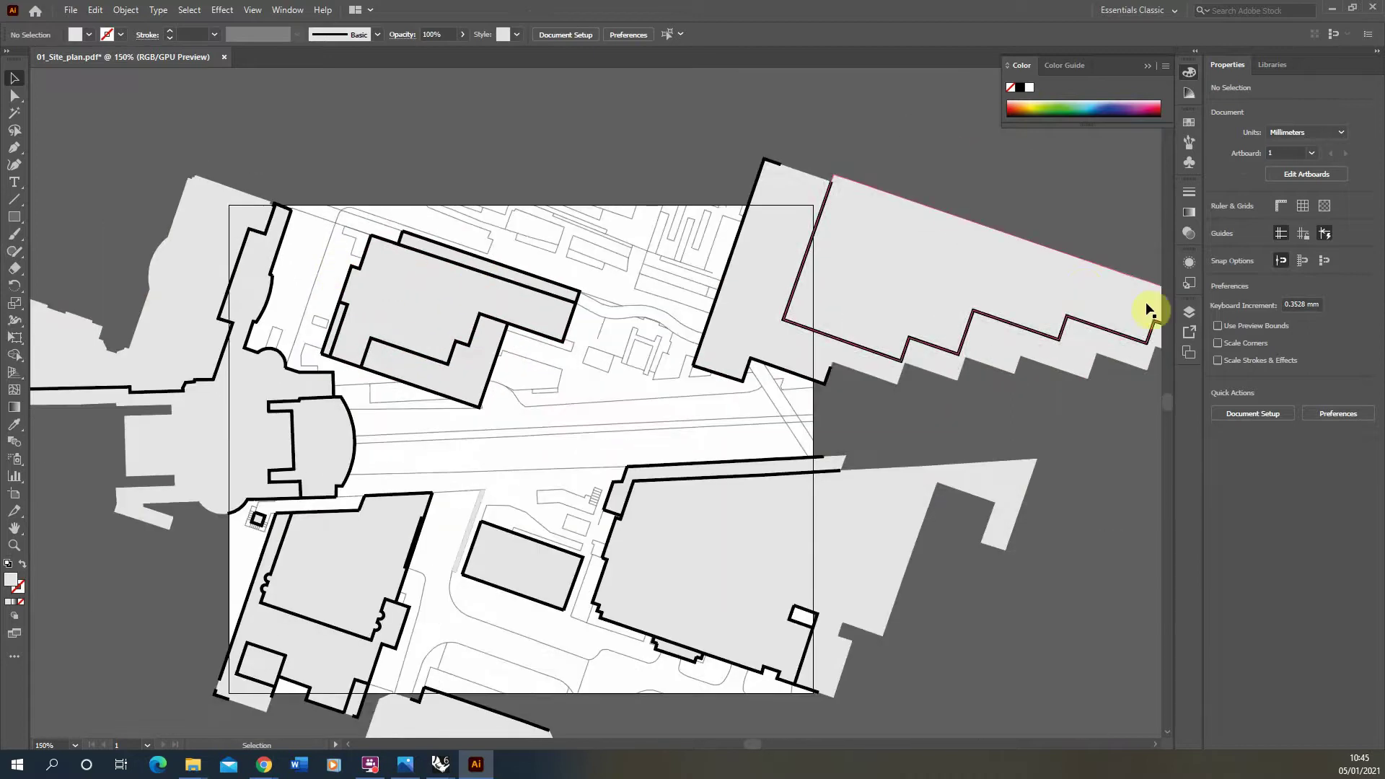
pyautogui.click(1188, 312)
pyautogui.keyDown('alt'); pyautogui.scroll(-1, 353, 267); pyautogui.keyUp('alt')
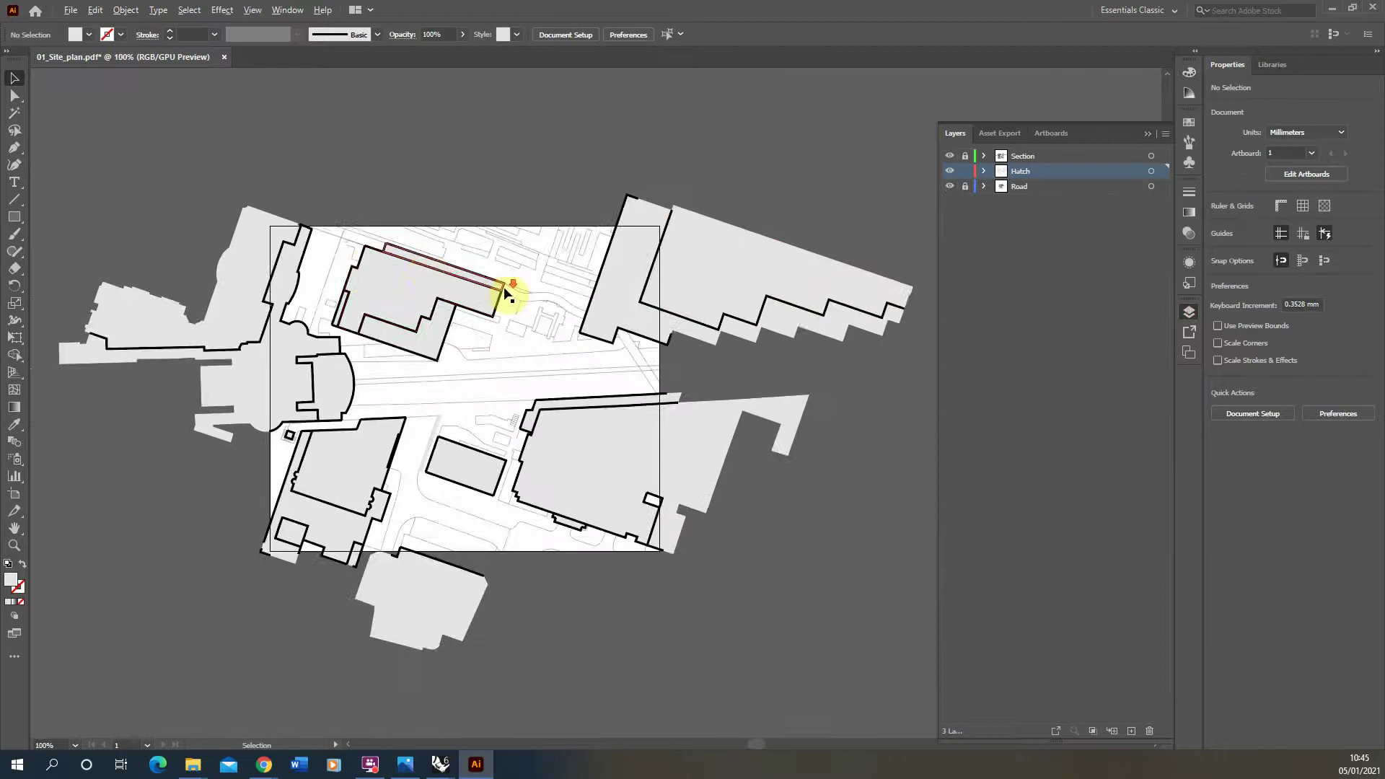
pyautogui.keyDown('alt'); pyautogui.scroll(-1, 506, 286); pyautogui.keyUp('alt')
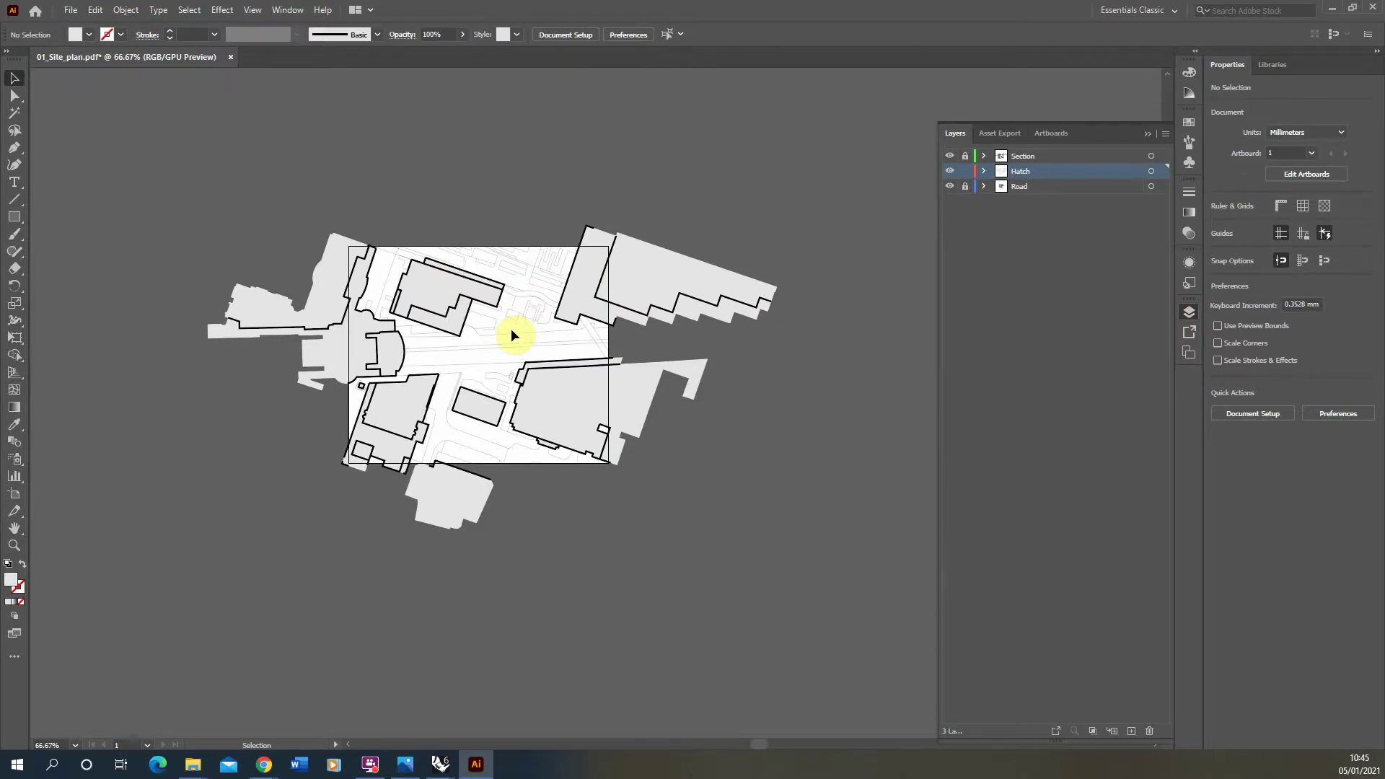
pyautogui.keyDown('alt'); pyautogui.scroll(2, 517, 215); pyautogui.keyUp('alt')
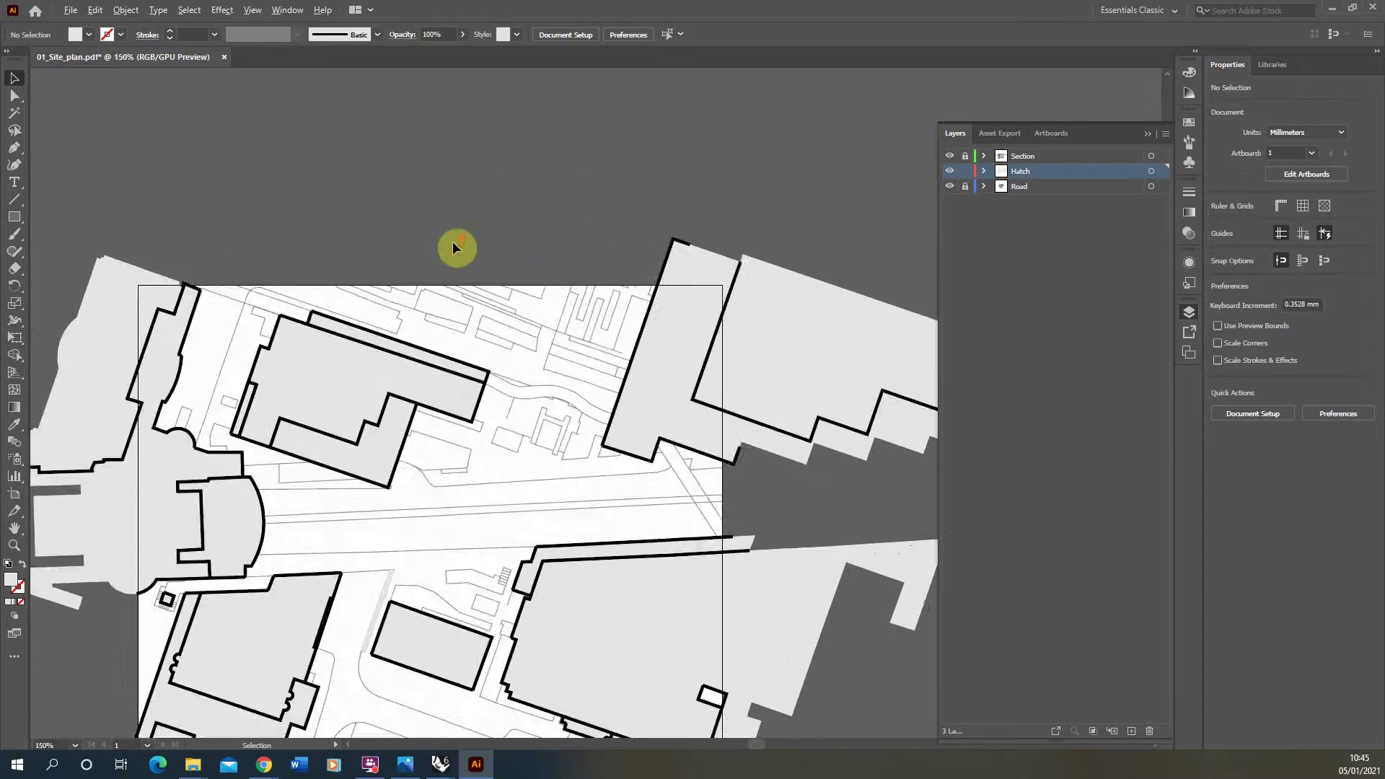
pyautogui.keyDown('alt'); pyautogui.scroll(-2, 453, 246); pyautogui.keyUp('alt')
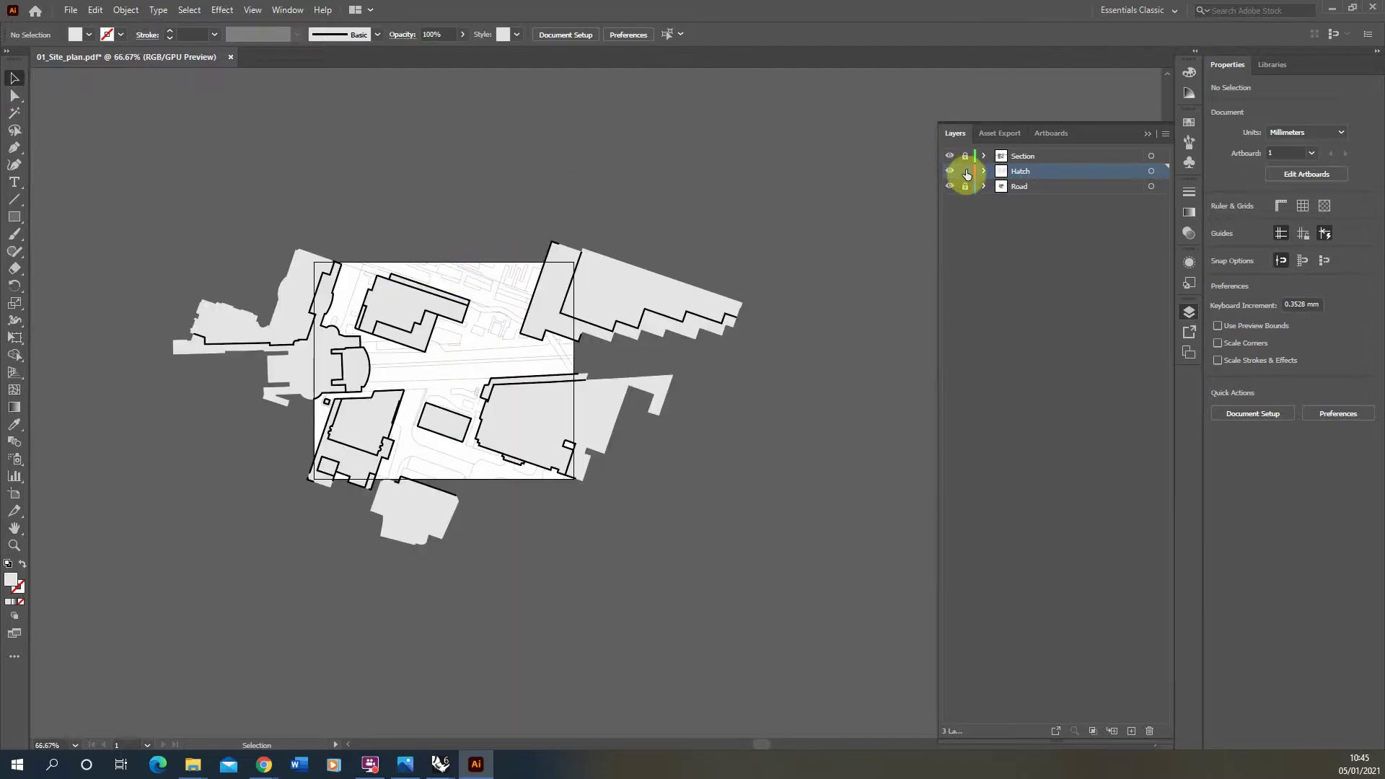
# Lock the Hatch layer and add a new layer named Site Boundary above the Section layer
pyautogui.click(698, 87)
pyautogui.click(1037, 159)
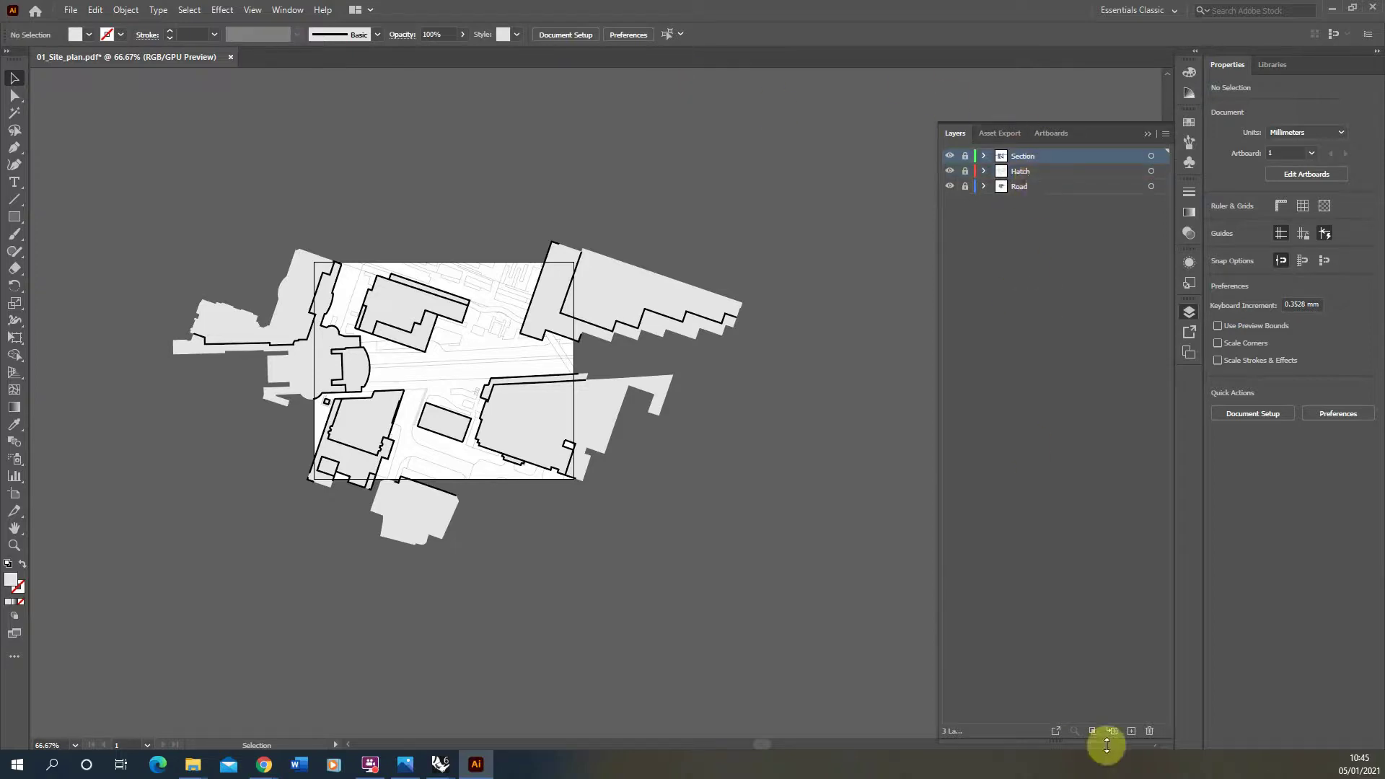
pyautogui.click(1130, 730)
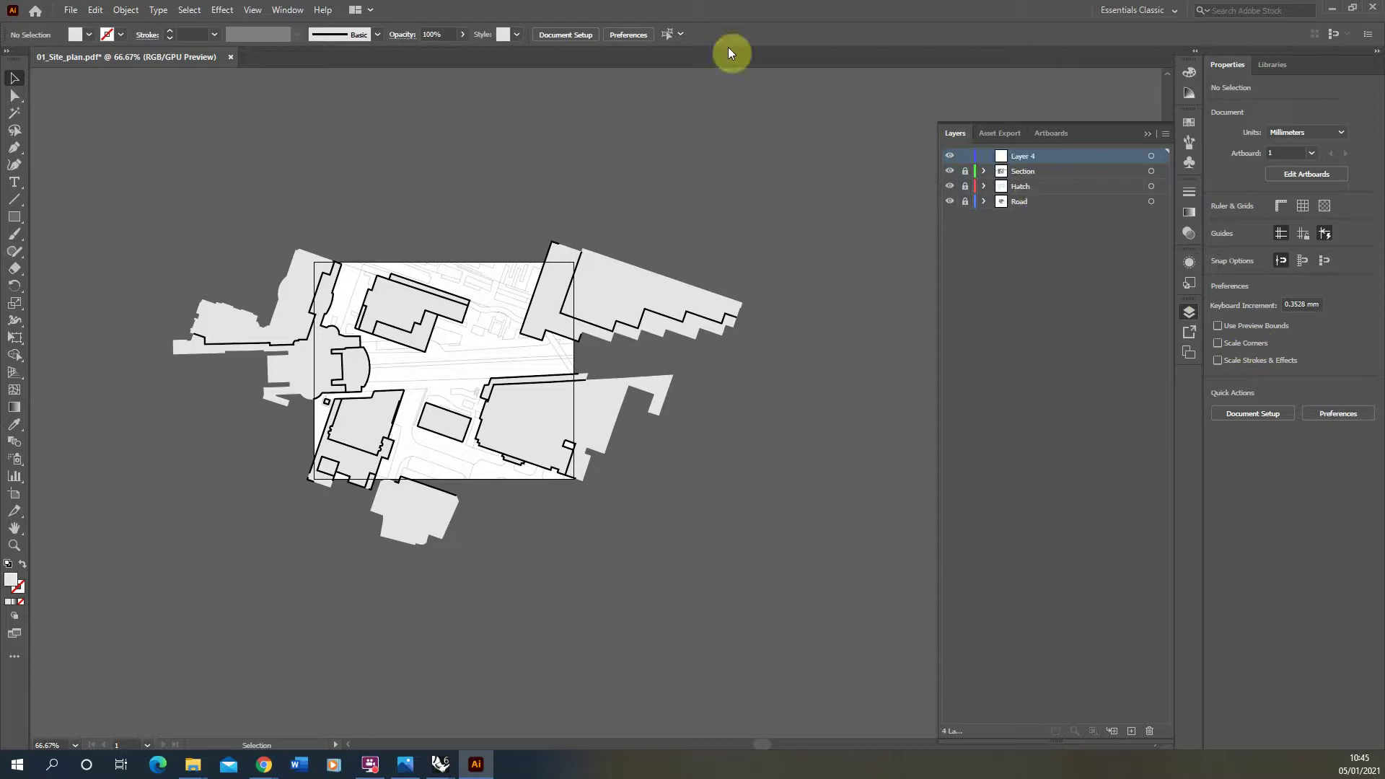
pyautogui.doubleClick(1039, 154)
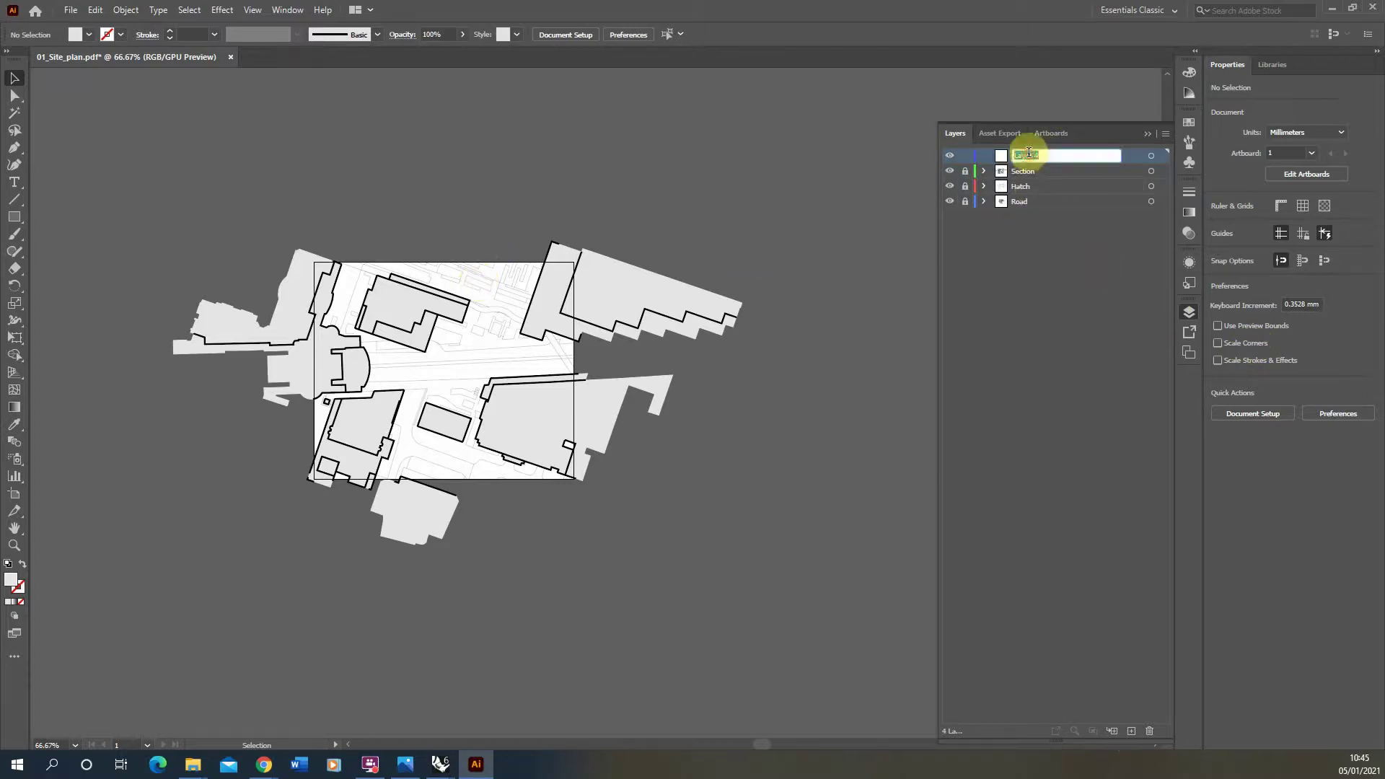
pyautogui.write('Site Boundary')
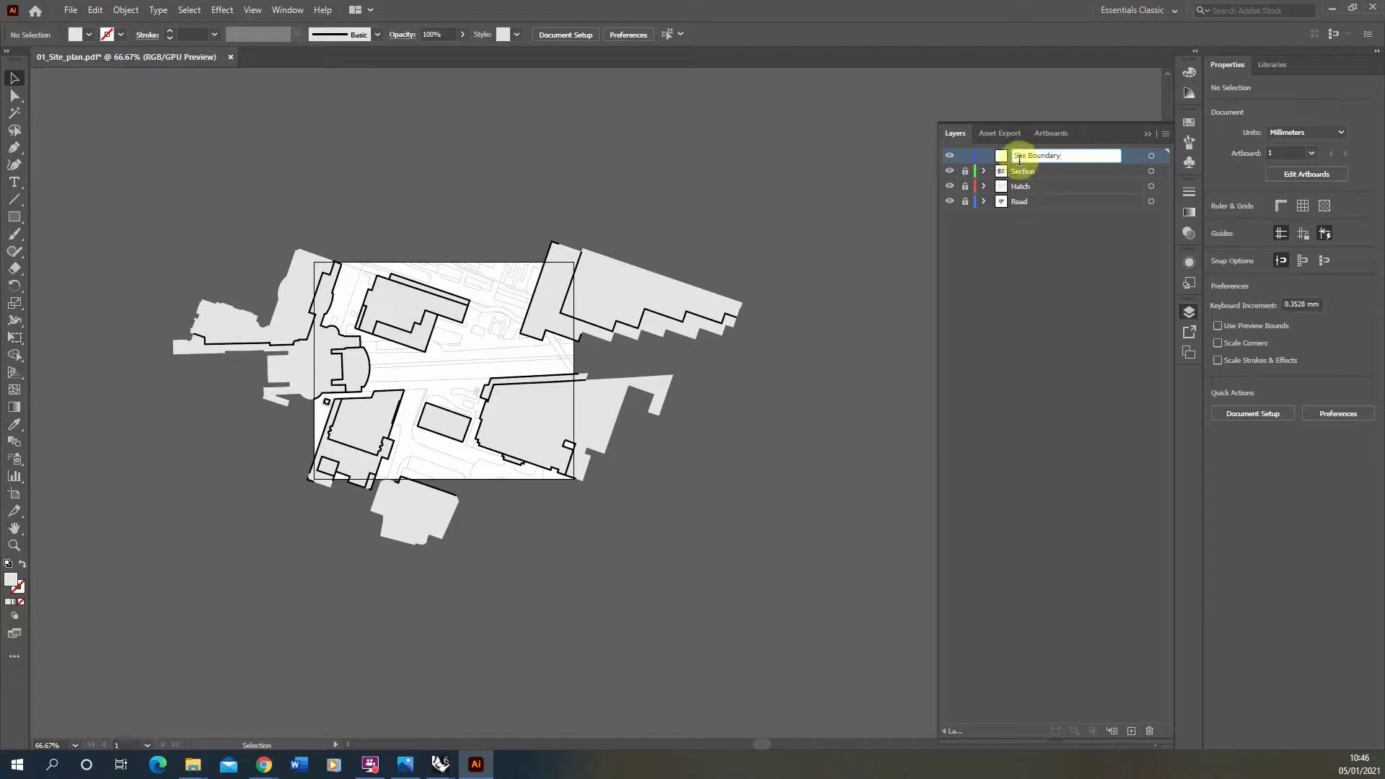
pyautogui.press('Return')
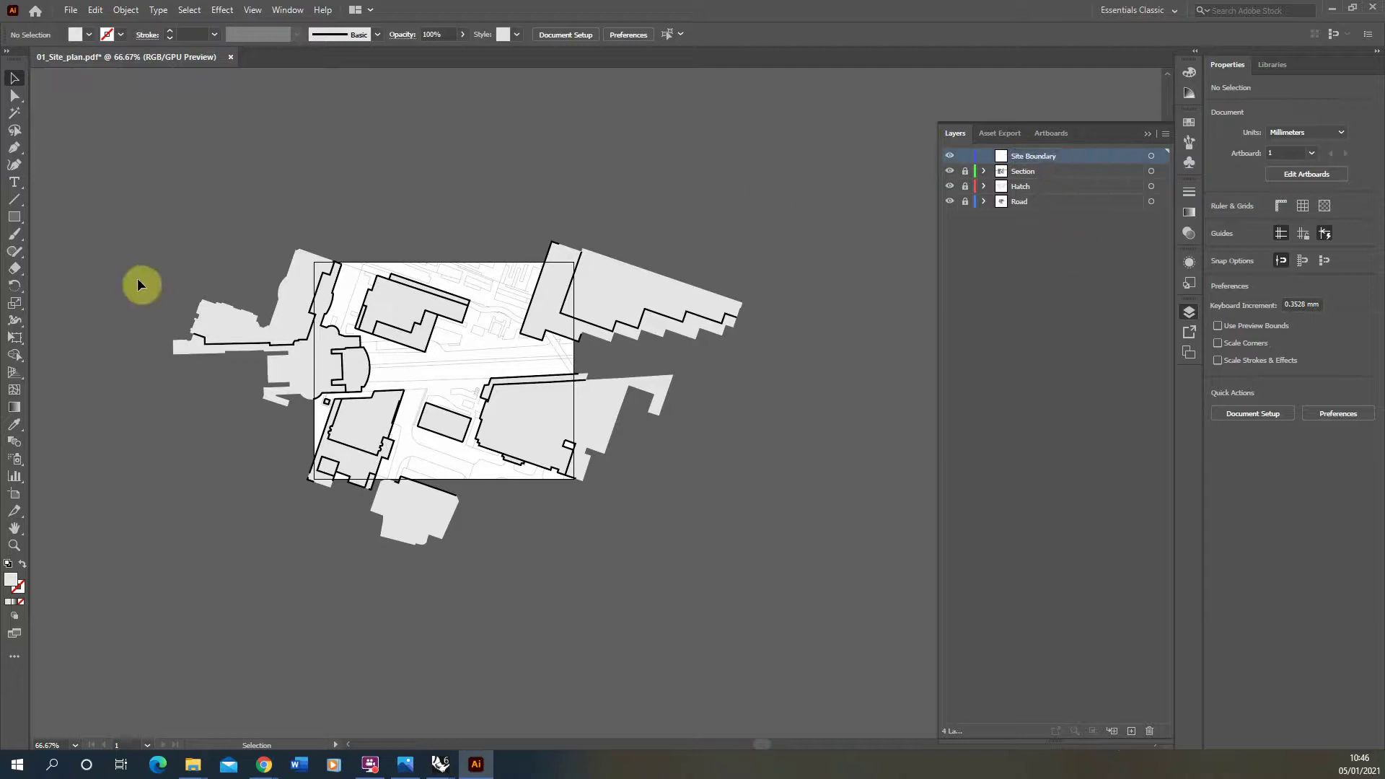
# Set up the Pen tool with no fill and a red 1 pt stroke
pyautogui.click(13, 149)
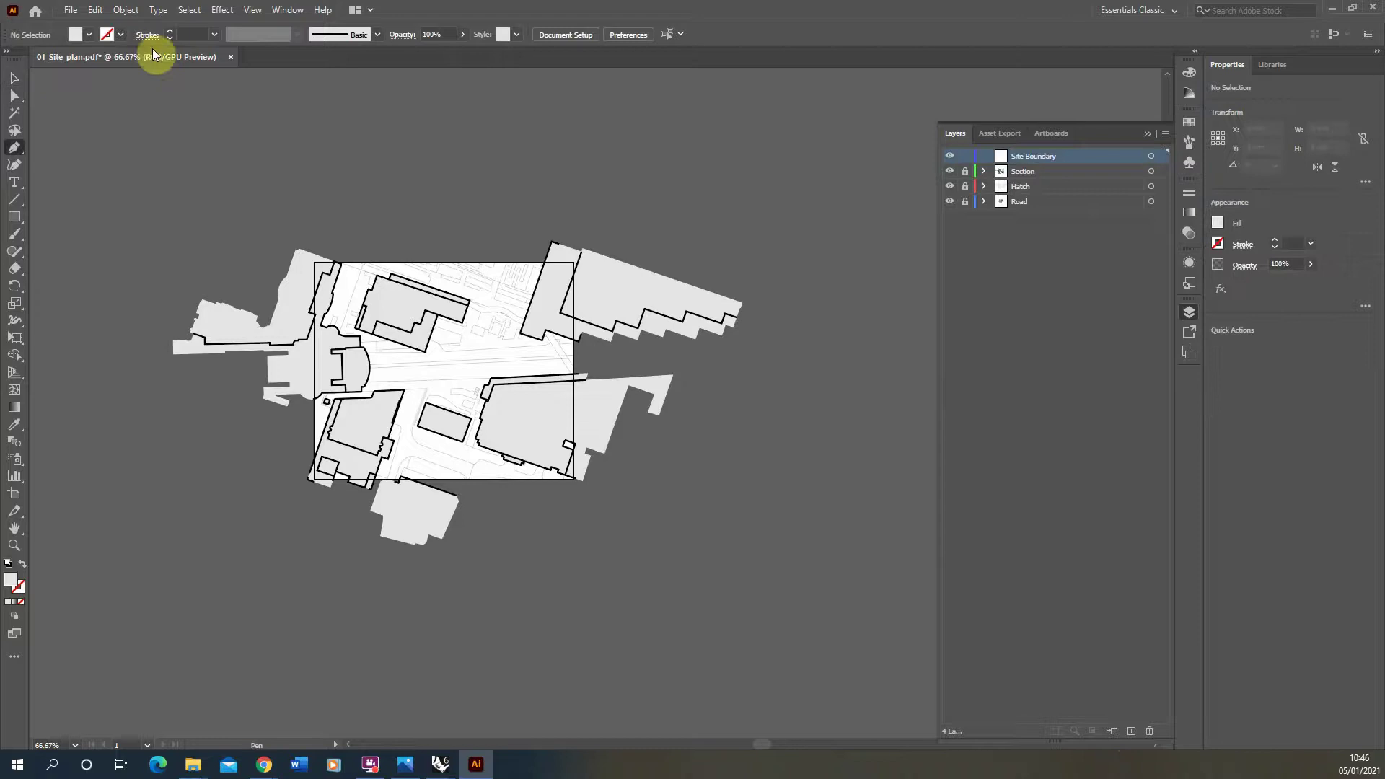
pyautogui.click(214, 35)
pyautogui.click(228, 97)
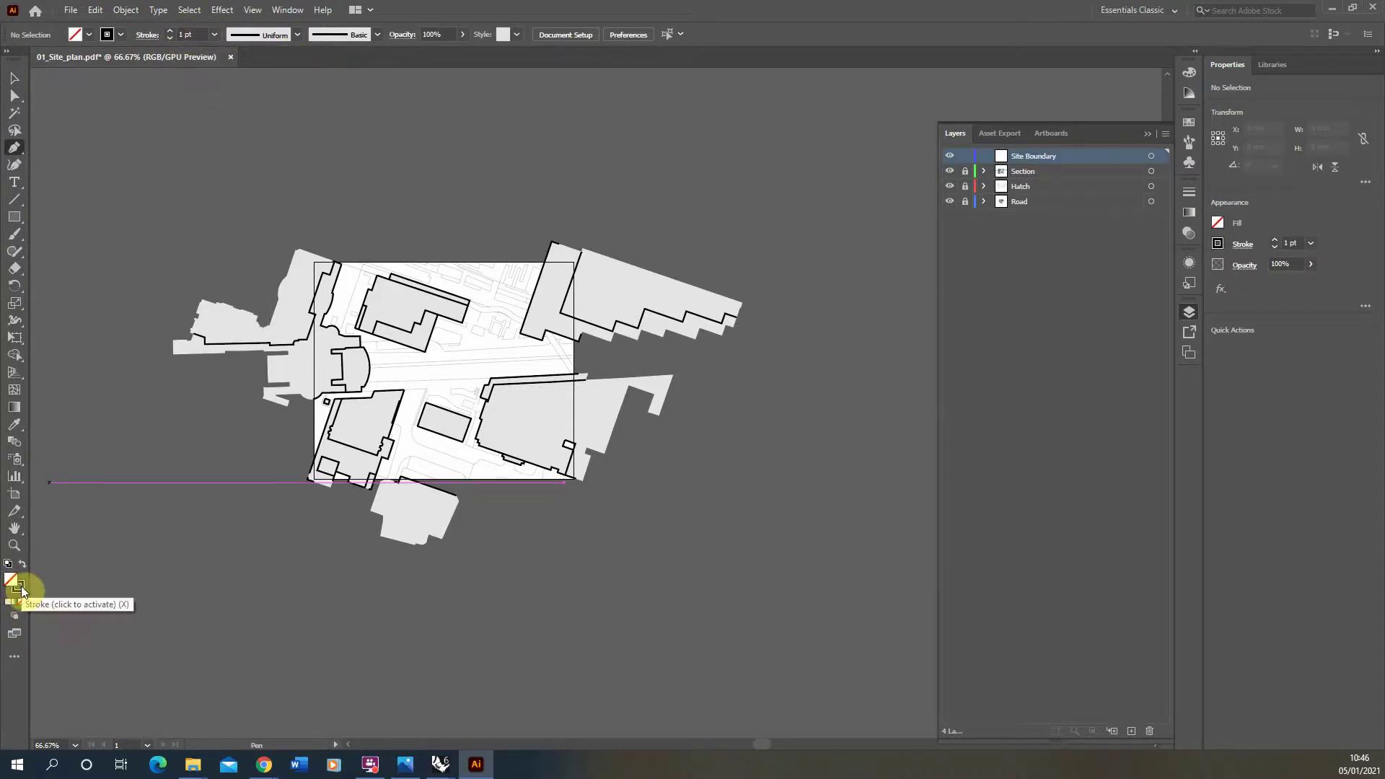
pyautogui.click(20, 601)
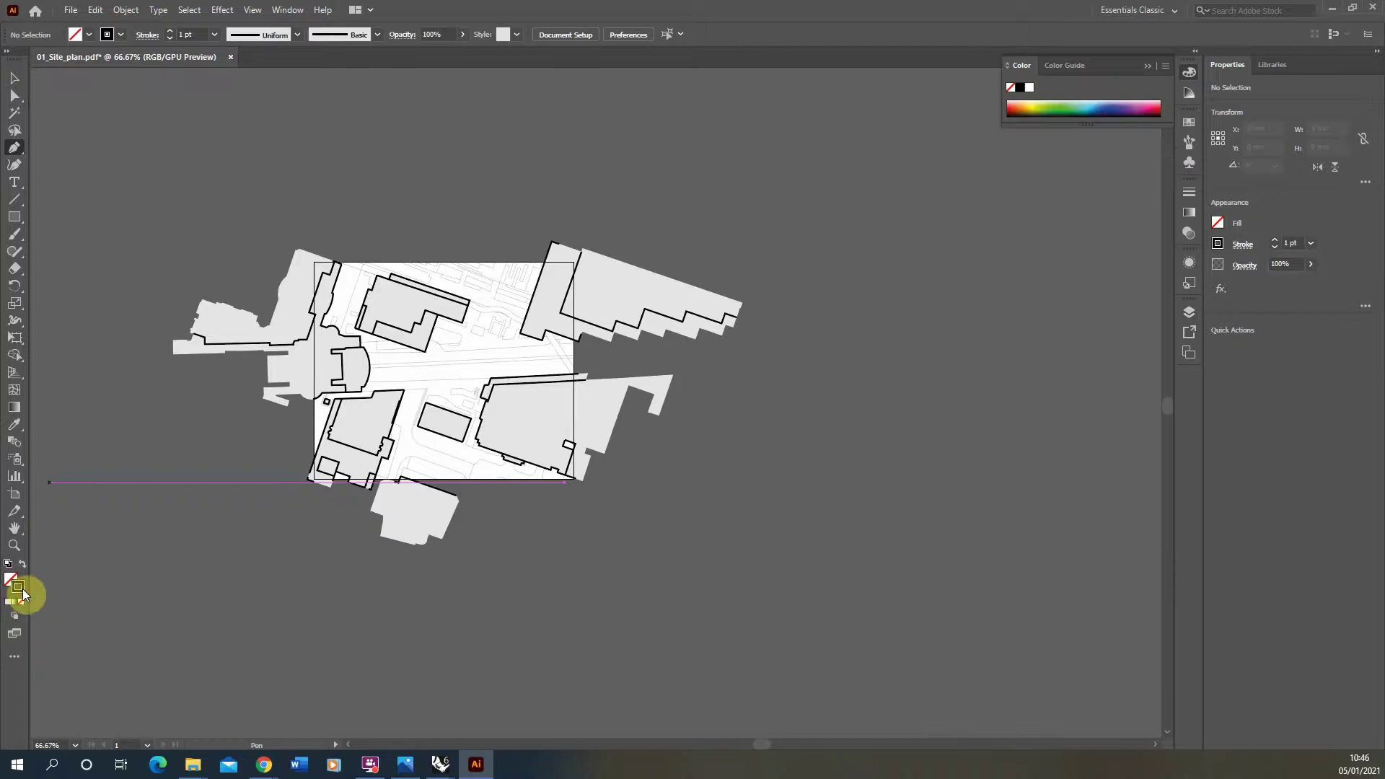
pyautogui.click(1012, 101)
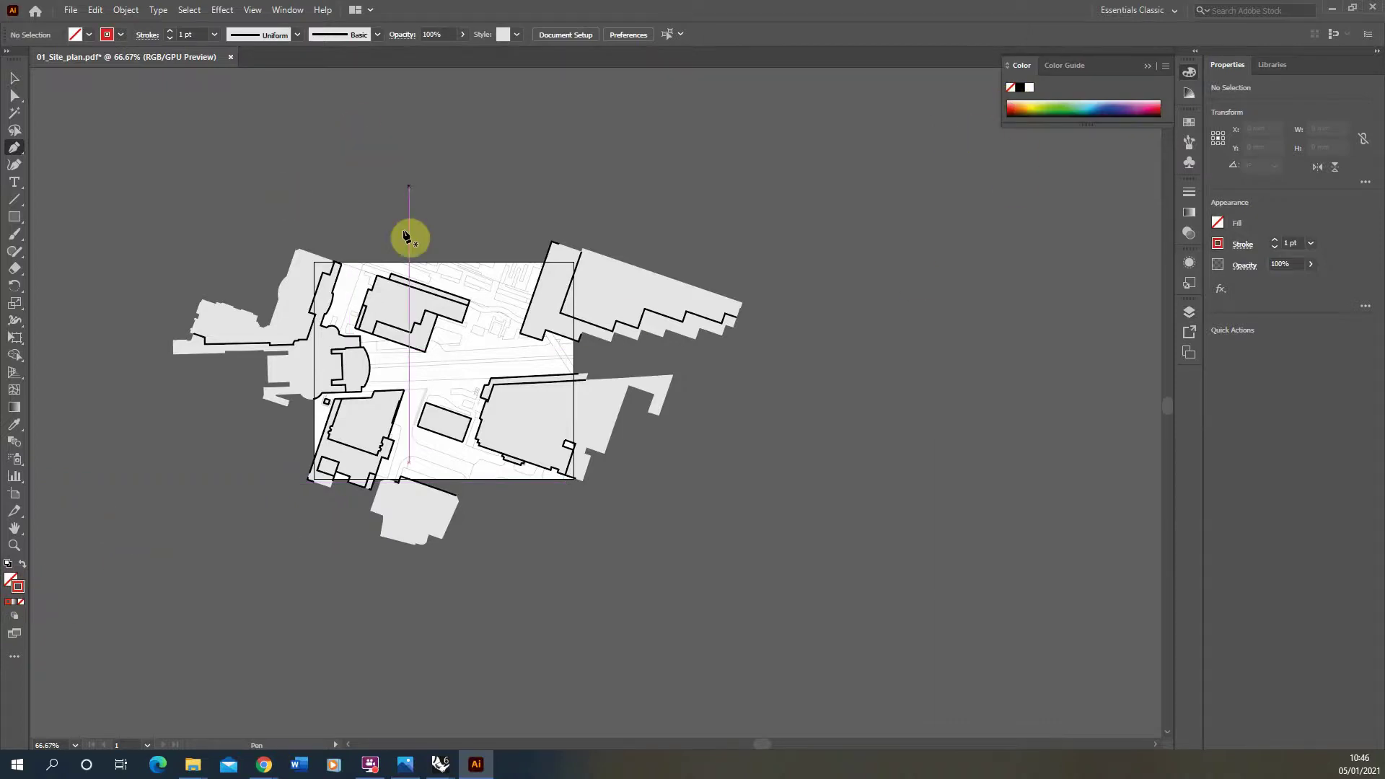
# Start the site boundary at the upper-middle building's right-hand corner and trace its stepped side down to its lowest corner
pyautogui.keyDown('alt'); pyautogui.scroll(5, 535, 365); pyautogui.keyUp('alt')
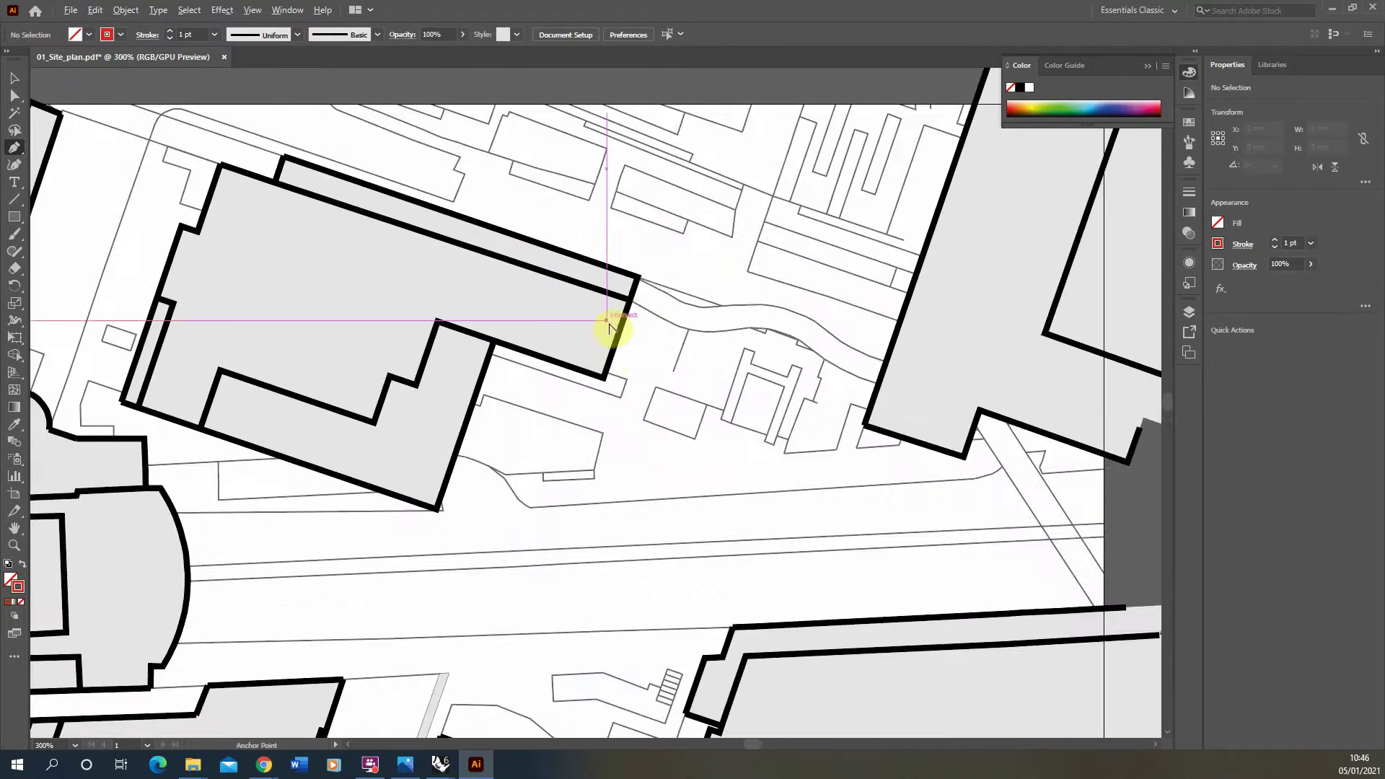
pyautogui.click(638, 277)
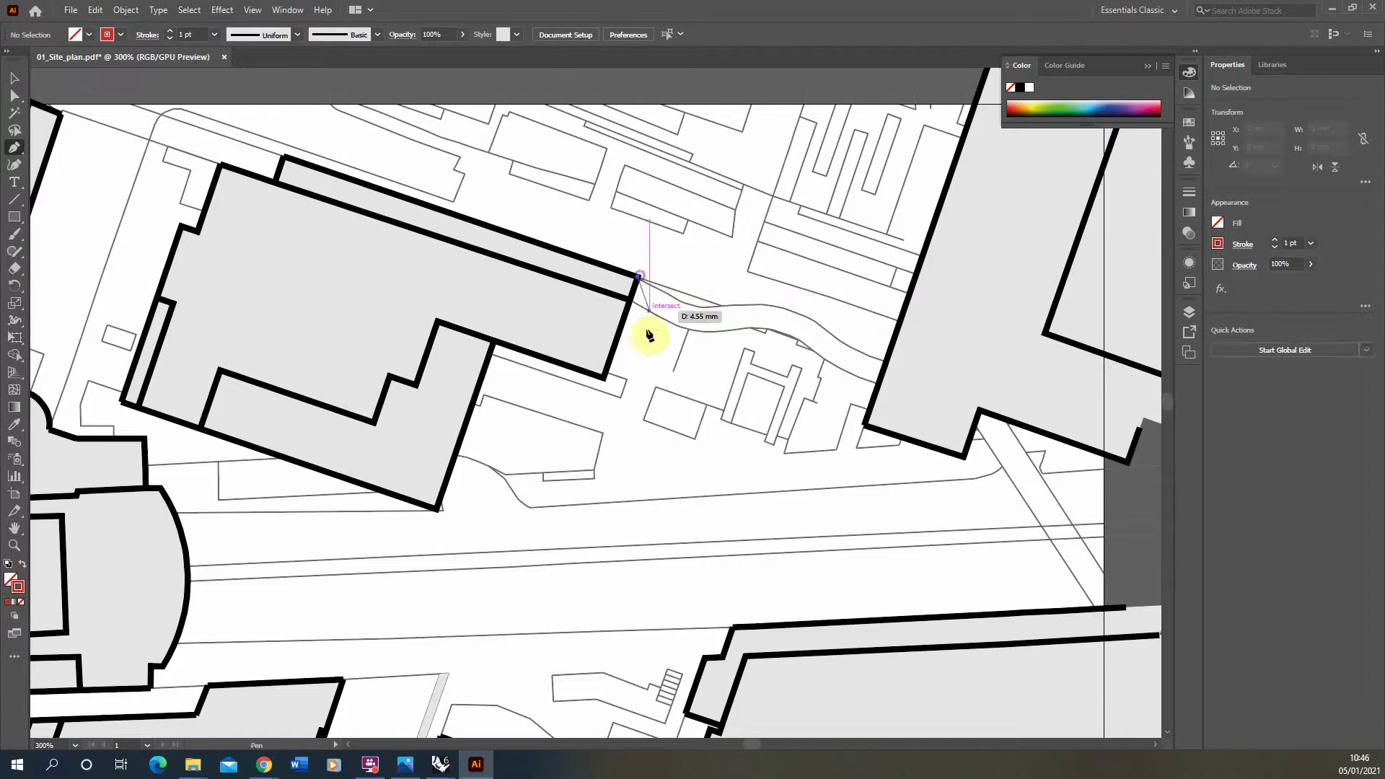
pyautogui.click(605, 376)
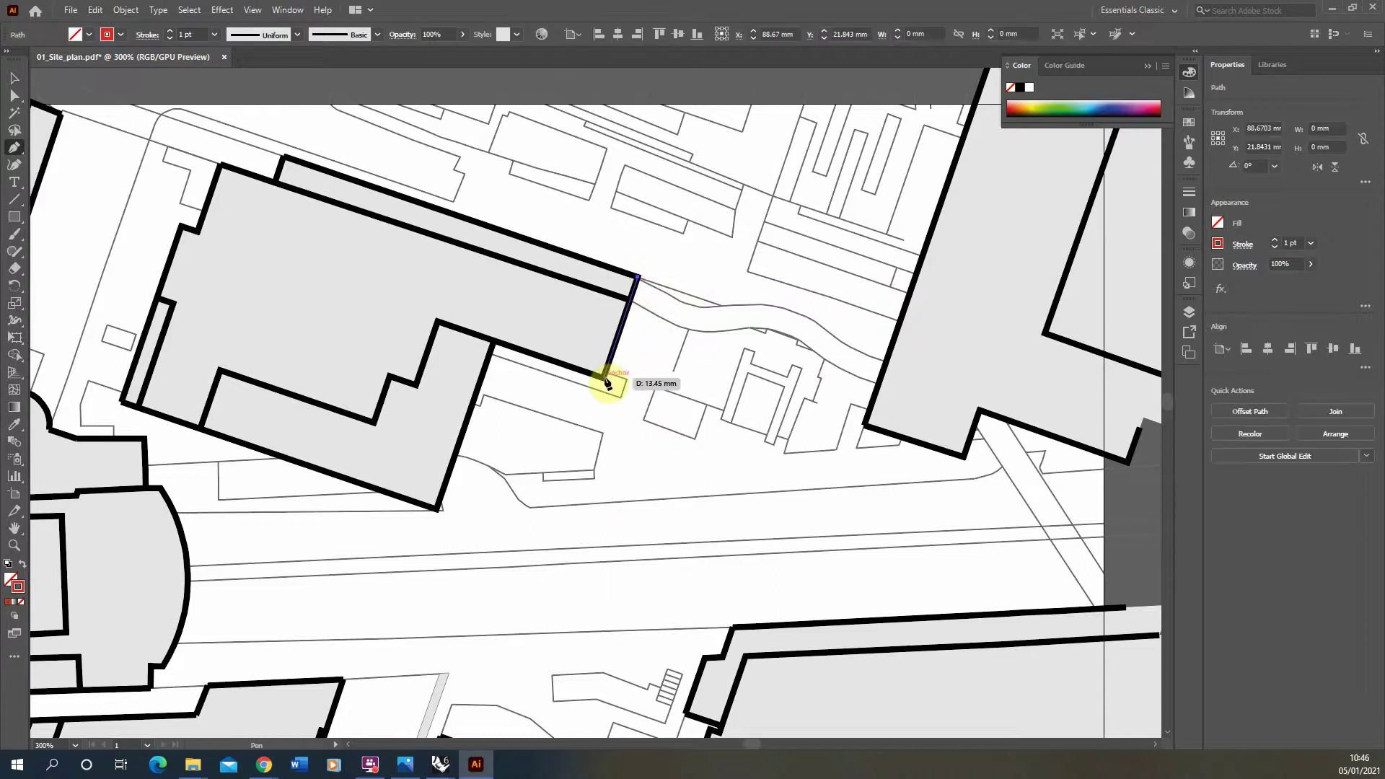
pyautogui.click(494, 339)
pyautogui.click(437, 506)
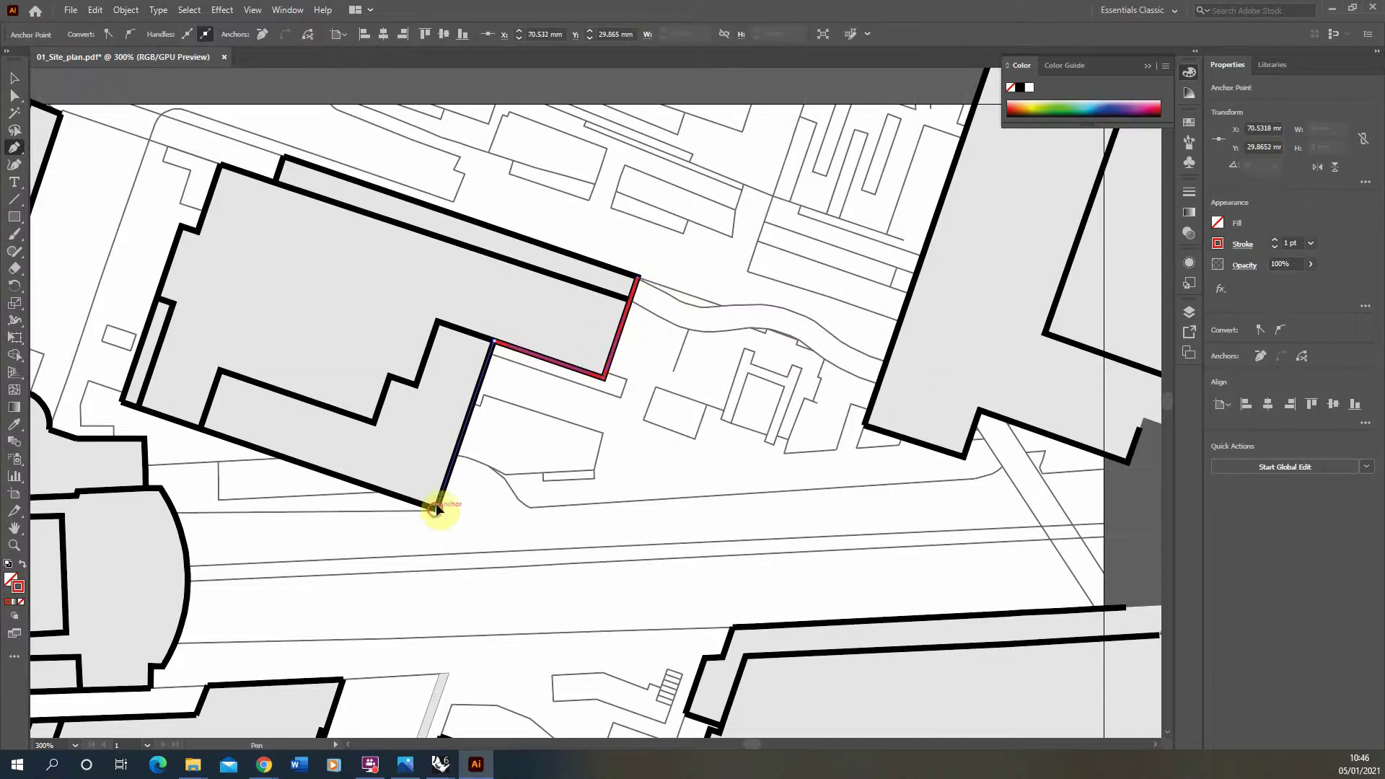
# Continue the boundary straight across the road and along the upper edge of the small rectangular building, ending just past its corner
pyautogui.scroll(-2, 464, 349)
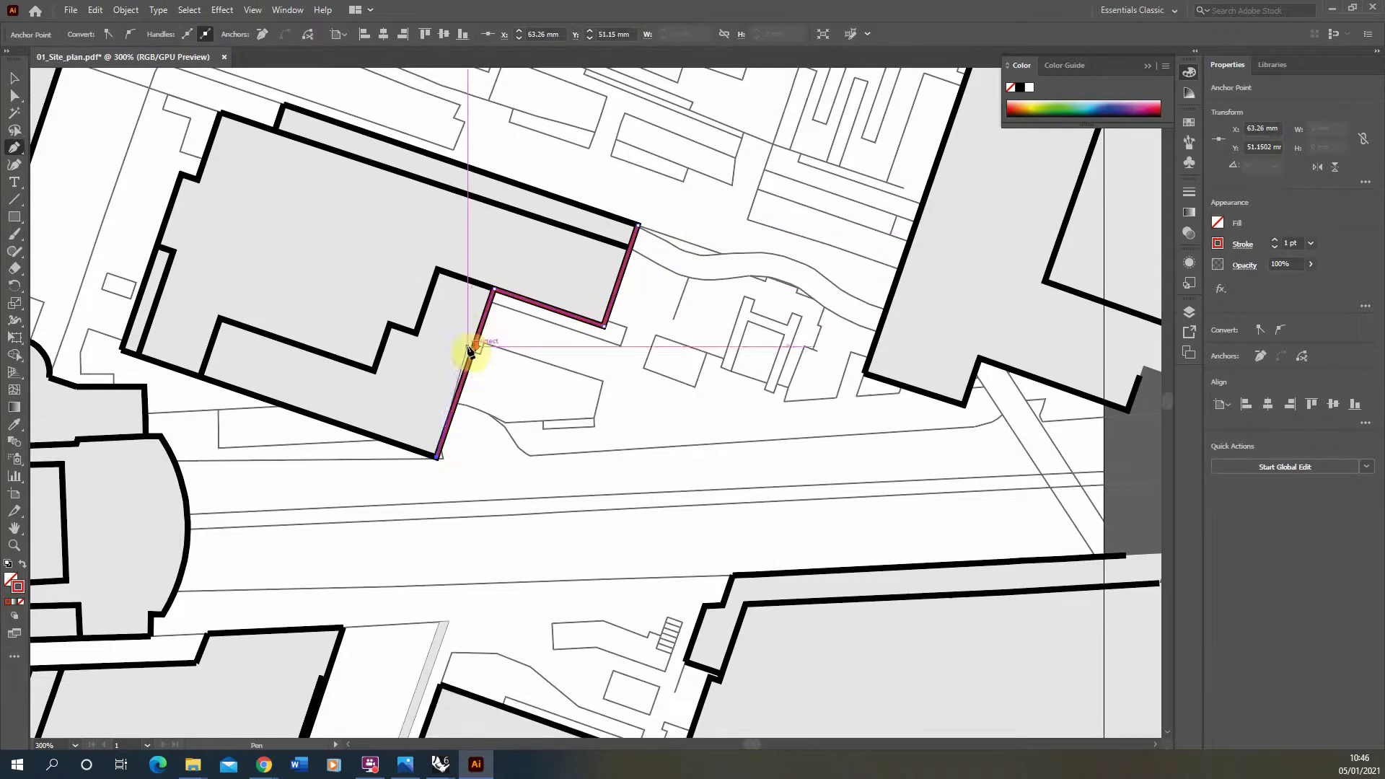
pyautogui.click(442, 584)
pyautogui.click(442, 685)
pyautogui.hotkey('ctrl', '-')
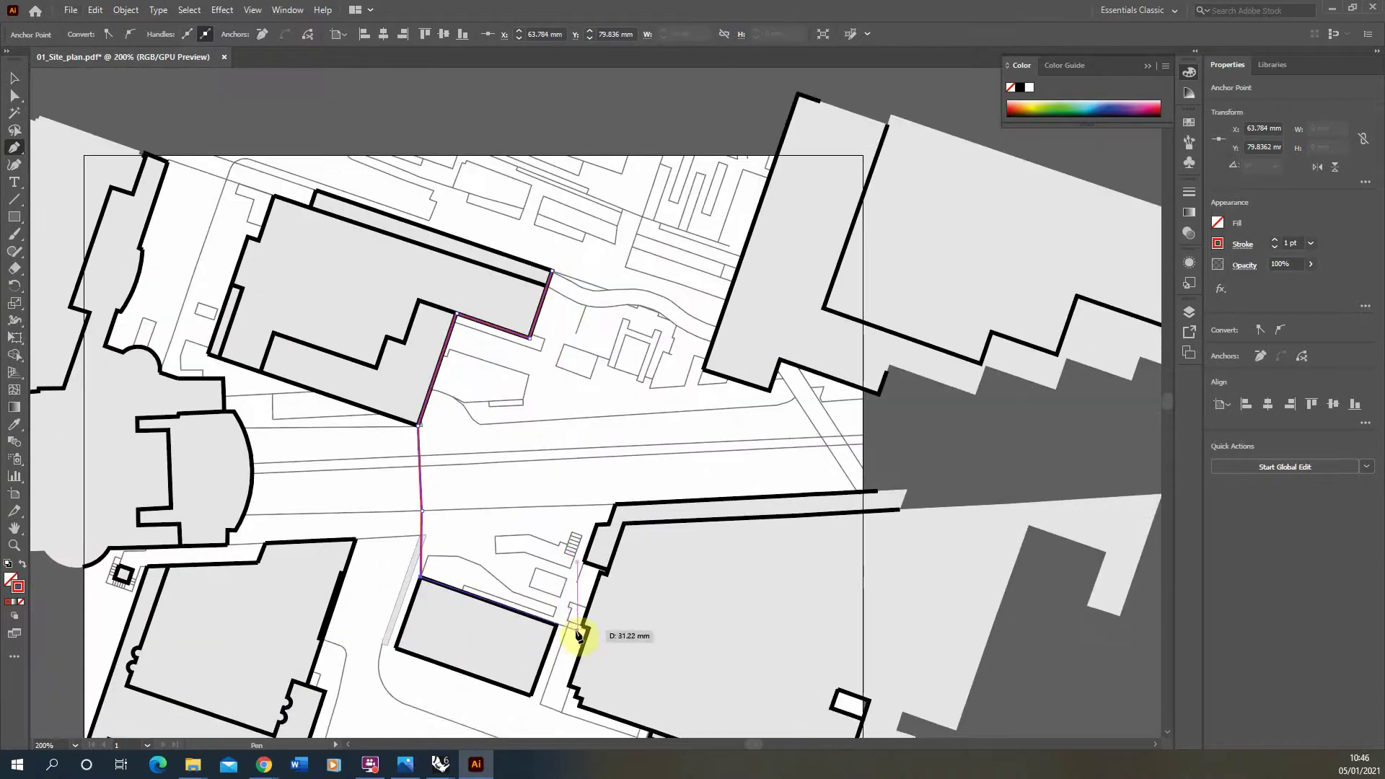
pyautogui.keyDown('alt'); pyautogui.scroll(2, 569, 635); pyautogui.keyUp('alt')
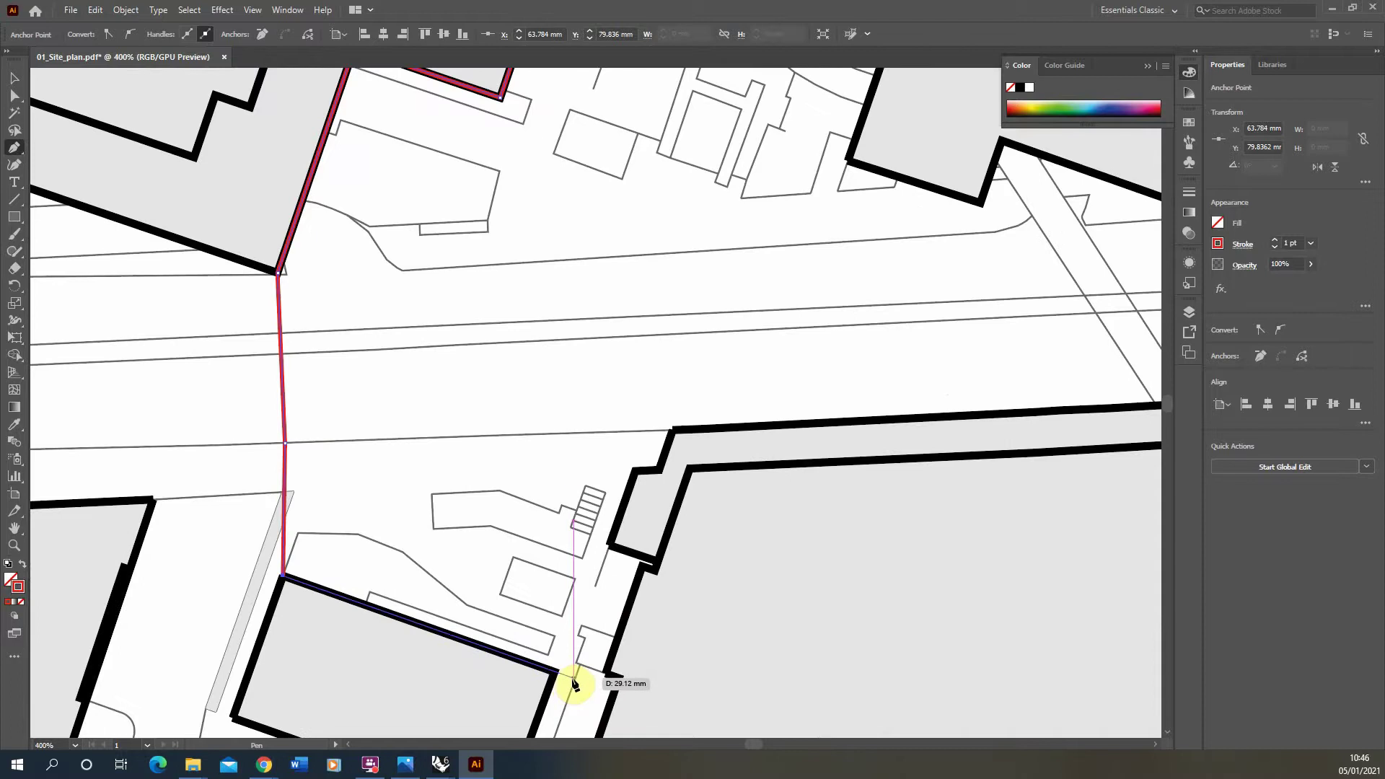
pyautogui.click(573, 679)
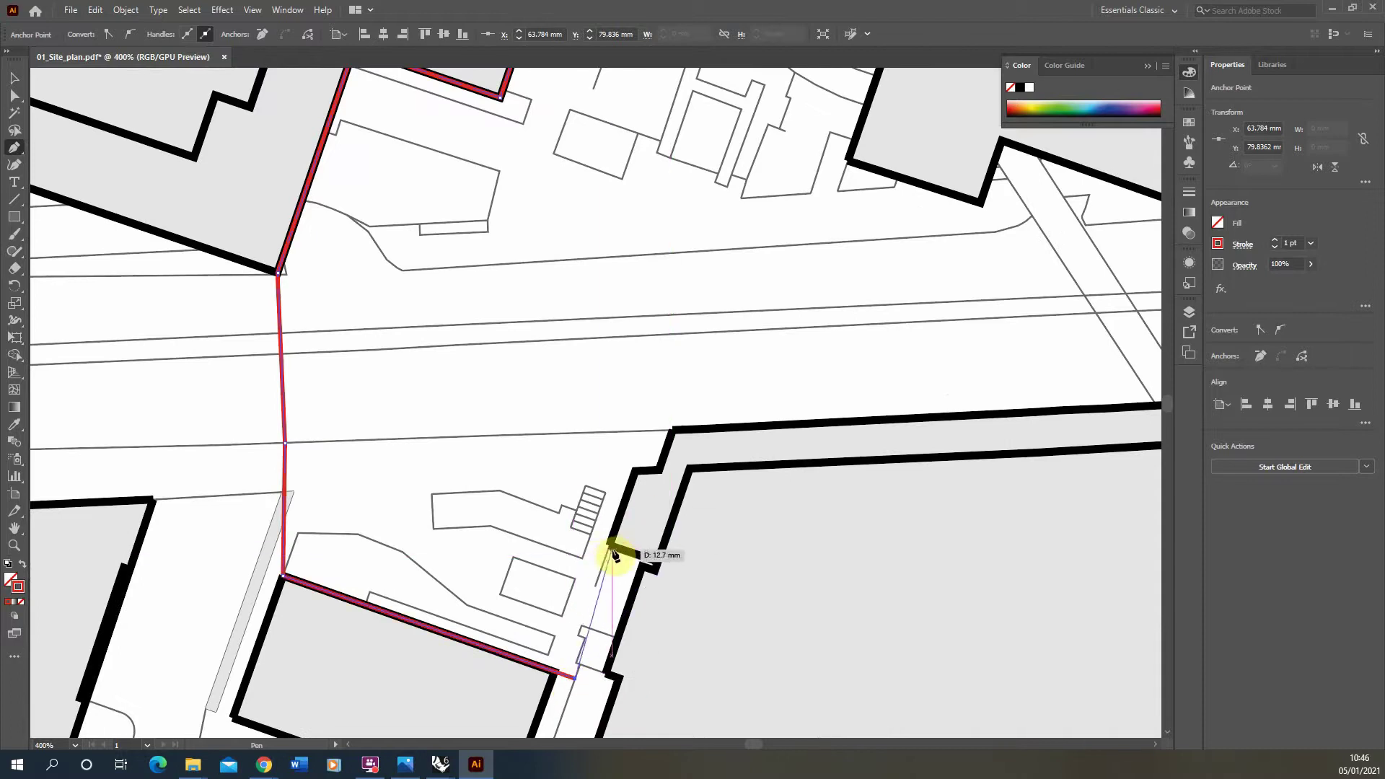
# Trace the boundary up the stepped corner of the large lower-right building and along its long upper edge to the diagonal road
pyautogui.click(634, 470)
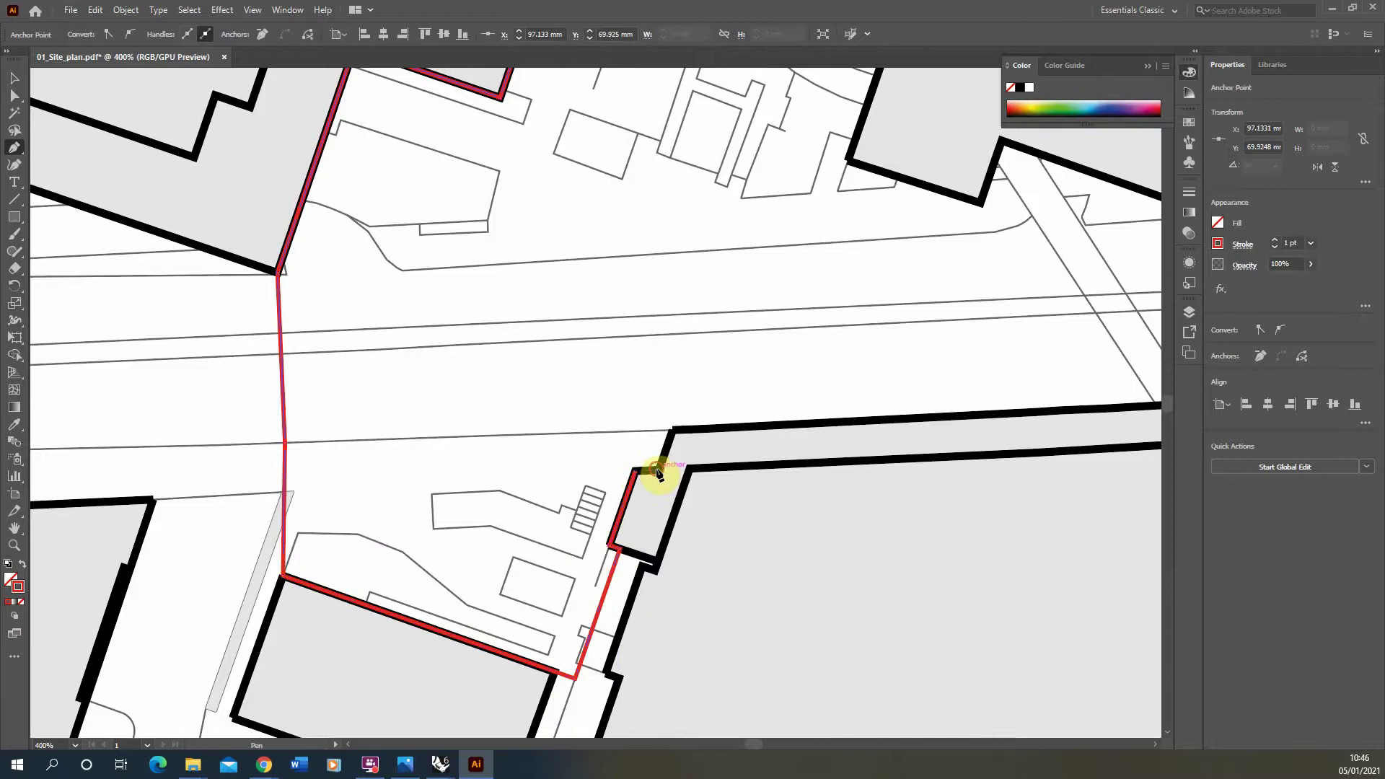
pyautogui.click(671, 430)
pyautogui.hotkey('ctrl', '-')
pyautogui.hotkey('ctrl', '-')
pyautogui.keyDown('alt'); pyautogui.scroll(1, 850, 361); pyautogui.keyUp('alt')
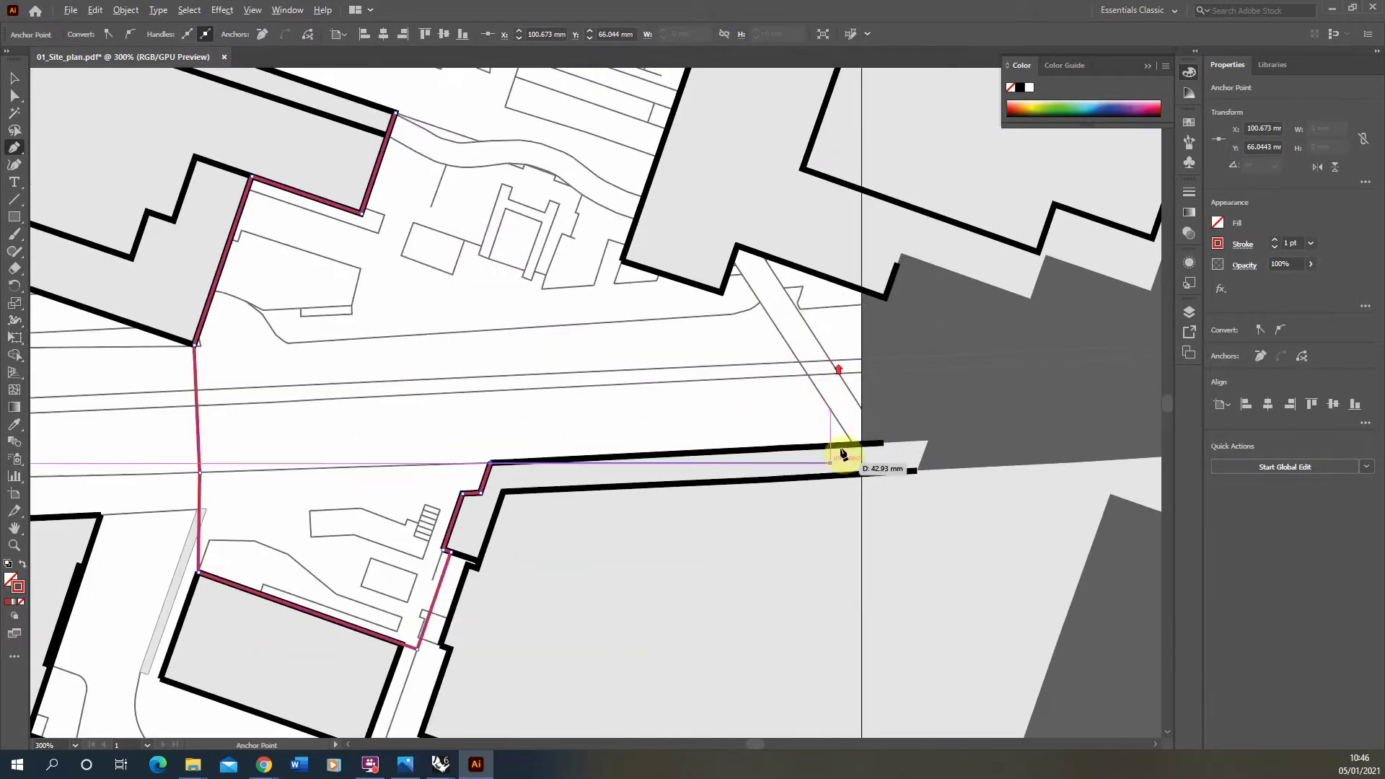
pyautogui.click(851, 445)
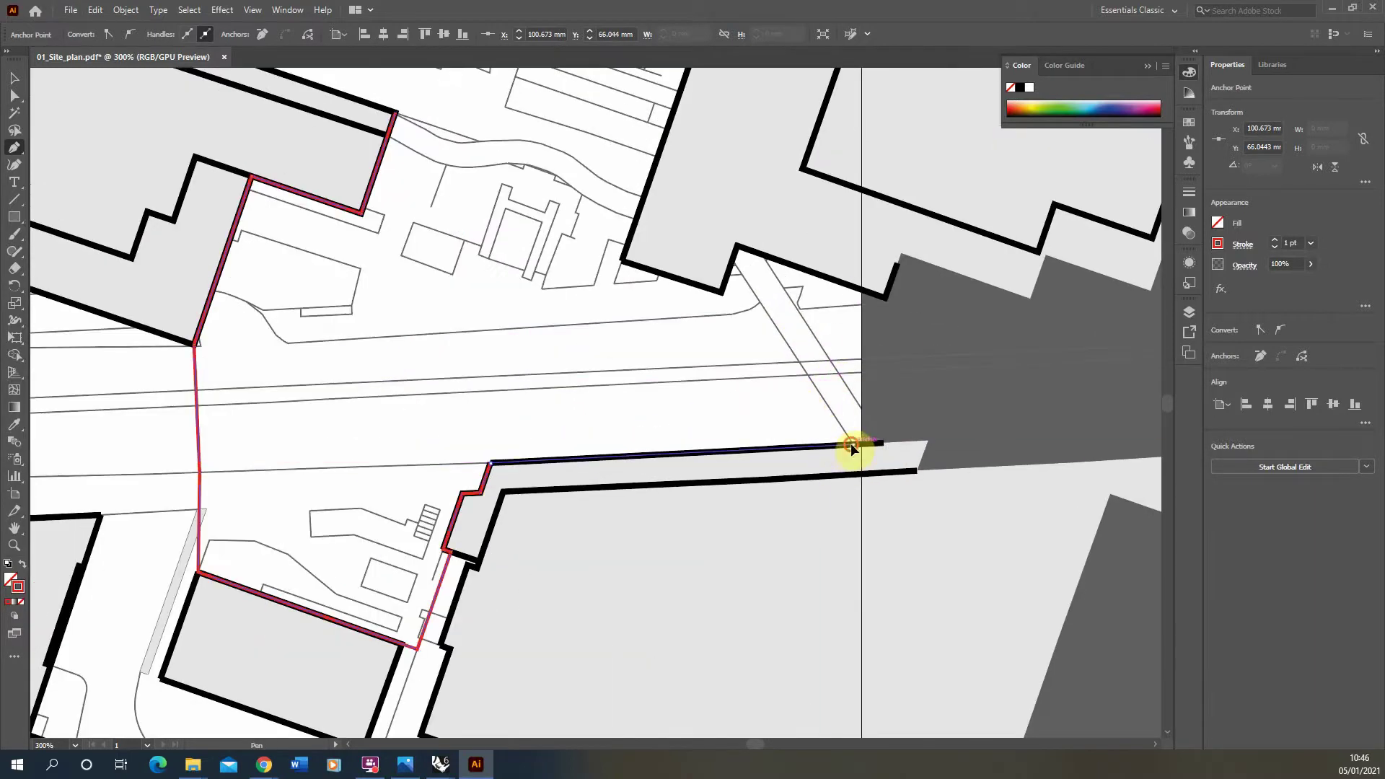
# Run the boundary up the diagonal road and around the upper-right building's corner, close it at its starting point, and deselect it
pyautogui.click(732, 260)
pyautogui.click(722, 292)
pyautogui.click(622, 261)
pyautogui.click(658, 156)
pyautogui.click(409, 78)
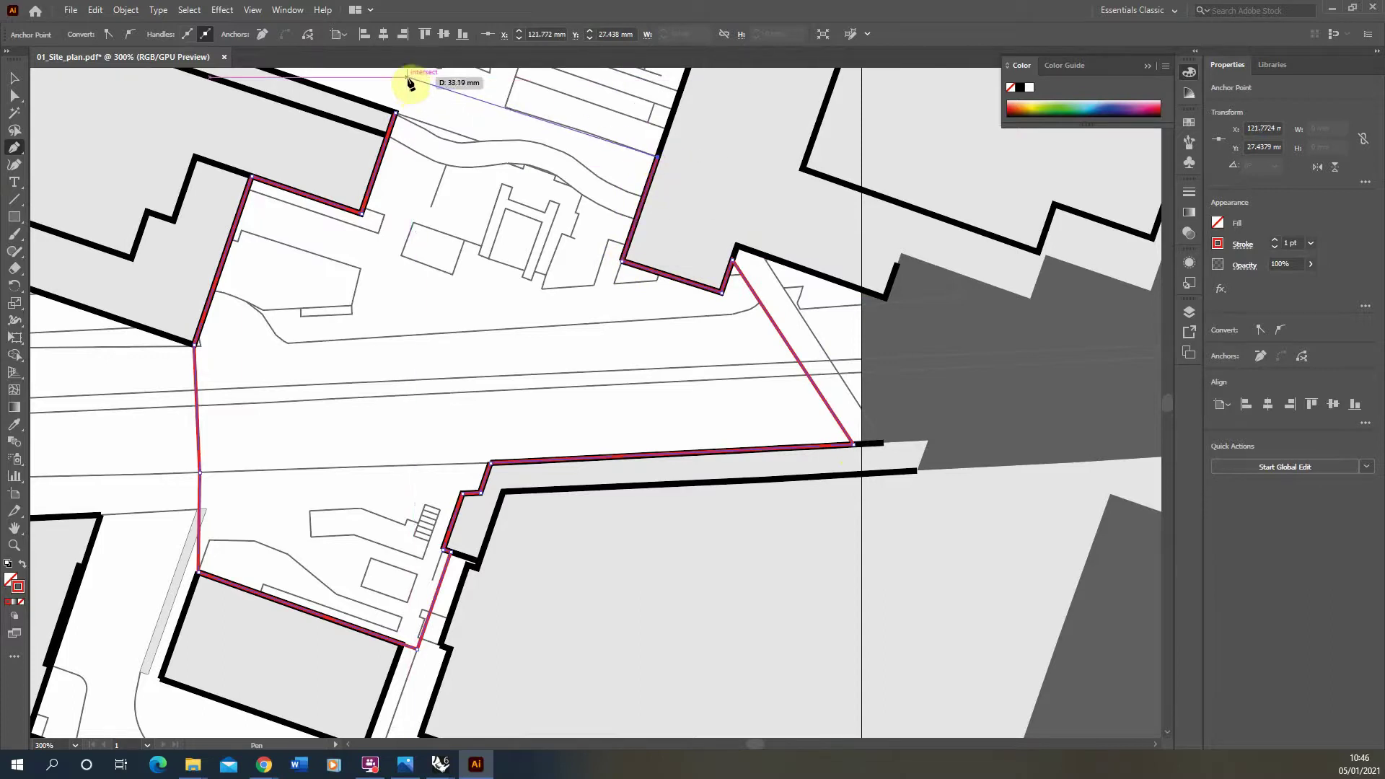
pyautogui.scroll(1, 405, 86)
pyautogui.click(398, 149)
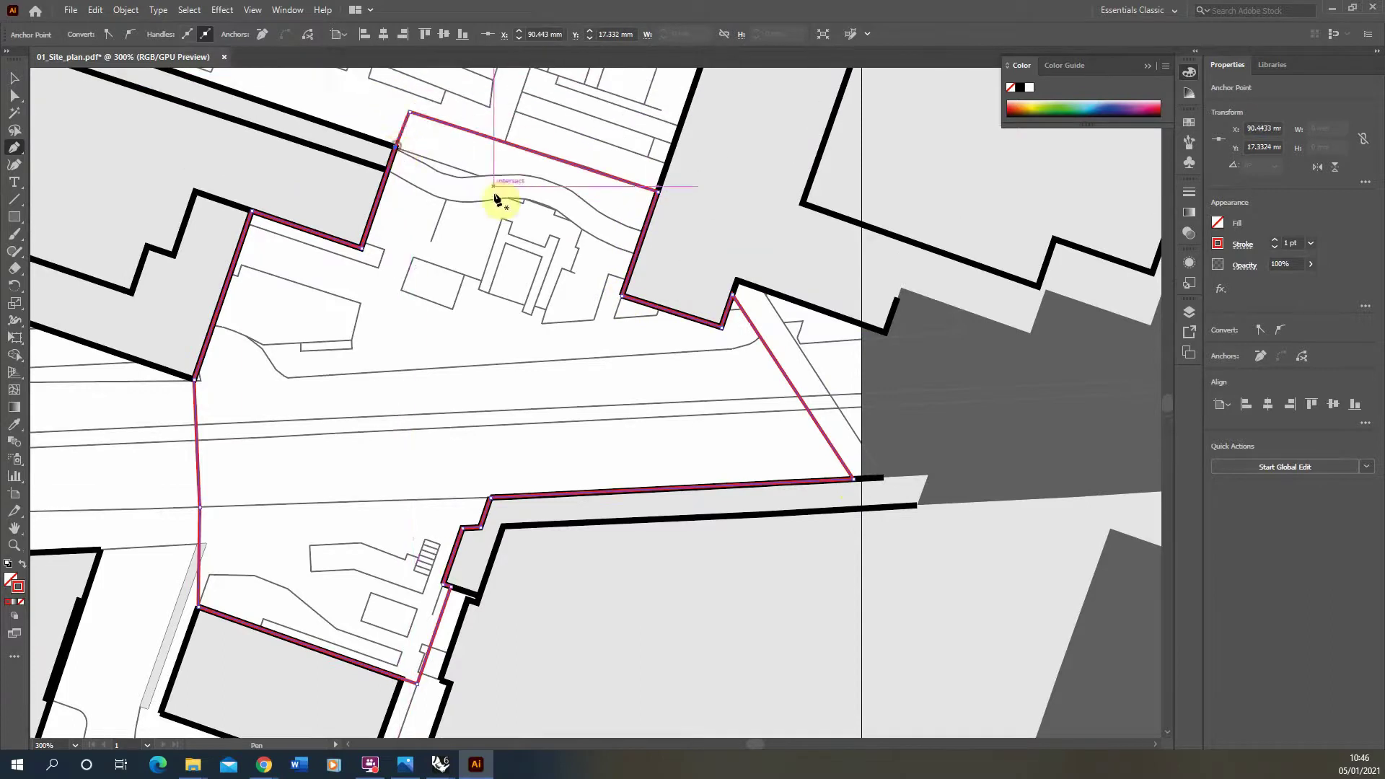
pyautogui.hotkey('ctrl', '-')
pyautogui.hotkey('ctrl', '-')
pyautogui.hotkey('ctrl', '-')
pyautogui.hotkey('ctrl', '+')
pyautogui.click(14, 77)
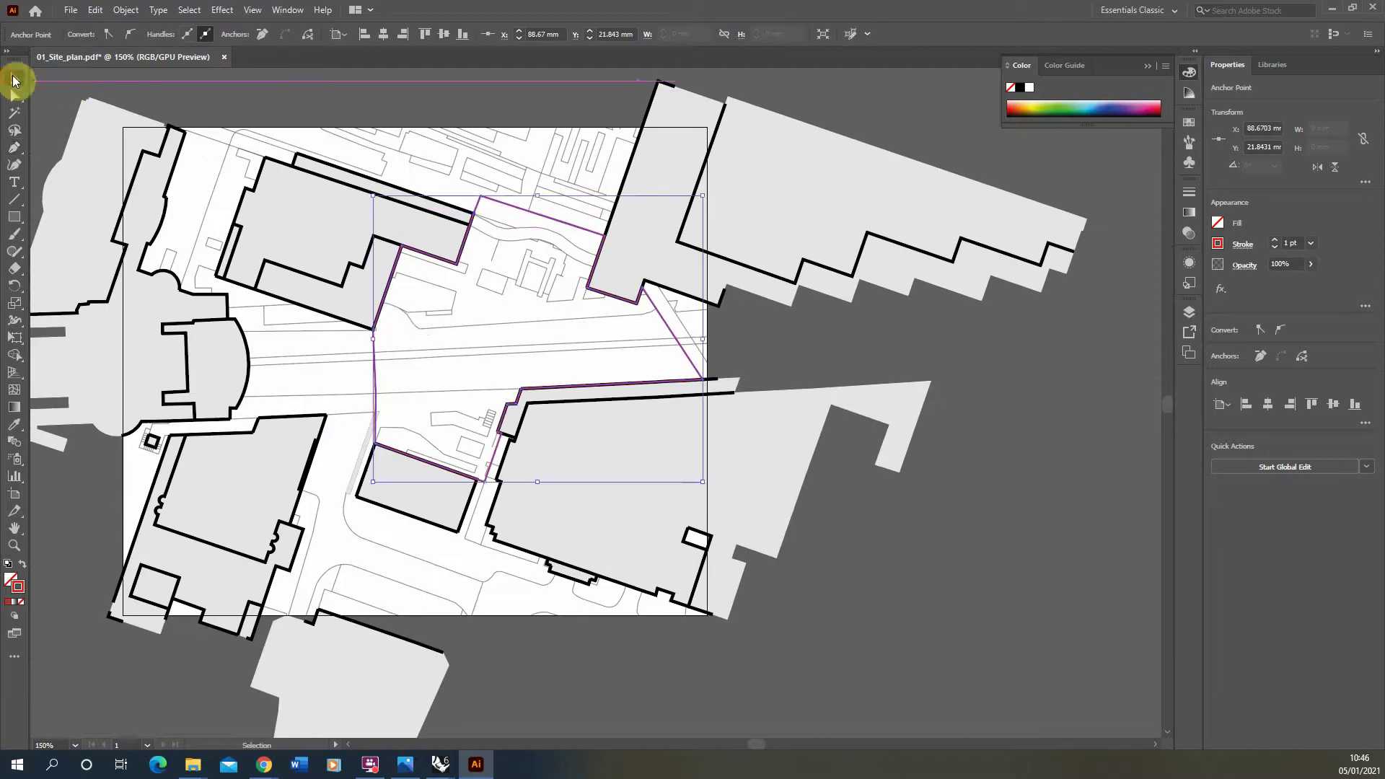
pyautogui.click(866, 534)
# Select the red boundary path to check which layer it belongs to, and clear the selection
pyautogui.hotkey('ctrl', '-')
pyautogui.keyDown('alt'); pyautogui.scroll(1, 770, 460); pyautogui.keyUp('alt')
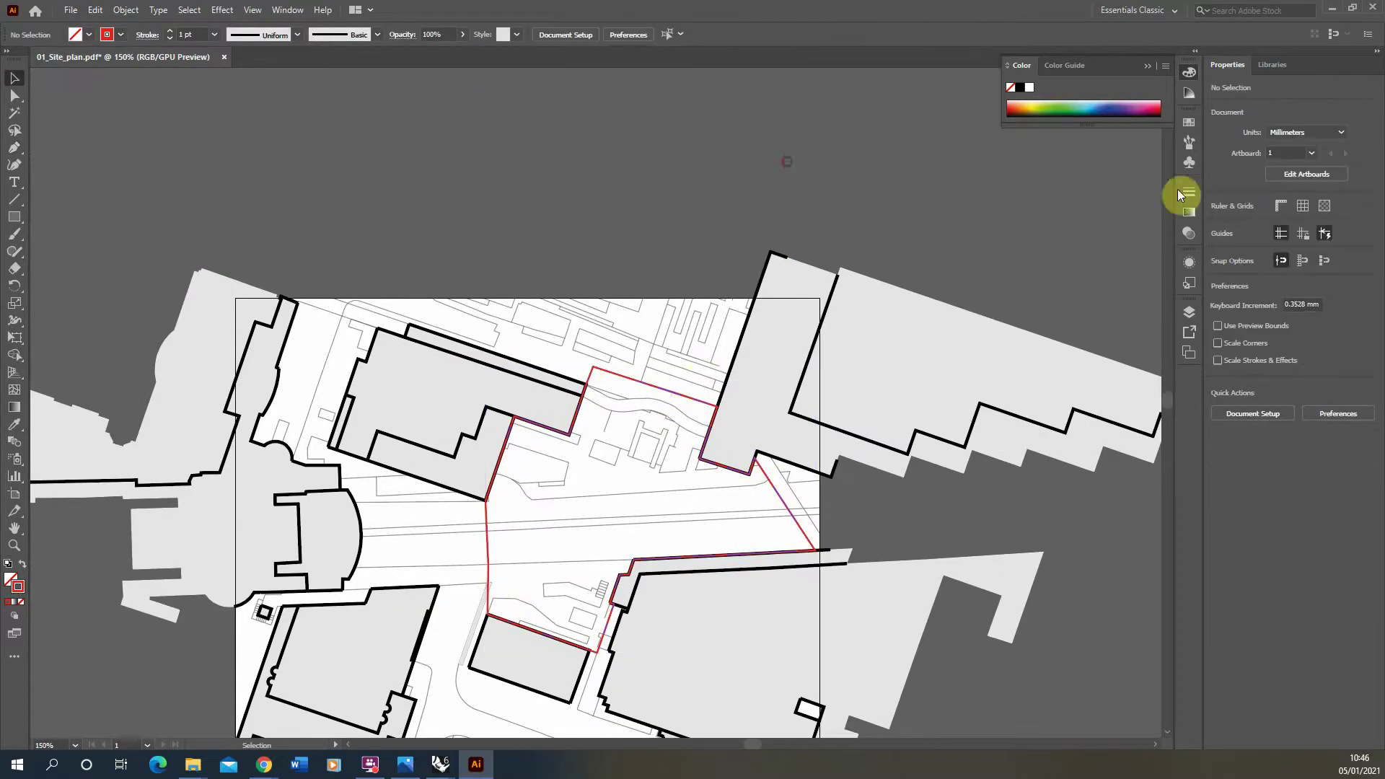
pyautogui.click(639, 380)
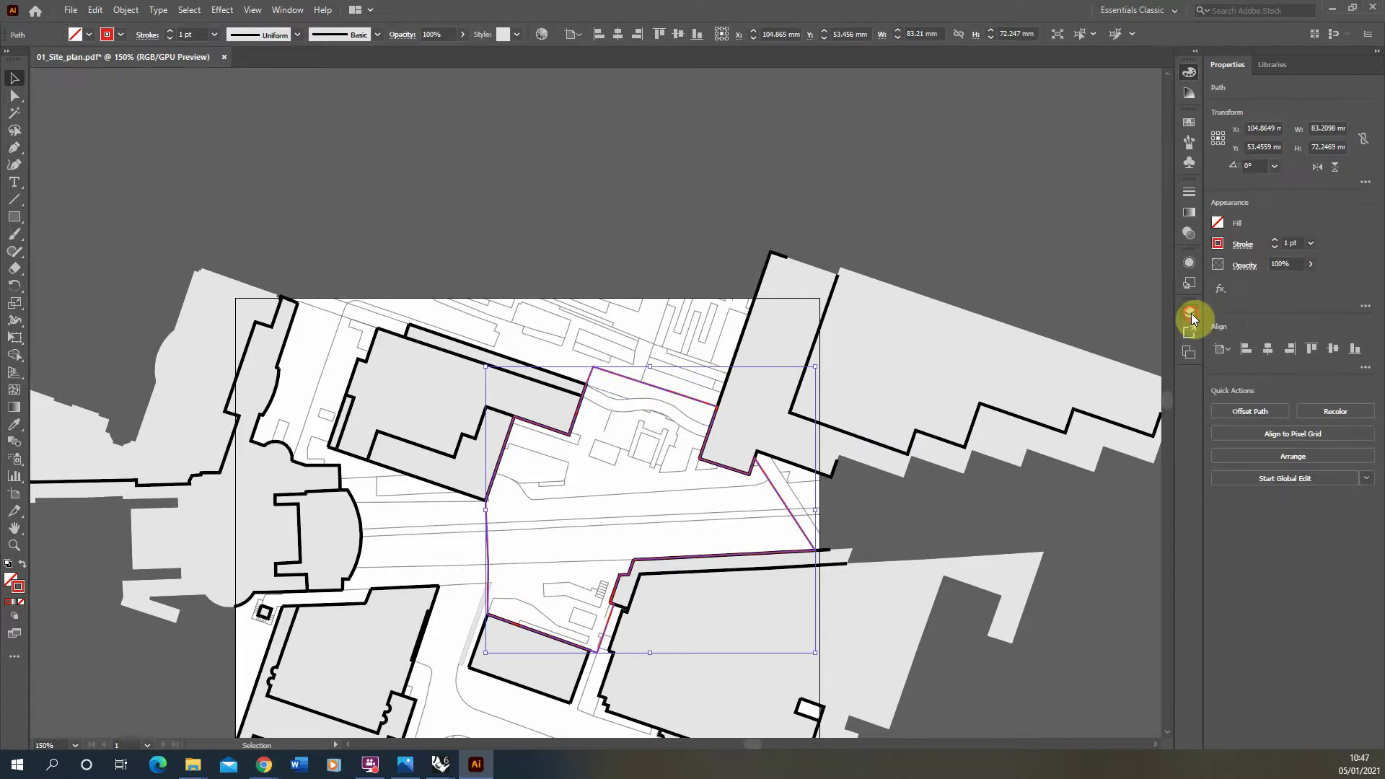
pyautogui.click(1188, 312)
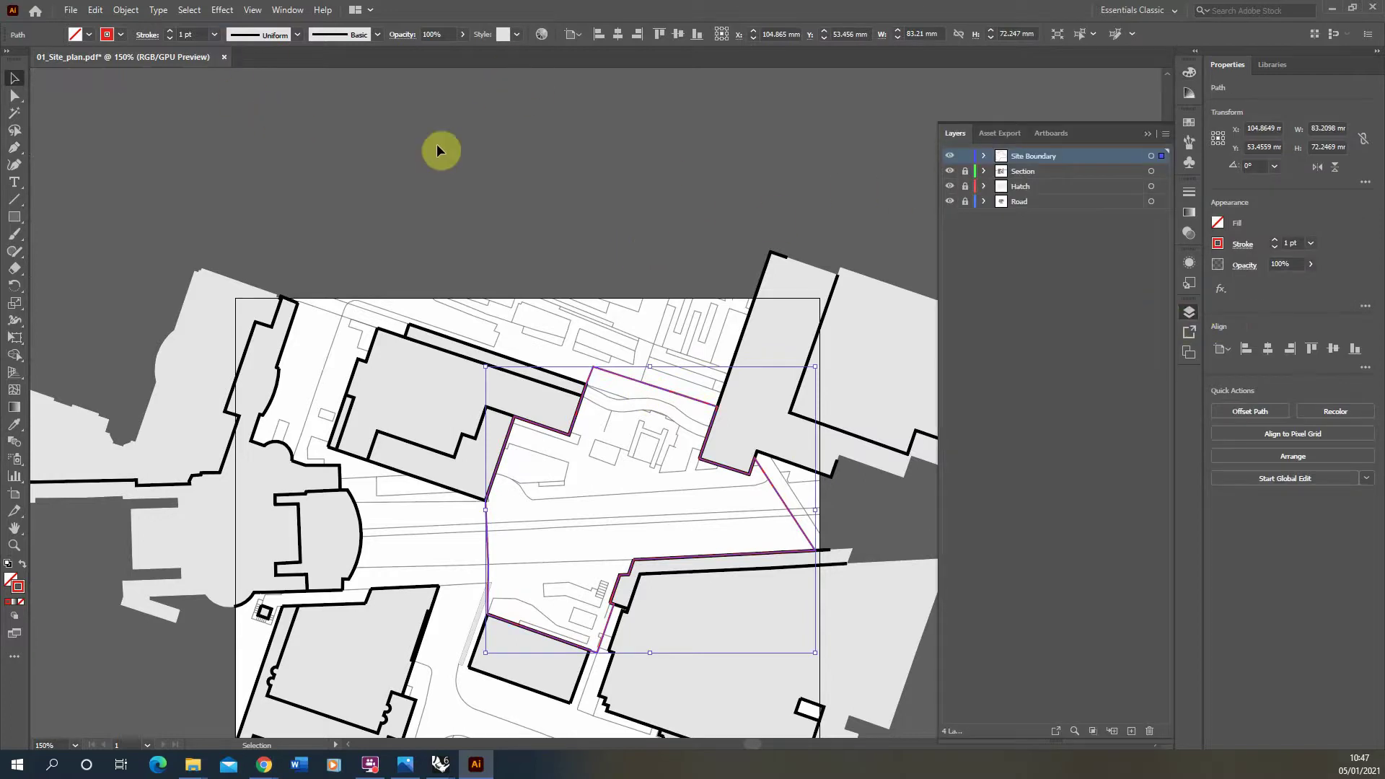
pyautogui.click(728, 166)
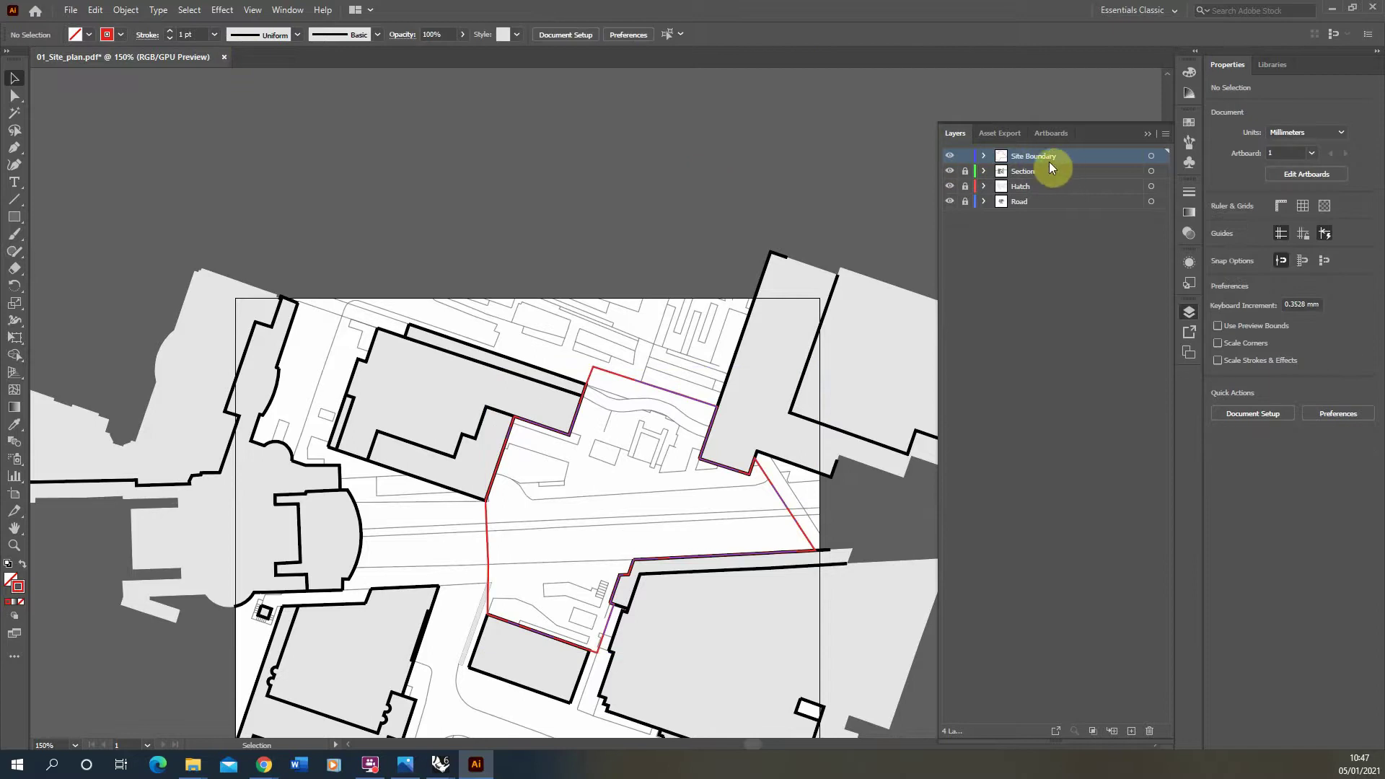
# Give the red site boundary path a dashed stroke with a 3 pt dash
pyautogui.click(621, 375)
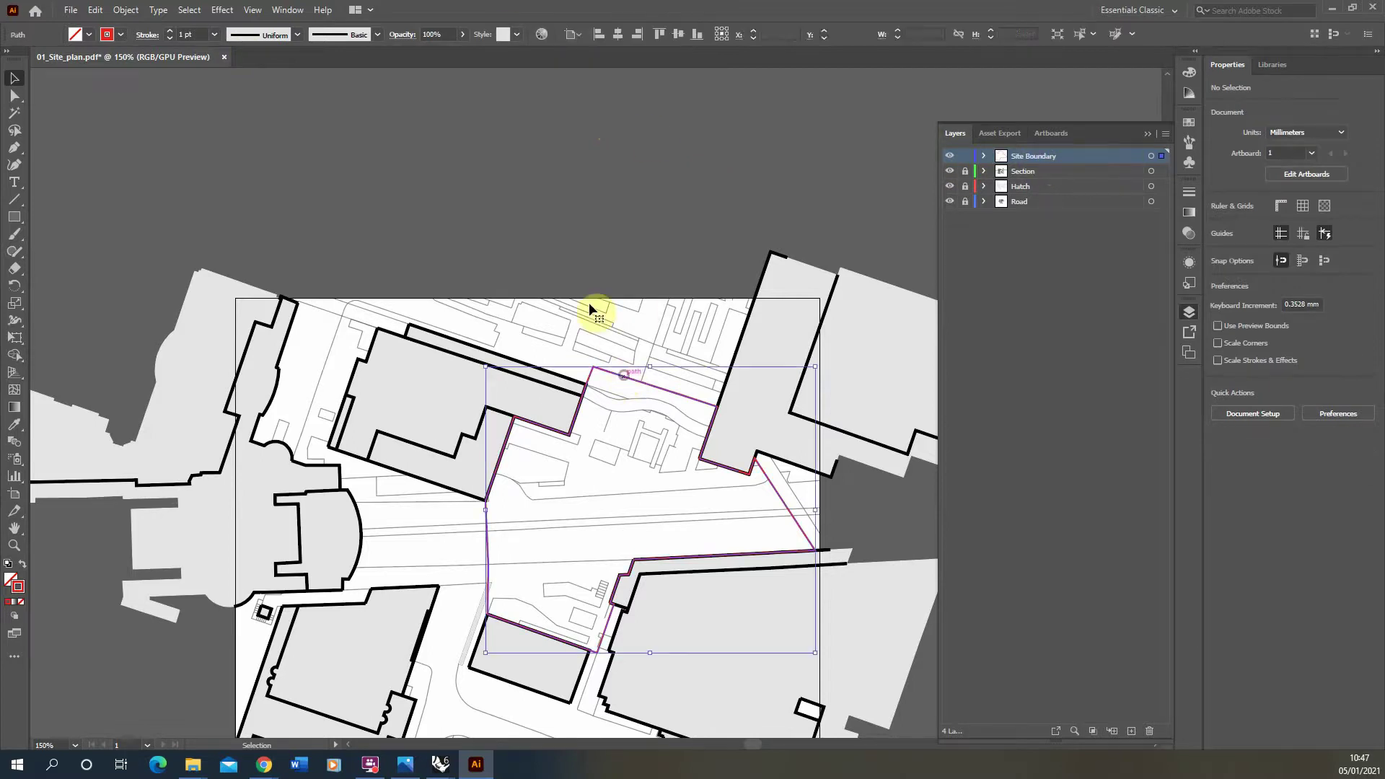
pyautogui.click(146, 36)
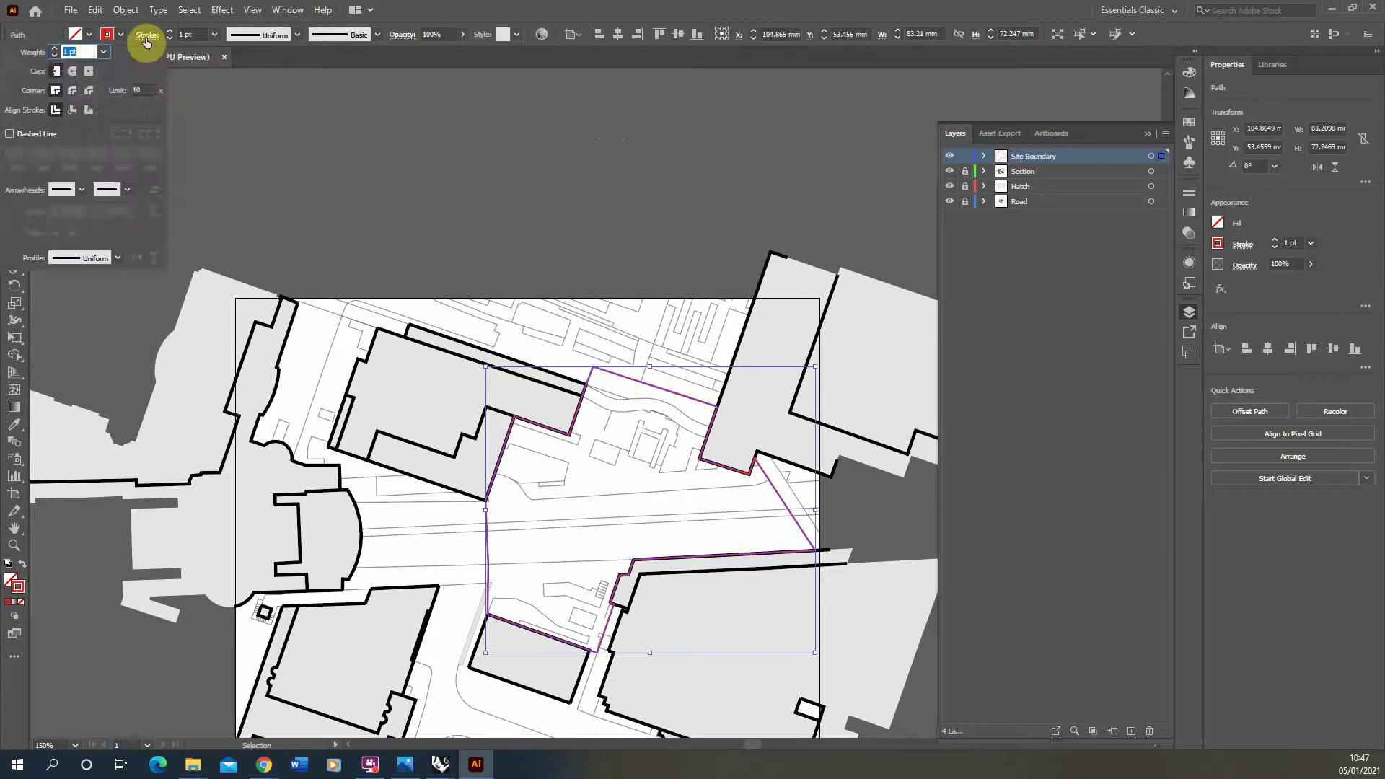
pyautogui.click(9, 134)
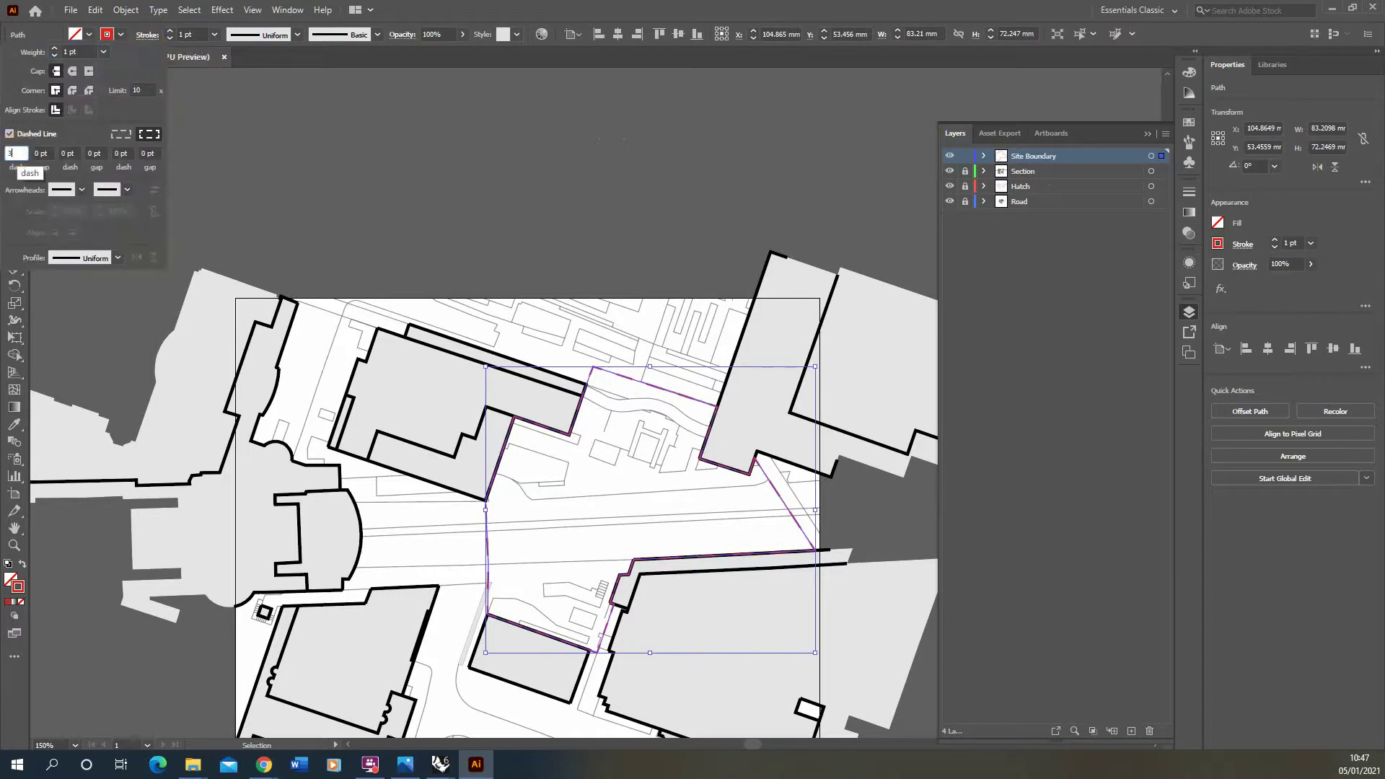
pyautogui.write('3')
pyautogui.press('Return')
pyautogui.click(550, 244)
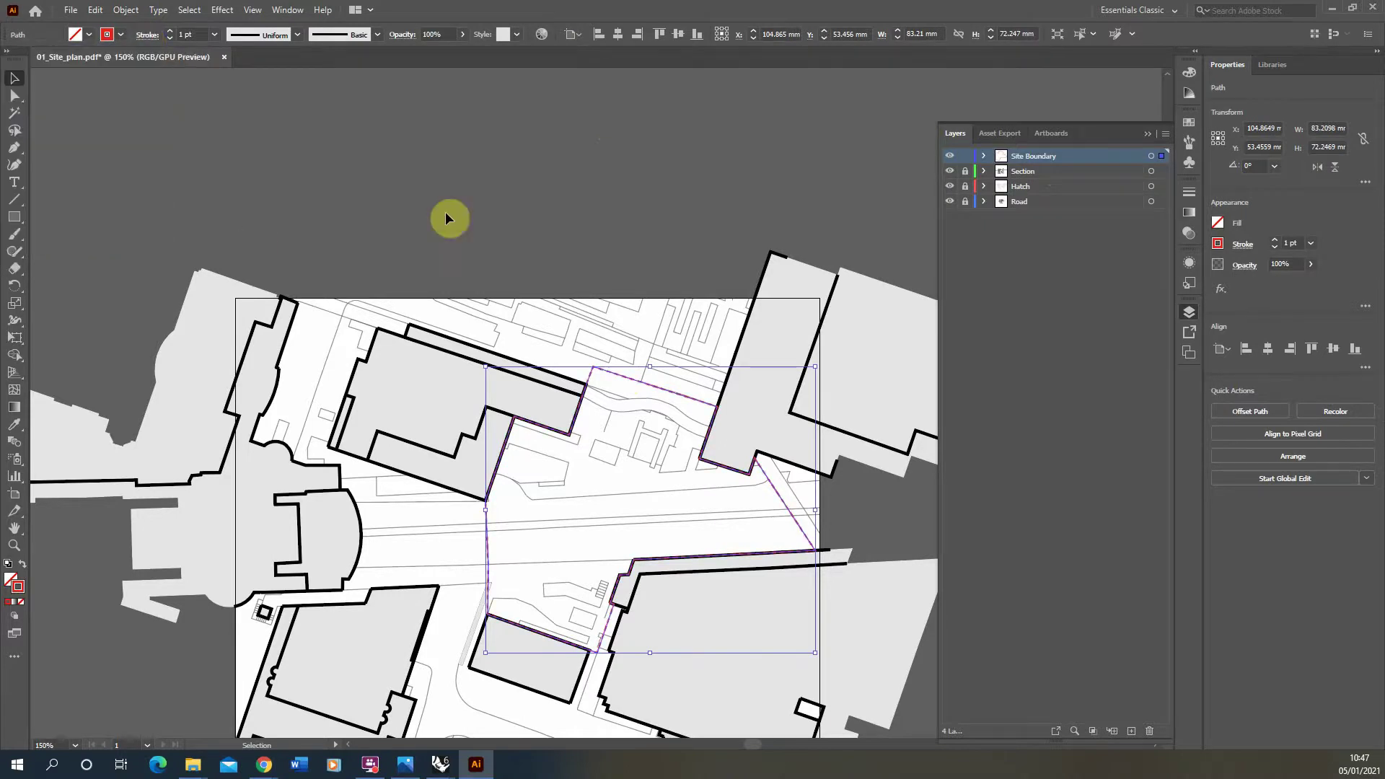
# Set the dashed site boundary's stroke weight to 2 pt and deselect it
pyautogui.click(656, 393)
pyautogui.click(215, 34)
pyautogui.click(228, 114)
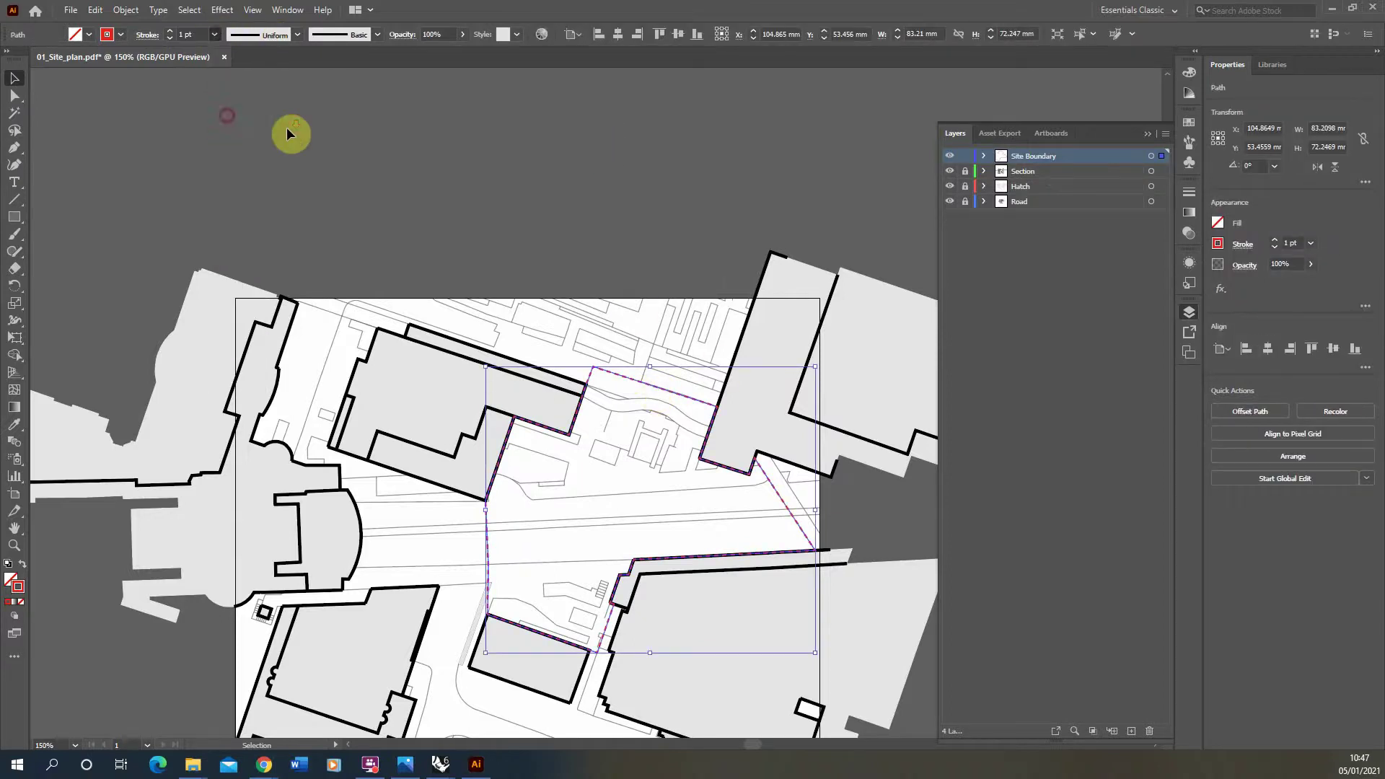
pyautogui.click(617, 227)
pyautogui.scroll(-1, 617, 227)
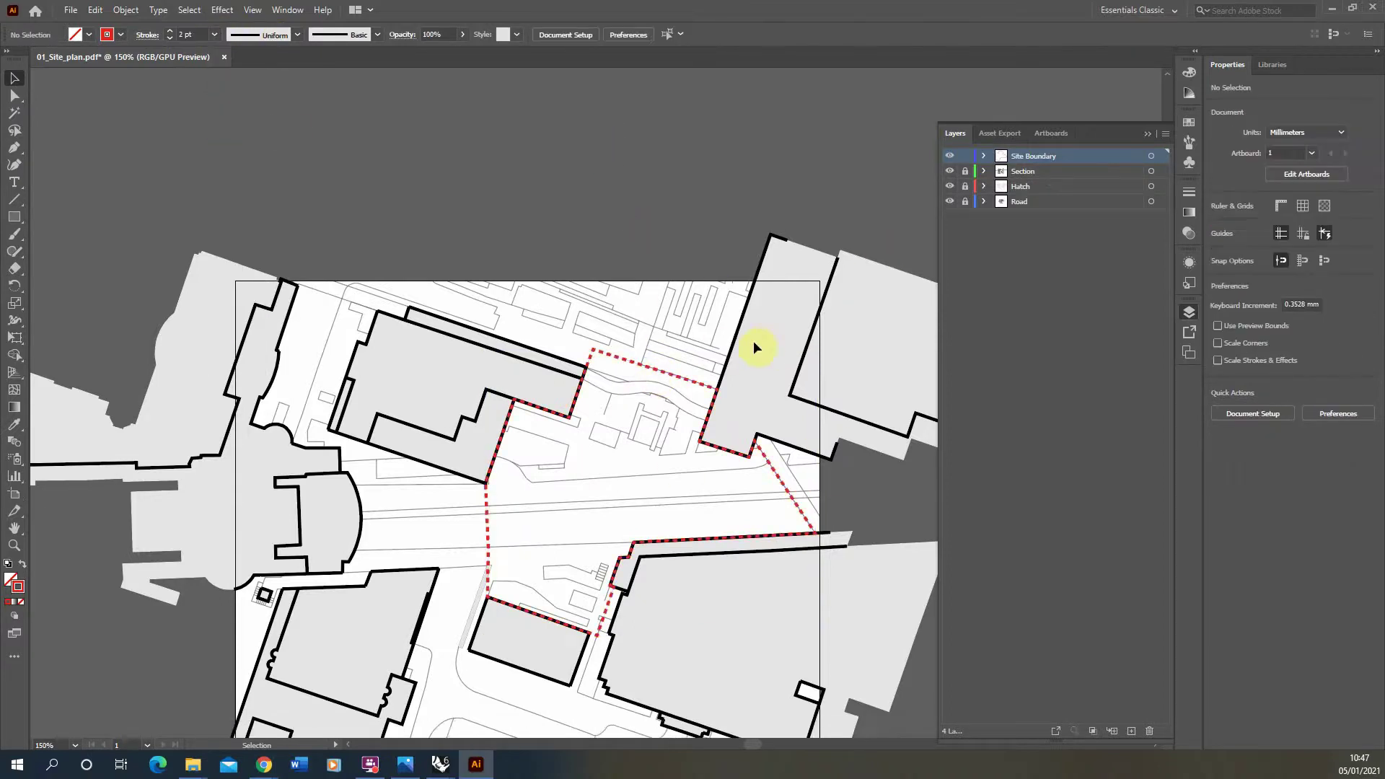
pyautogui.scroll(-1, 766, 344)
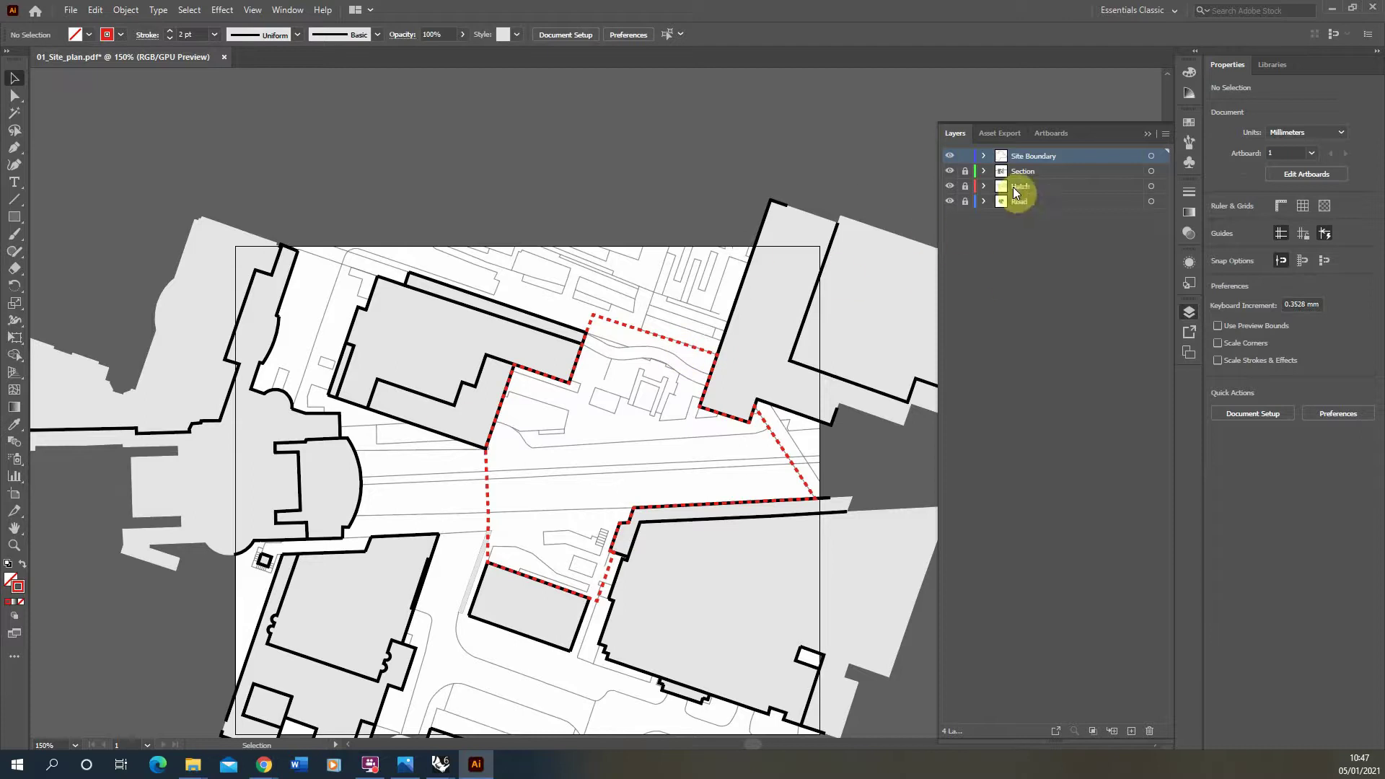
# With Site Boundary locked and Section unlocked, set the stroke weight of all black section outlines to 1 pt
pyautogui.click(965, 171)
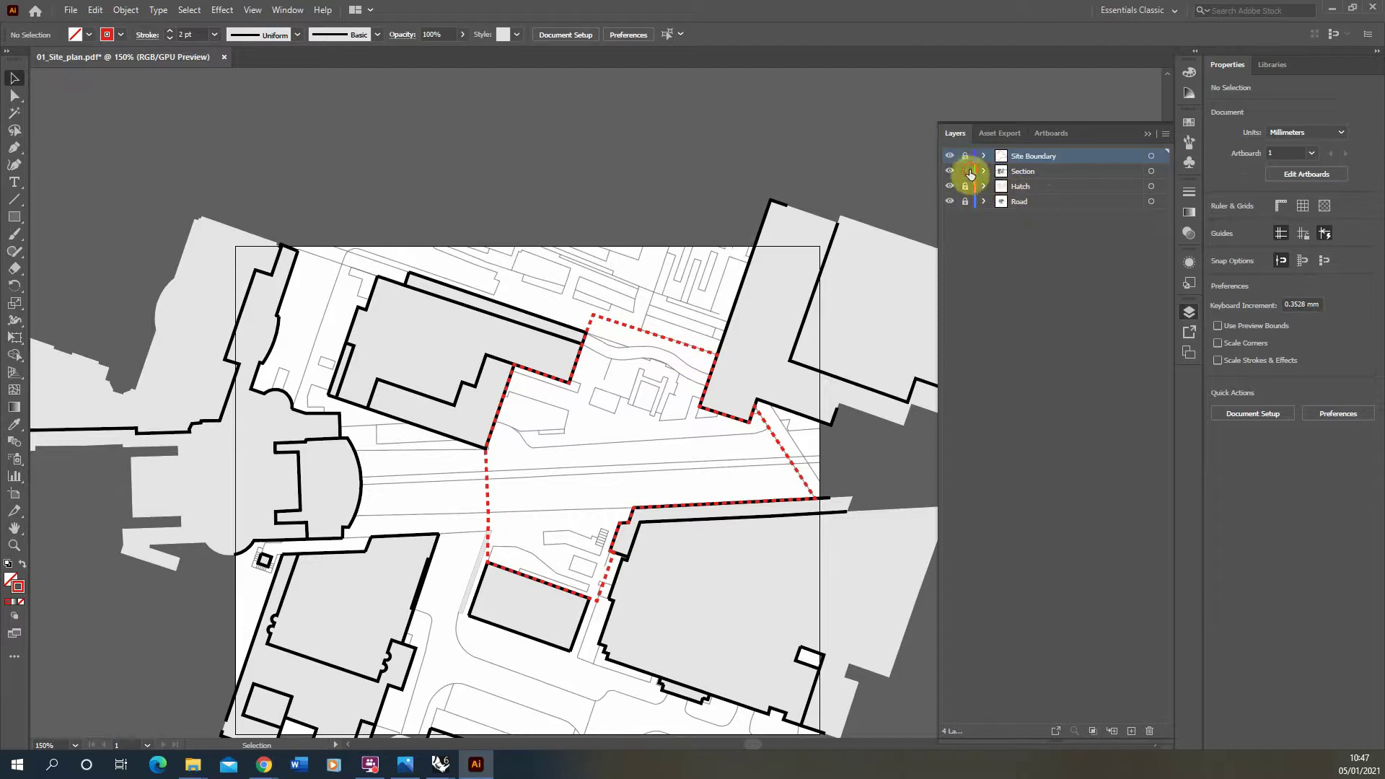
pyautogui.click(750, 277)
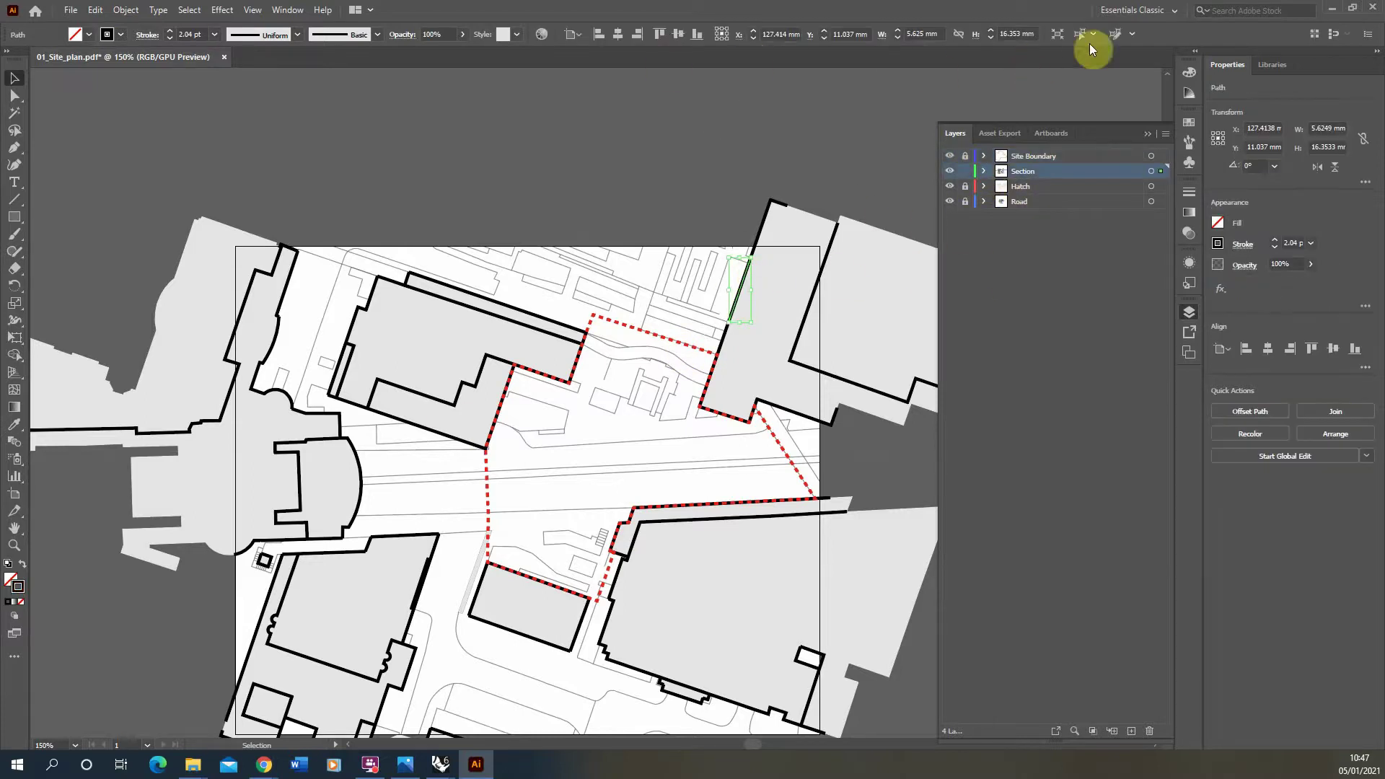
pyautogui.click(214, 34)
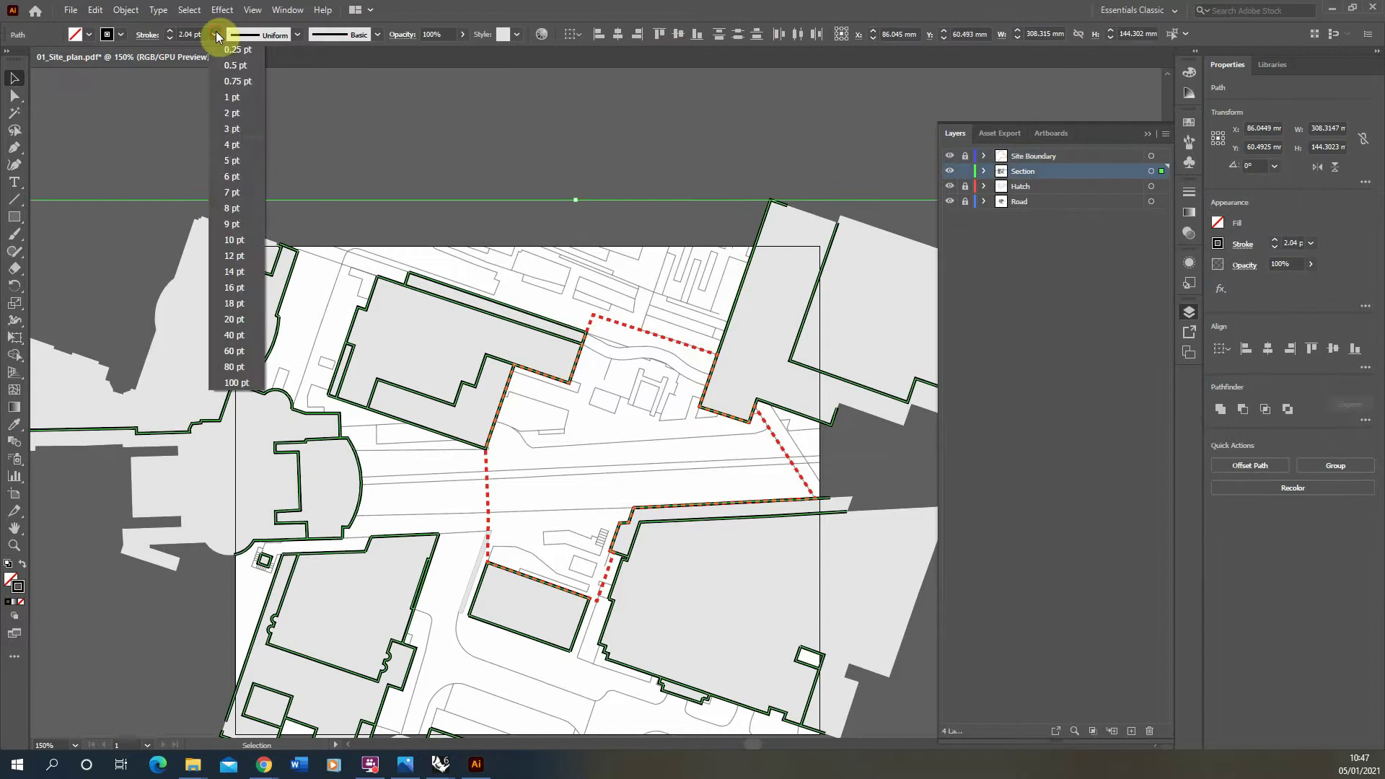
pyautogui.click(236, 98)
pyautogui.click(524, 144)
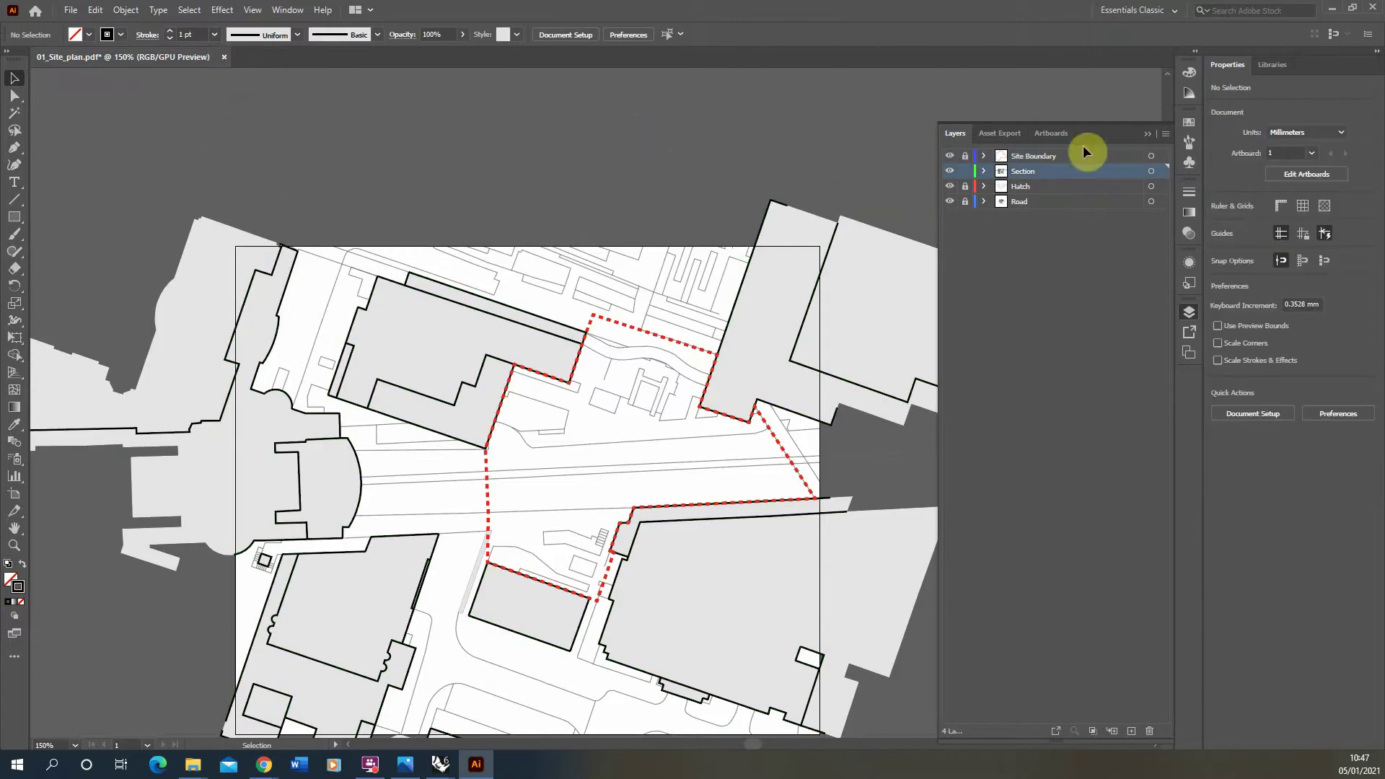
pyautogui.scroll(-2, 603, 213)
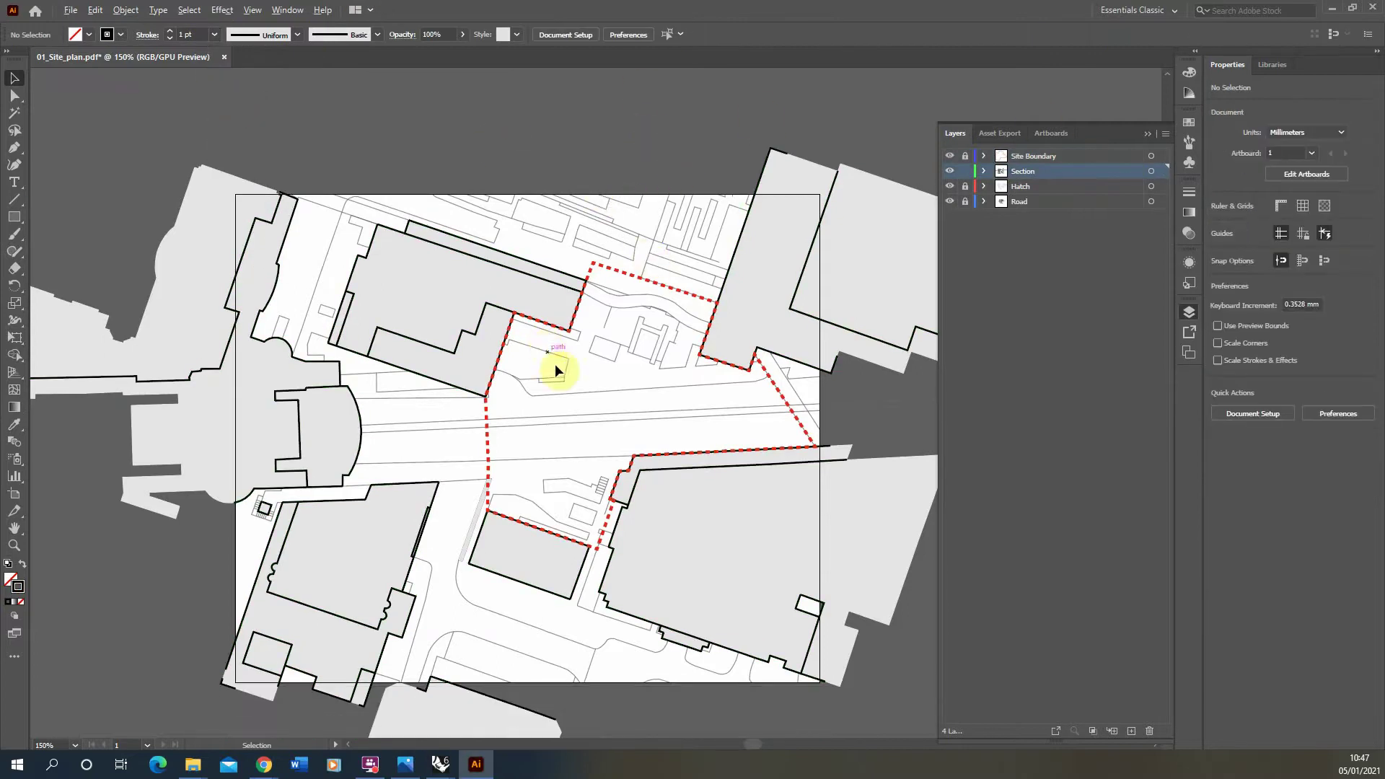
pyautogui.keyDown('alt'); pyautogui.scroll(2, 544, 342); pyautogui.keyUp('alt')
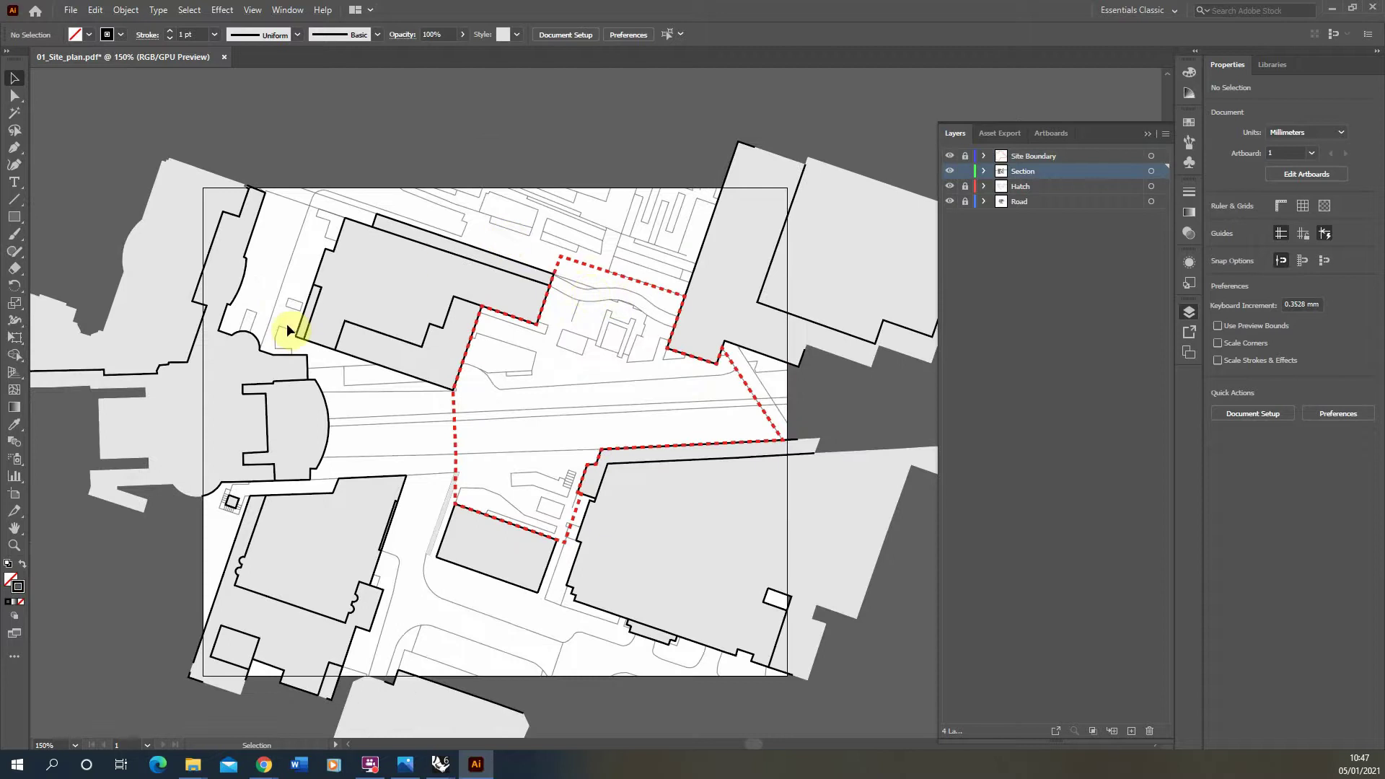
pyautogui.keyDown('alt'); pyautogui.scroll(-2, 485, 400); pyautogui.keyUp('alt')
pyautogui.keyDown('alt'); pyautogui.scroll(2, 485, 400); pyautogui.keyUp('alt')
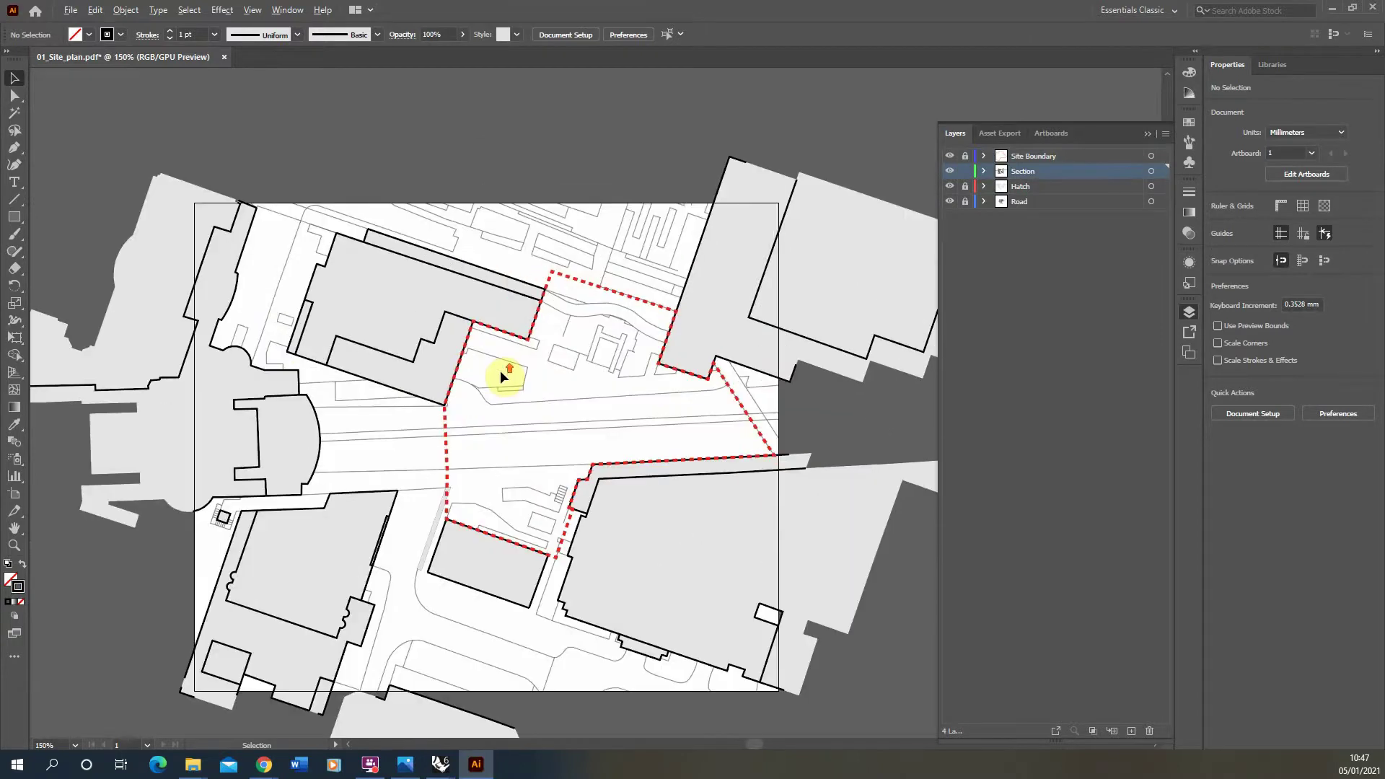
pyautogui.keyDown('alt'); pyautogui.scroll(-1, 499, 370); pyautogui.keyUp('alt')
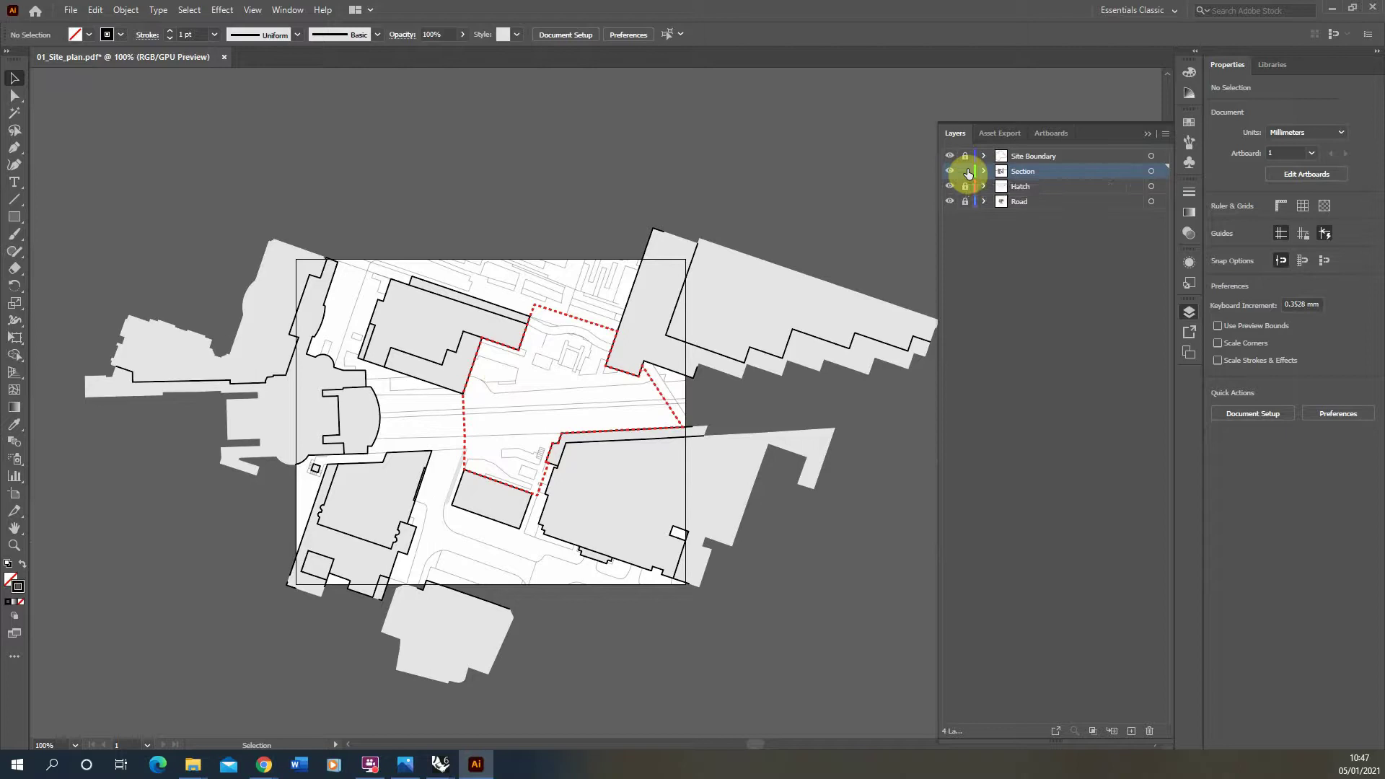
# Unlock all the layers and start editing the artboards from the document setup
pyautogui.moveTo(965, 156); pyautogui.dragTo(966, 226)
pyautogui.keyDown('alt'); pyautogui.scroll(-2, 325, 411); pyautogui.keyUp('alt')
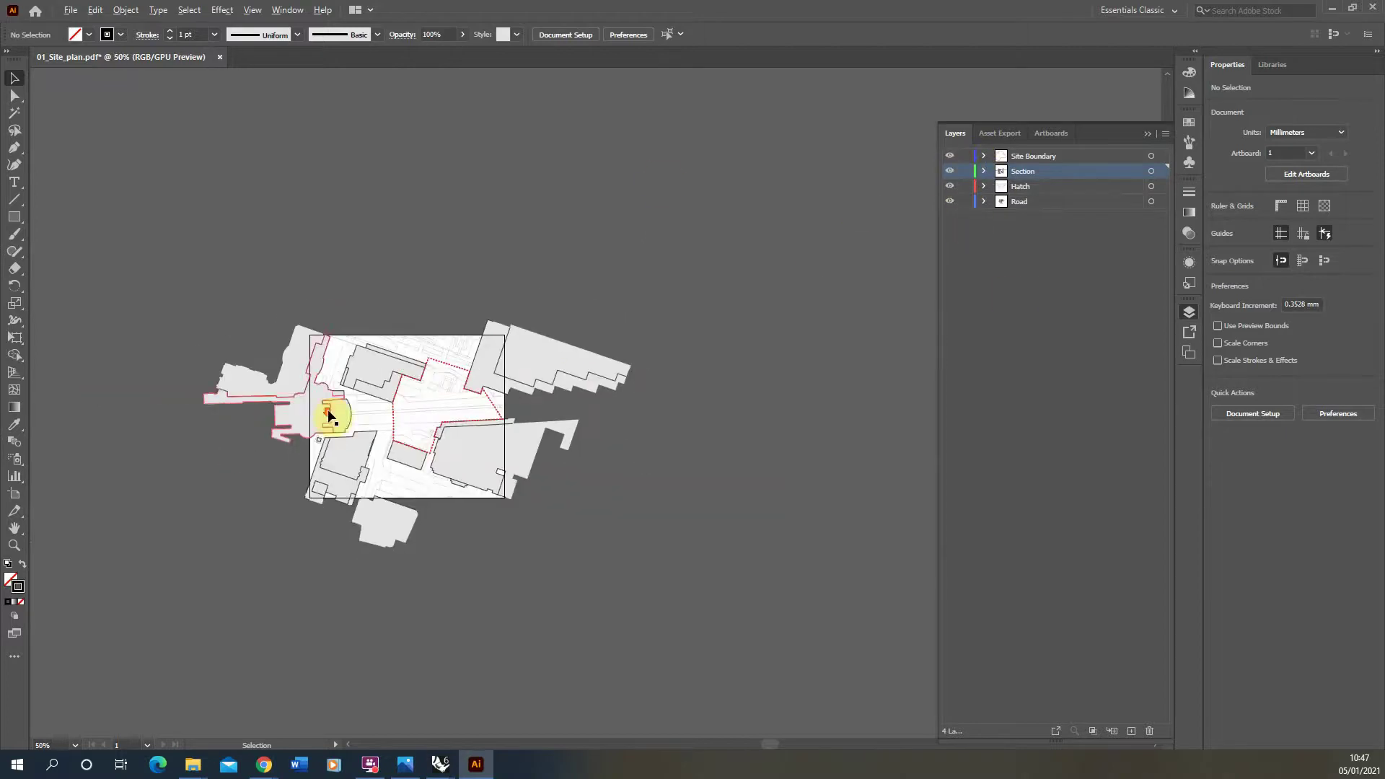
pyautogui.click(563, 36)
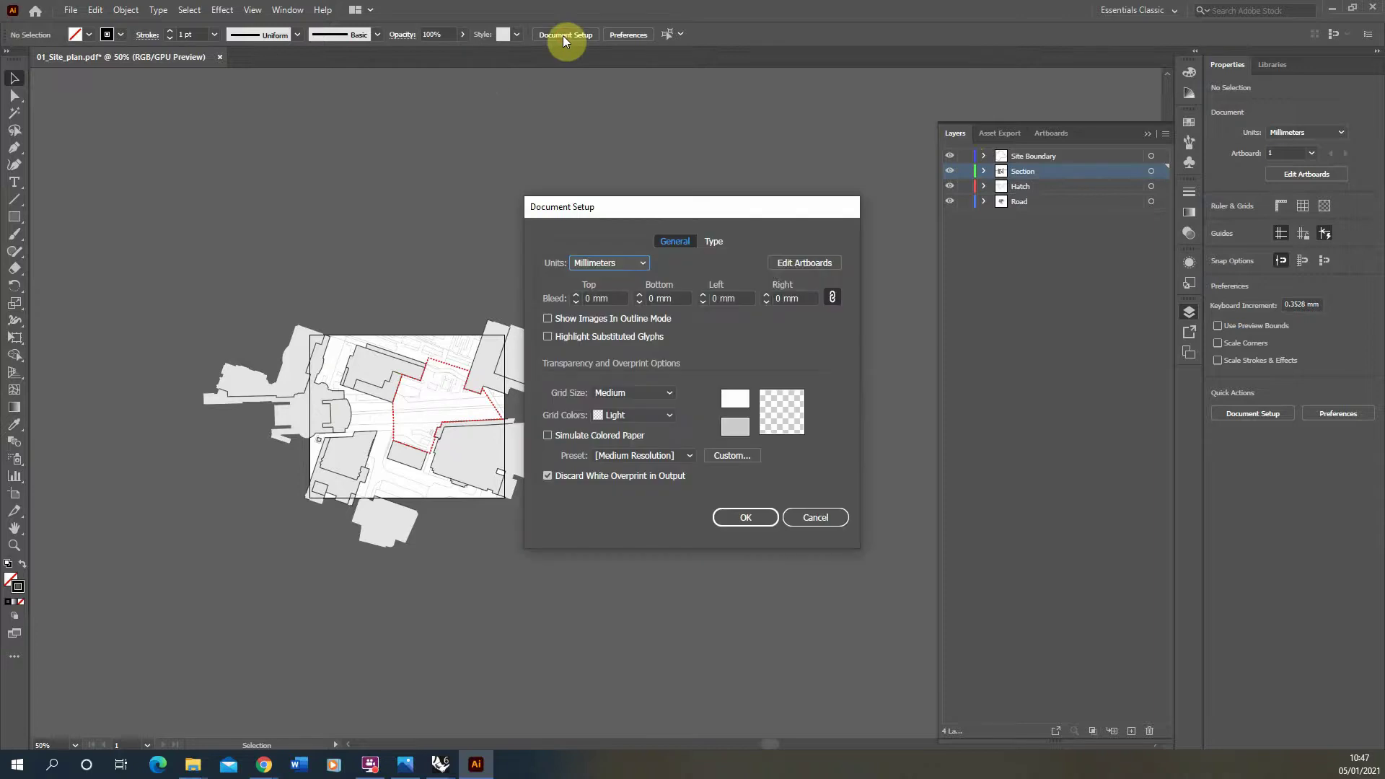
pyautogui.click(801, 261)
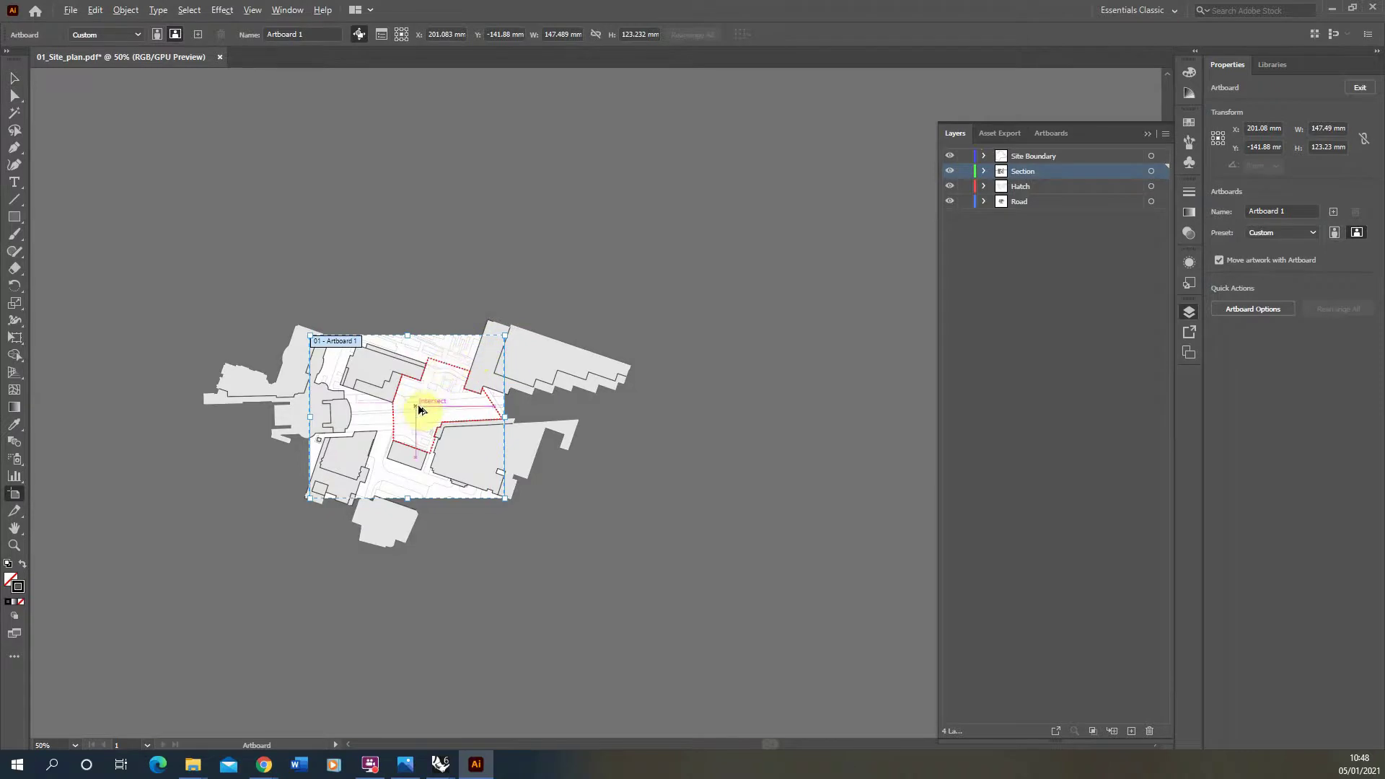
# Duplicate the artboard with its artwork three times to make a row of four, and leave artboard editing
pyautogui.moveTo(414, 409); pyautogui.dragTo(841, 427)
pyautogui.hotkey('ctrl', '-')
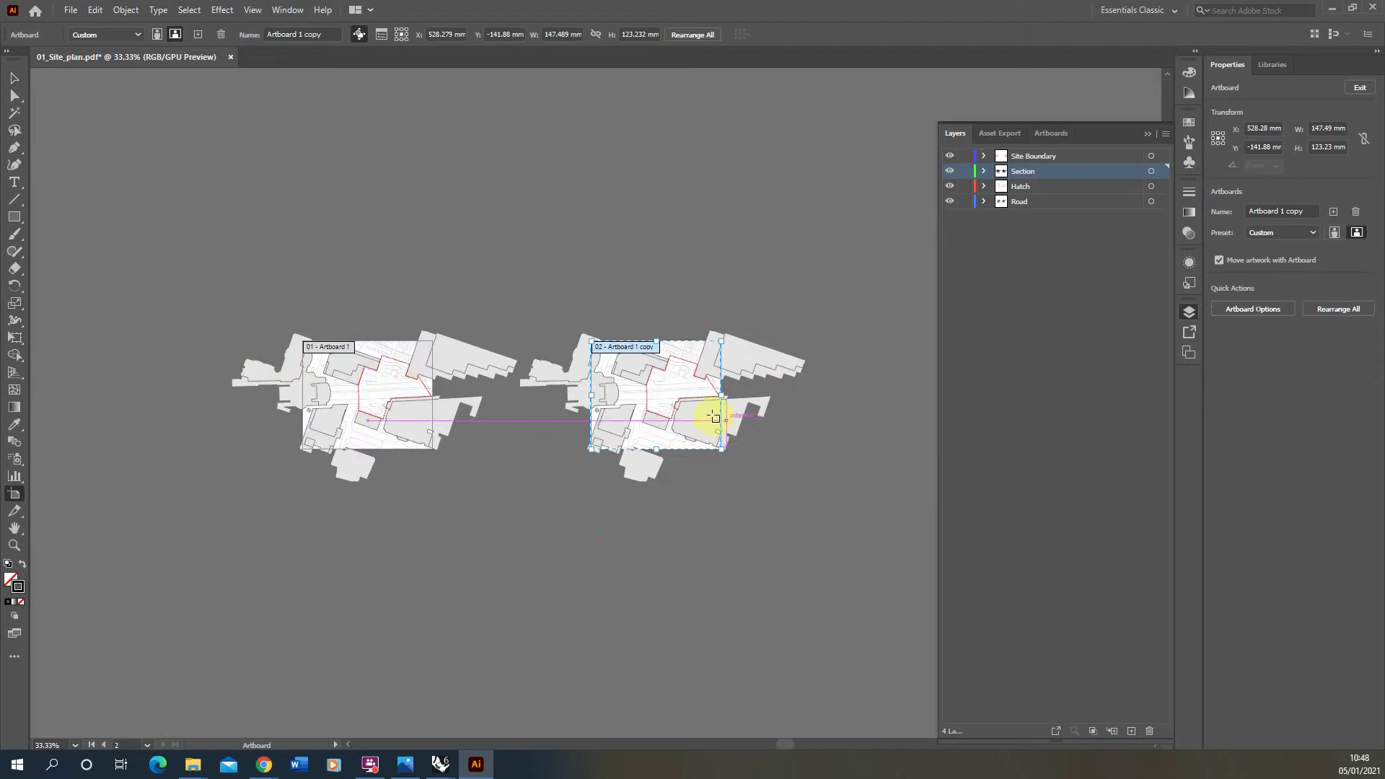
pyautogui.keyDown('ctrl'); pyautogui.hscroll(3, 325, 362); pyautogui.keyUp('ctrl')
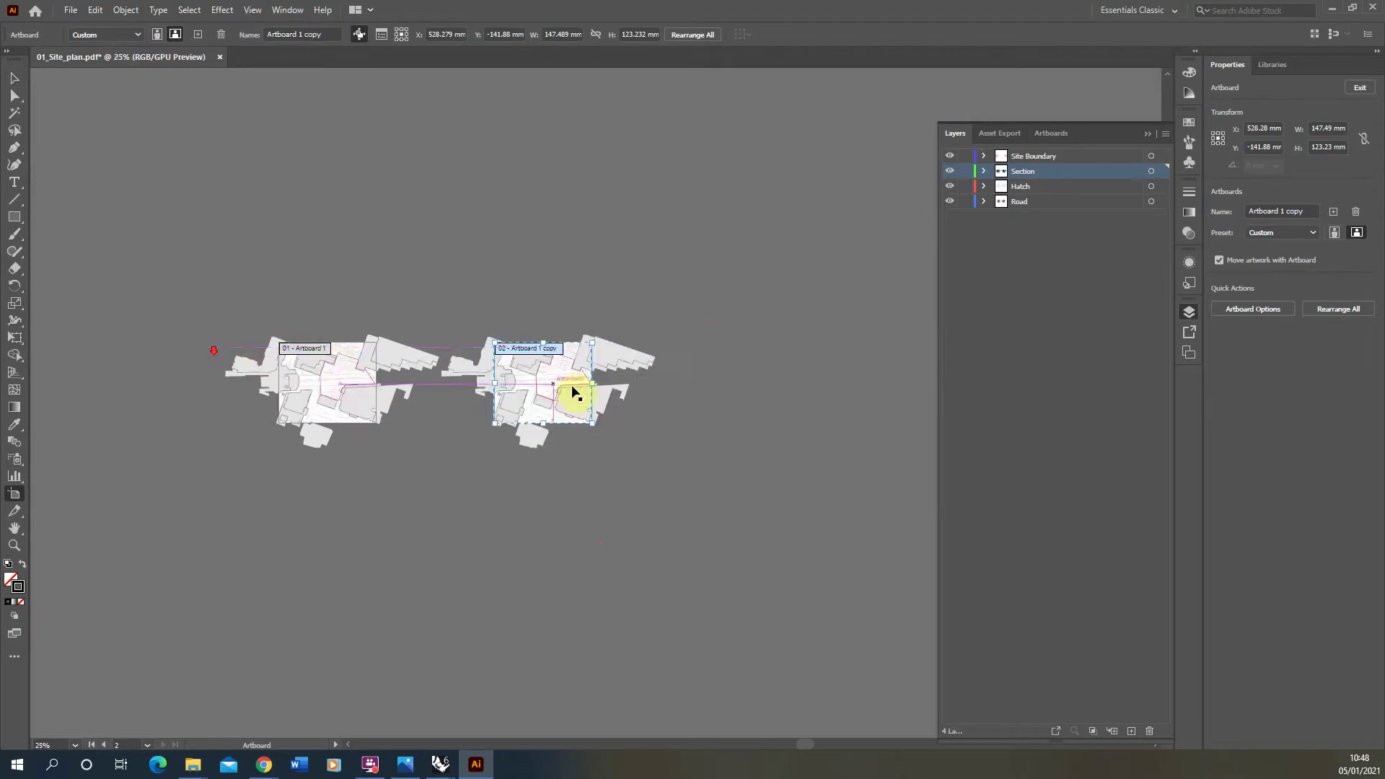
pyautogui.keyDown('alt'); pyautogui.scroll(-1, 480, 371); pyautogui.keyUp('alt')
pyautogui.keyDown('alt'); pyautogui.moveTo(491, 380); pyautogui.dragTo(735, 380); pyautogui.keyUp('alt')
pyautogui.keyDown('alt'); pyautogui.scroll(-1, 324, 359); pyautogui.keyUp('alt')
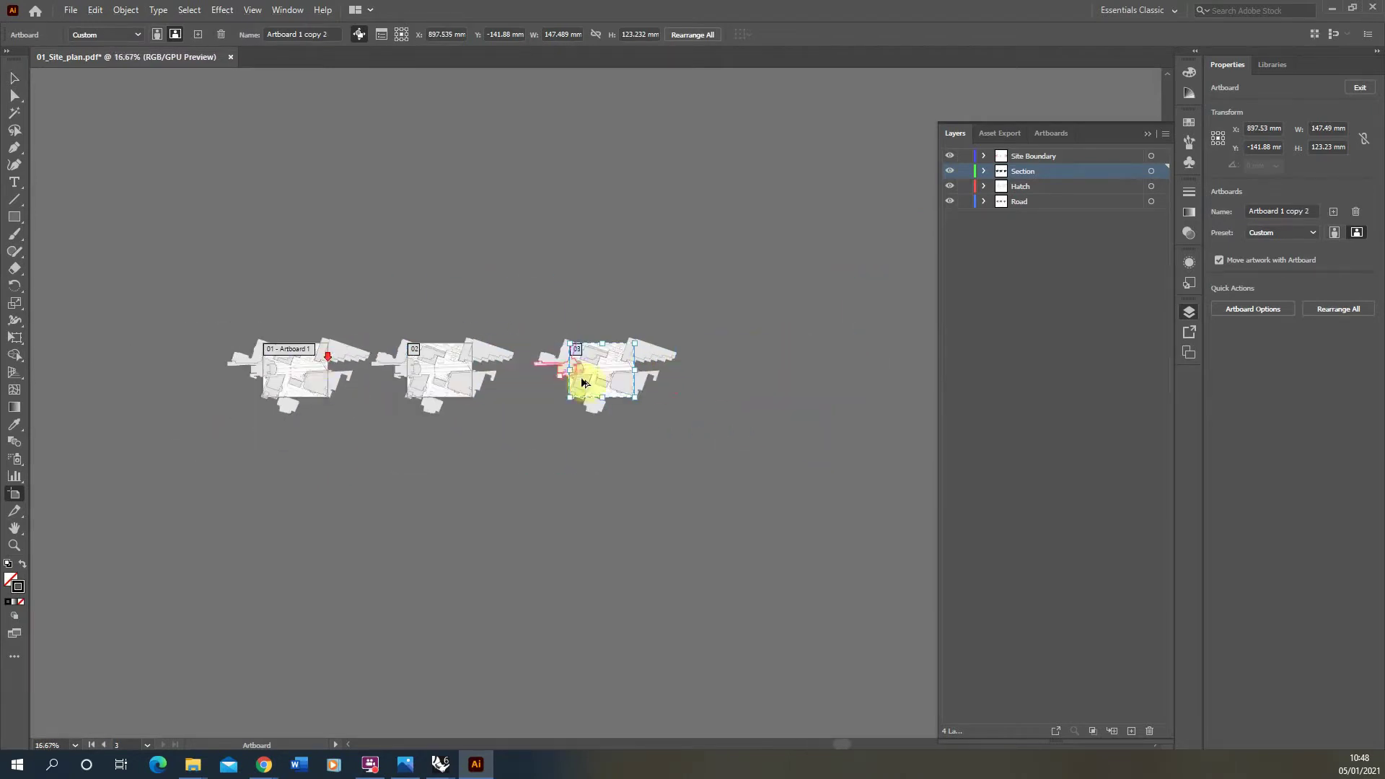
pyautogui.keyDown('alt'); pyautogui.moveTo(587, 381); pyautogui.dragTo(749, 384); pyautogui.keyUp('alt')
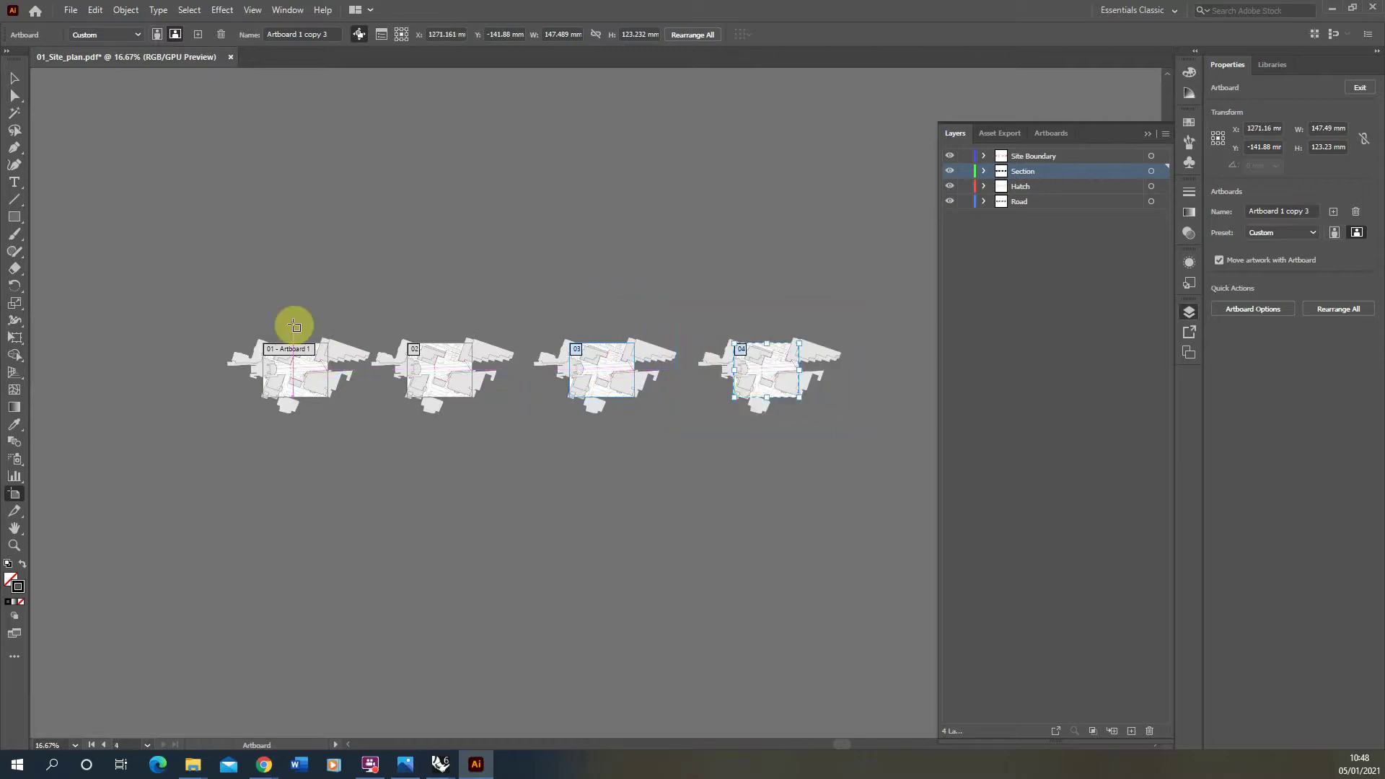
pyautogui.click(8, 81)
# Hide and show the Site Boundary, Hatch and Section layers in turn to check how they affect the duplicated artboards
pyautogui.keyDown('alt'); pyautogui.scroll(3, 300, 350); pyautogui.keyUp('alt')
pyautogui.keyDown('alt'); pyautogui.scroll(-1, 585, 409); pyautogui.keyUp('alt')
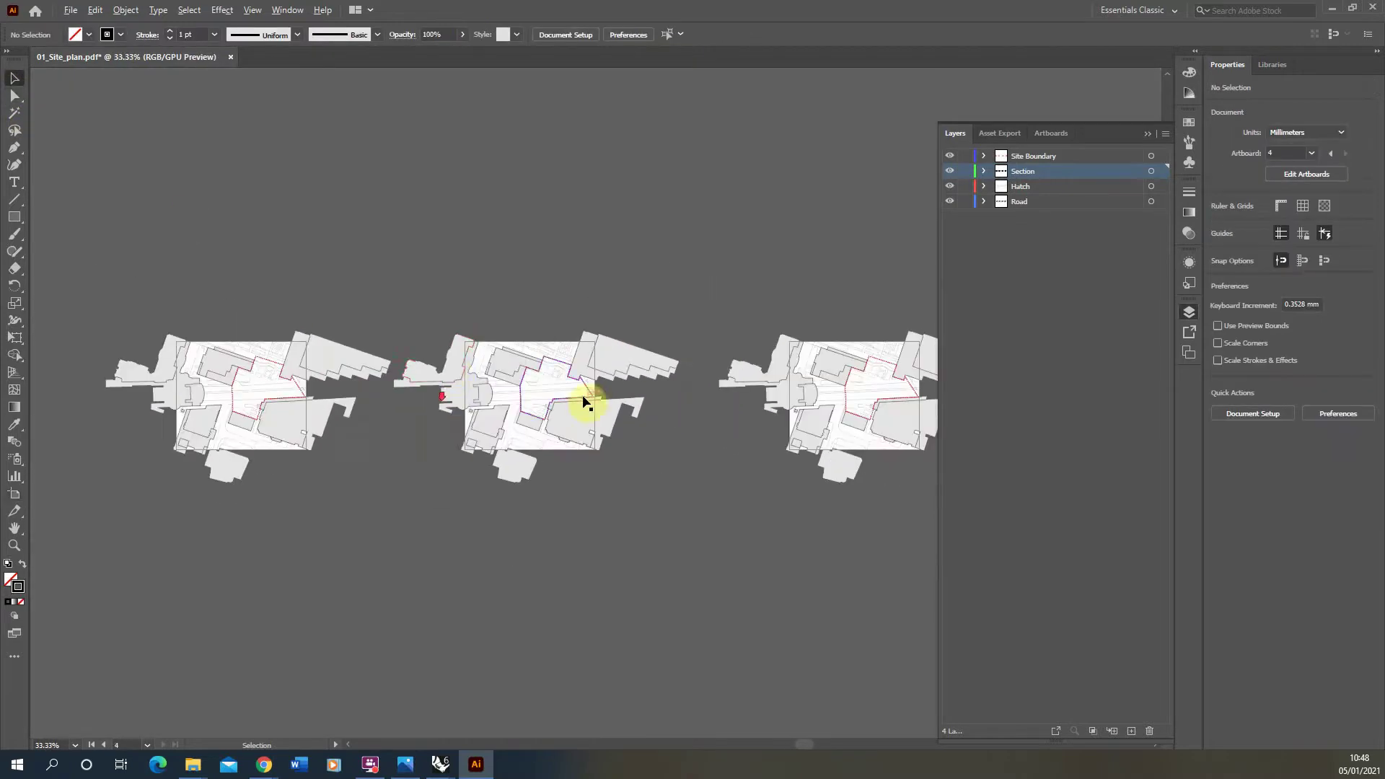
pyautogui.click(953, 156)
pyautogui.click(949, 156)
pyautogui.click(949, 187)
pyautogui.click(950, 187)
pyautogui.click(949, 172)
pyautogui.click(949, 172)
# Examine the duplicated site plans one by one and compare them across the row of artboards
pyautogui.keyDown('alt'); pyautogui.scroll(5, 396, 470); pyautogui.keyUp('alt')
pyautogui.keyDown('alt'); pyautogui.scroll(-6, 170, 425); pyautogui.keyUp('alt')
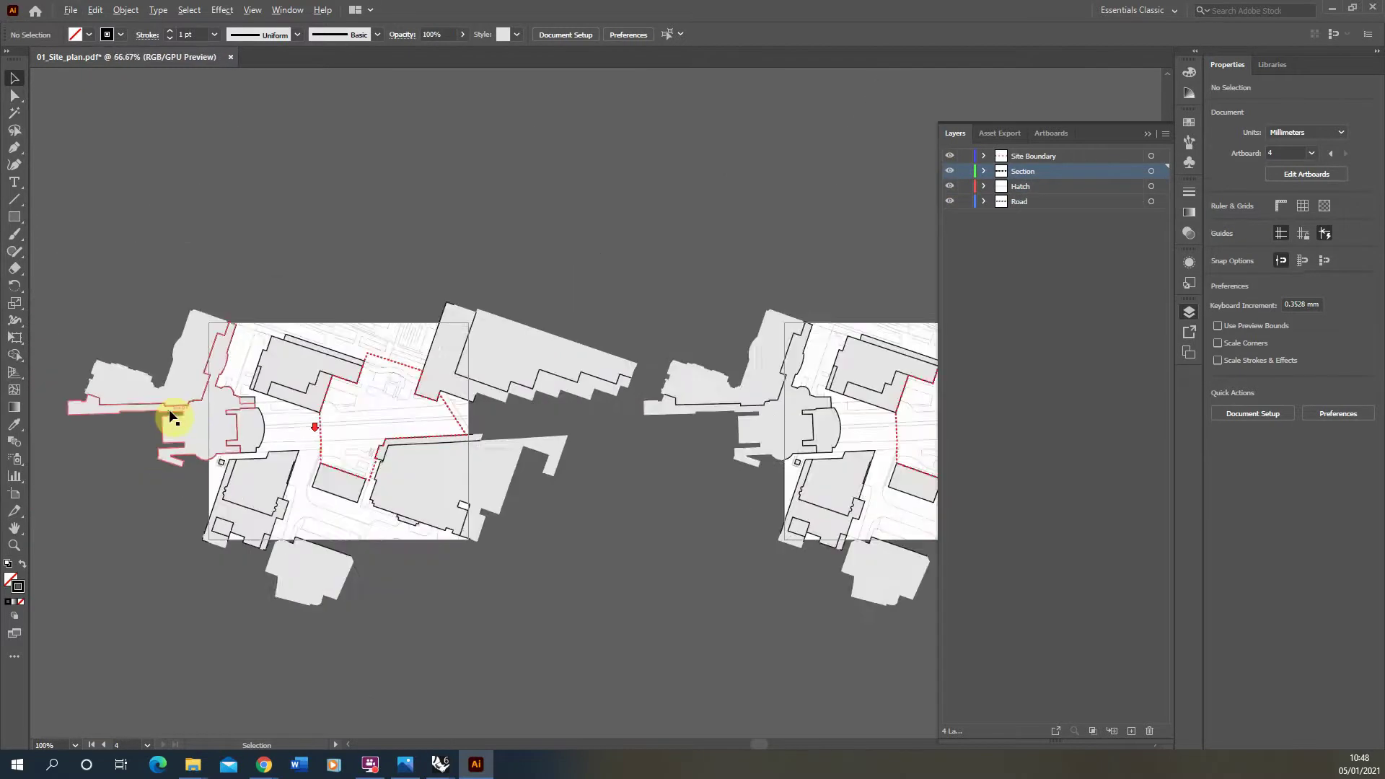
pyautogui.keyDown('alt'); pyautogui.scroll(-1, 172, 413); pyautogui.keyUp('alt')
pyautogui.keyDown('alt'); pyautogui.scroll(-1, 556, 417); pyautogui.keyUp('alt')
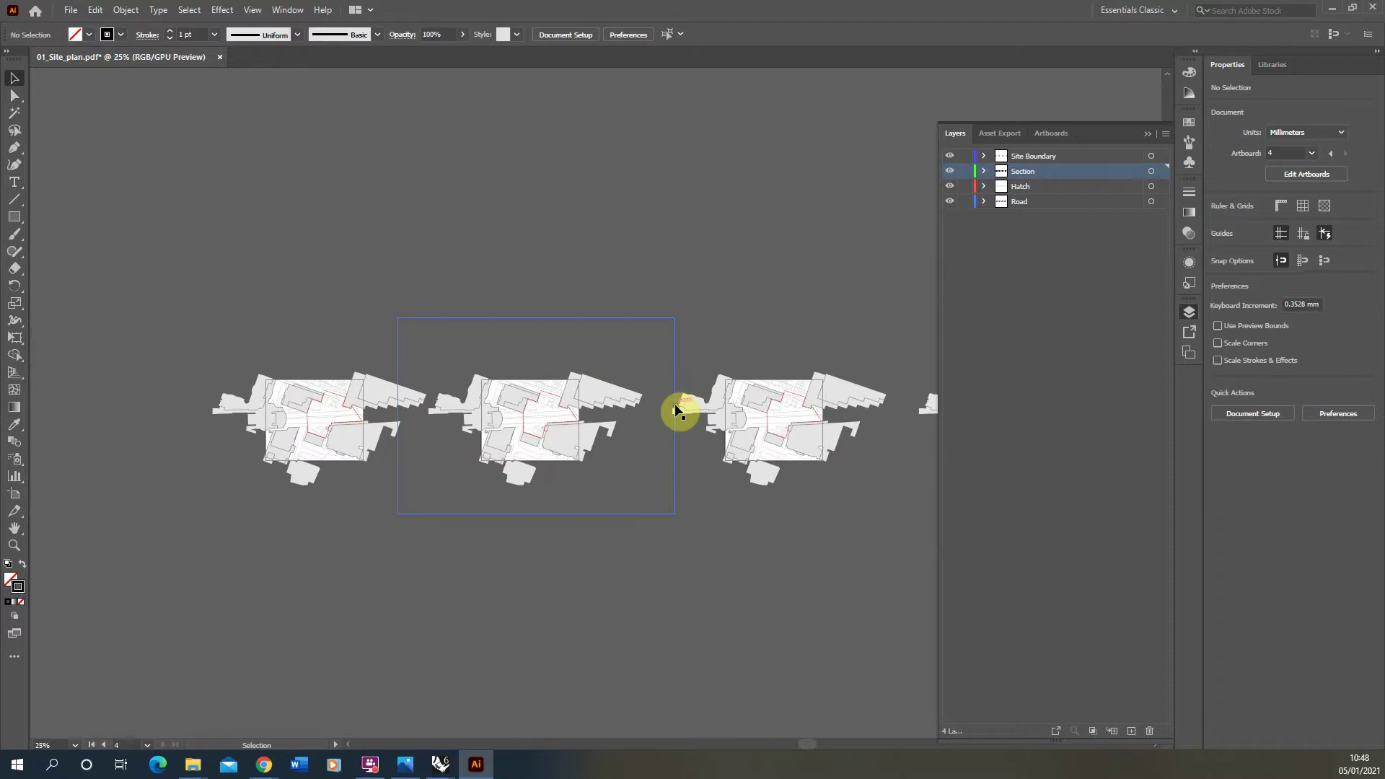
pyautogui.keyDown('alt'); pyautogui.scroll(-1, 544, 417); pyautogui.keyUp('alt')
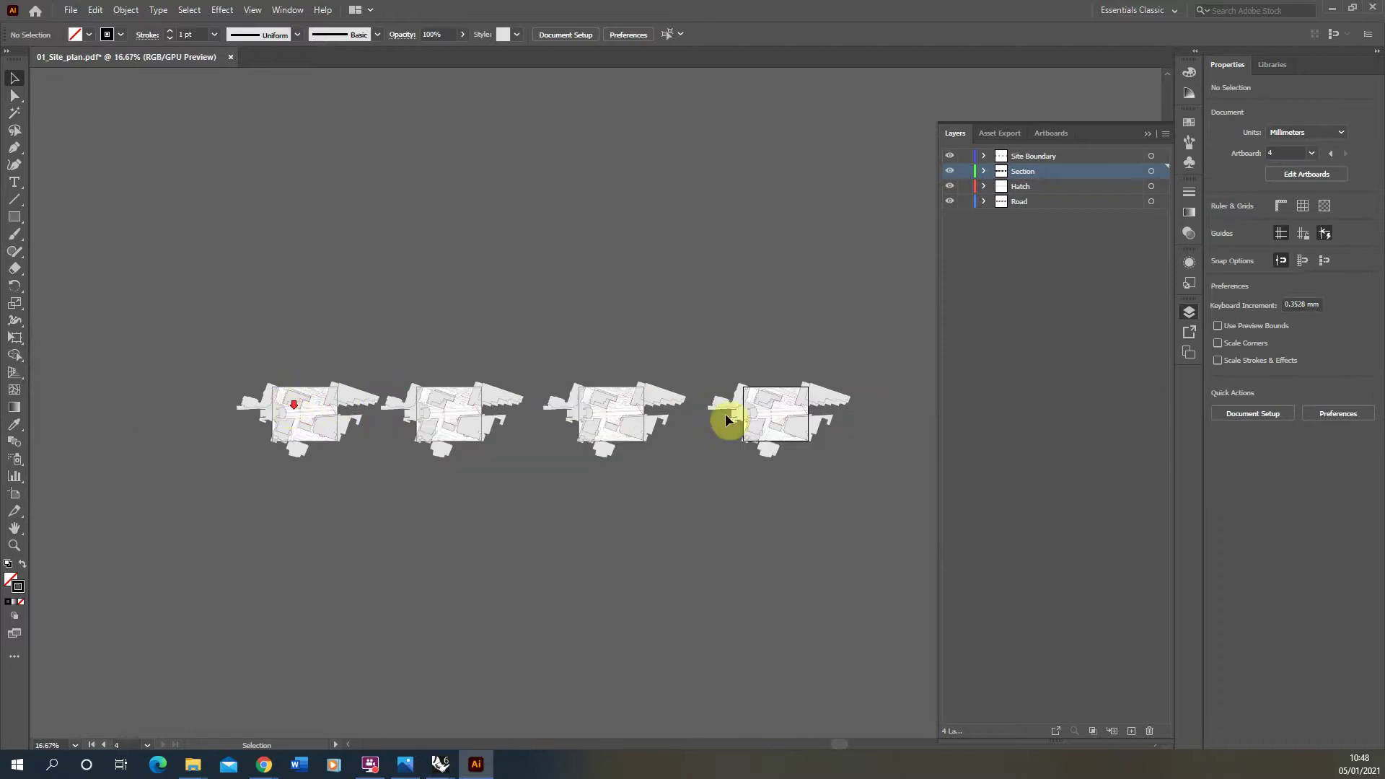
pyautogui.keyDown('alt'); pyautogui.scroll(2, 551, 406); pyautogui.keyUp('alt')
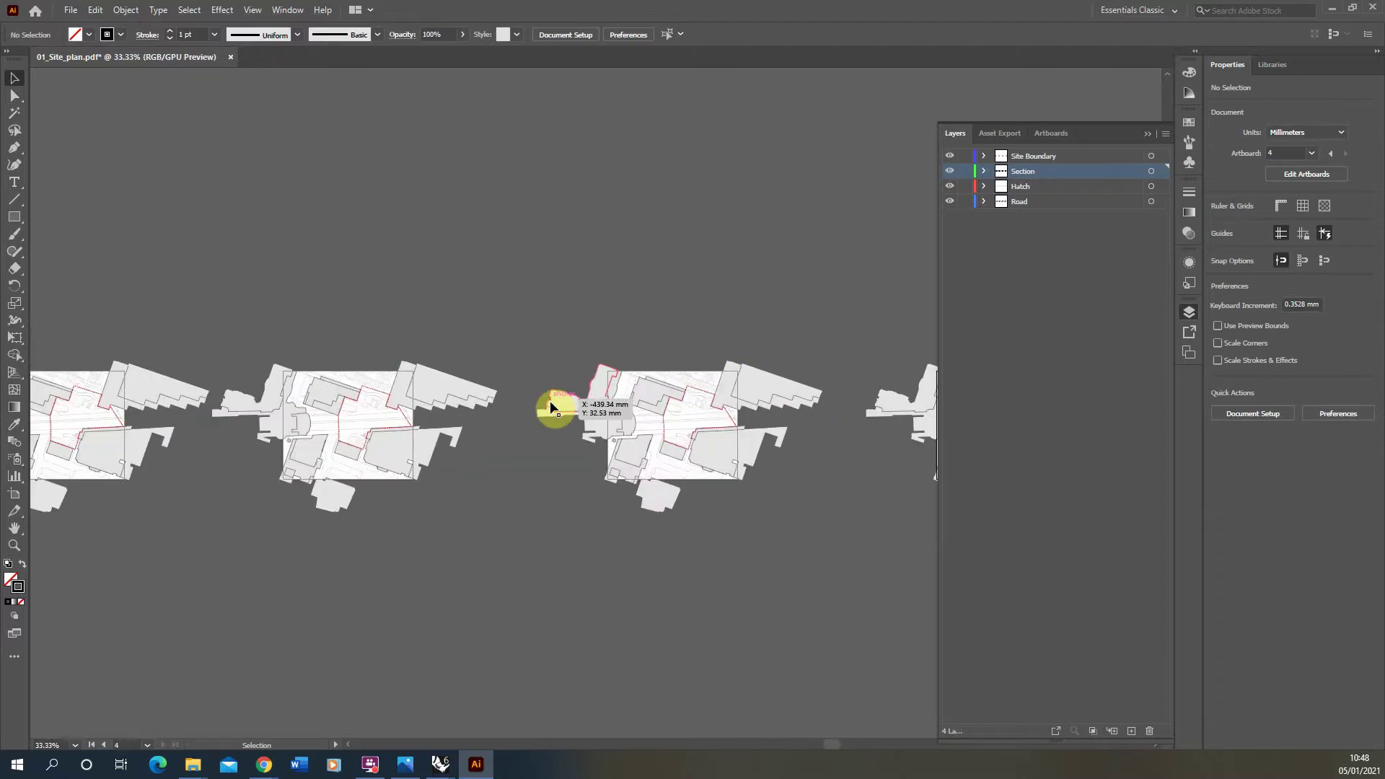
pyautogui.keyDown('alt'); pyautogui.scroll(2, 81, 406); pyautogui.keyUp('alt')
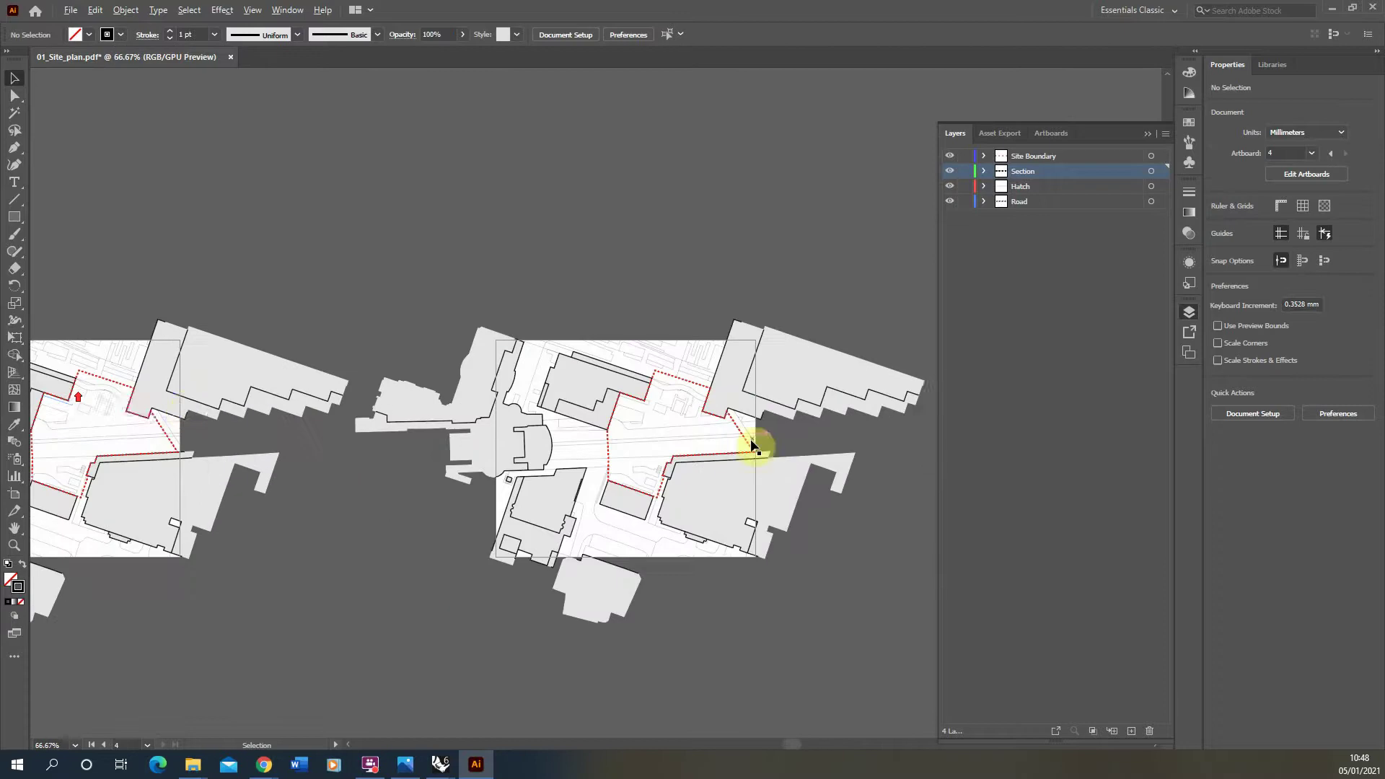
pyautogui.keyDown('alt'); pyautogui.scroll(-2, 640, 431); pyautogui.keyUp('alt')
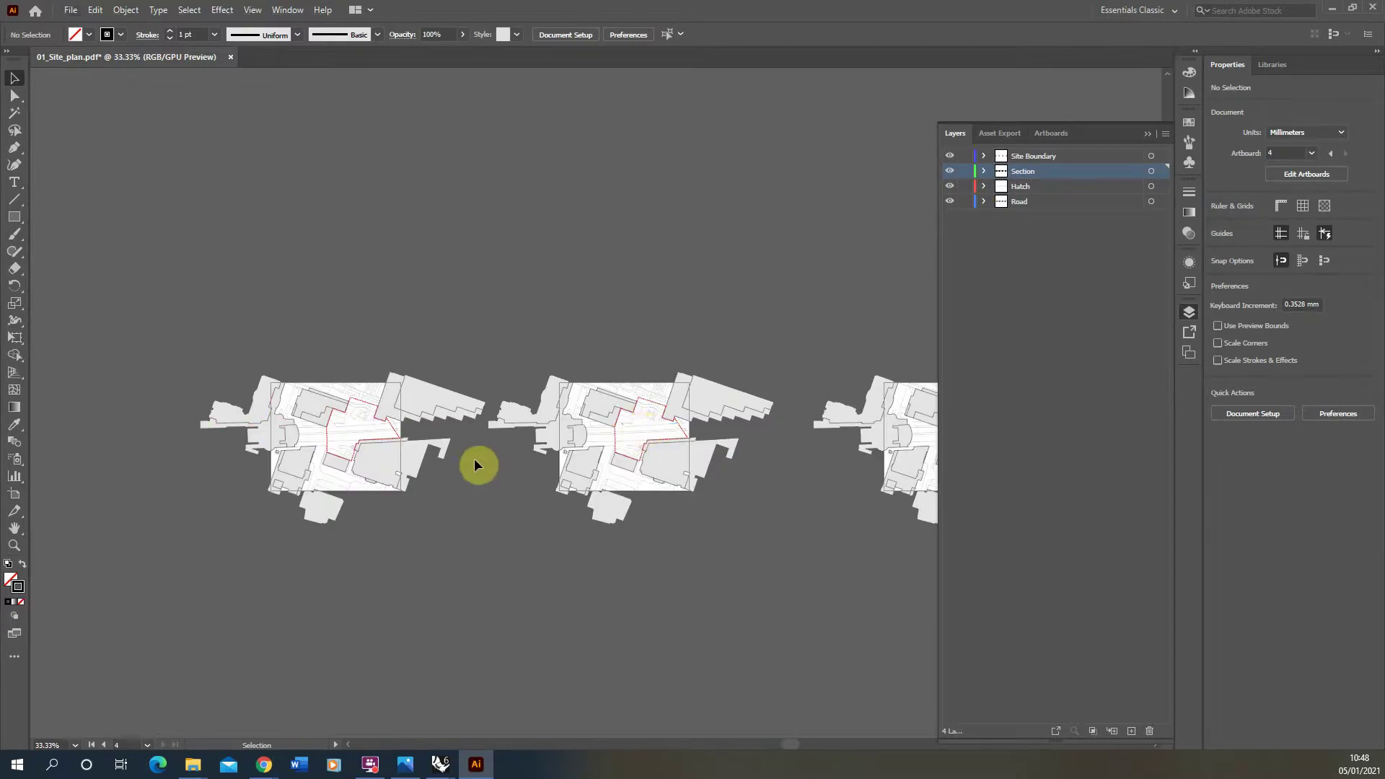
pyautogui.keyDown('alt'); pyautogui.scroll(3, 361, 415); pyautogui.keyUp('alt')
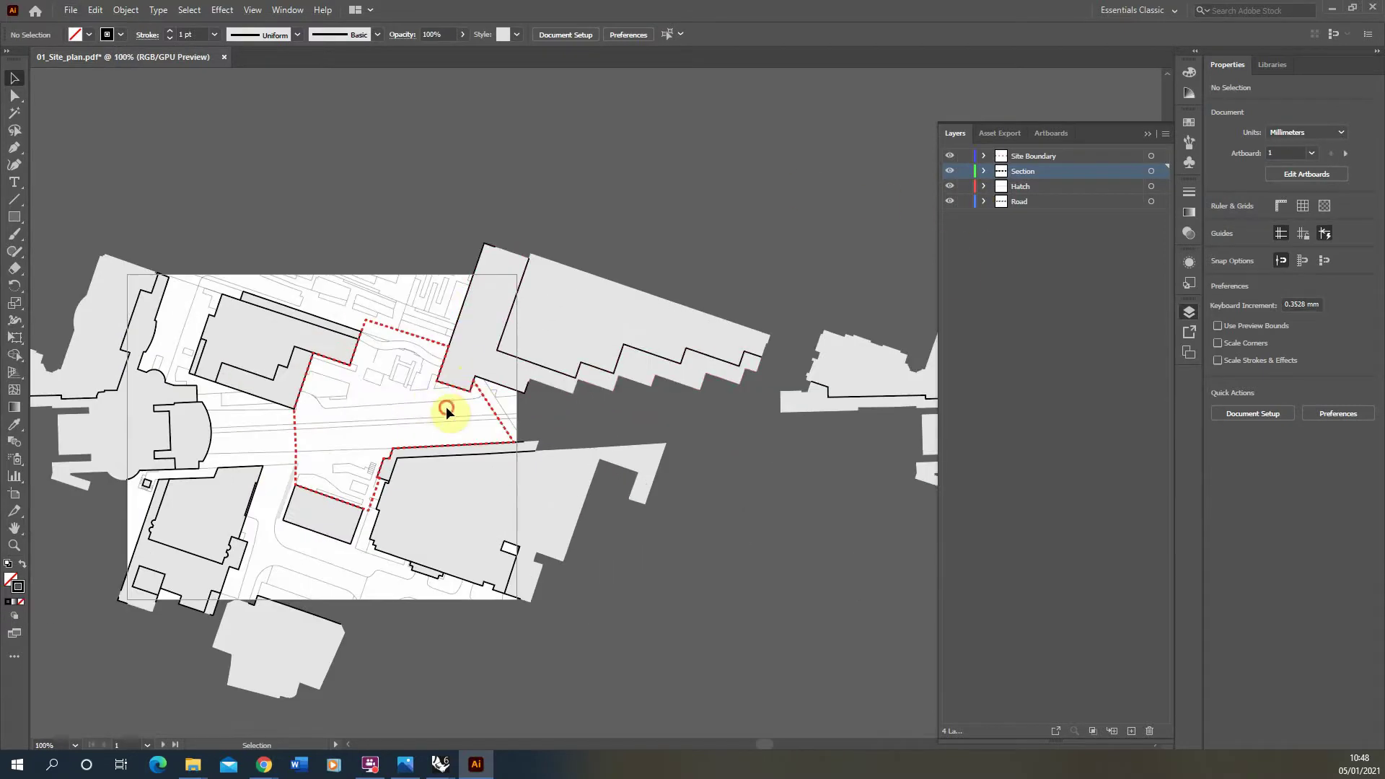
pyautogui.click(140, 498)
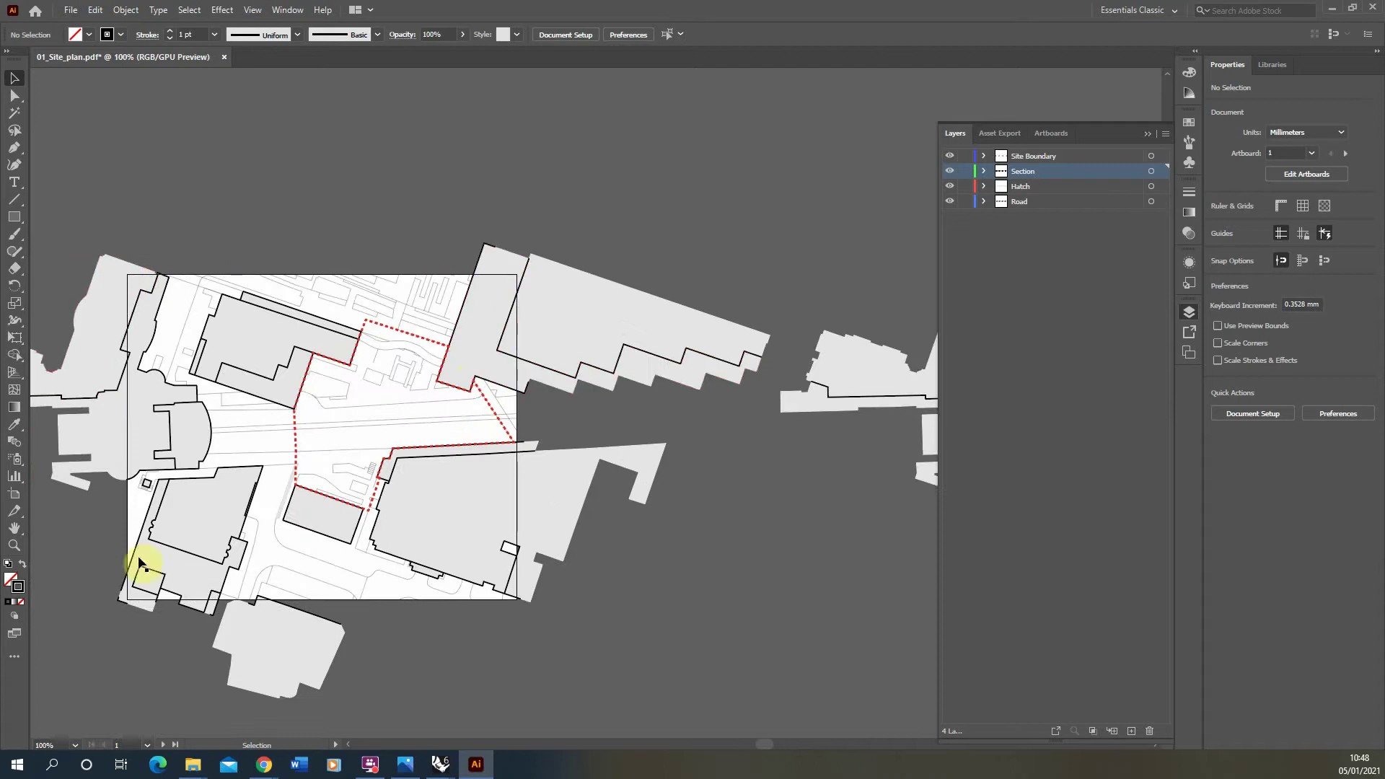
pyautogui.keyDown('alt'); pyautogui.scroll(-2, 127, 372); pyautogui.keyUp('alt')
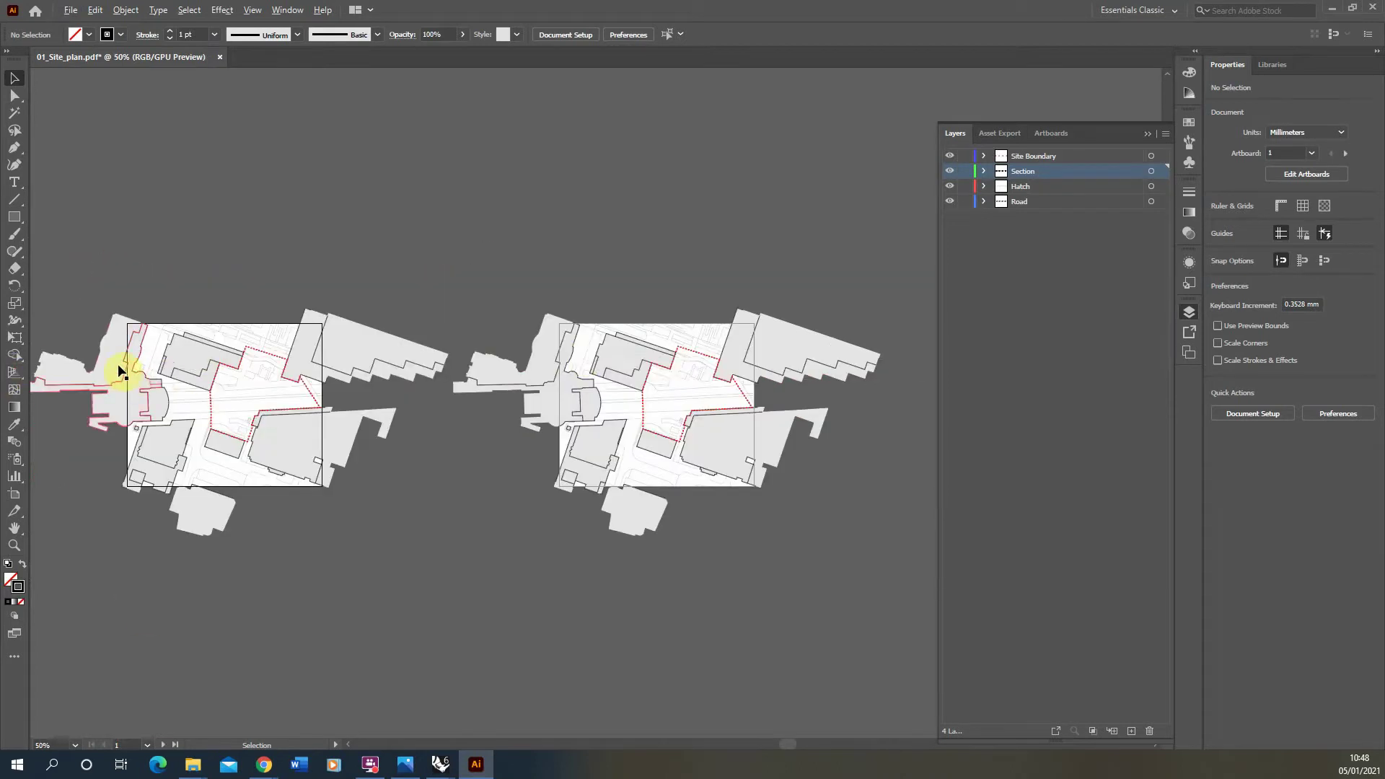
pyautogui.keyDown('alt'); pyautogui.scroll(4, 575, 344); pyautogui.keyUp('alt')
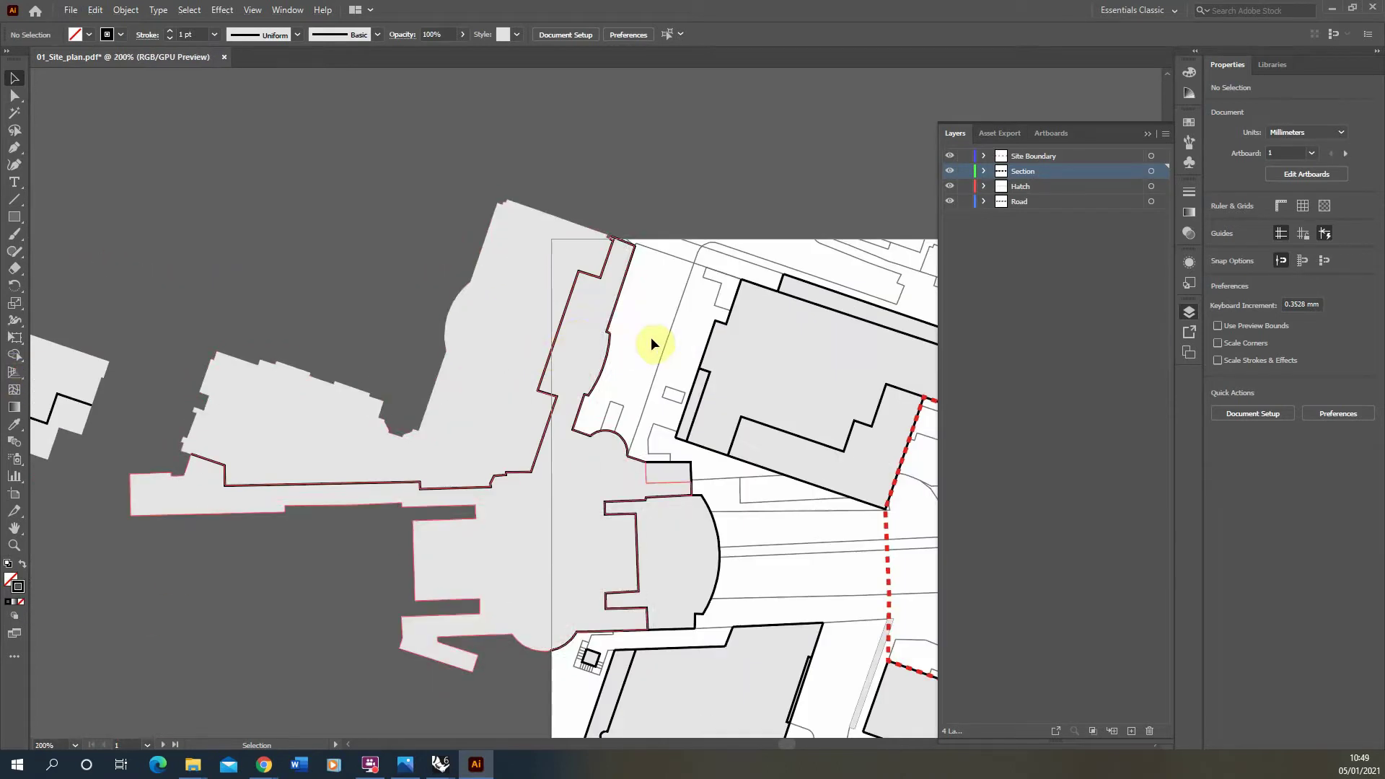
pyautogui.keyDown('alt'); pyautogui.scroll(-4, 151, 361); pyautogui.keyUp('alt')
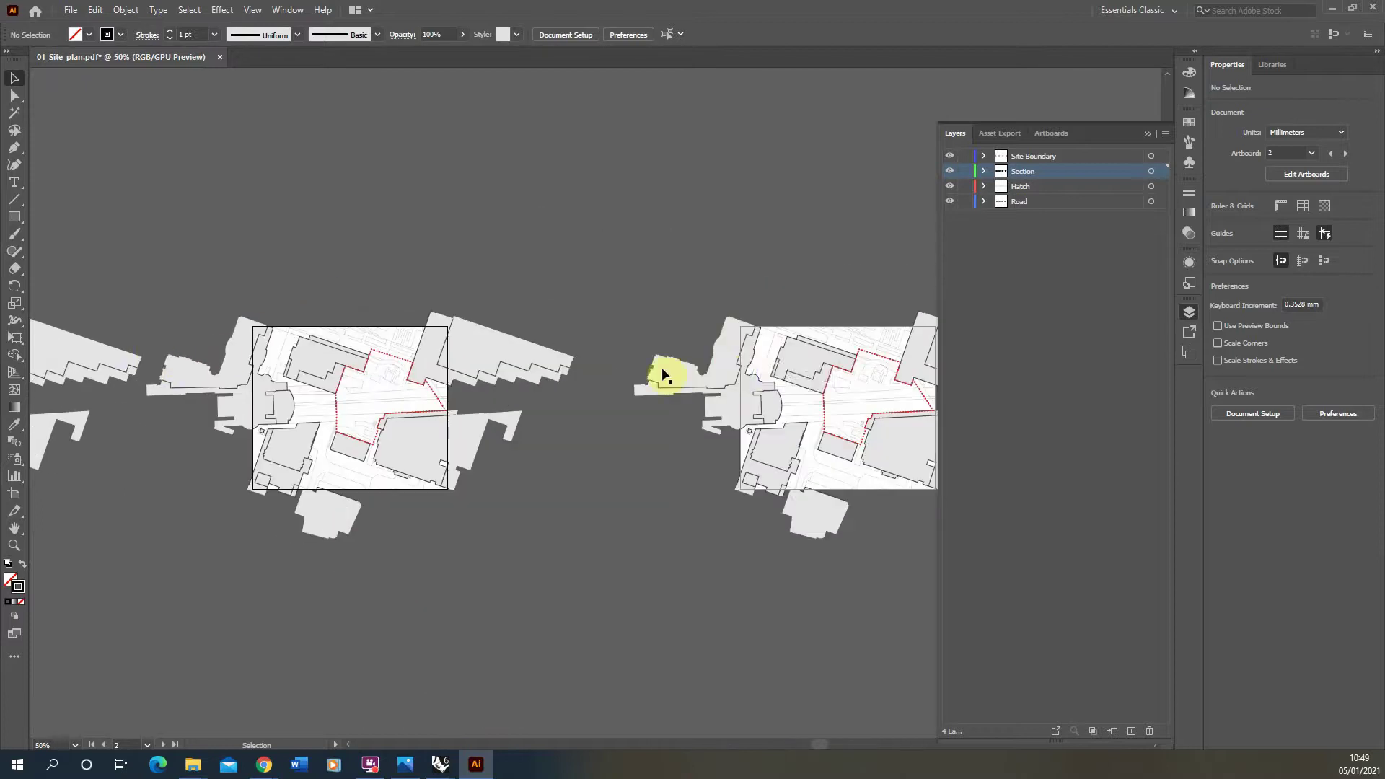
pyautogui.keyDown('alt'); pyautogui.scroll(4, 747, 338); pyautogui.keyUp('alt')
pyautogui.keyDown('alt'); pyautogui.scroll(-4, 600, 297); pyautogui.keyUp('alt')
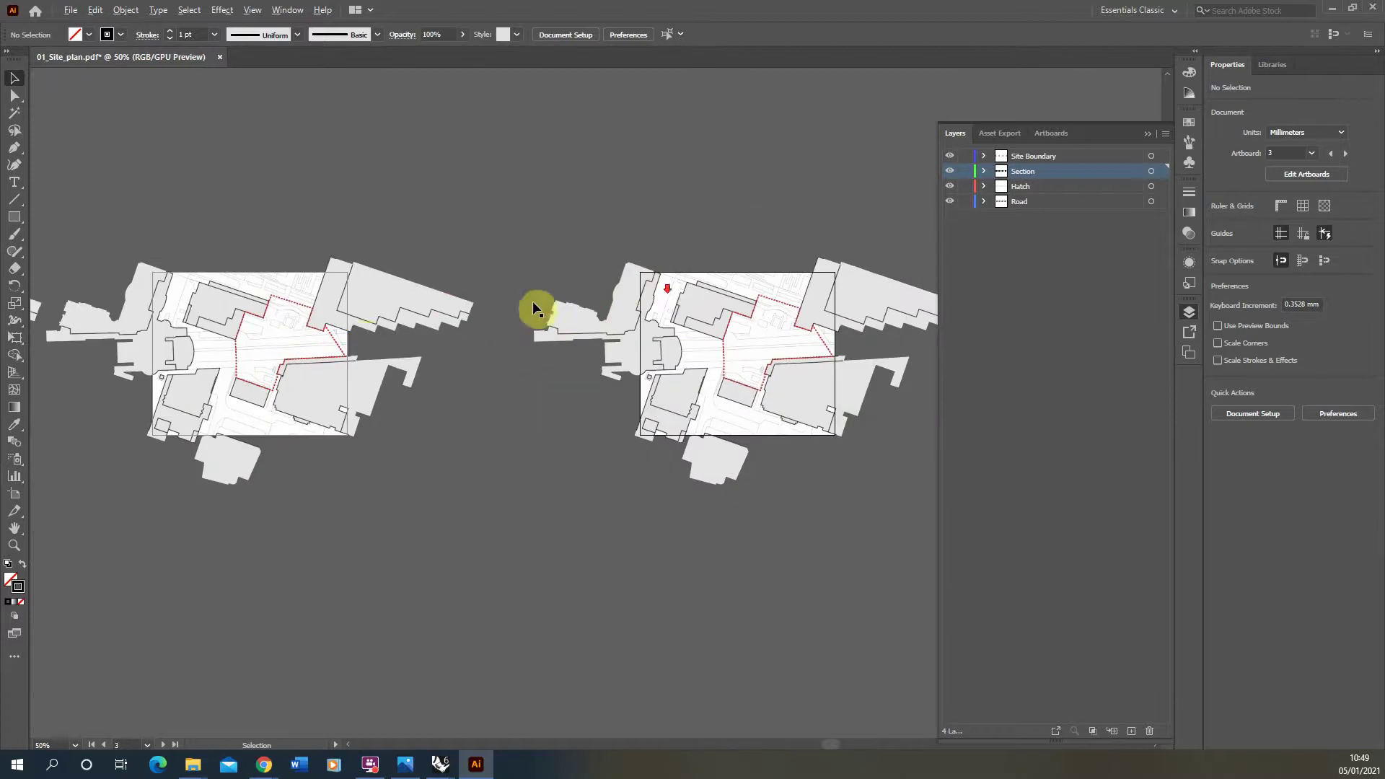
# Lock all the layers, leaving only the Section and Road layers unlocked
pyautogui.keyDown('alt'); pyautogui.scroll(2, 267, 345); pyautogui.keyUp('alt')
pyautogui.keyDown('alt'); pyautogui.scroll(1, 266, 345); pyautogui.keyUp('alt')
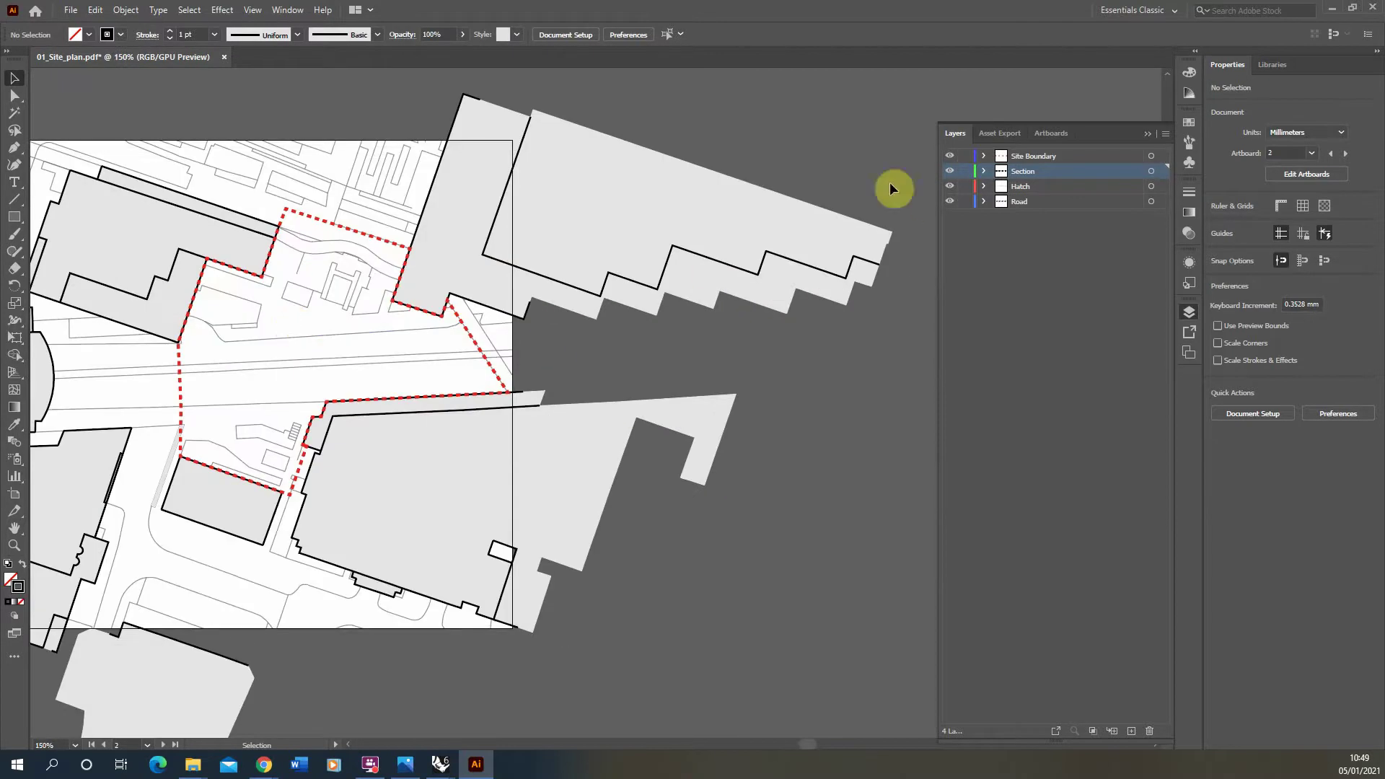
pyautogui.moveTo(969, 191); pyautogui.dragTo(967, 151)
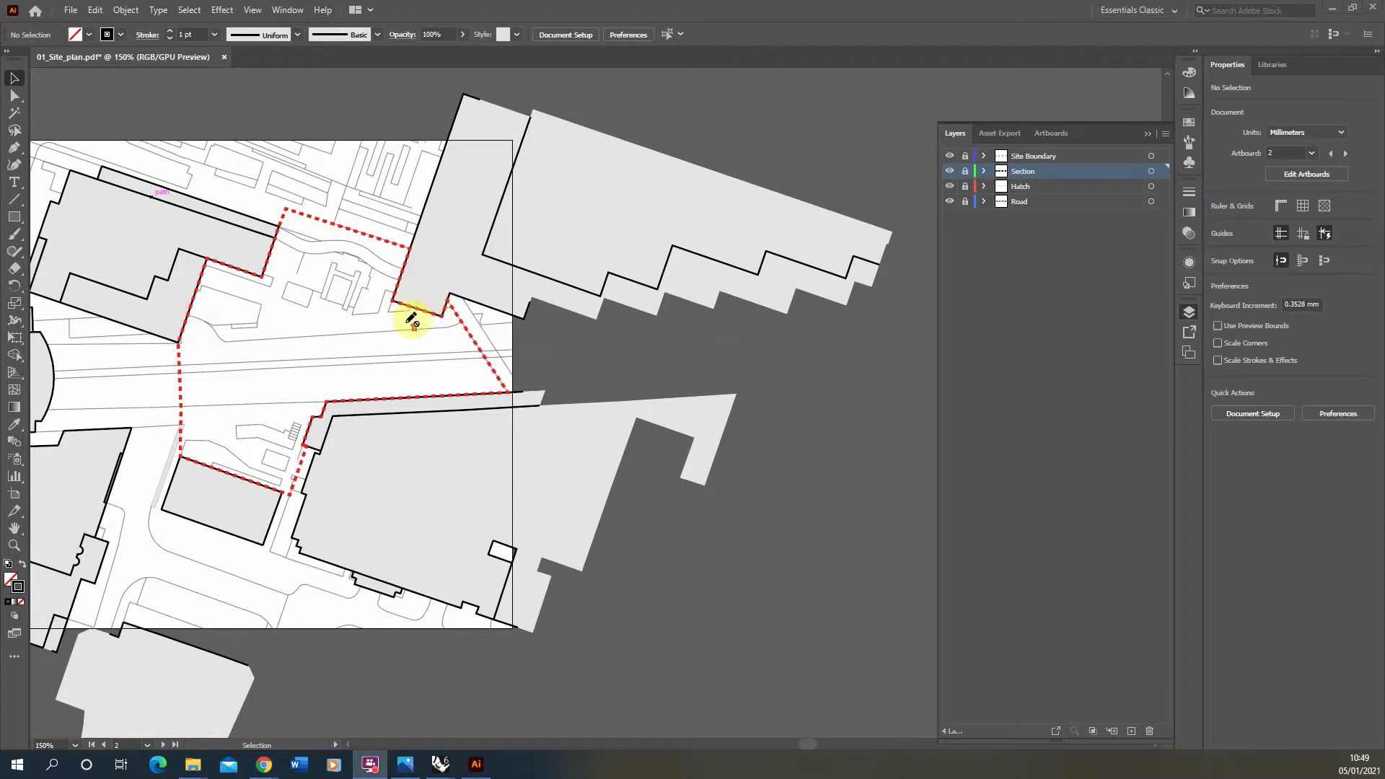
pyautogui.hscroll(-4, 397, 303)
pyautogui.keyDown('alt'); pyautogui.scroll(-2, 633, 331); pyautogui.keyUp('alt')
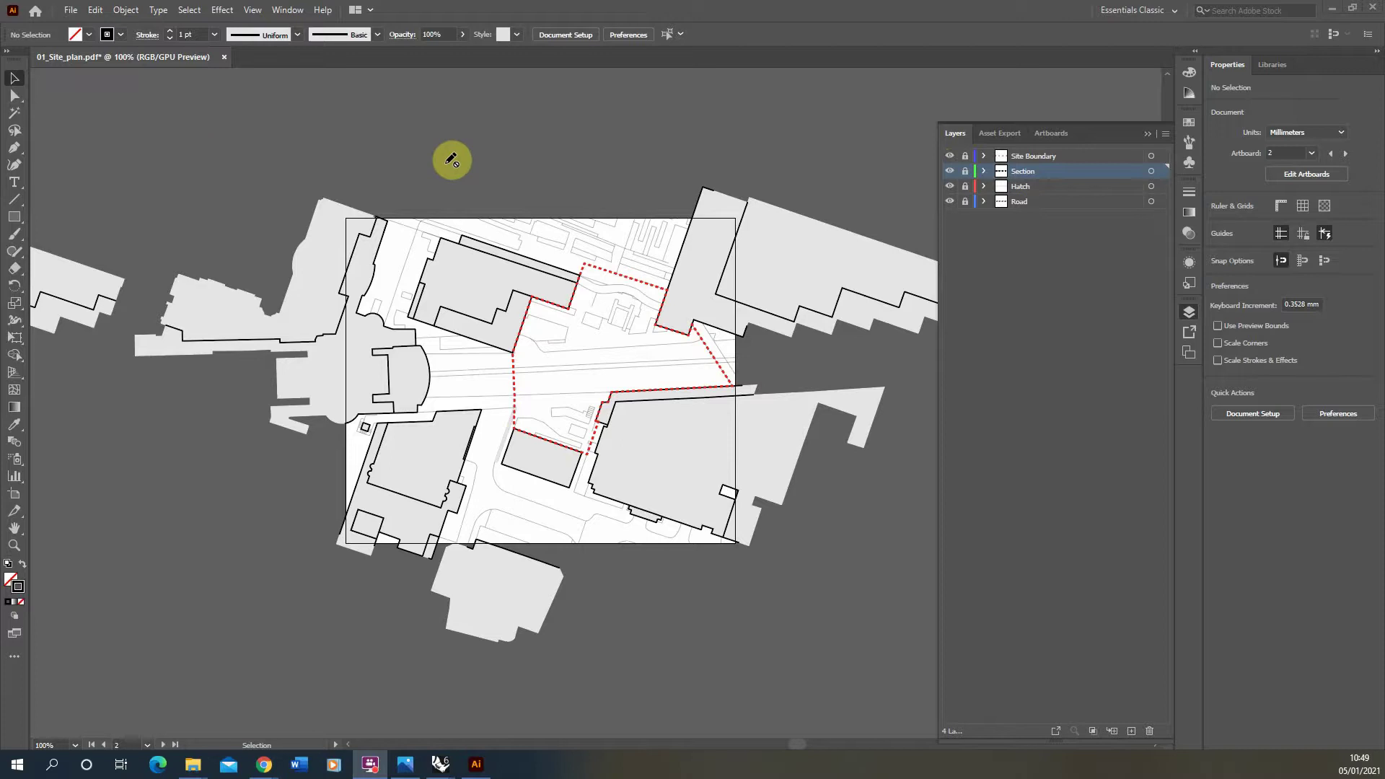
pyautogui.click(965, 171)
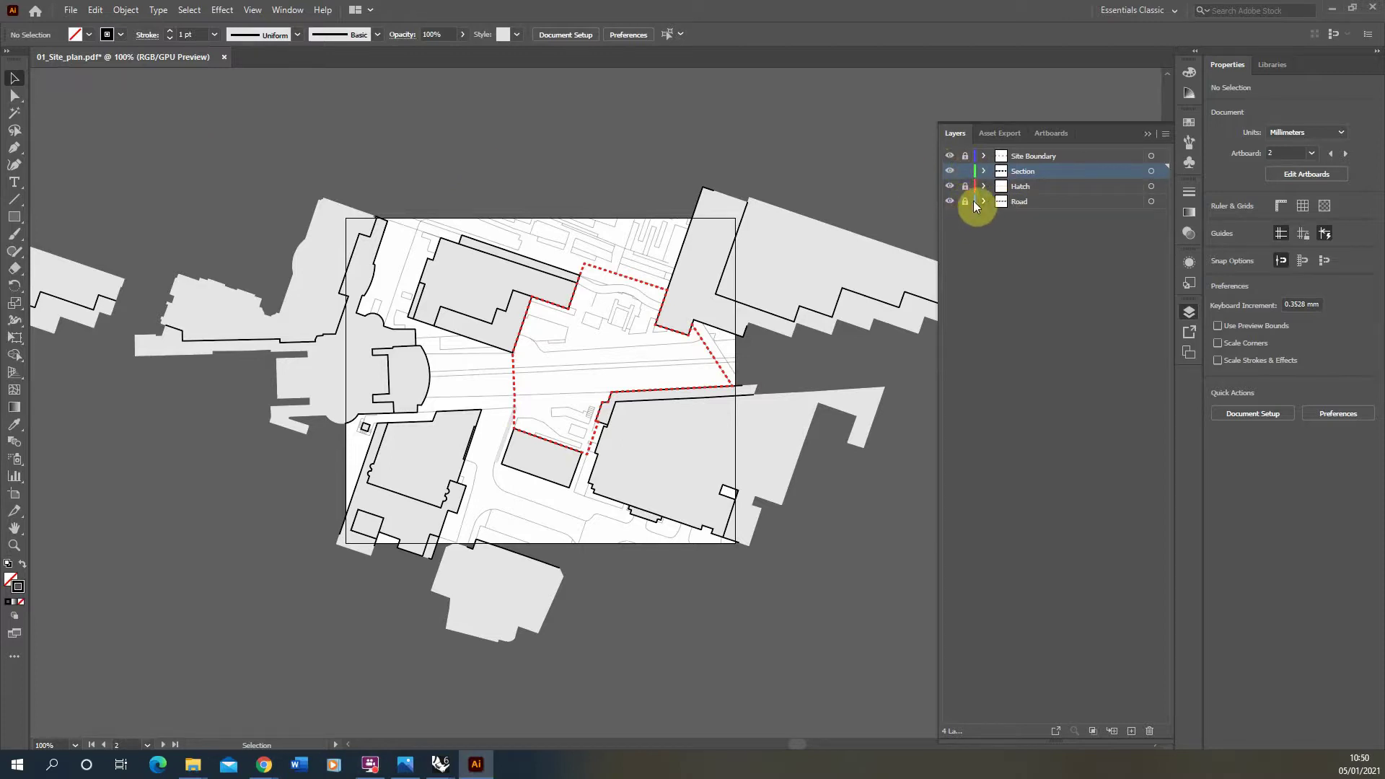
pyautogui.click(965, 202)
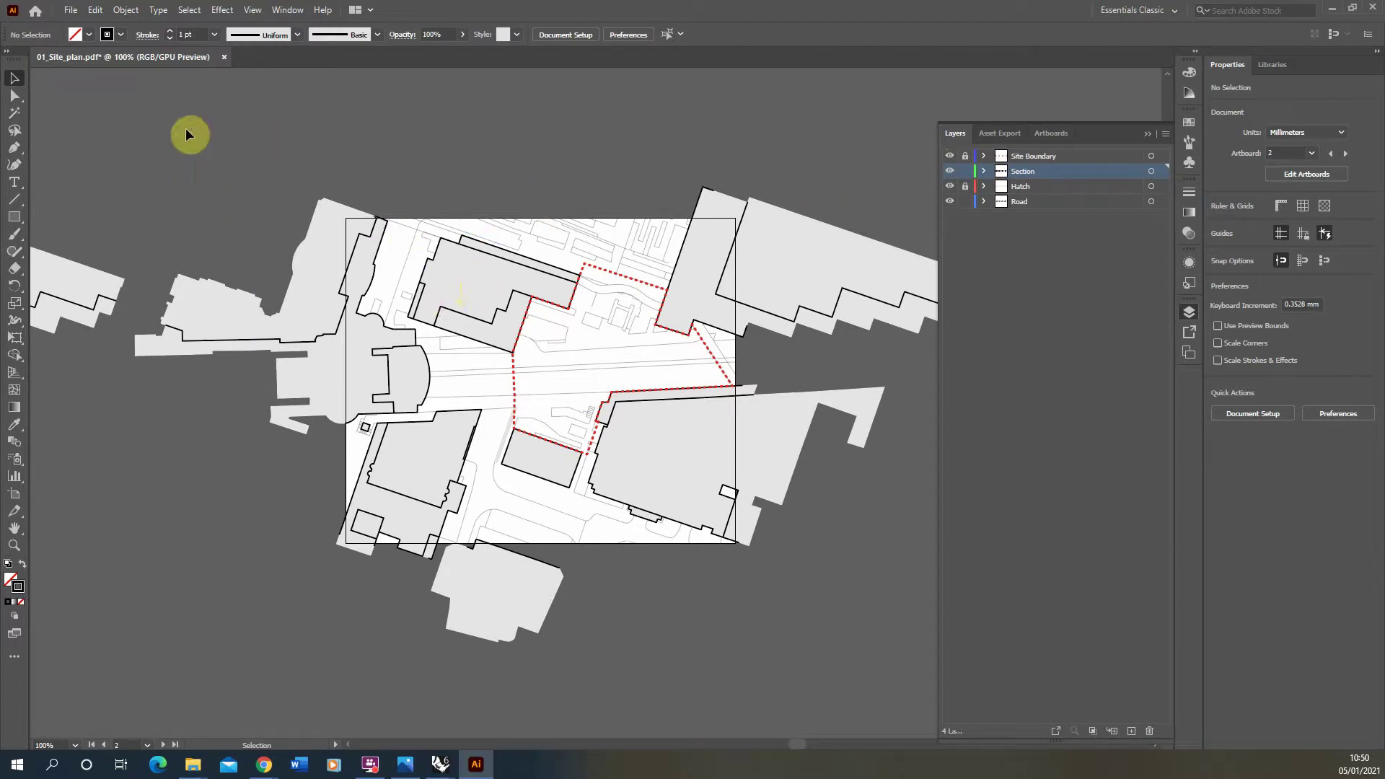
pyautogui.moveTo(167, 116); pyautogui.dragTo(833, 618)
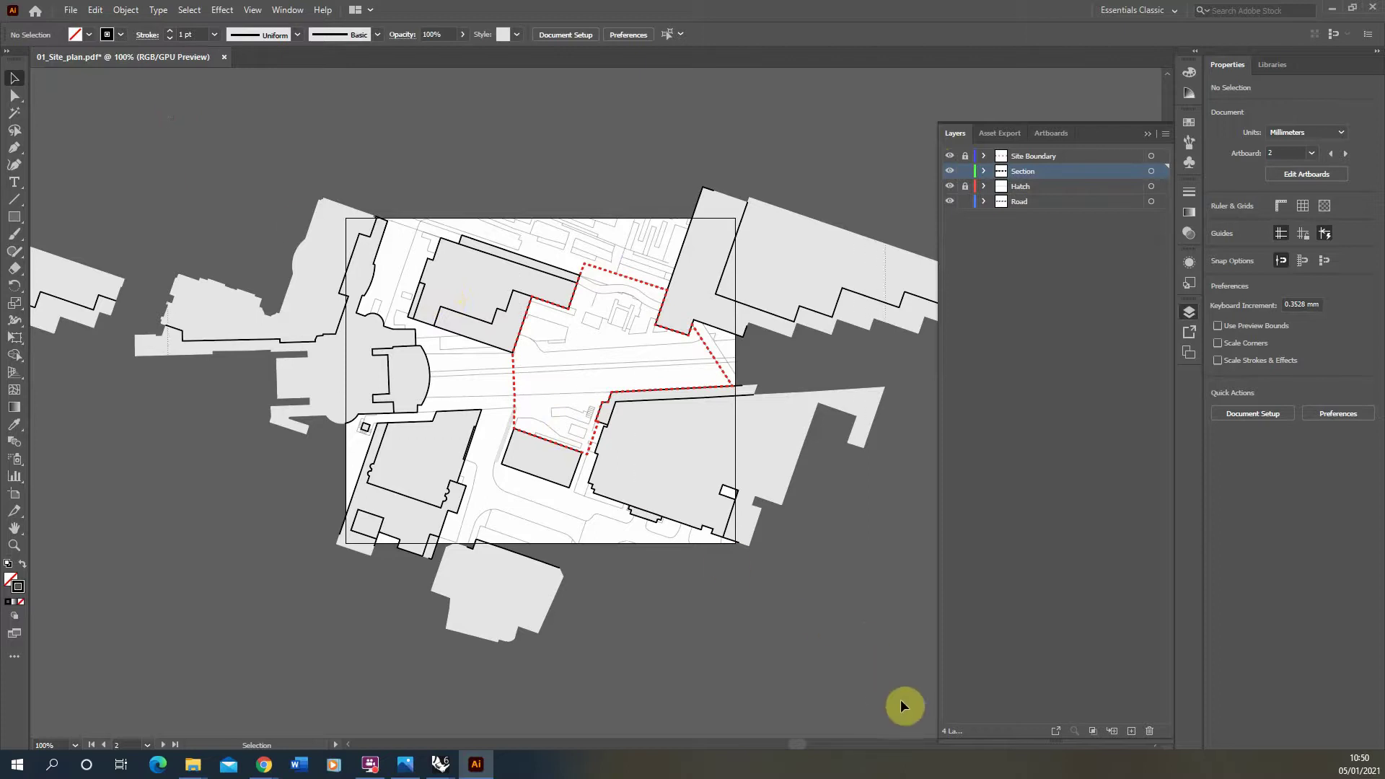
pyautogui.moveTo(887, 680); pyautogui.dragTo(887, 680)
pyautogui.keyDown('alt'); pyautogui.scroll(-1, 474, 310); pyautogui.keyUp('alt')
pyautogui.keyDown('alt'); pyautogui.scroll(-1, 474, 311); pyautogui.keyUp('alt')
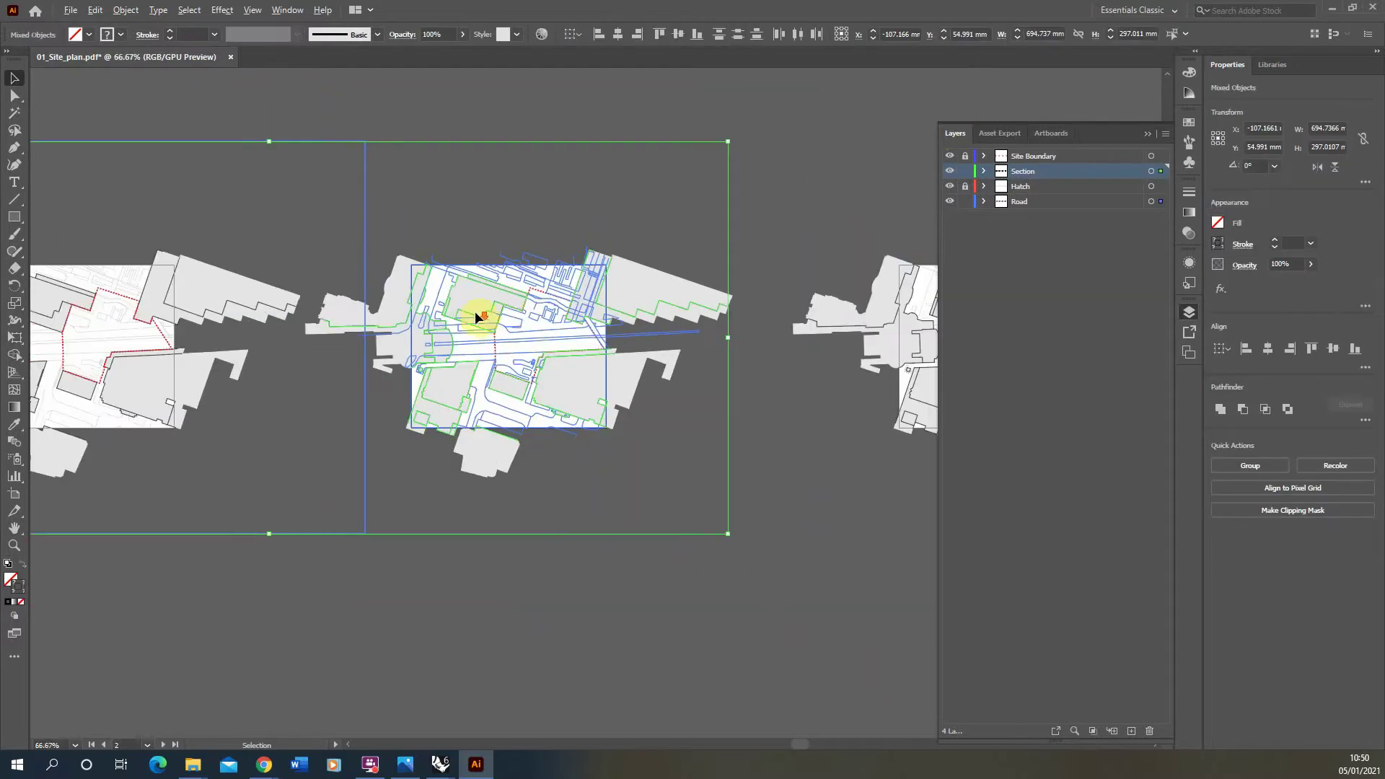
pyautogui.keyDown('alt'); pyautogui.scroll(1, 395, 309); pyautogui.keyUp('alt')
pyautogui.keyDown('alt'); pyautogui.scroll(-1, 617, 370); pyautogui.keyUp('alt')
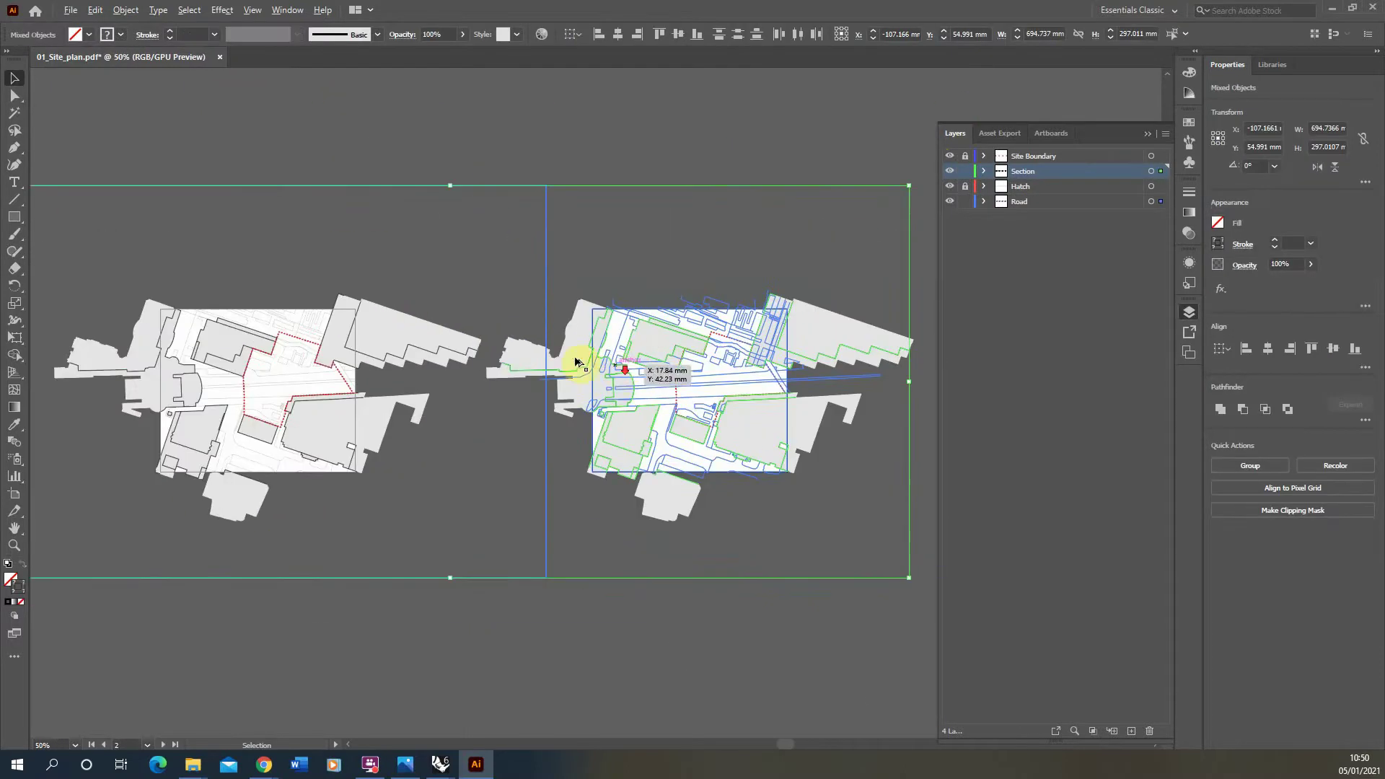
pyautogui.click(514, 310)
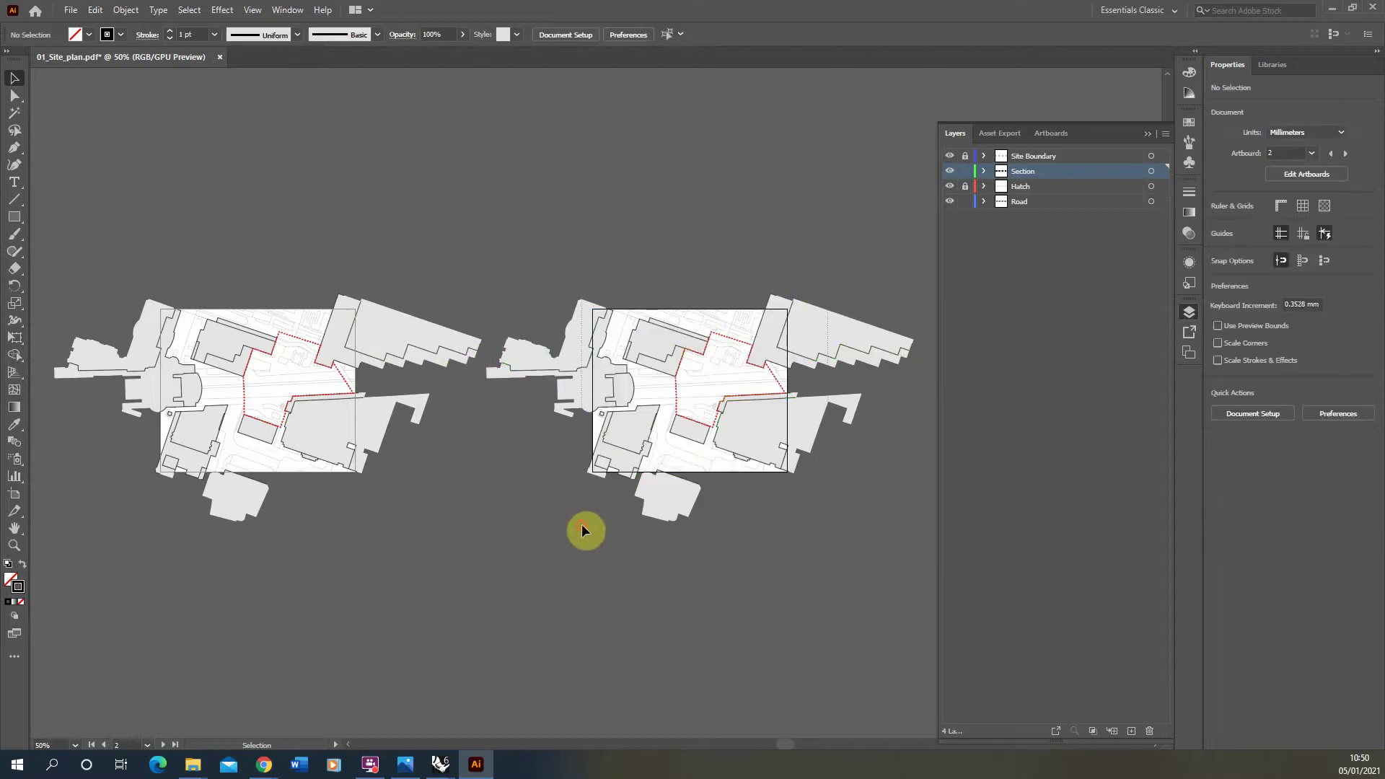
# Select and copy all the Section and Road linework of the site plan on the second artboard
pyautogui.click(656, 484)
pyautogui.keyDown('alt'); pyautogui.scroll(2, 473, 345); pyautogui.keyUp('alt')
pyautogui.keyDown('alt'); pyautogui.scroll(-1, 559, 287); pyautogui.keyUp('alt')
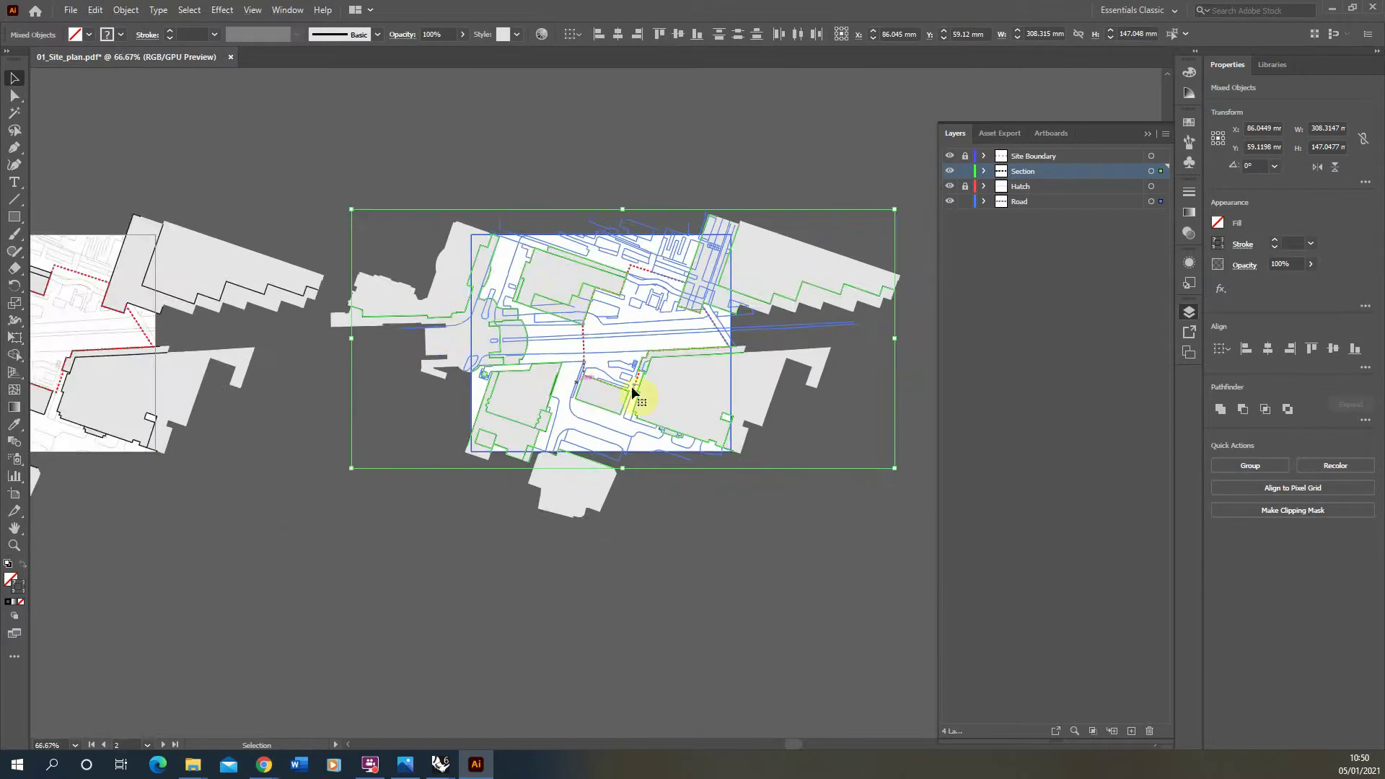
pyautogui.keyDown('alt'); pyautogui.scroll(1, 618, 388); pyautogui.keyUp('alt')
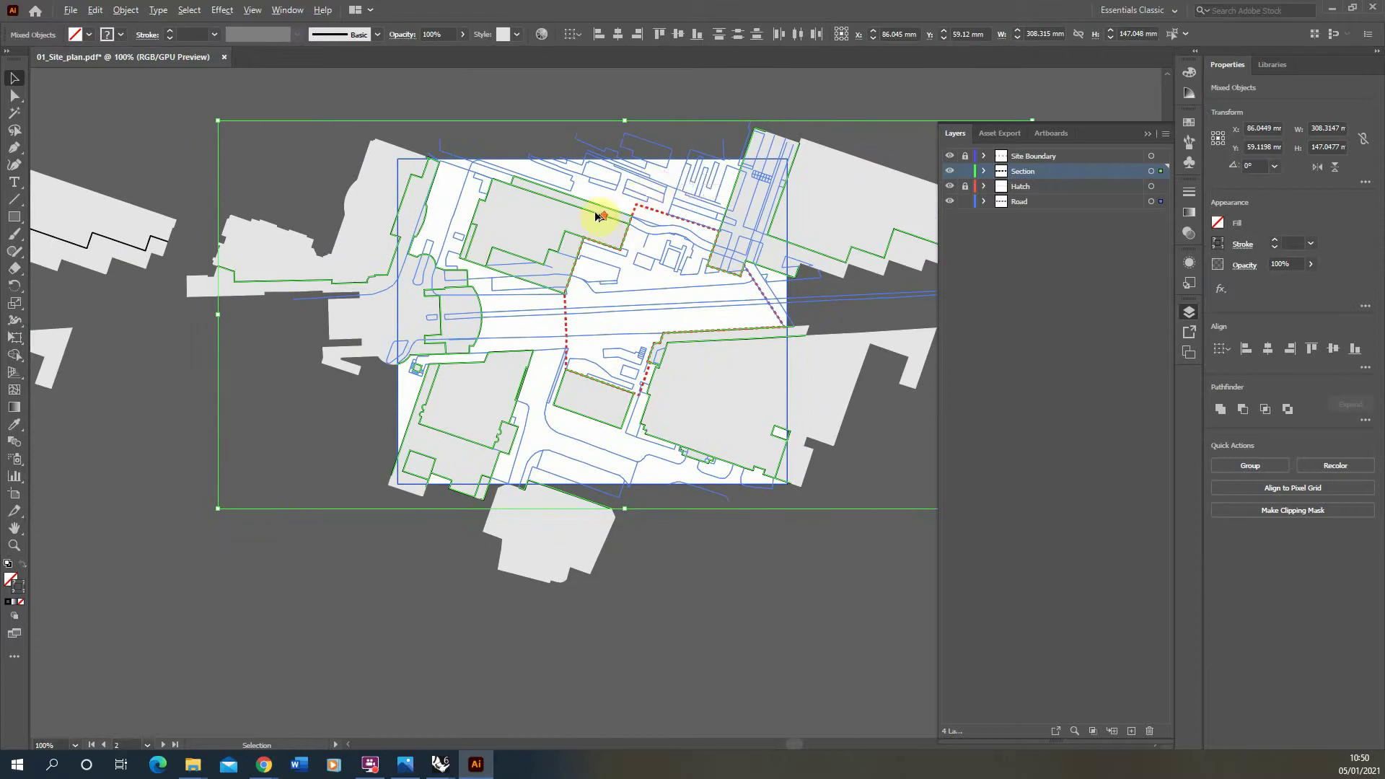
pyautogui.keyDown('alt'); pyautogui.scroll(1, 596, 230); pyautogui.keyUp('alt')
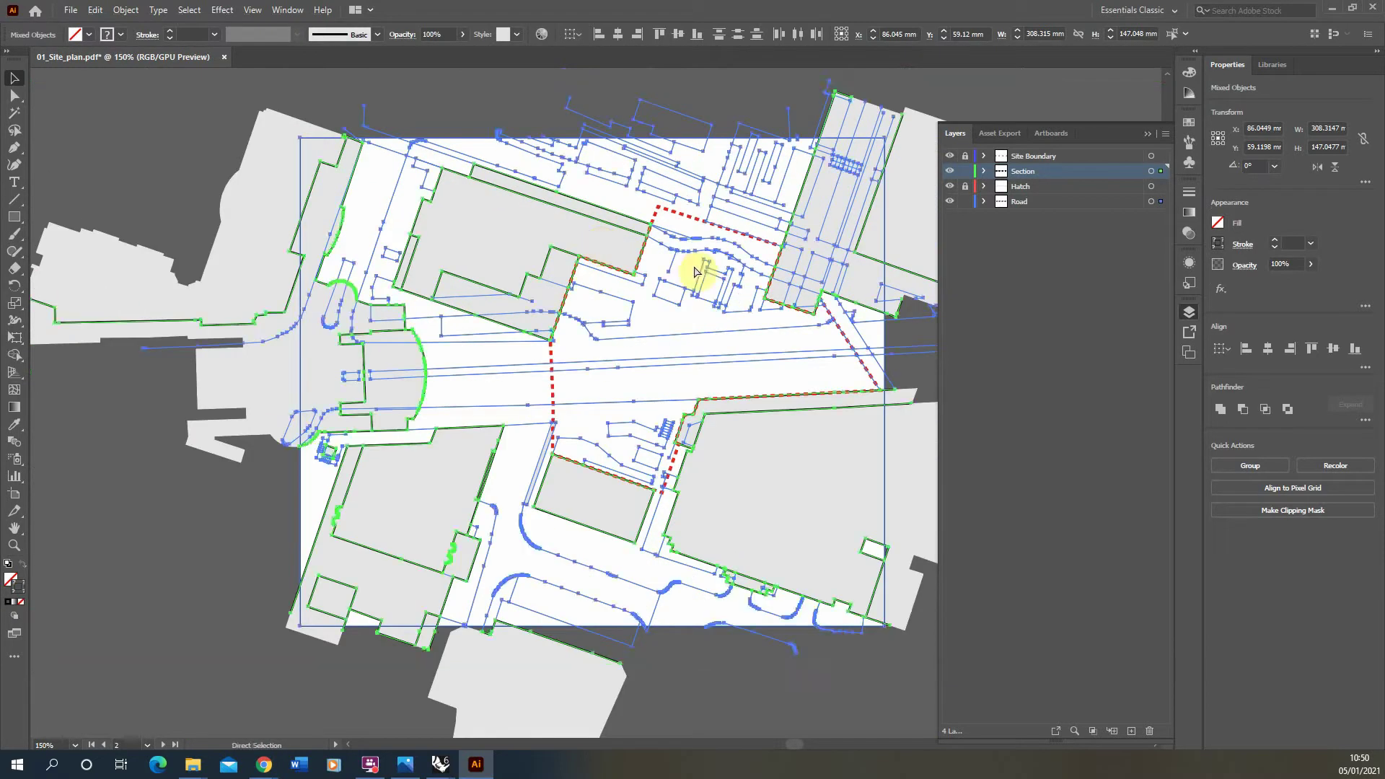
# Add a new layer below the Road layer and name it Live Paint
pyautogui.click(1047, 201)
pyautogui.click(1131, 731)
pyautogui.doubleClick(1027, 217)
pyautogui.write('Live POaint')
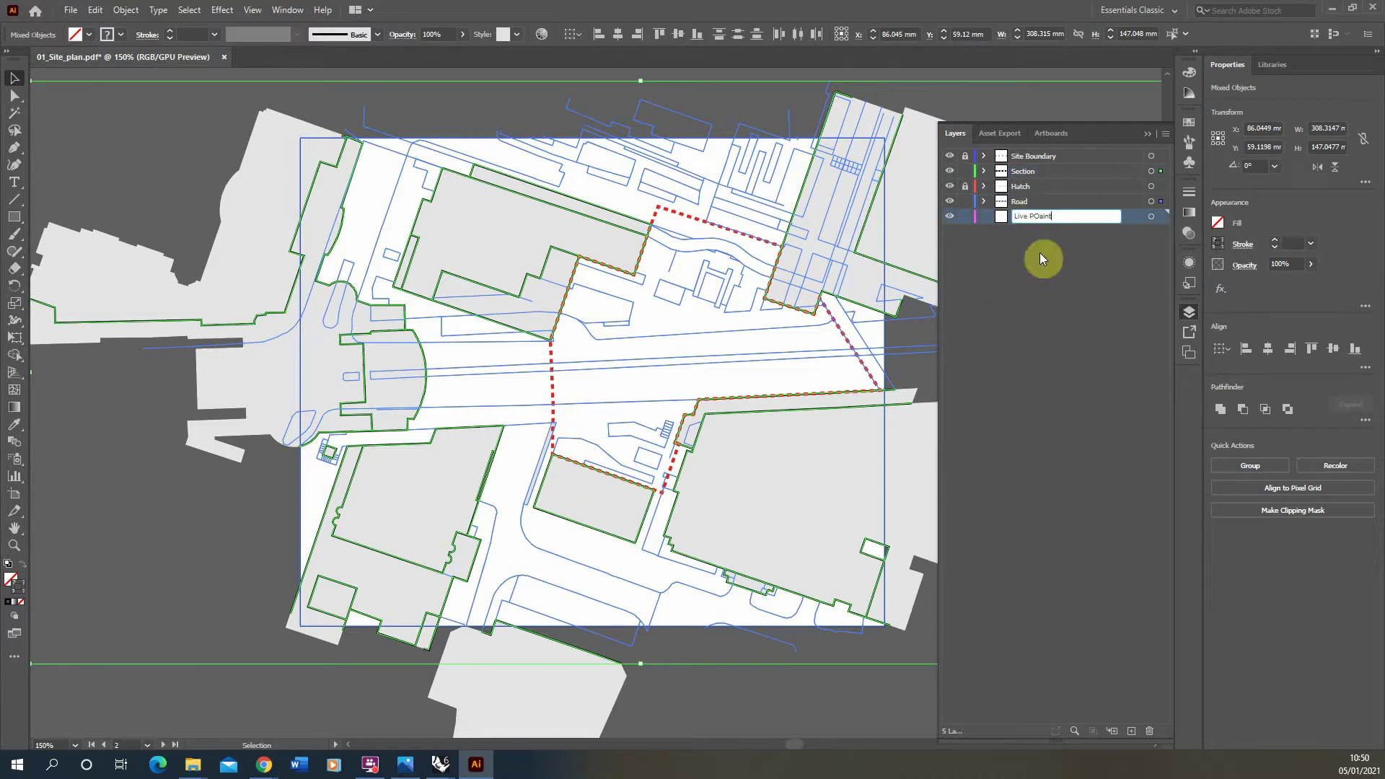
pyautogui.press('BackSpace')
pyautogui.press('BackSpace')
pyautogui.press('BackSpace')
pyautogui.press('BackSpace')
pyautogui.press('BackSpace')
pyautogui.write('aint')
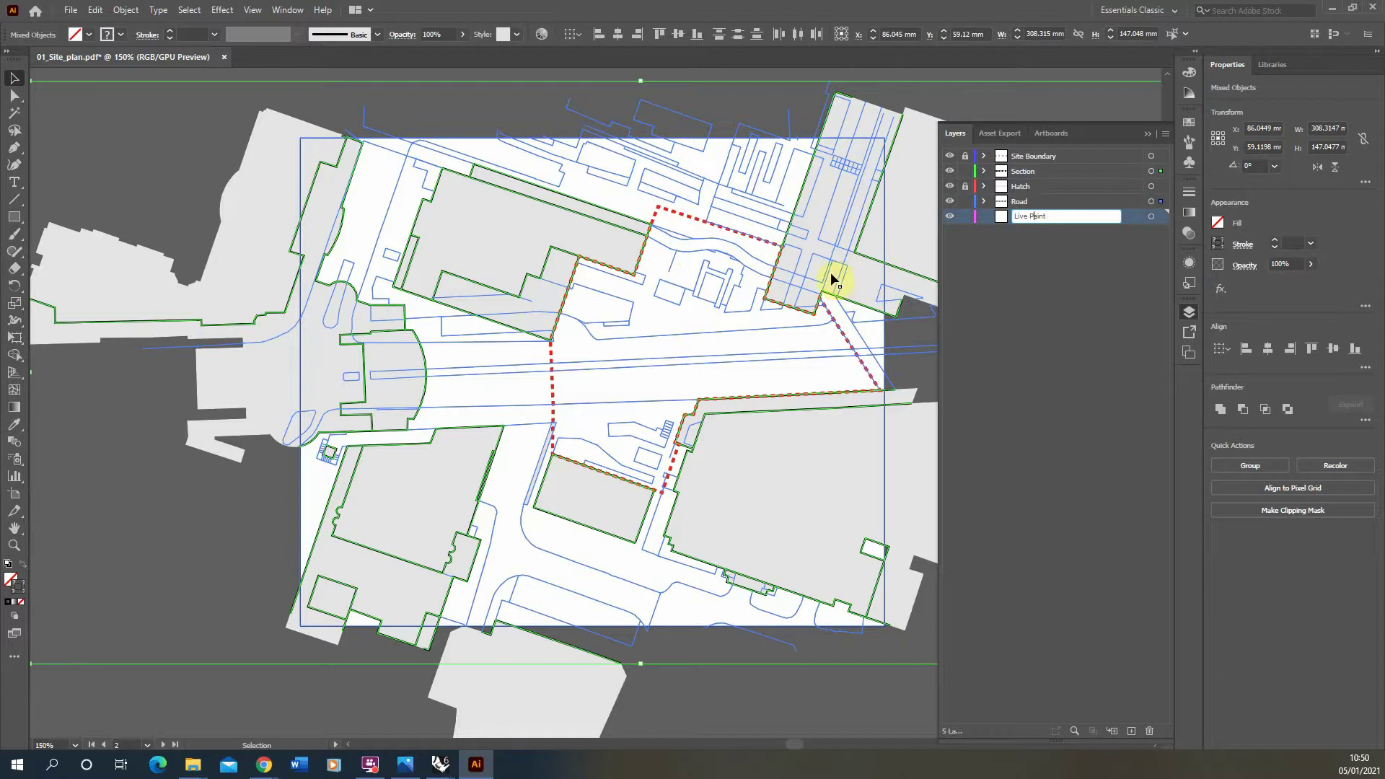
# Lock the Road and Section layers and paste the copied linework in place on the Live Paint layer
pyautogui.click(711, 332)
pyautogui.click(965, 201)
pyautogui.click(965, 171)
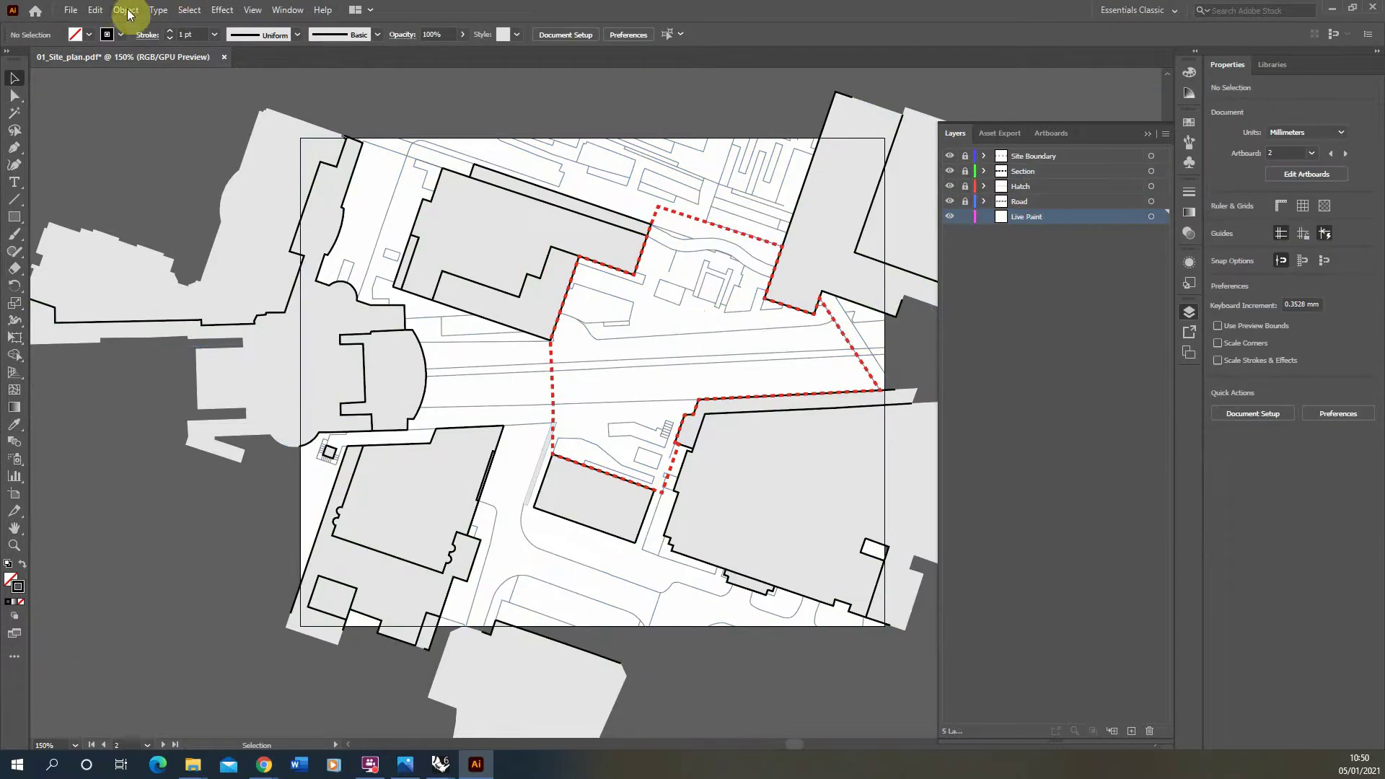
pyautogui.click(96, 11)
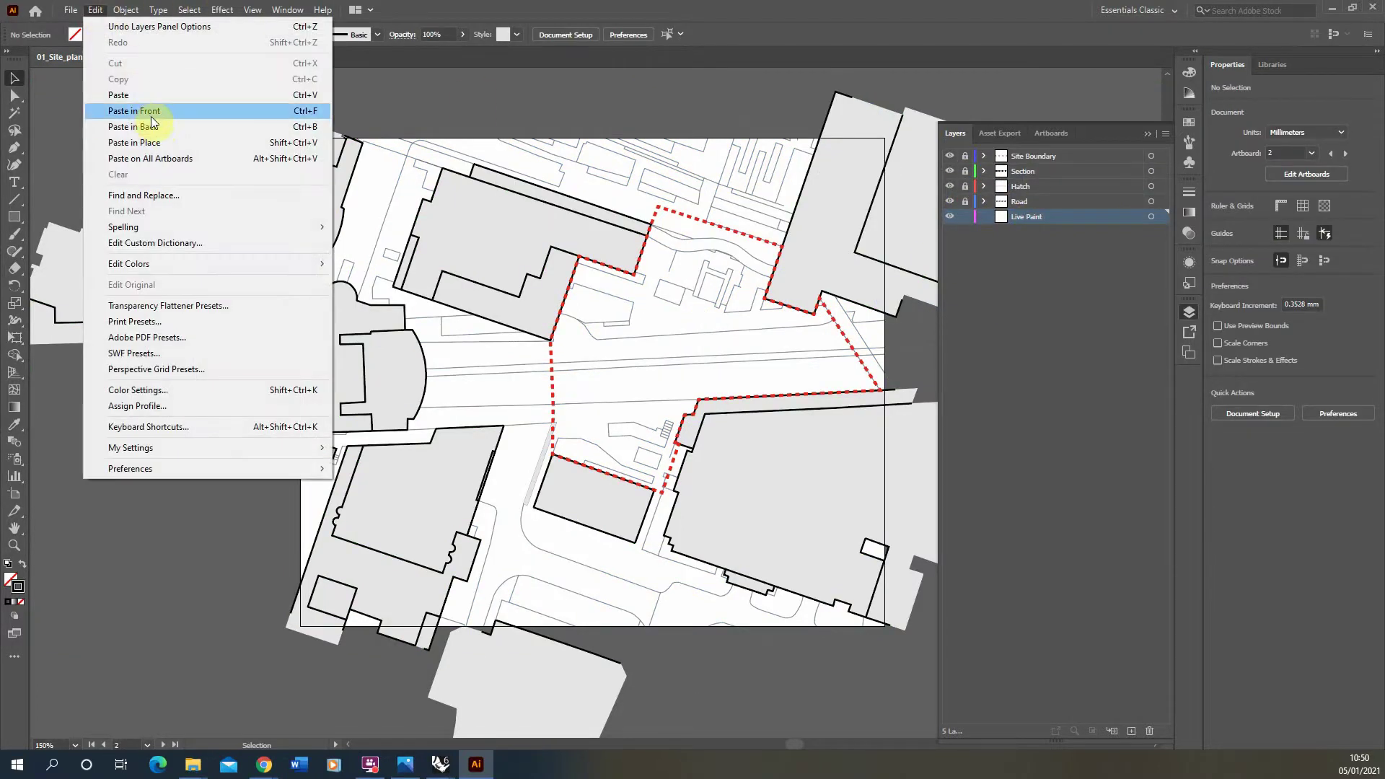
pyautogui.click(170, 144)
# Examine the pasted linework on the second artboard, up close and alongside the neighbouring site plans
pyautogui.keyDown('alt'); pyautogui.scroll(-4, 611, 272); pyautogui.keyUp('alt')
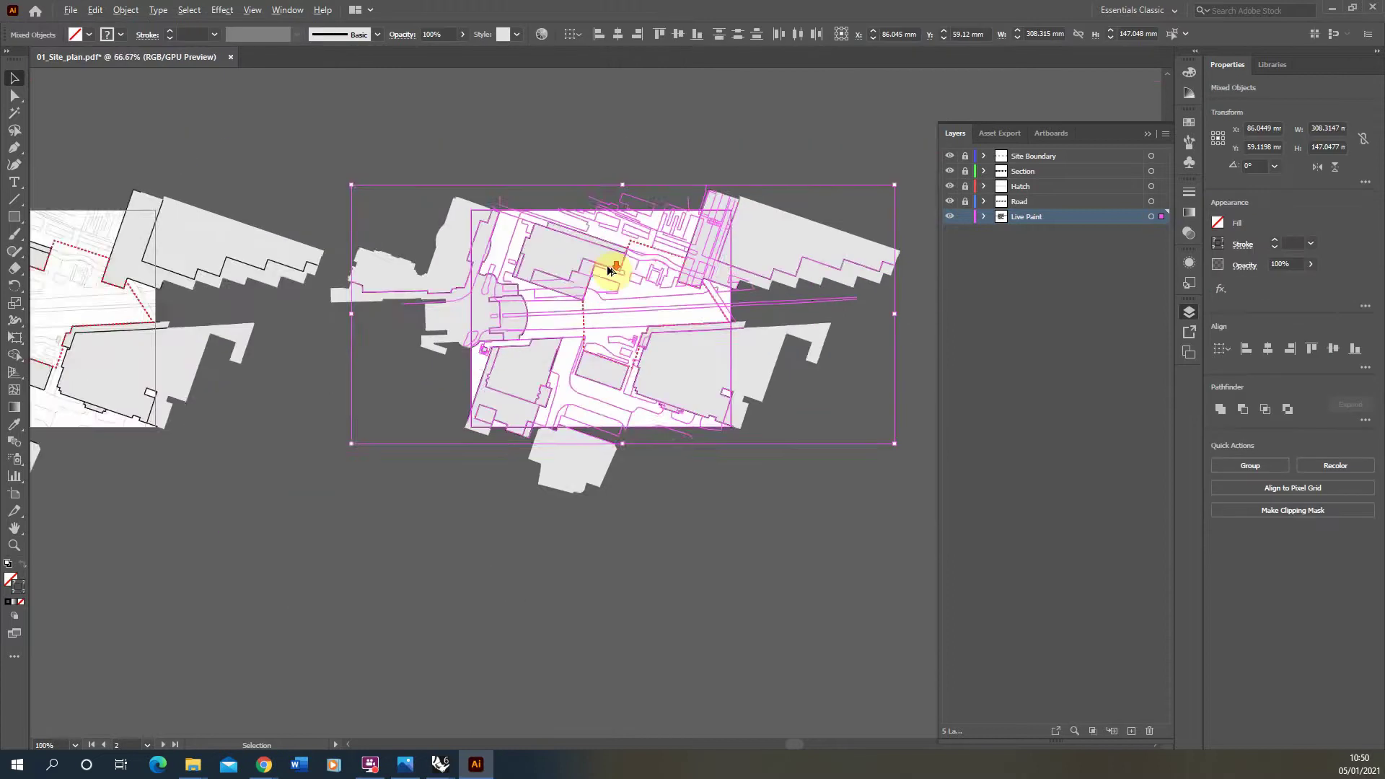
pyautogui.keyDown('alt'); pyautogui.scroll(5, 448, 278); pyautogui.keyUp('alt')
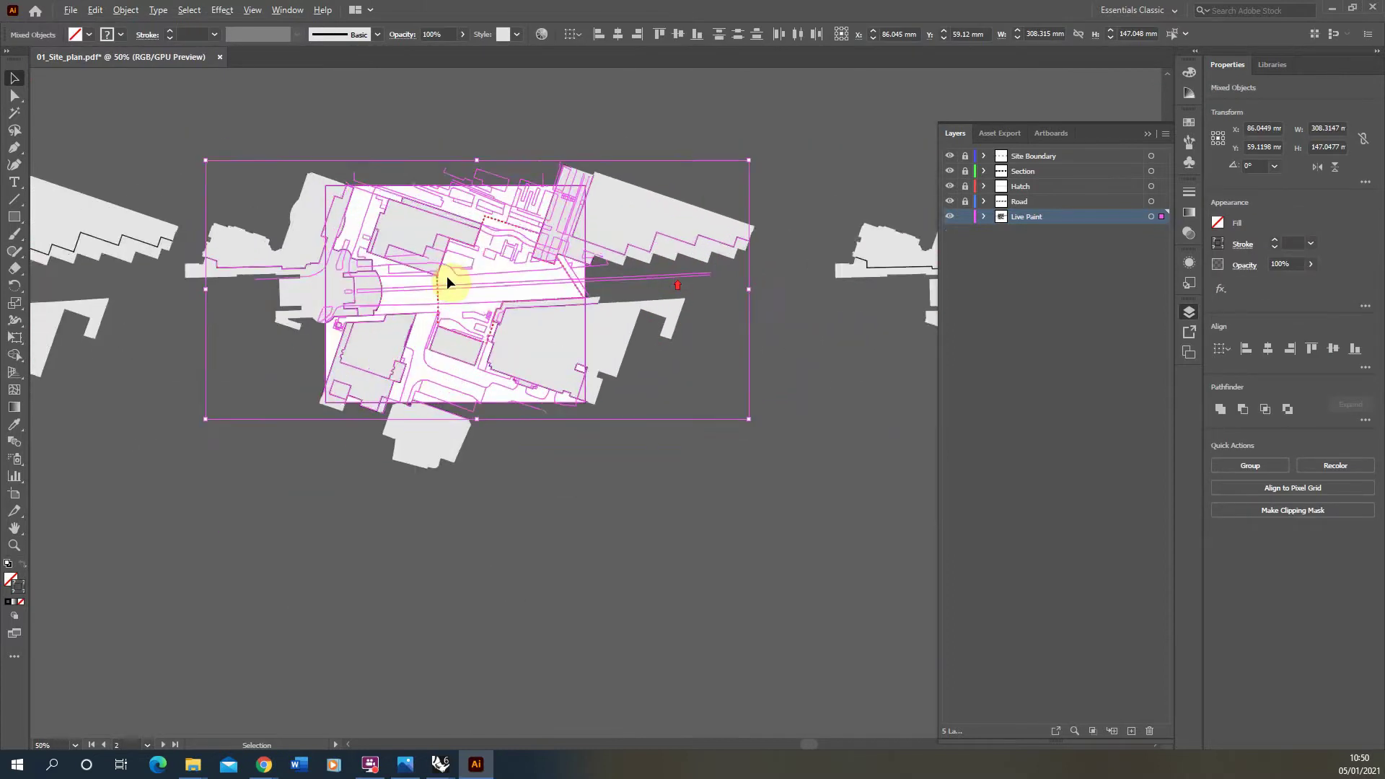
pyautogui.keyDown('alt'); pyautogui.scroll(-5, 510, 319); pyautogui.keyUp('alt')
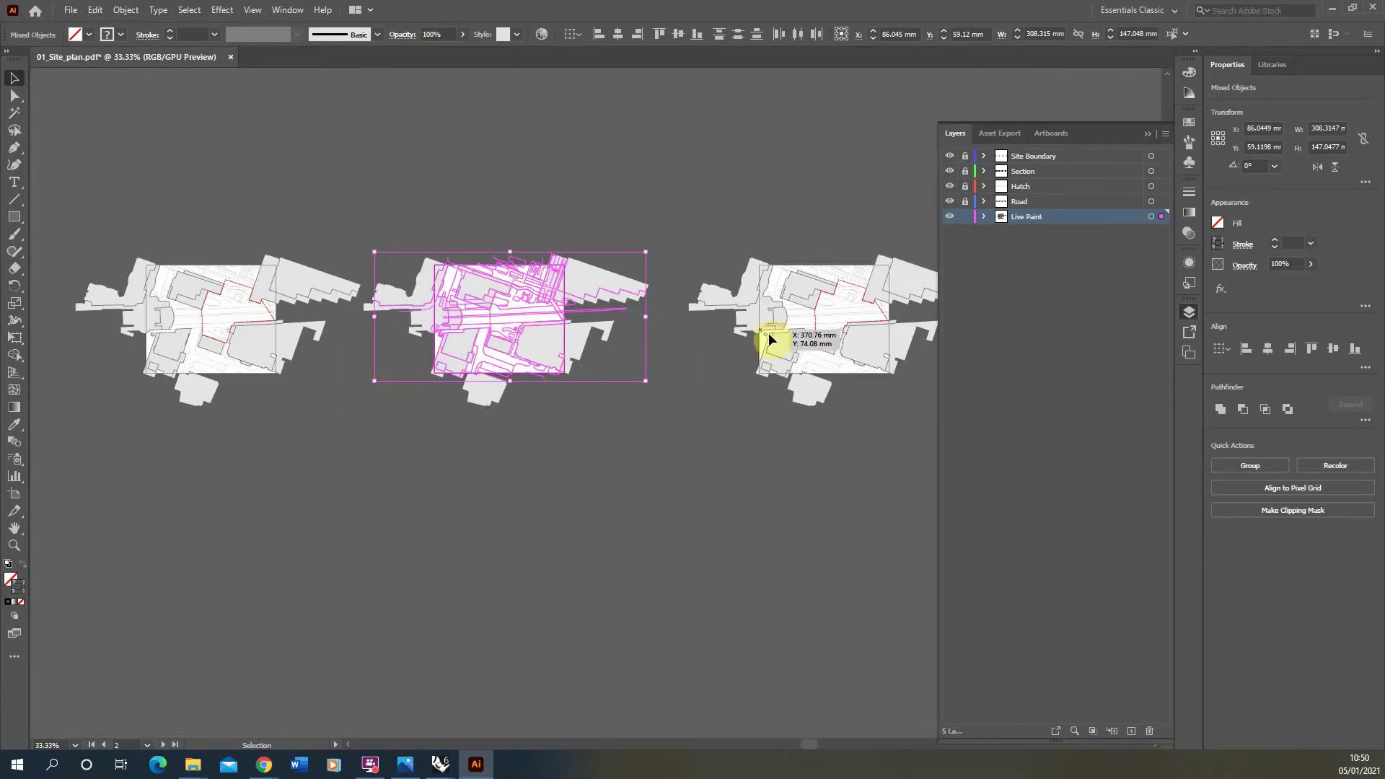
pyautogui.keyDown('alt'); pyautogui.scroll(3, 522, 333); pyautogui.keyUp('alt')
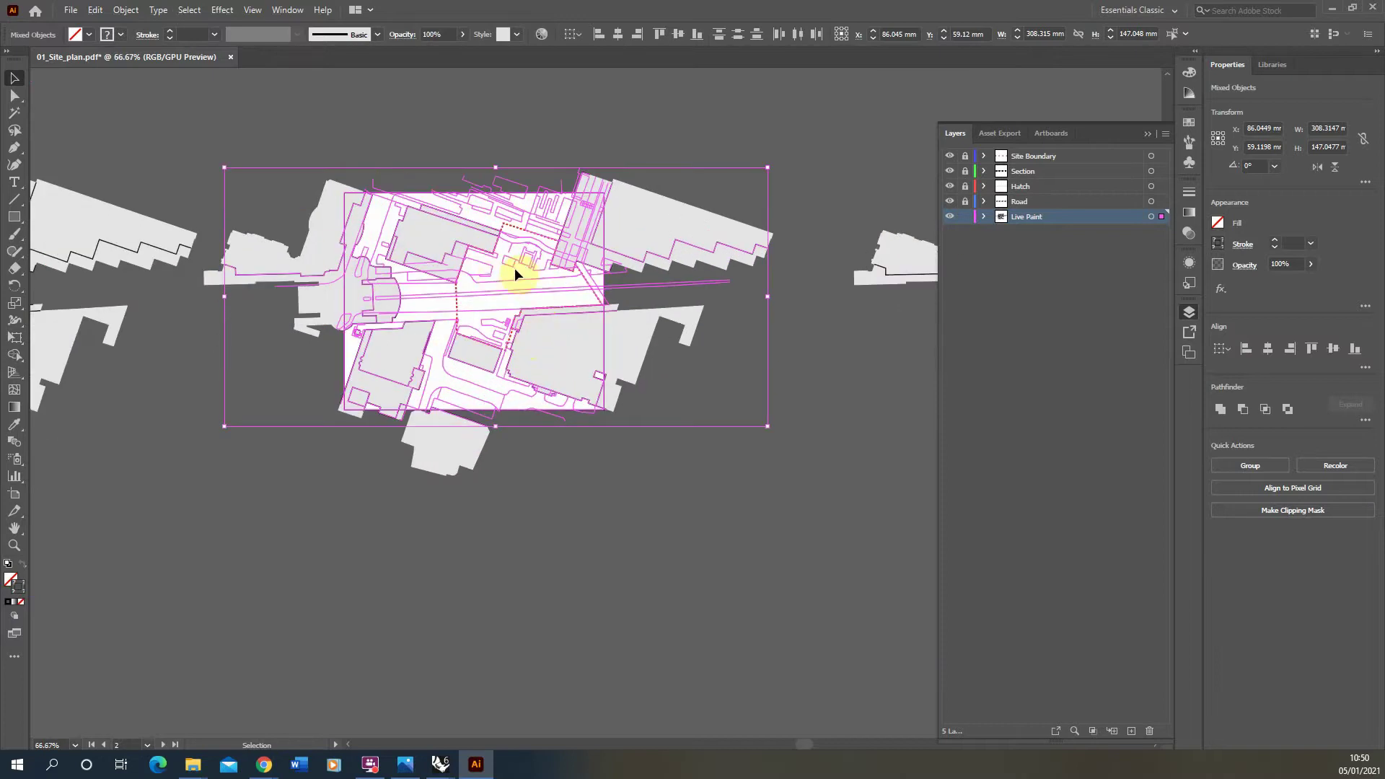
pyautogui.keyDown('alt'); pyautogui.scroll(-1, 516, 267); pyautogui.keyUp('alt')
pyautogui.keyDown('alt'); pyautogui.scroll(1, 517, 267); pyautogui.keyUp('alt')
pyautogui.keyDown('alt'); pyautogui.scroll(1, 590, 317); pyautogui.keyUp('alt')
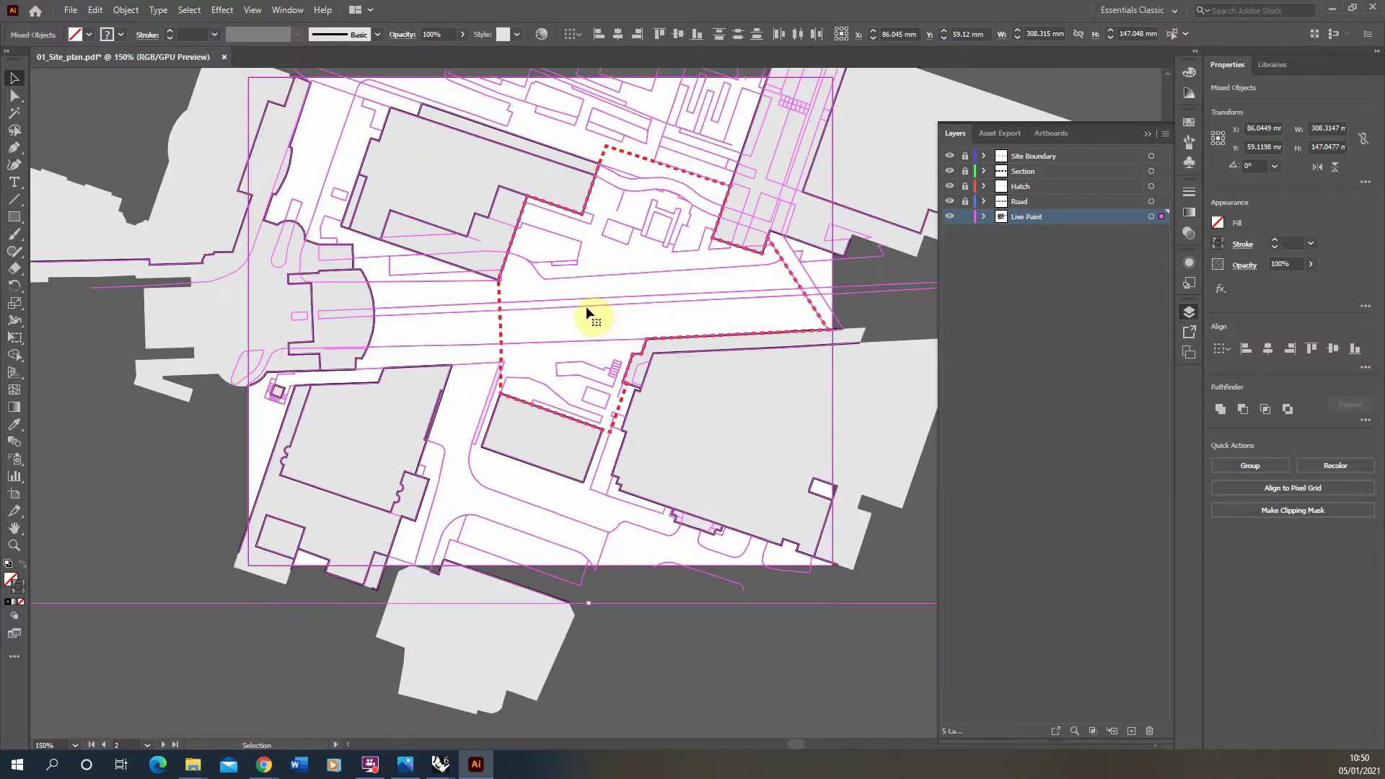
pyautogui.keyDown('alt'); pyautogui.scroll(-2, 570, 336); pyautogui.keyUp('alt')
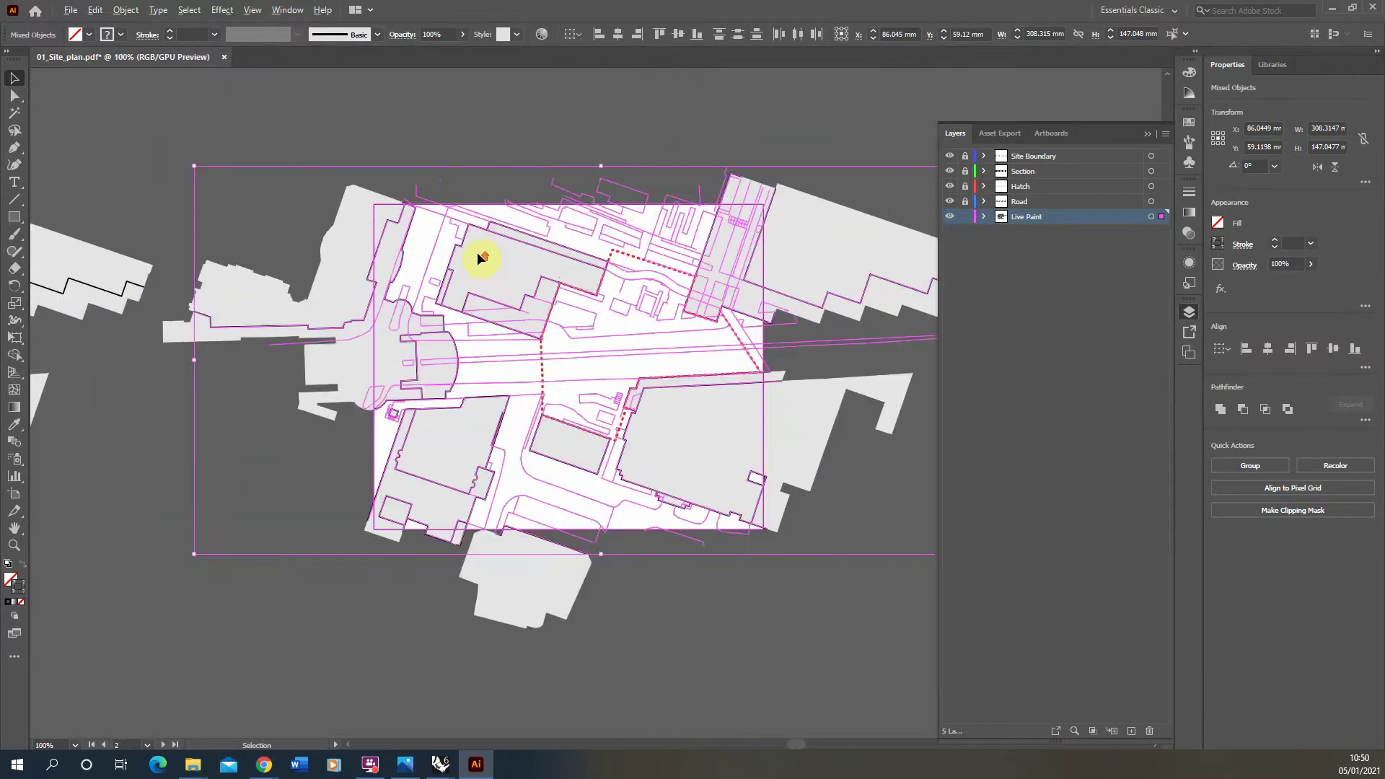
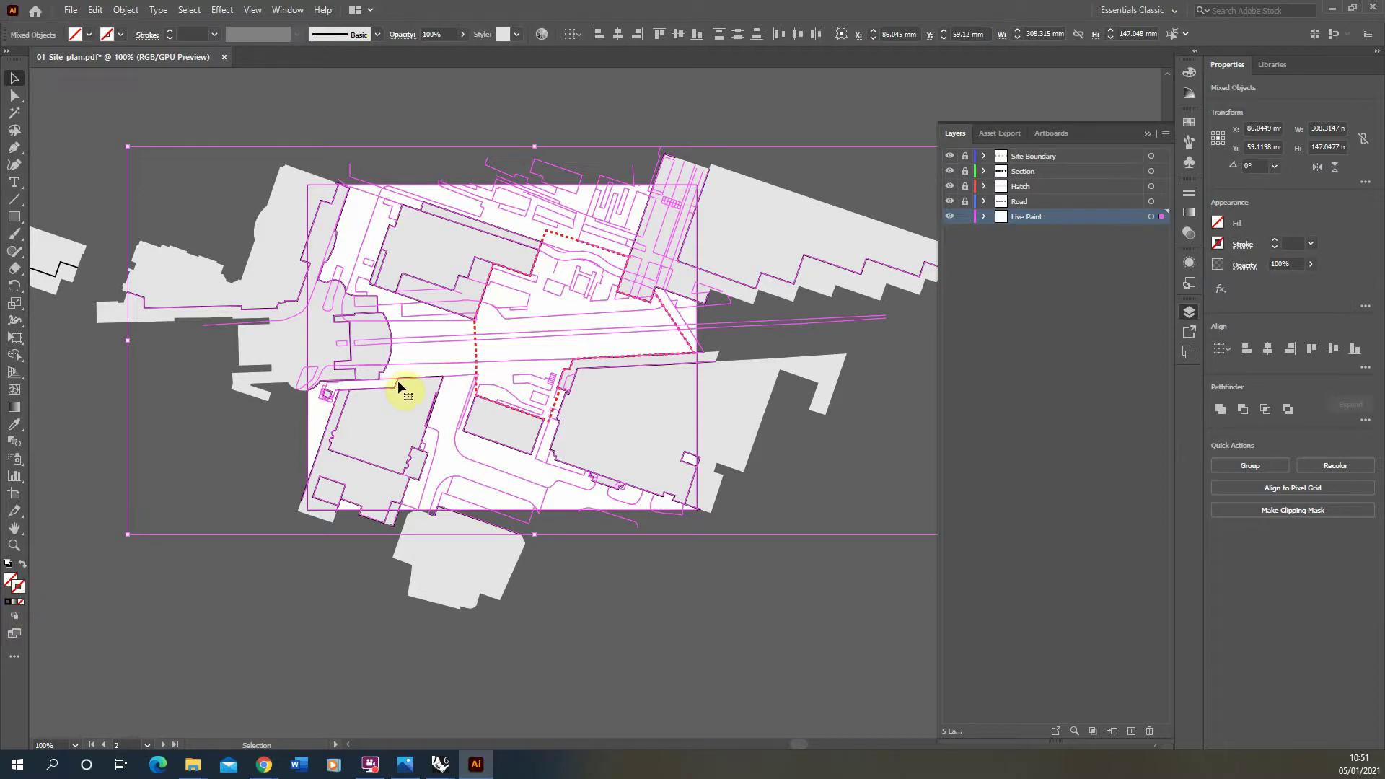
# Try to convert the pasted linework into a Live Paint group with the Live Paint Bucket
pyautogui.click(21, 358)
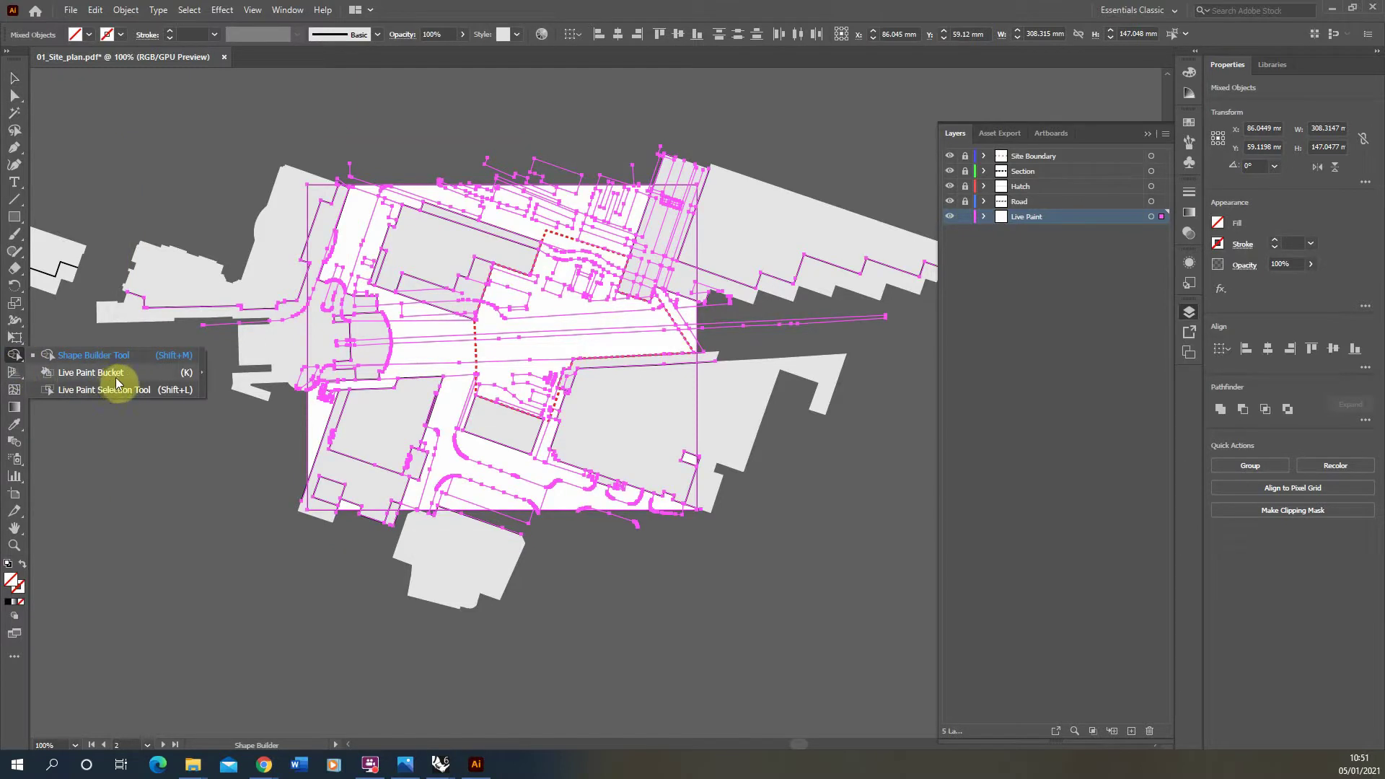
pyautogui.click(93, 380)
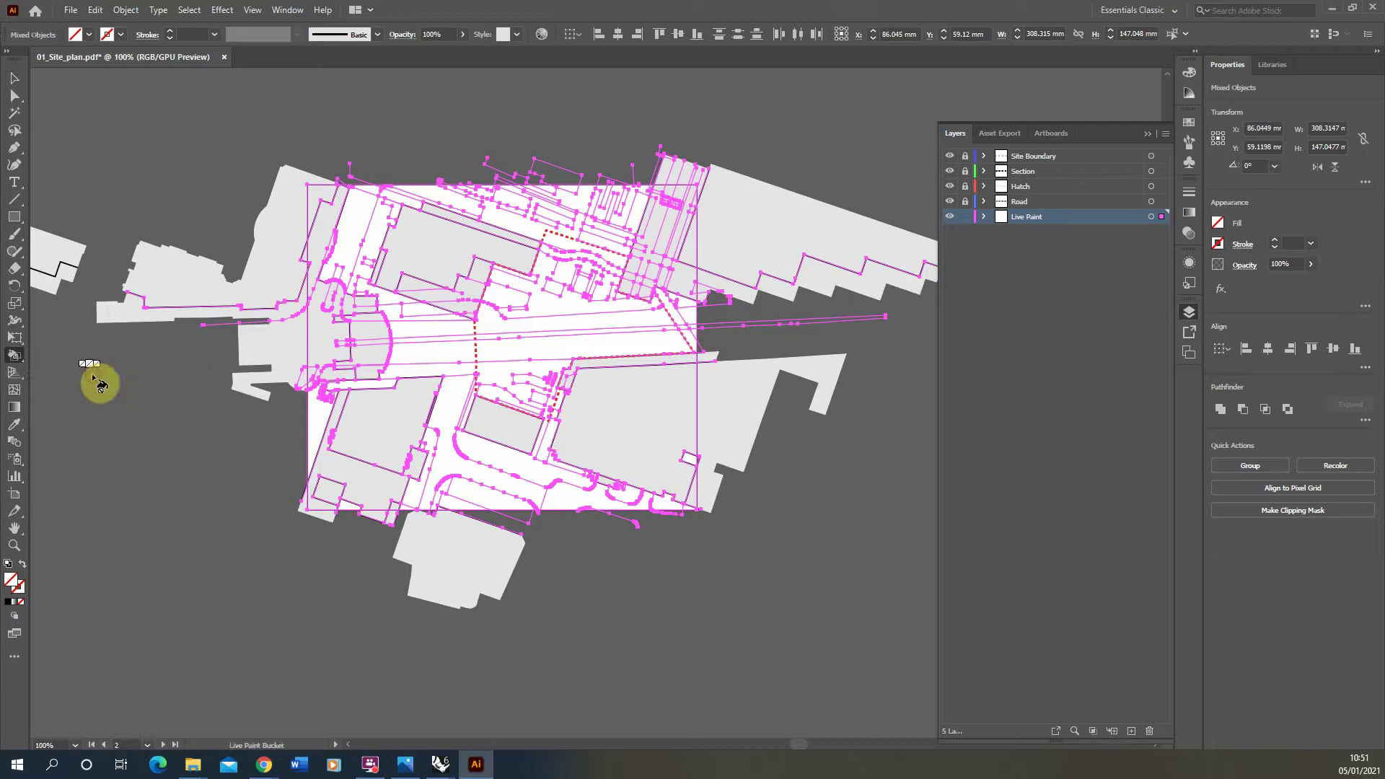
pyautogui.click(534, 288)
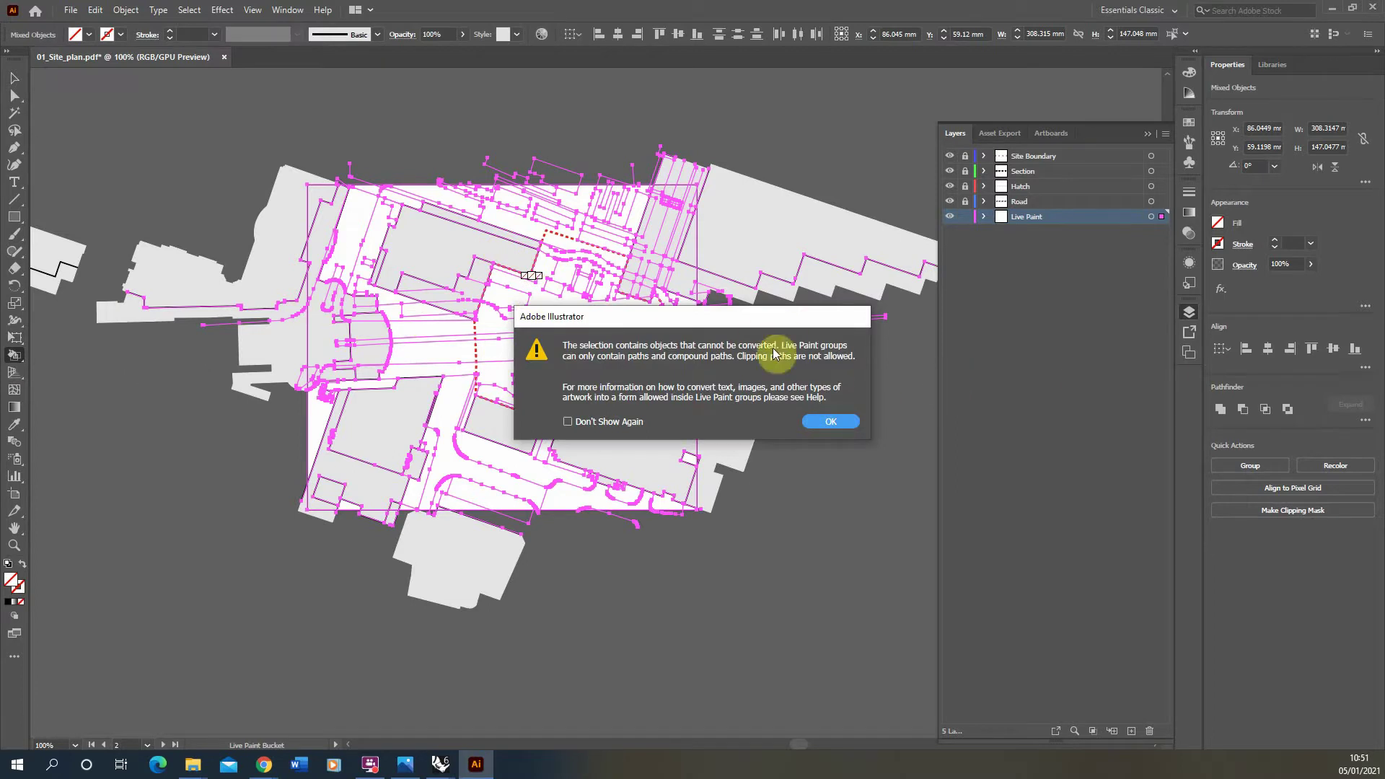
pyautogui.click(831, 422)
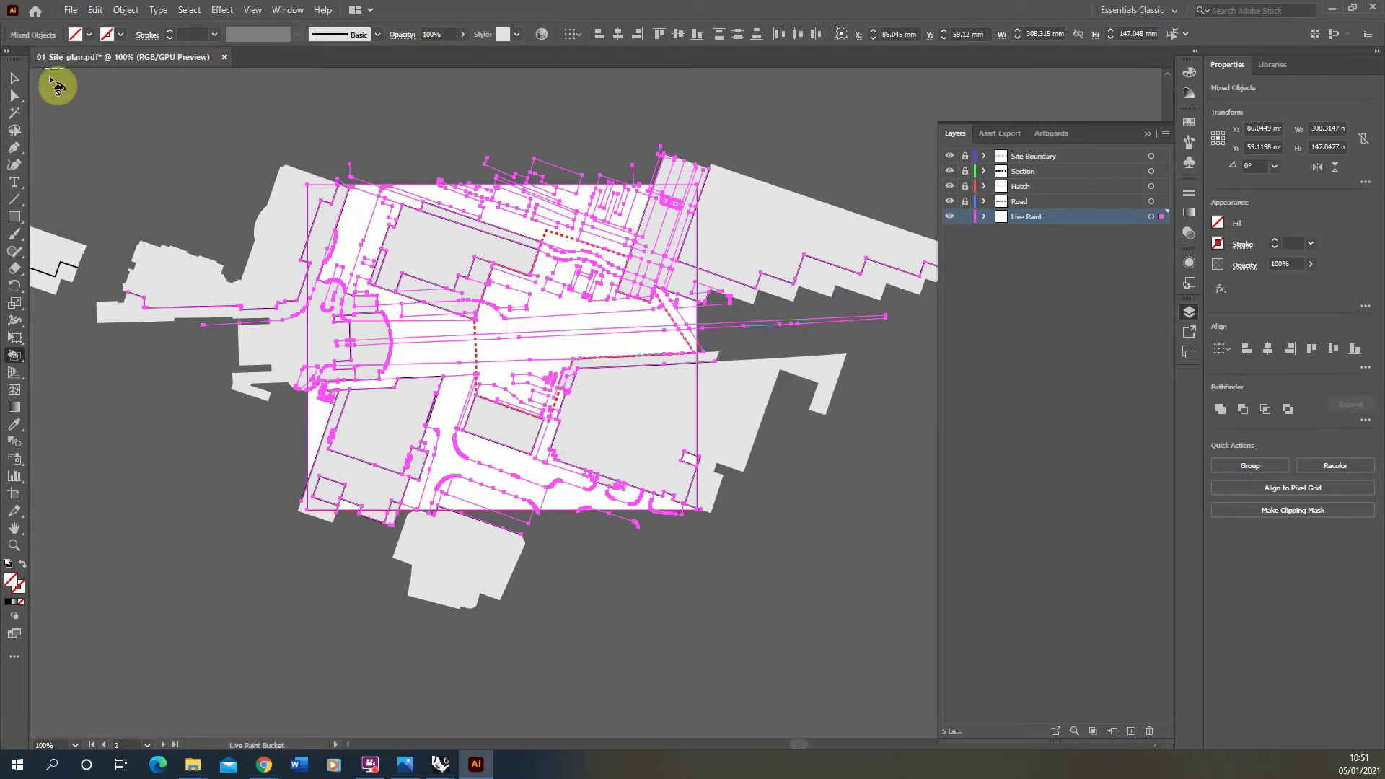
# Deselect the linework and check what kind of object frames the site plan on the Live Paint layer
pyautogui.click(14, 81)
pyautogui.click(354, 107)
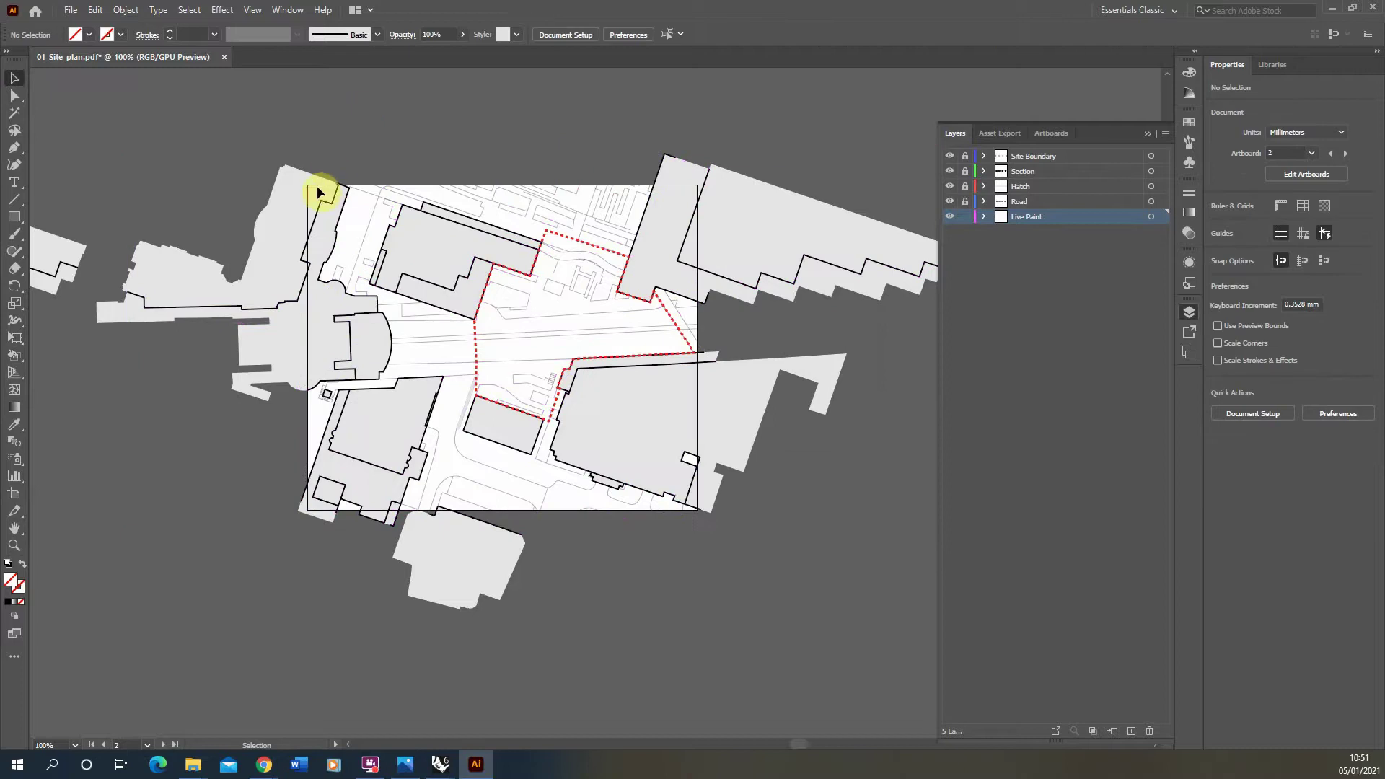
pyautogui.click(320, 189)
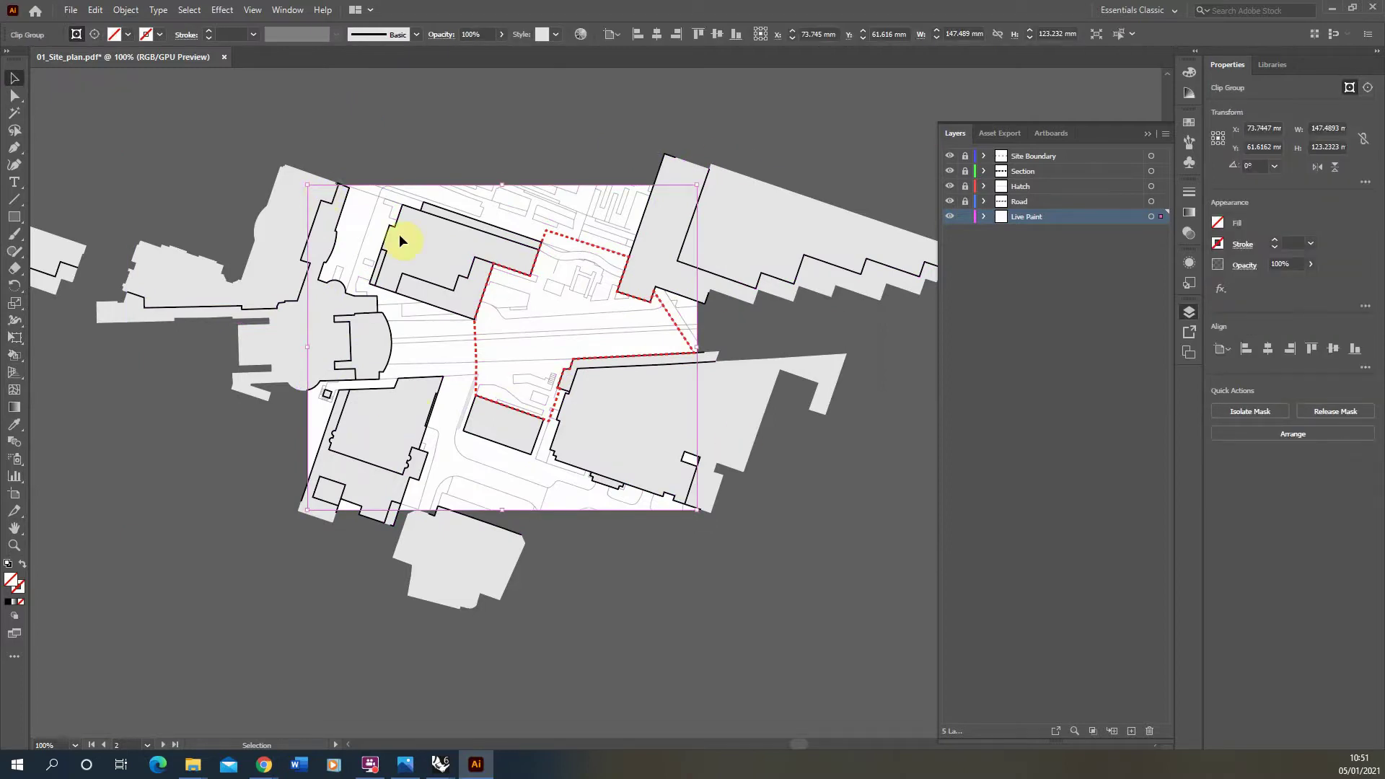
pyautogui.click(217, 172)
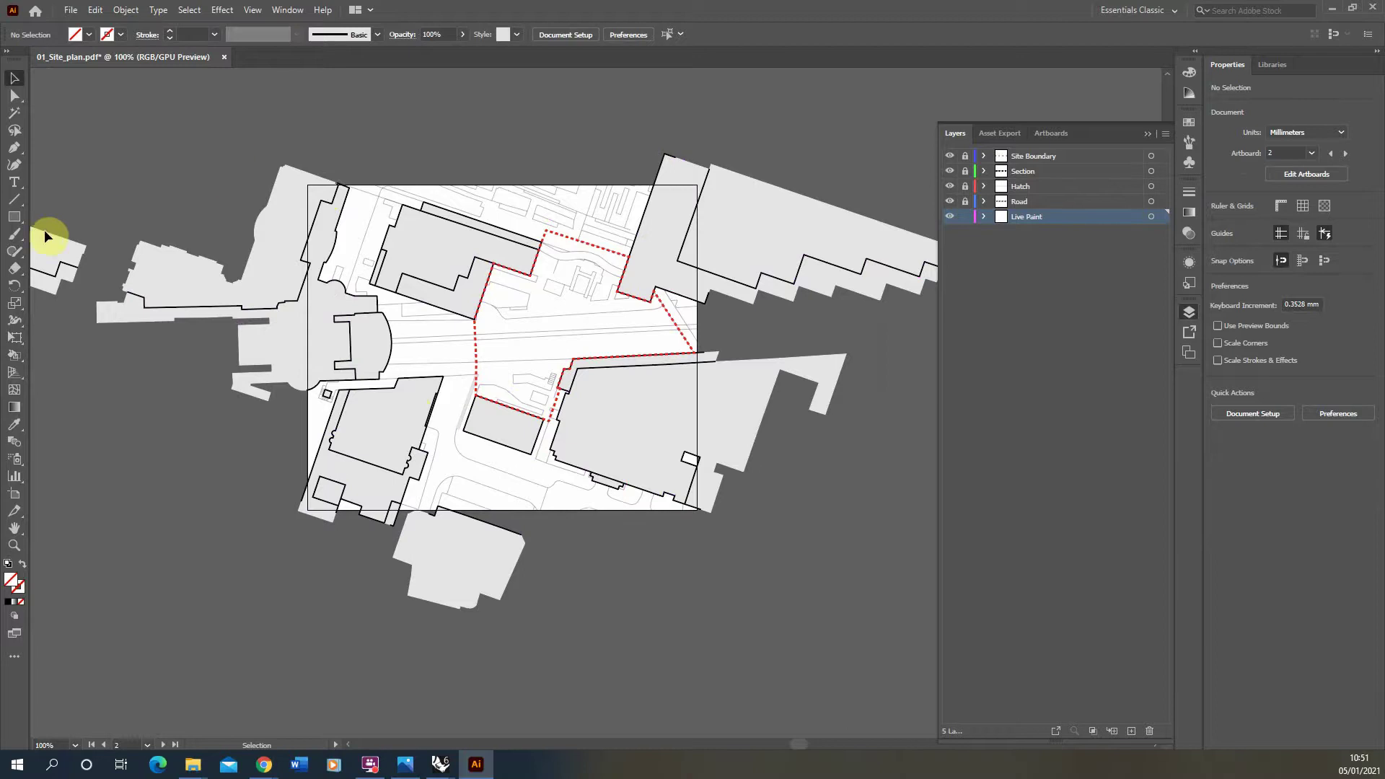
# Draw a rectangle on the Live Paint layer around the second artboard and snap its upper-left corner to the artboard's corner, making it 147.489 × 123.232 mm
pyautogui.click(15, 217)
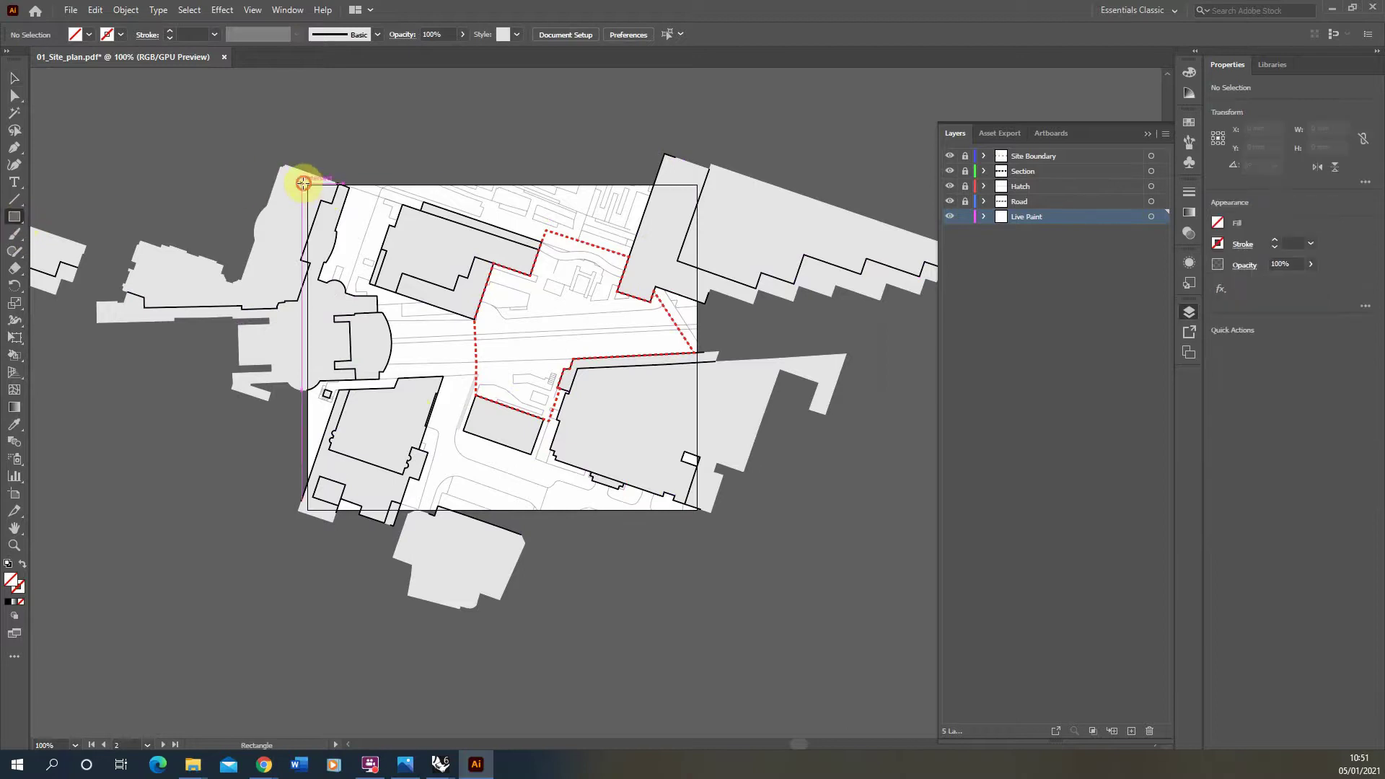
pyautogui.moveTo(303, 183); pyautogui.dragTo(696, 508)
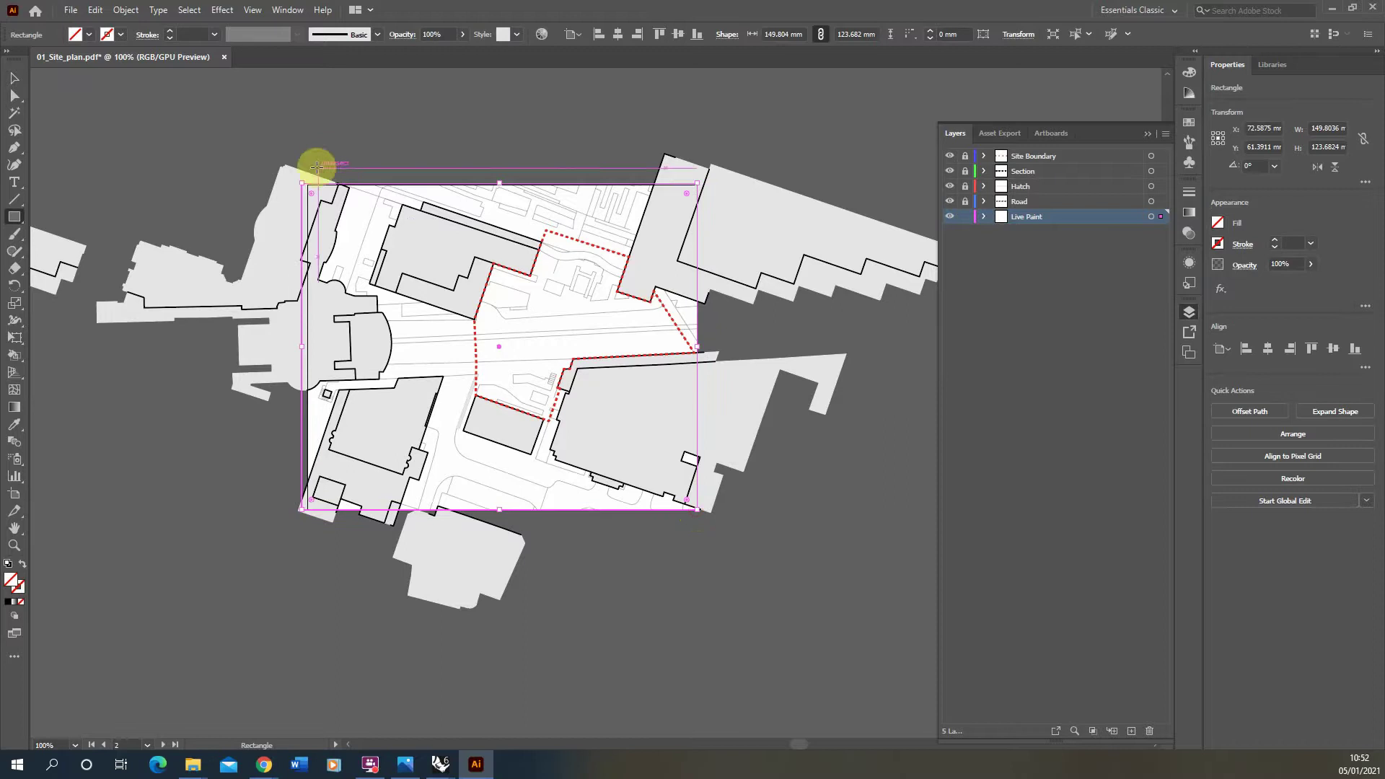
pyautogui.click(15, 77)
pyautogui.keyDown('alt'); pyautogui.scroll(4, 309, 176); pyautogui.keyUp('alt')
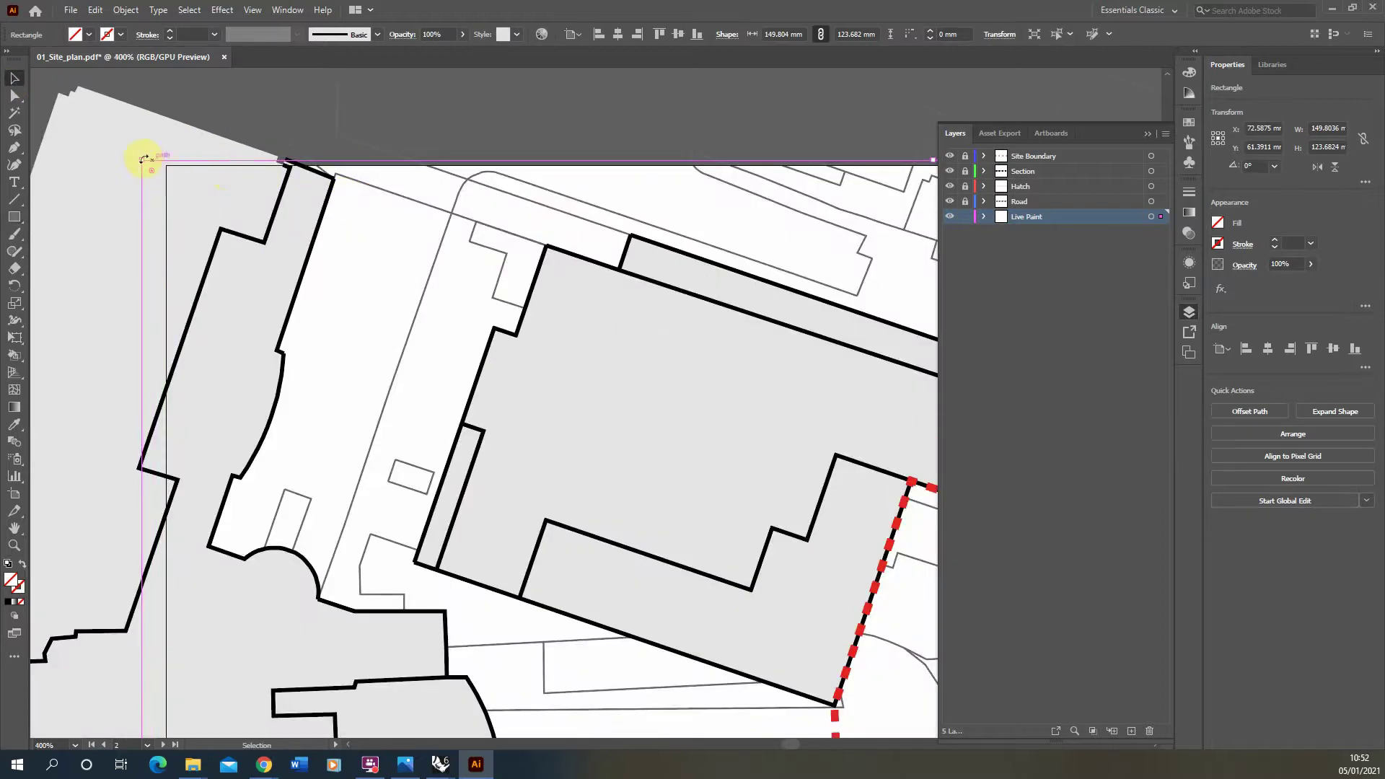
pyautogui.moveTo(144, 158)
pyautogui.mouseDown()
pyautogui.moveTo(140, 149)
pyautogui.moveTo(166, 164)
pyautogui.mouseUp()
pyautogui.keyDown('alt'); pyautogui.scroll(-5, 301, 186); pyautogui.keyUp('alt')
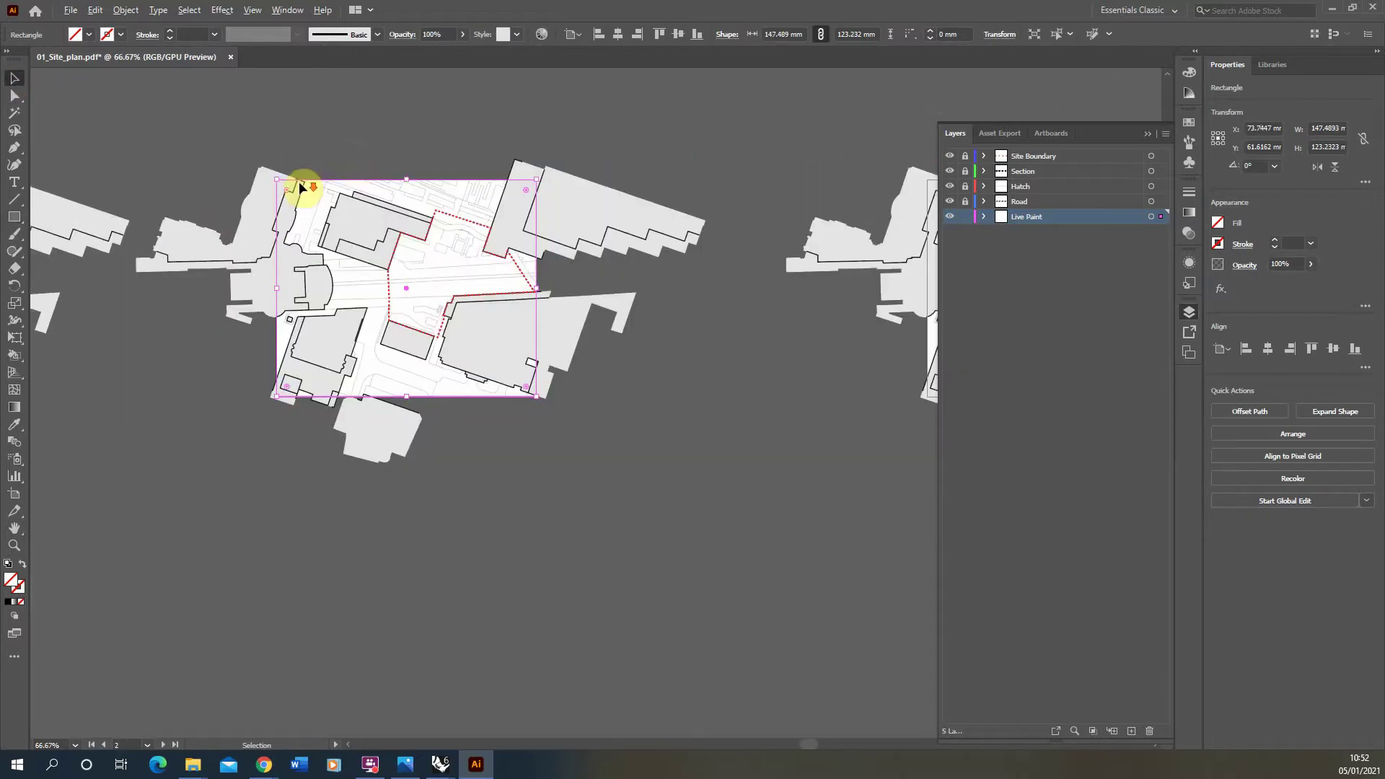
pyautogui.keyDown('alt'); pyautogui.scroll(-1, 302, 188); pyautogui.keyUp('alt')
pyautogui.keyDown('alt'); pyautogui.scroll(1, 349, 166); pyautogui.keyUp('alt')
pyautogui.keyDown('alt'); pyautogui.scroll(1, 225, 132); pyautogui.keyUp('alt')
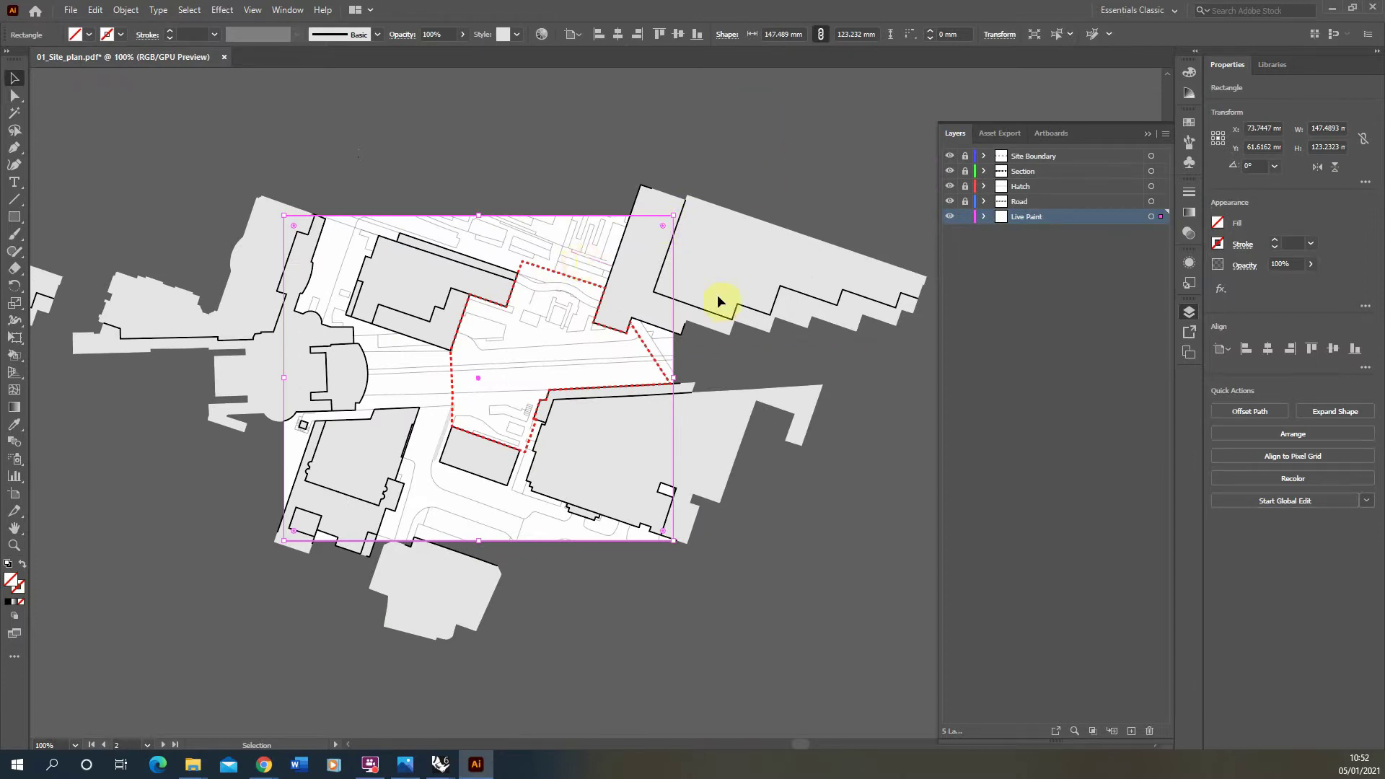
# Select the linework together with the frame rectangle on the Live Paint layer, convert it into a Live Paint group, and deselect it
pyautogui.click(842, 117)
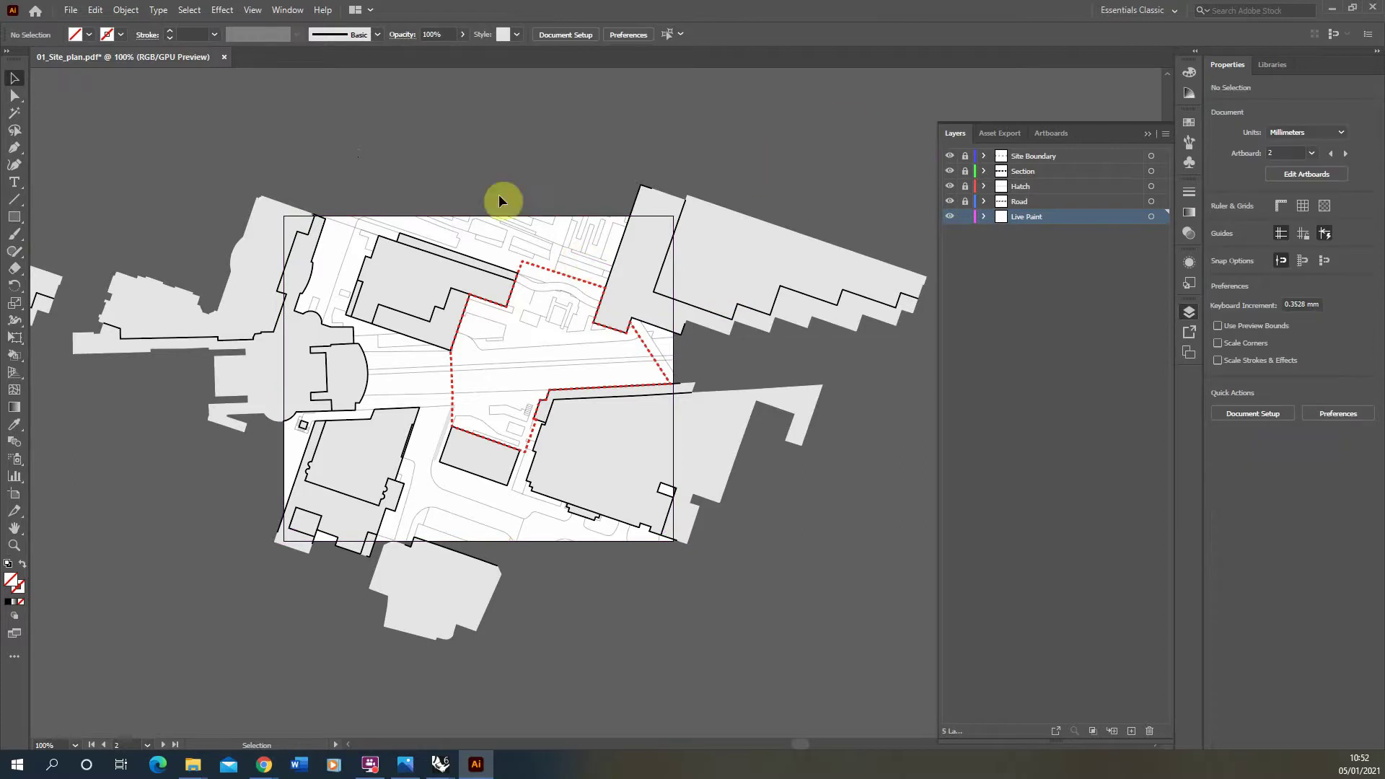
pyautogui.click(364, 222)
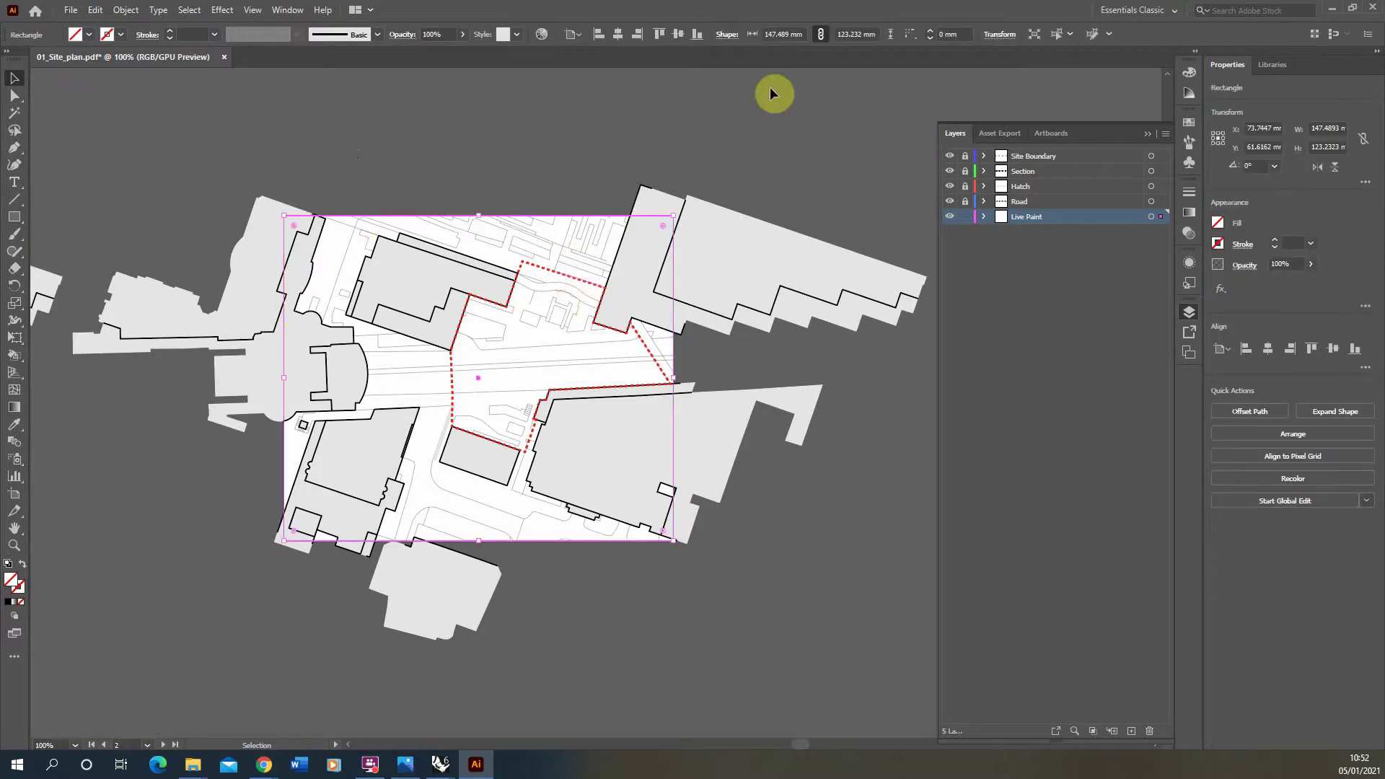
pyautogui.click(837, 132)
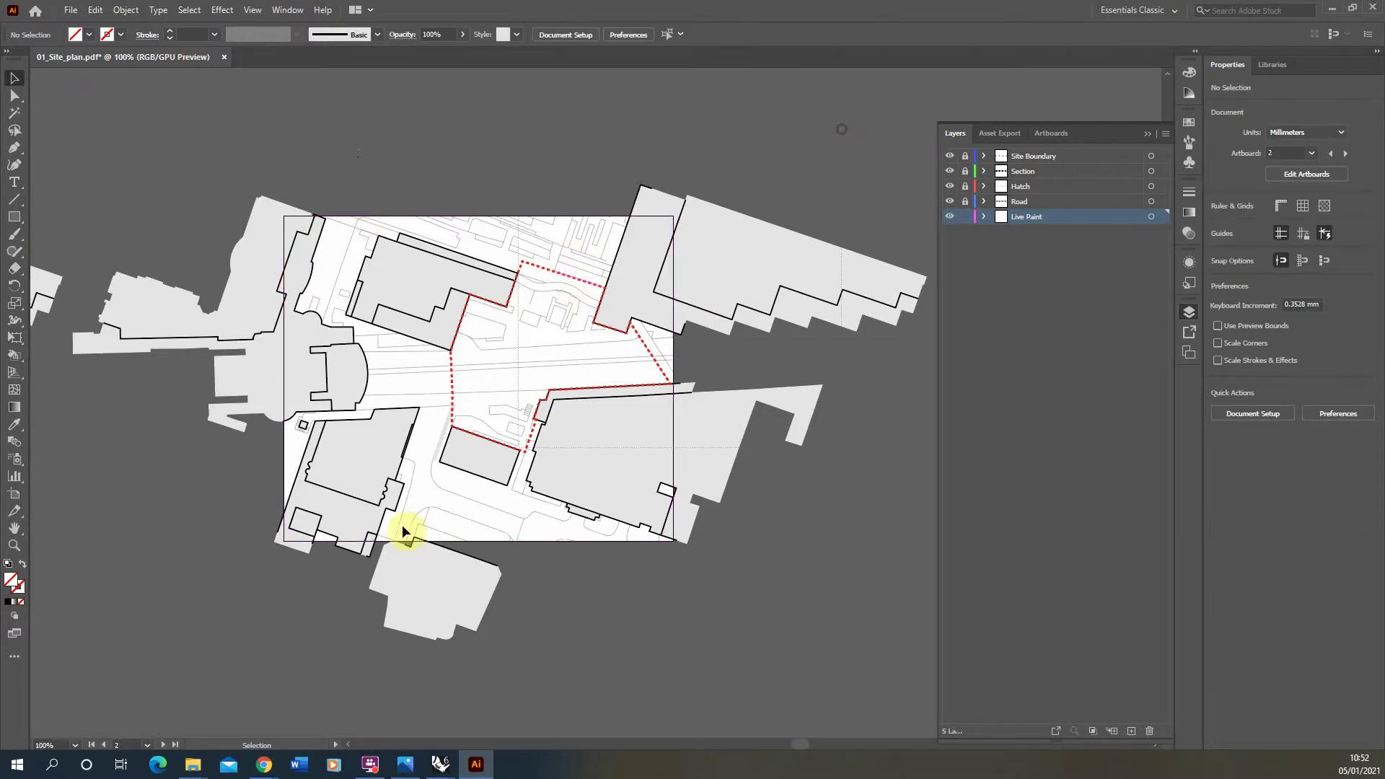
pyautogui.click(441, 440)
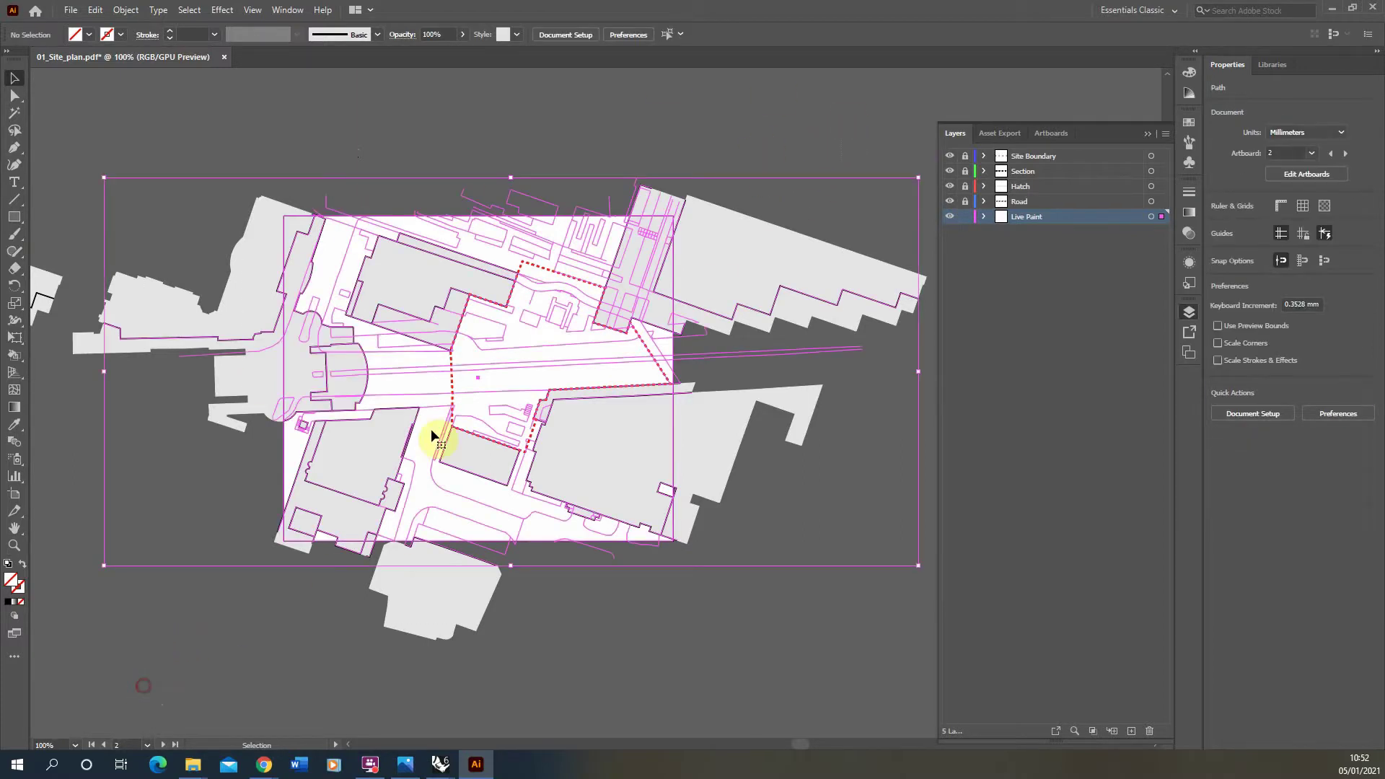
pyautogui.click(14, 356)
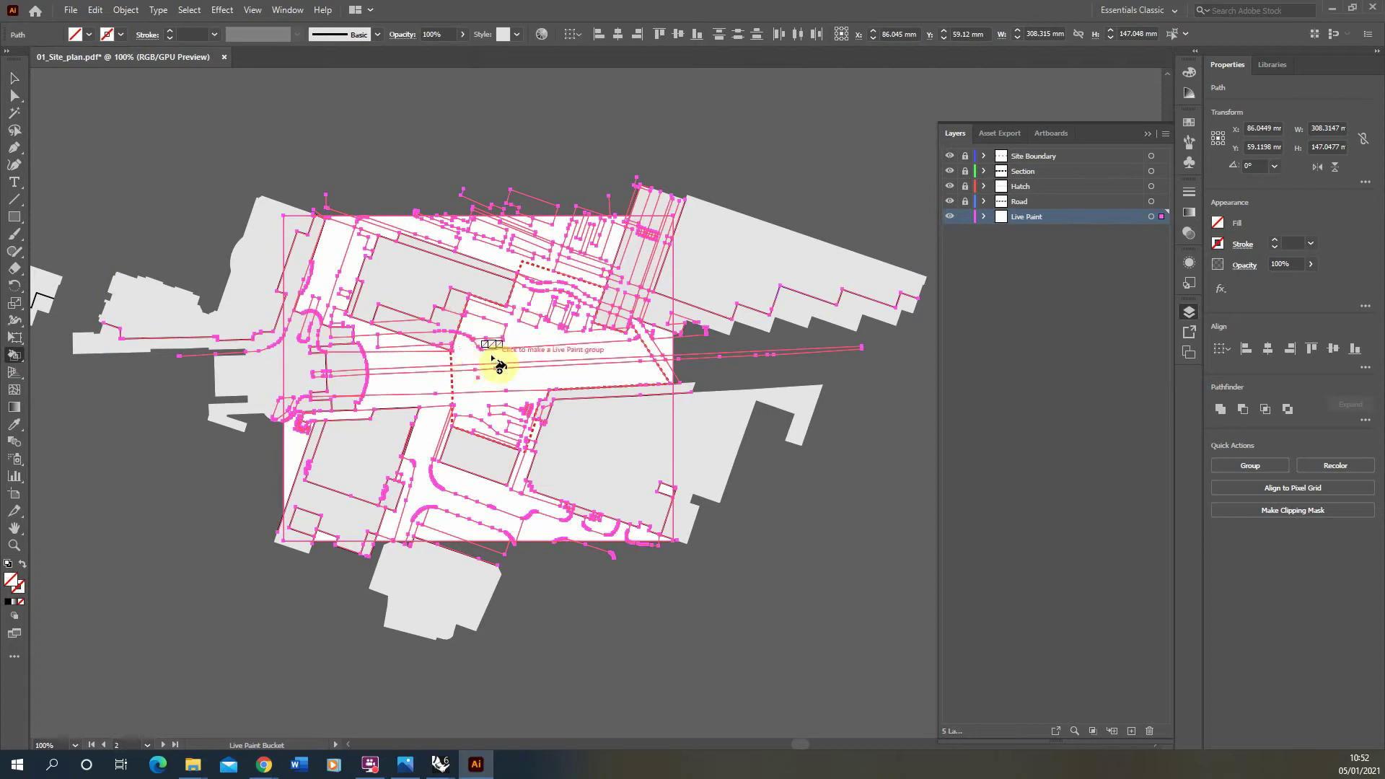
pyautogui.click(470, 390)
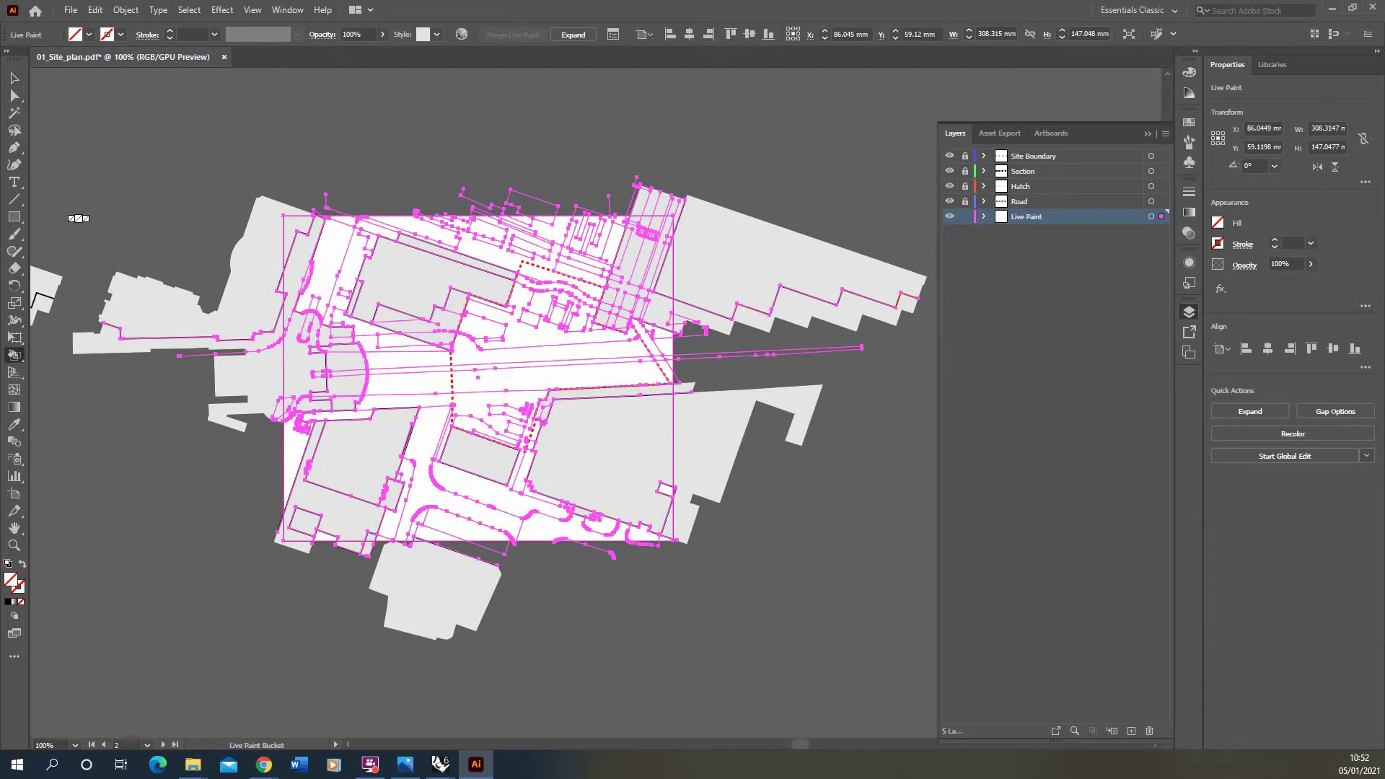
pyautogui.click(15, 78)
pyautogui.click(194, 114)
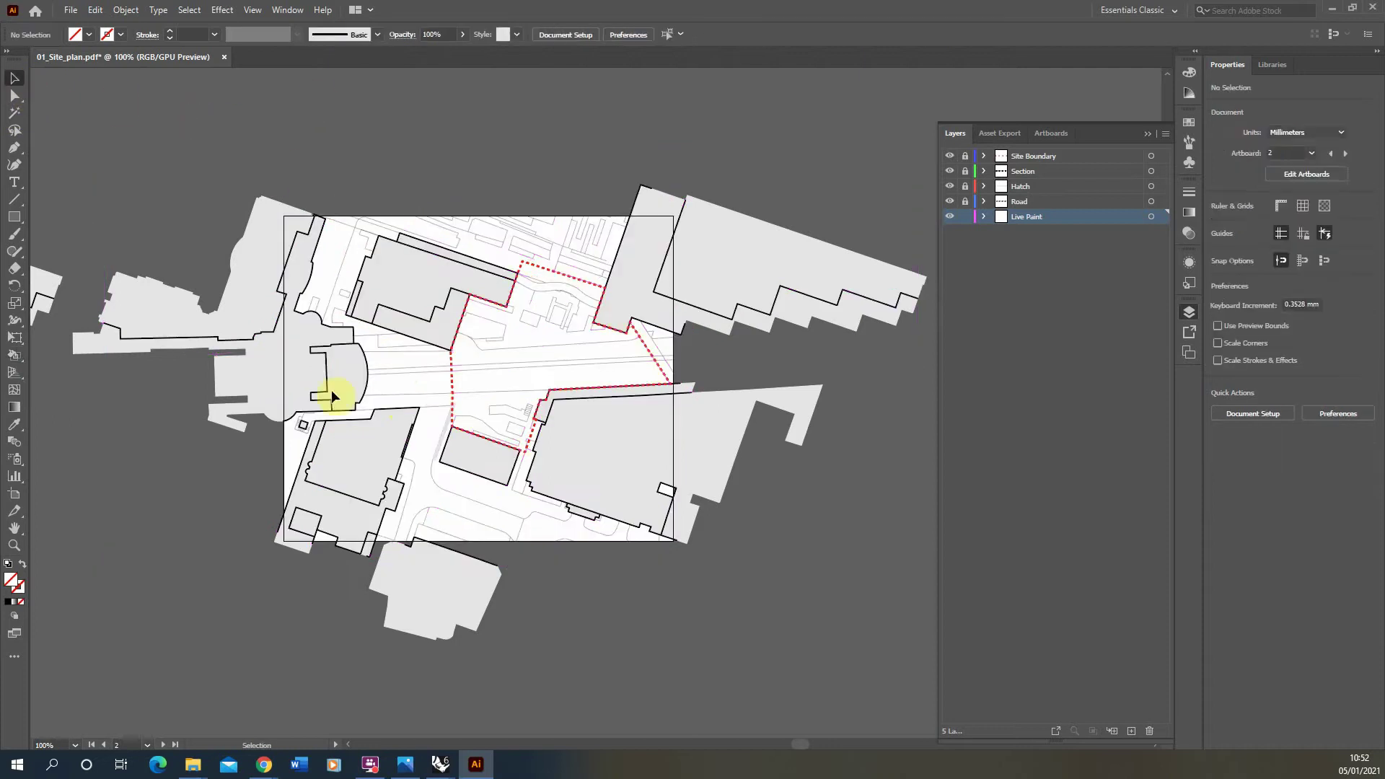
# Set the fill colour to a mint green, #7AE2AC
pyautogui.doubleClick(12, 588)
pyautogui.moveTo(640, 365); pyautogui.dragTo(632, 272)
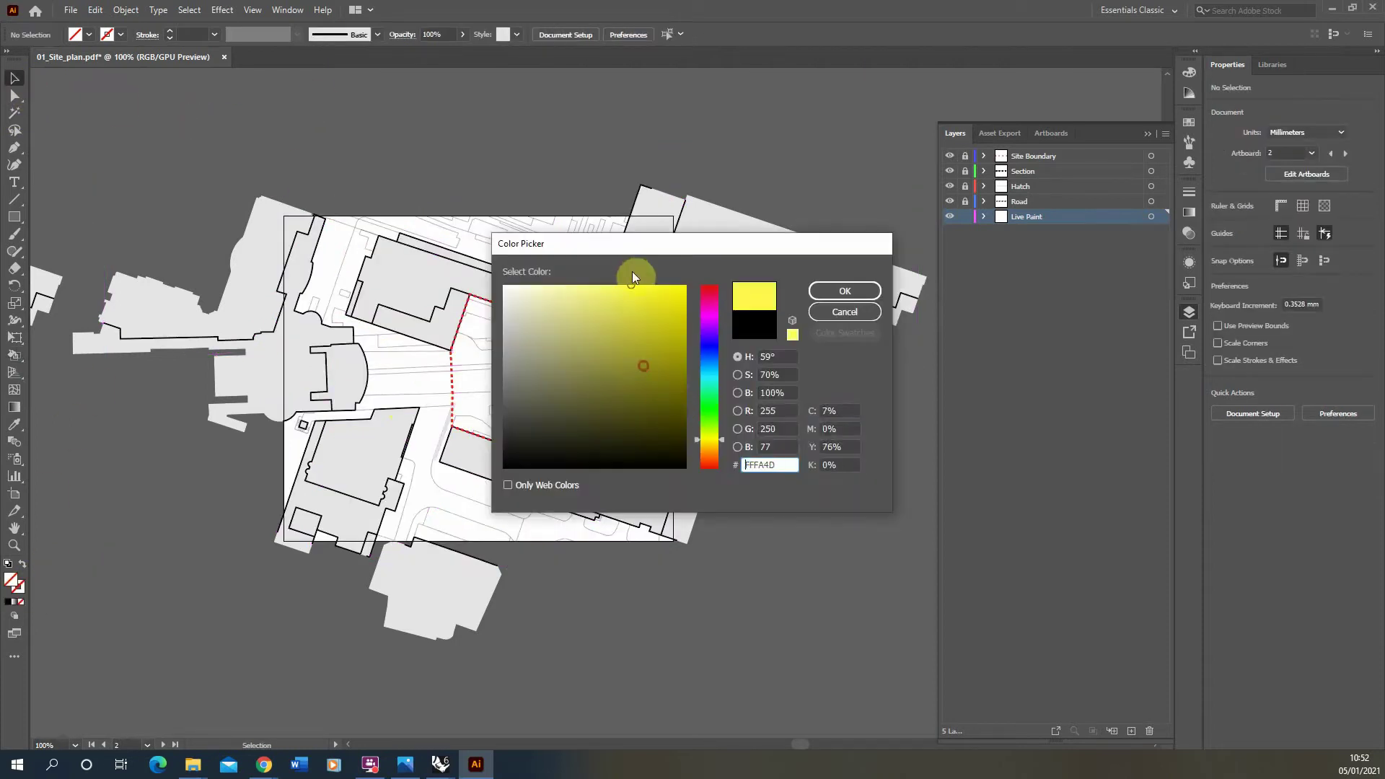
pyautogui.moveTo(706, 376); pyautogui.dragTo(715, 418)
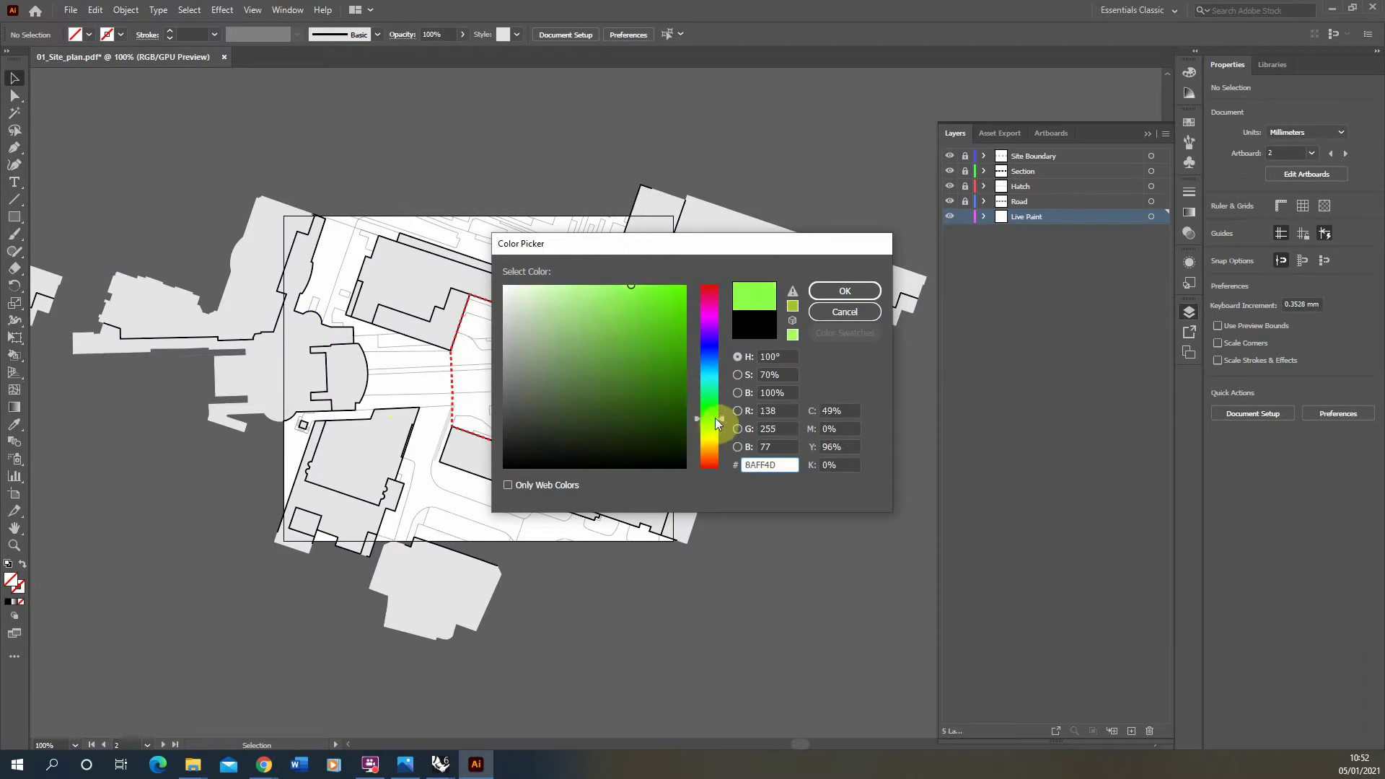
pyautogui.click(653, 323)
pyautogui.click(621, 323)
pyautogui.click(724, 408)
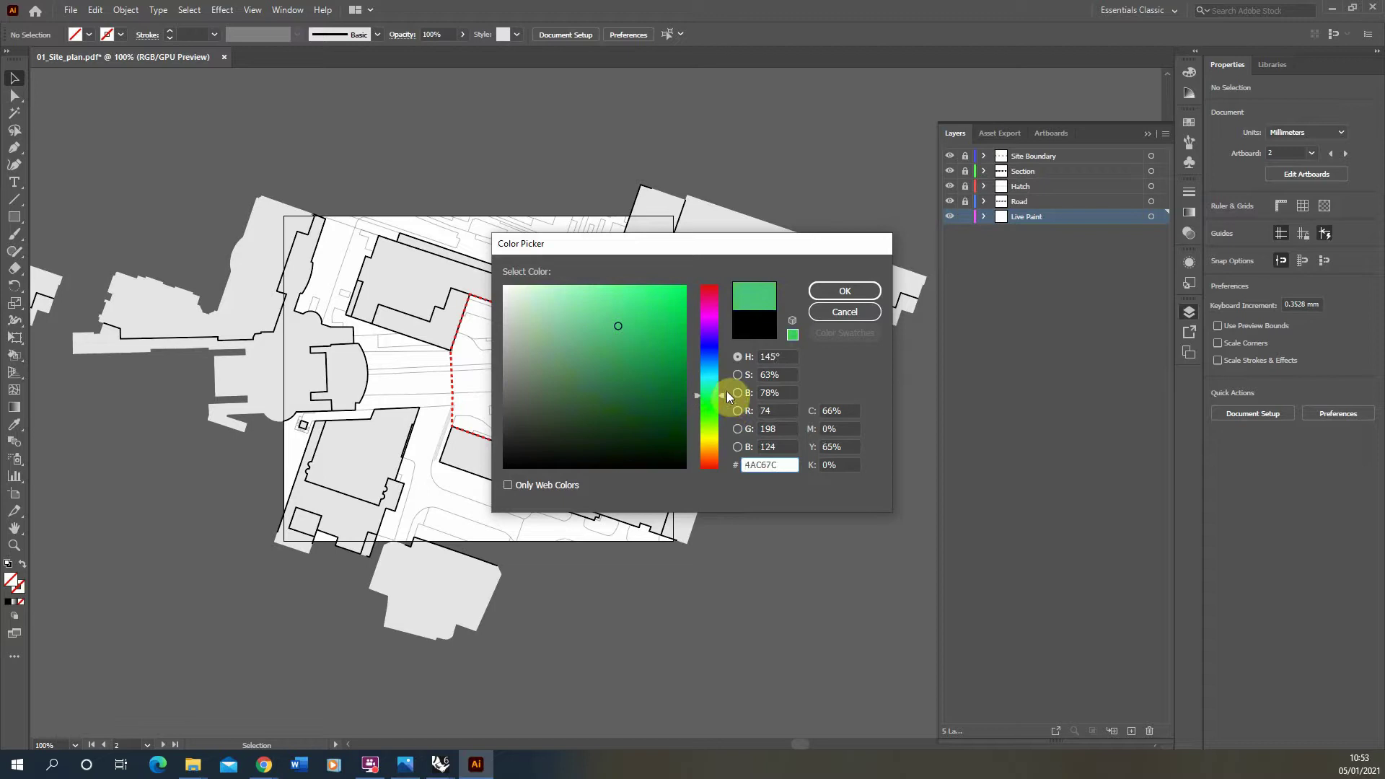
pyautogui.moveTo(624, 323); pyautogui.dragTo(555, 325)
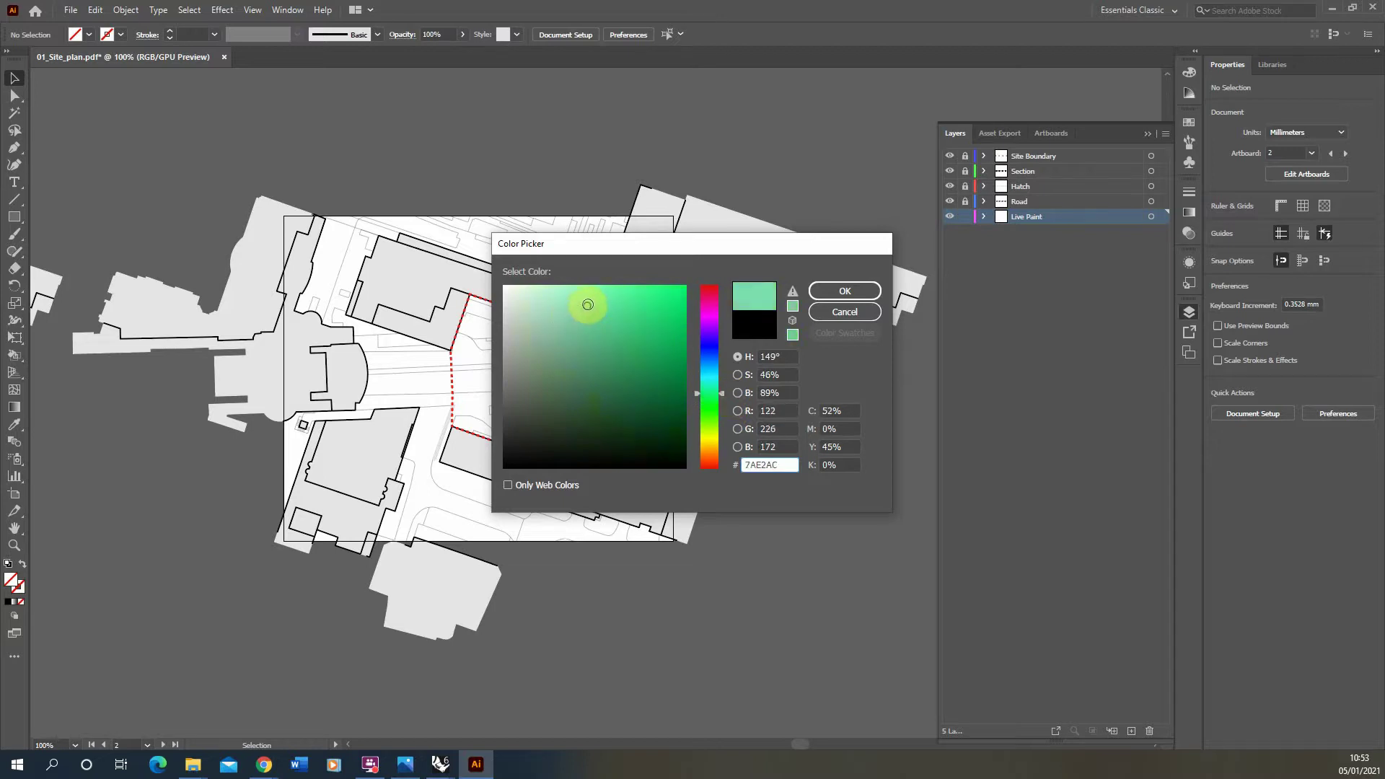
pyautogui.click(844, 290)
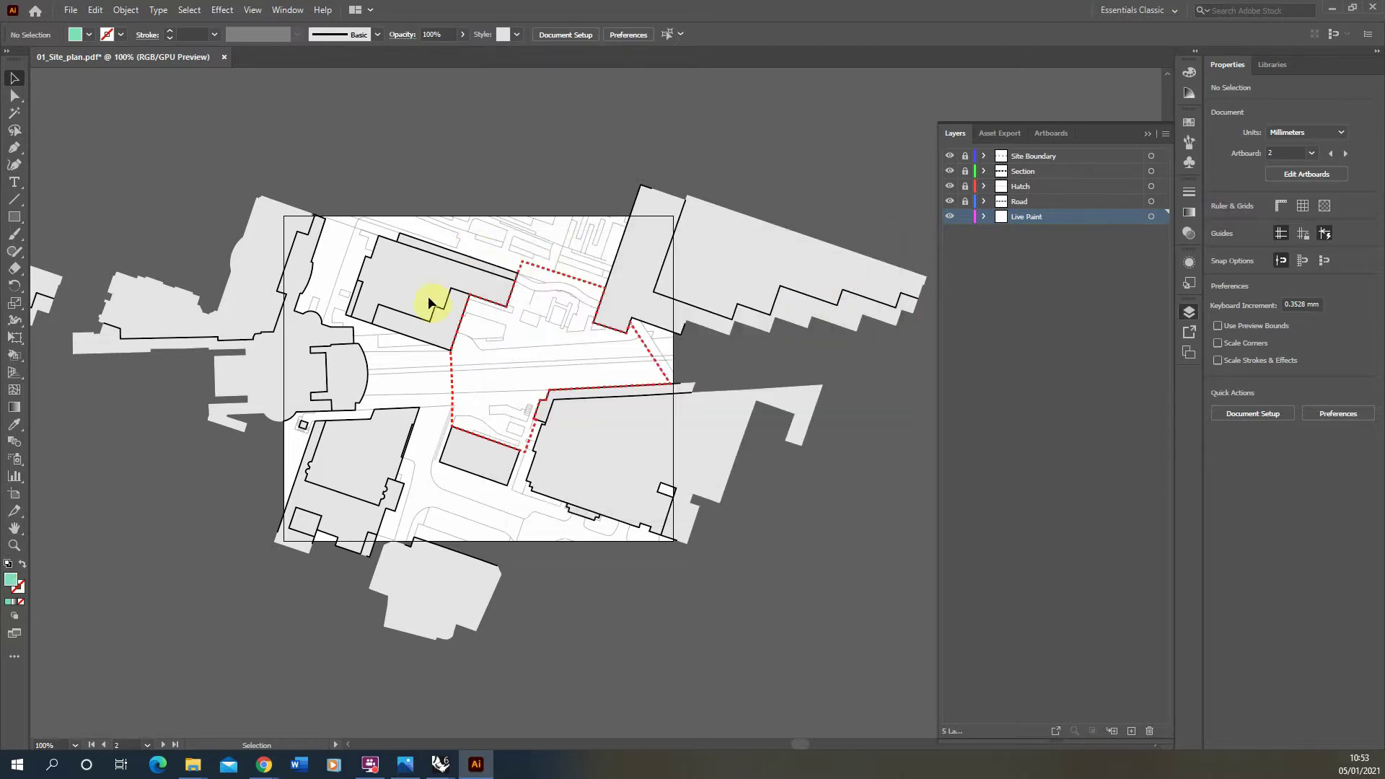
# Activate the Live Paint Bucket and lighten the fill to a pale green, #B9EFD1
pyautogui.keyDown('alt'); pyautogui.scroll(2, 491, 216); pyautogui.keyUp('alt')
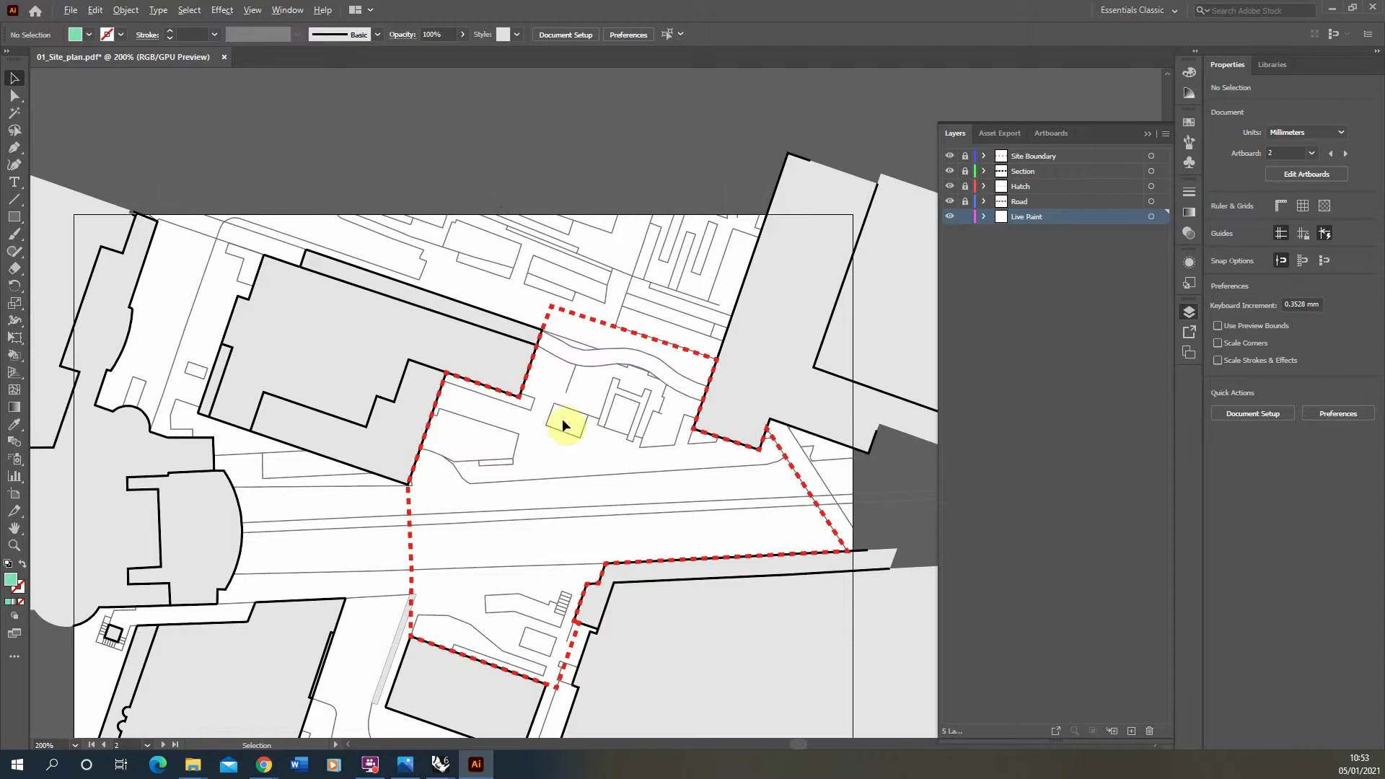
pyautogui.click(14, 355)
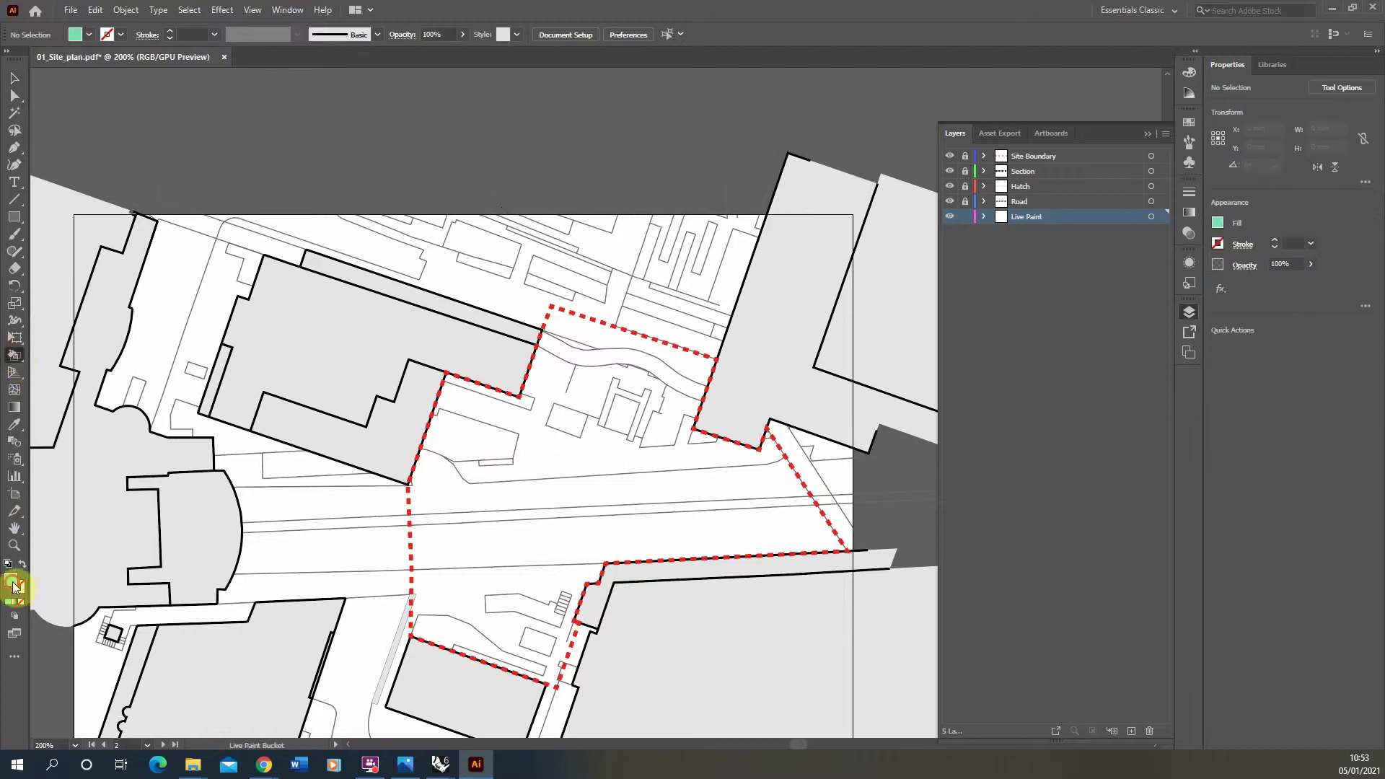
pyautogui.doubleClick(12, 579)
pyautogui.moveTo(581, 318); pyautogui.dragTo(549, 294)
pyautogui.click(841, 291)
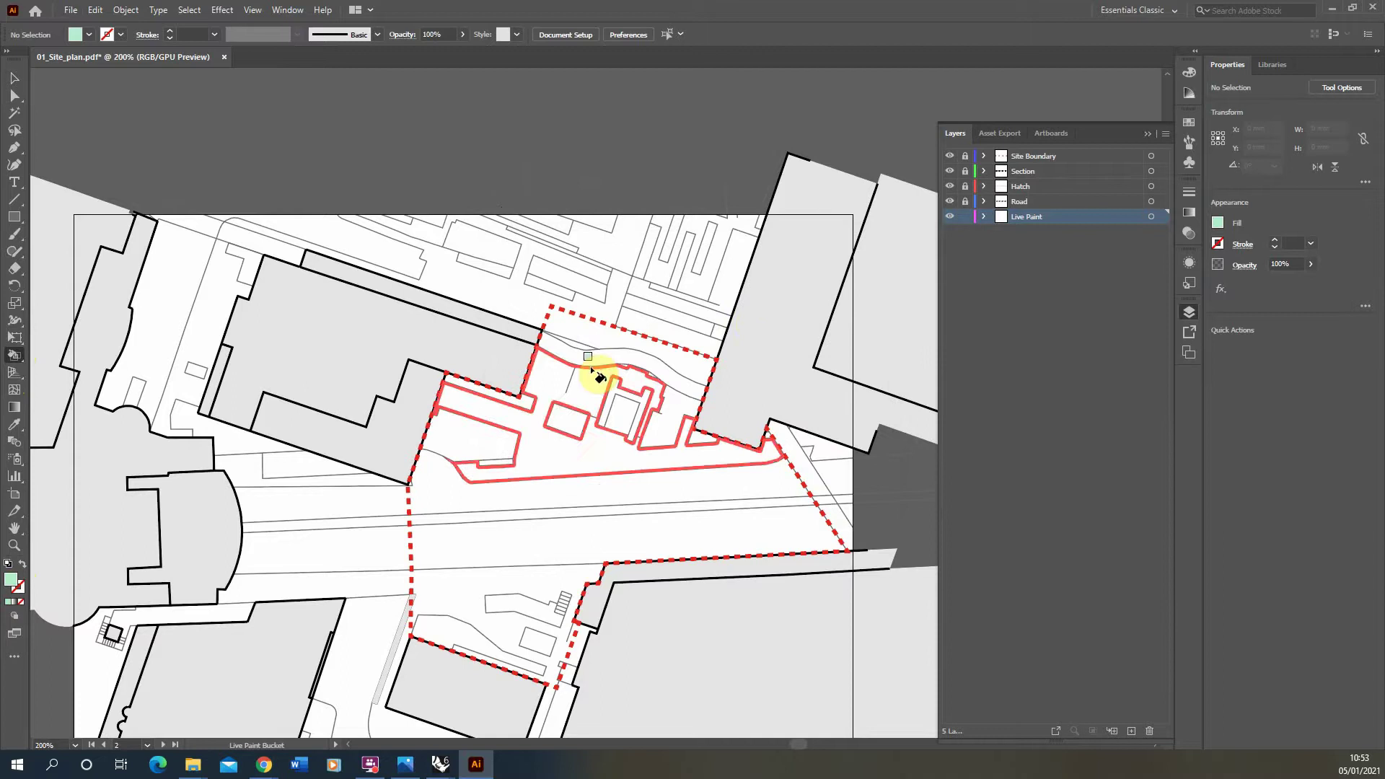
# Paint the paved areas north and south of the main road and along the artboard's northern and north-western parts pale green
pyautogui.click(565, 469)
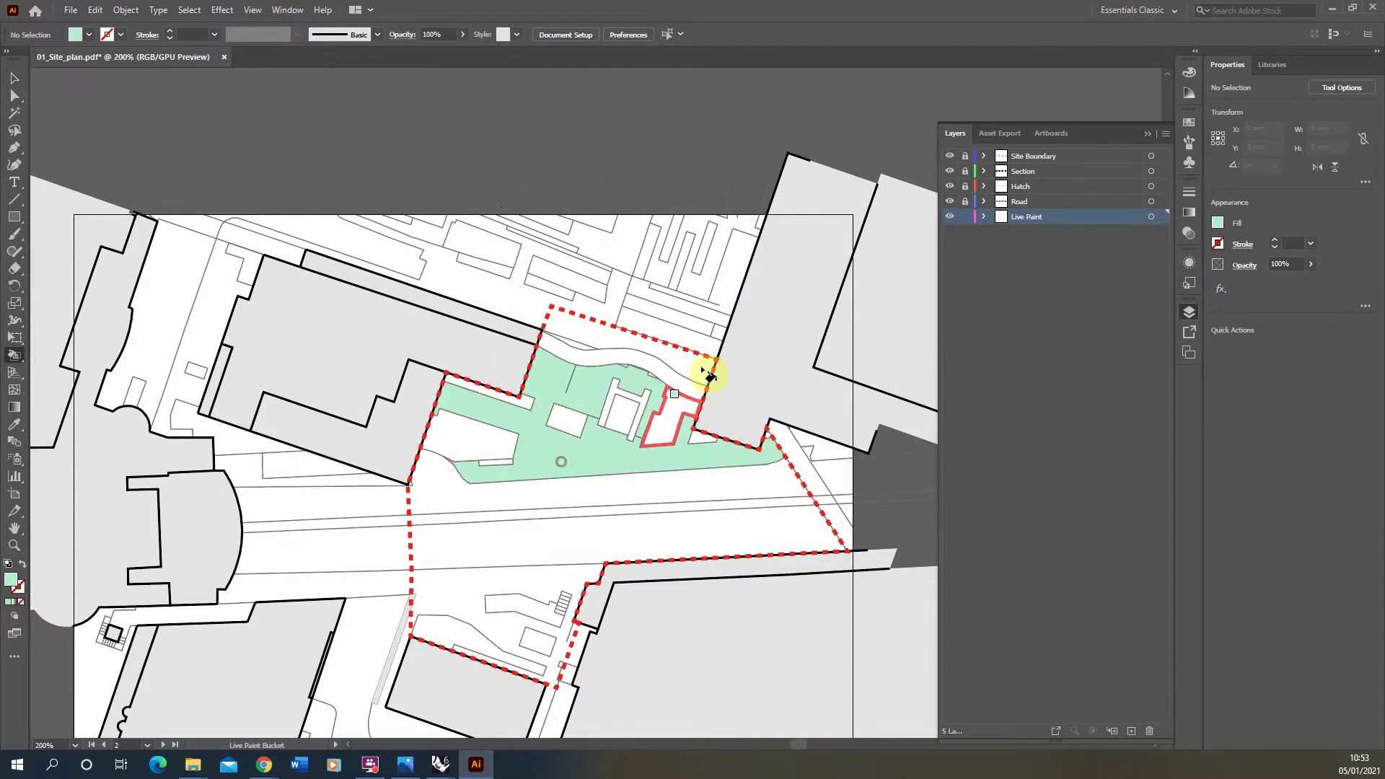
pyautogui.keyDown('alt'); pyautogui.scroll(-1, 686, 311); pyautogui.keyUp('alt')
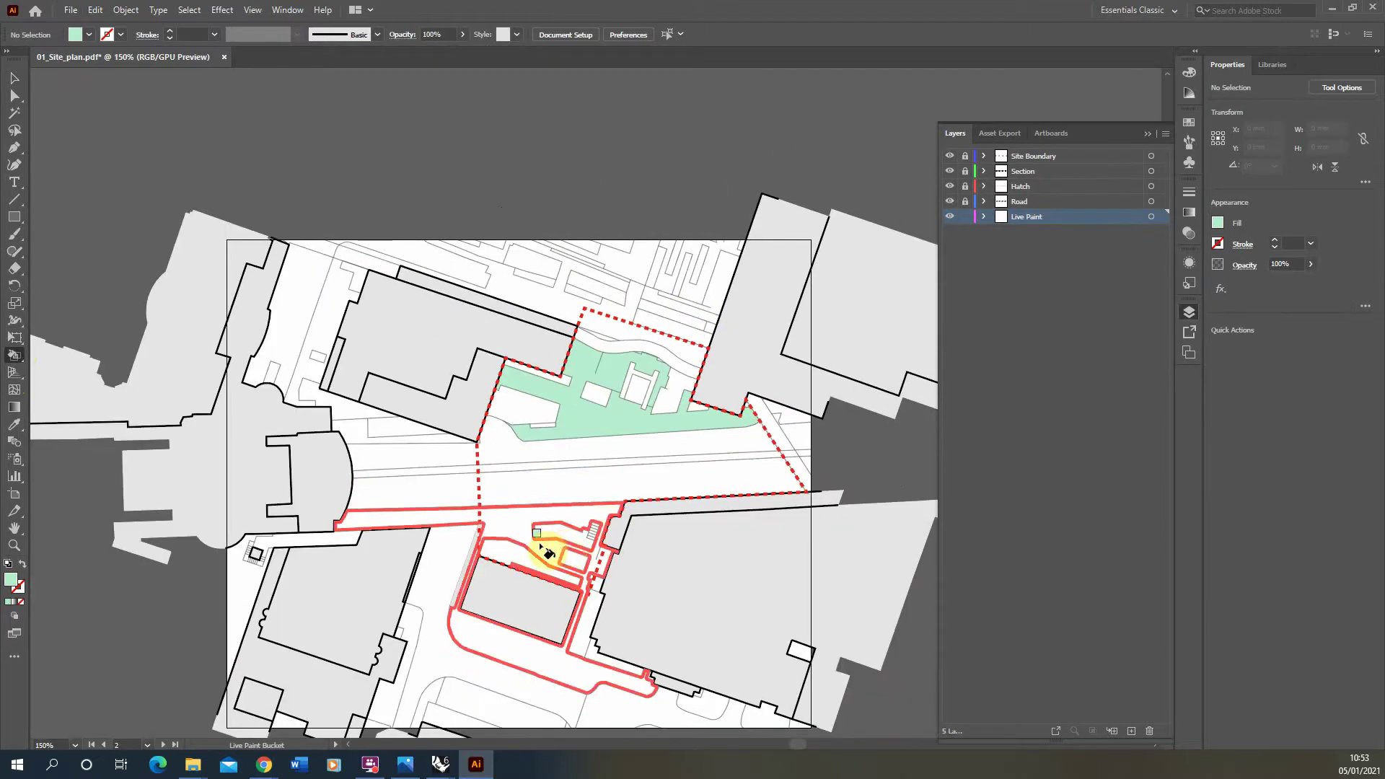
pyautogui.click(552, 549)
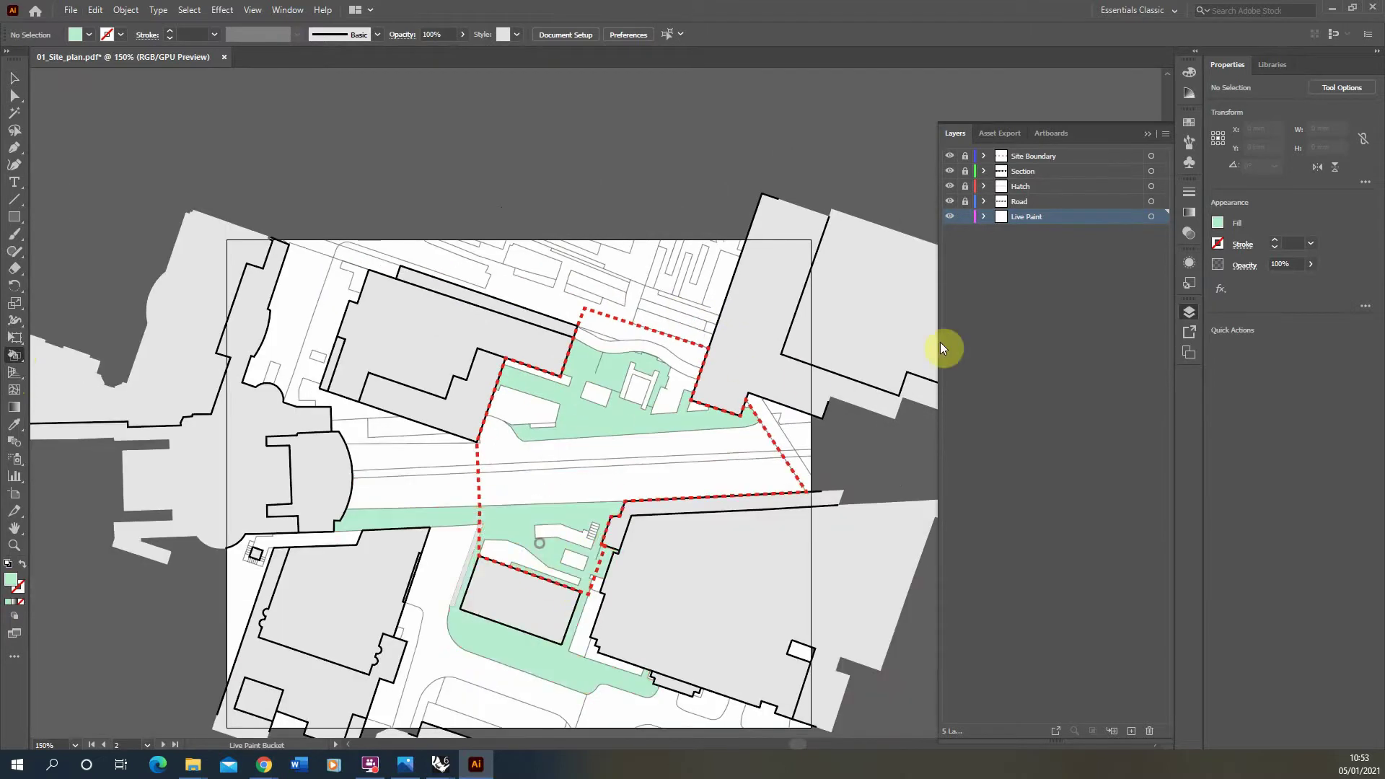
pyautogui.click(321, 330)
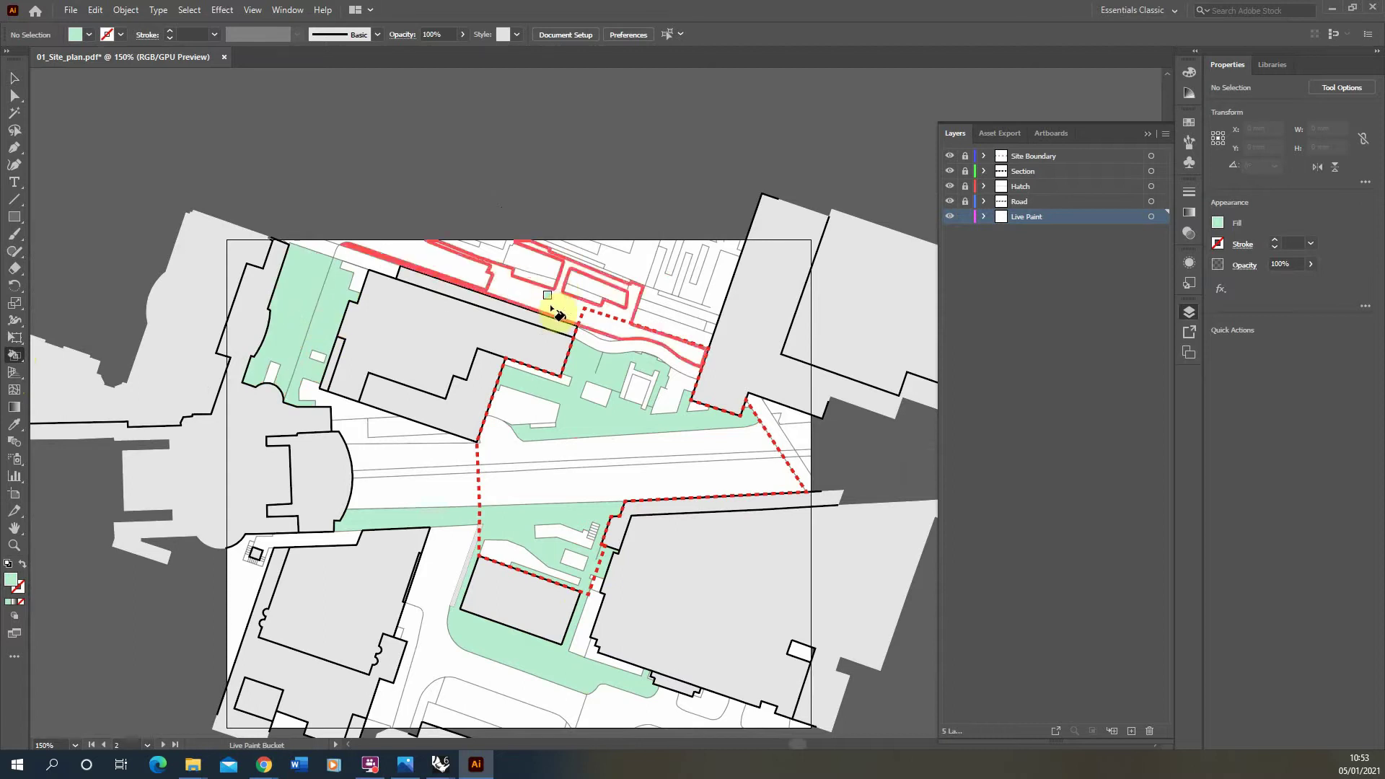
pyautogui.keyDown('alt'); pyautogui.scroll(2, 598, 349); pyautogui.keyUp('alt')
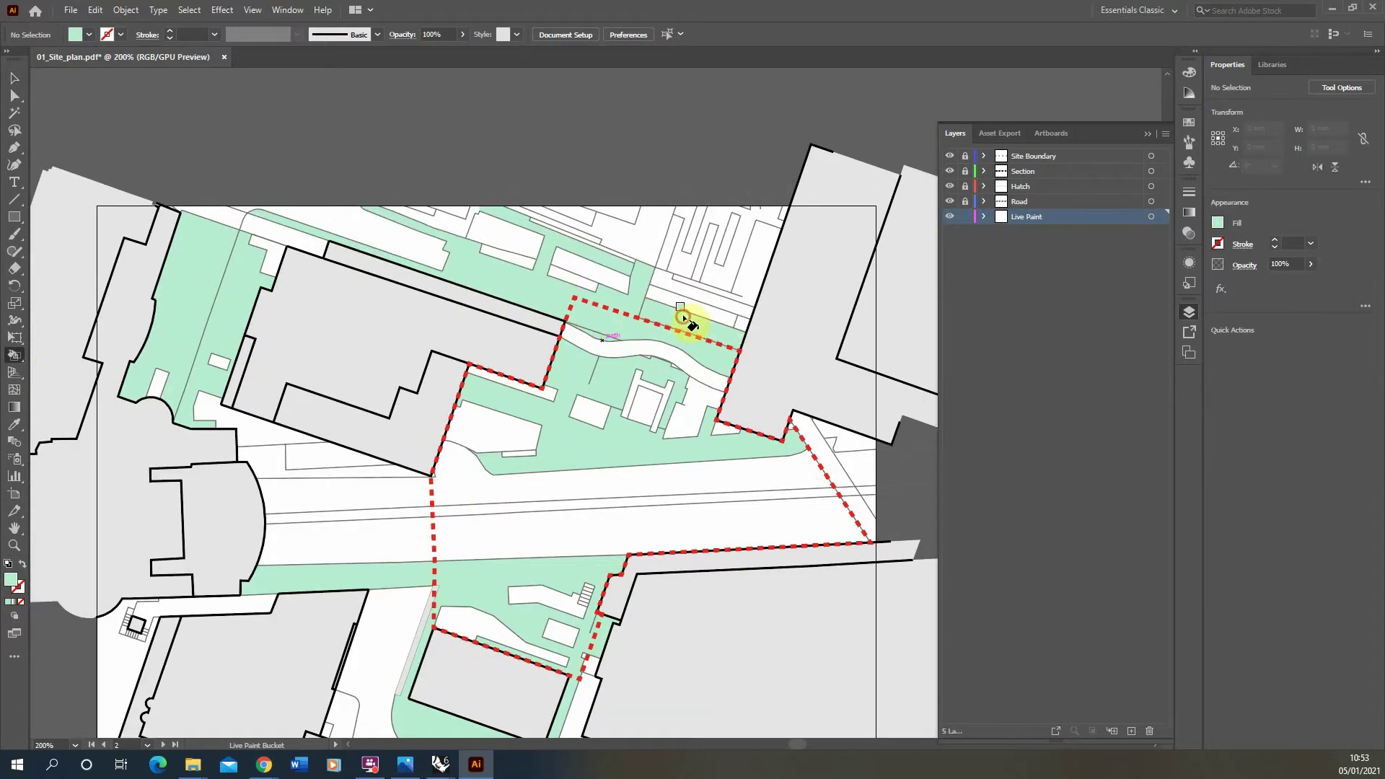
pyautogui.keyDown('alt'); pyautogui.scroll(-4, 545, 243); pyautogui.keyUp('alt')
pyautogui.keyDown('alt'); pyautogui.scroll(3, 512, 403); pyautogui.keyUp('alt')
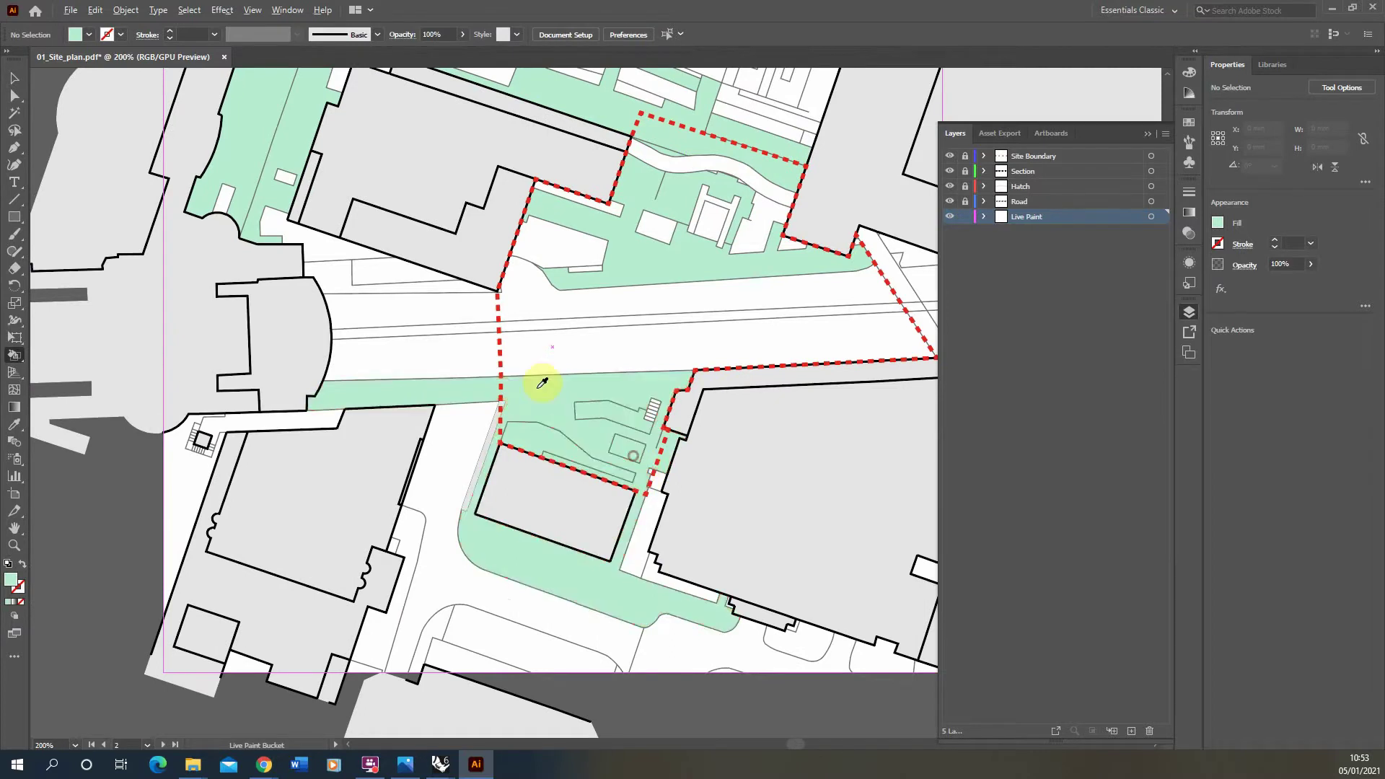
# Sample white from the plan and repaint the small enclosed beds within the site boundary south of the main road
pyautogui.keyDown('alt'); pyautogui.scroll(-3, 555, 390); pyautogui.keyUp('alt')
pyautogui.keyDown('alt'); pyautogui.scroll(3, 561, 456); pyautogui.keyUp('alt')
pyautogui.keyDown('alt'); pyautogui.click(447, 448); pyautogui.keyUp('alt')
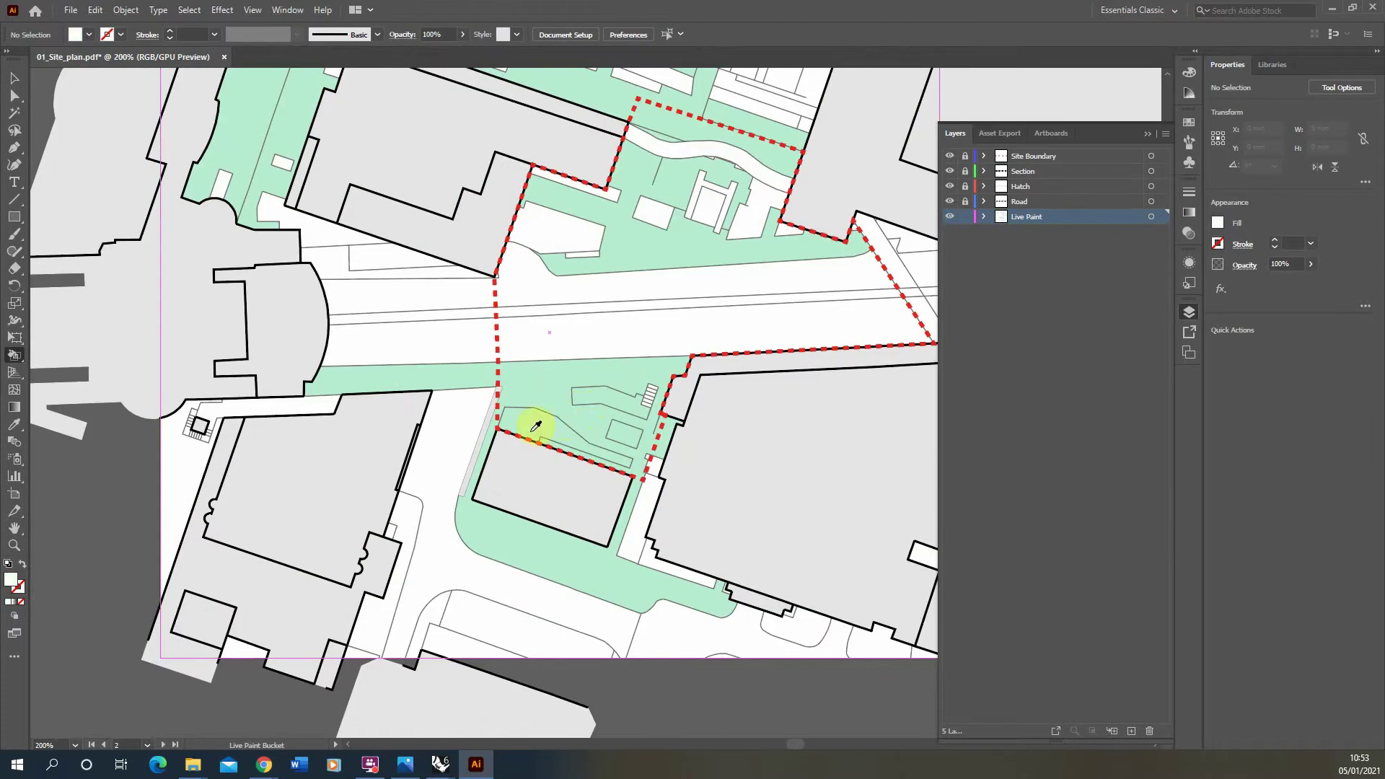
pyautogui.click(624, 449)
# Sample the pale green again and paint the remaining paved areas at the artboard's southern end and beside the buildings
pyautogui.keyDown('alt'); pyautogui.scroll(-1, 469, 387); pyautogui.keyUp('alt')
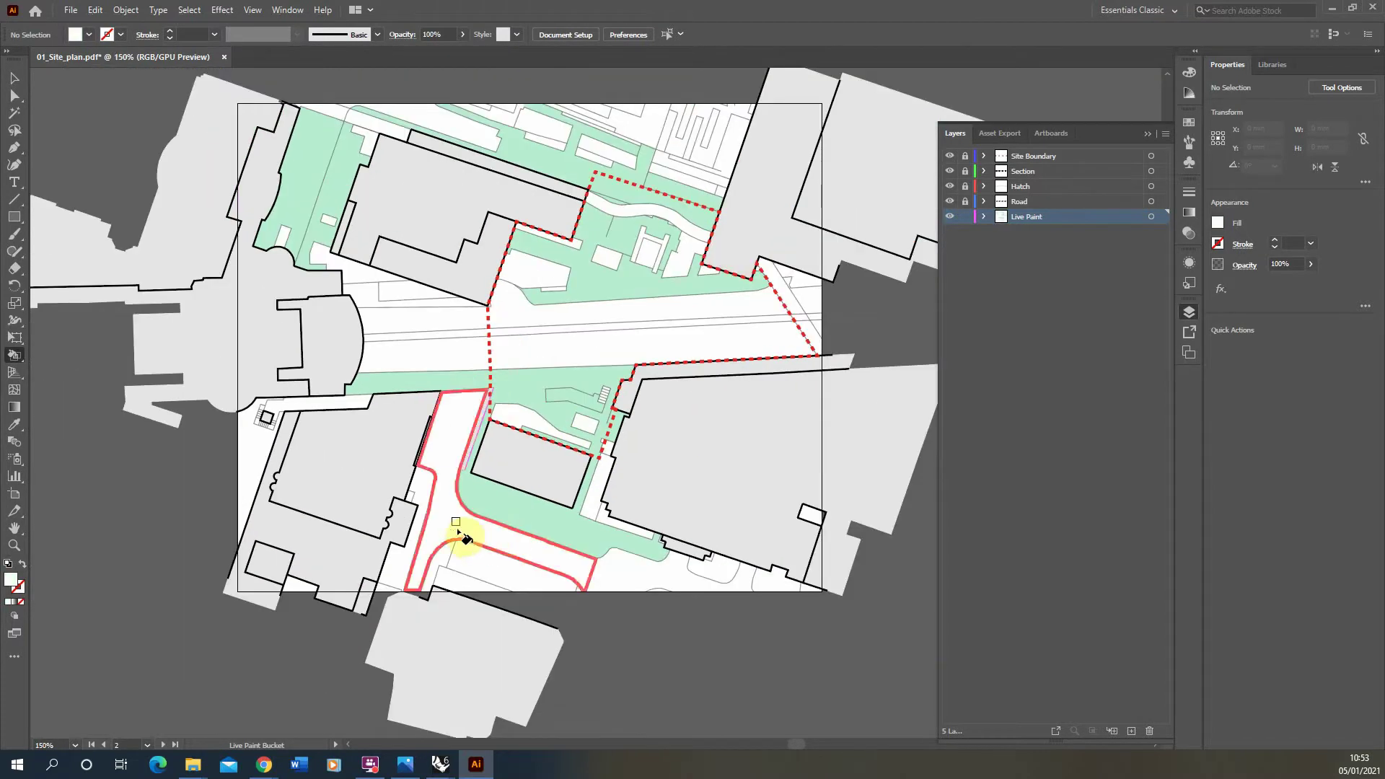
pyautogui.keyDown('alt'); pyautogui.click(502, 493); pyautogui.keyUp('alt')
pyautogui.click(462, 570)
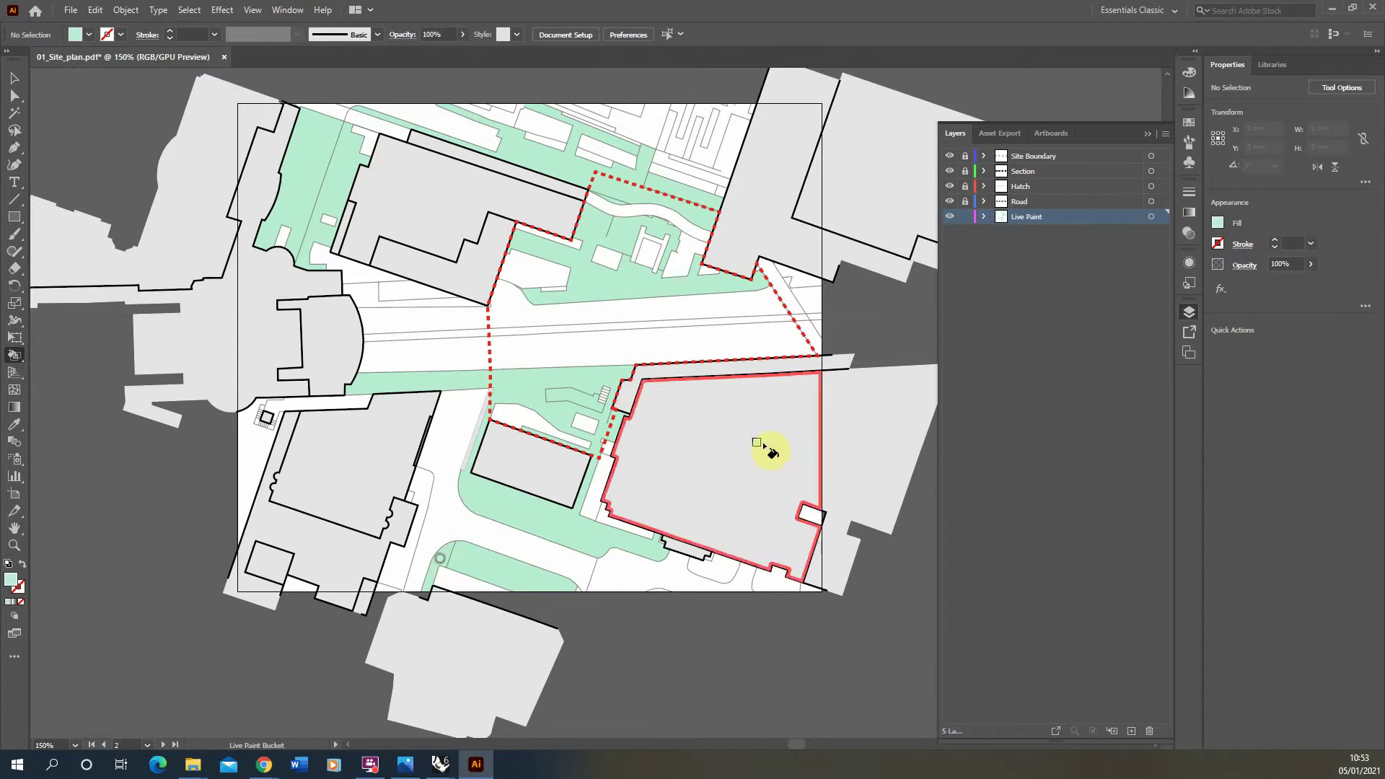
pyautogui.keyDown('alt'); pyautogui.scroll(1, 281, 229); pyautogui.keyUp('alt')
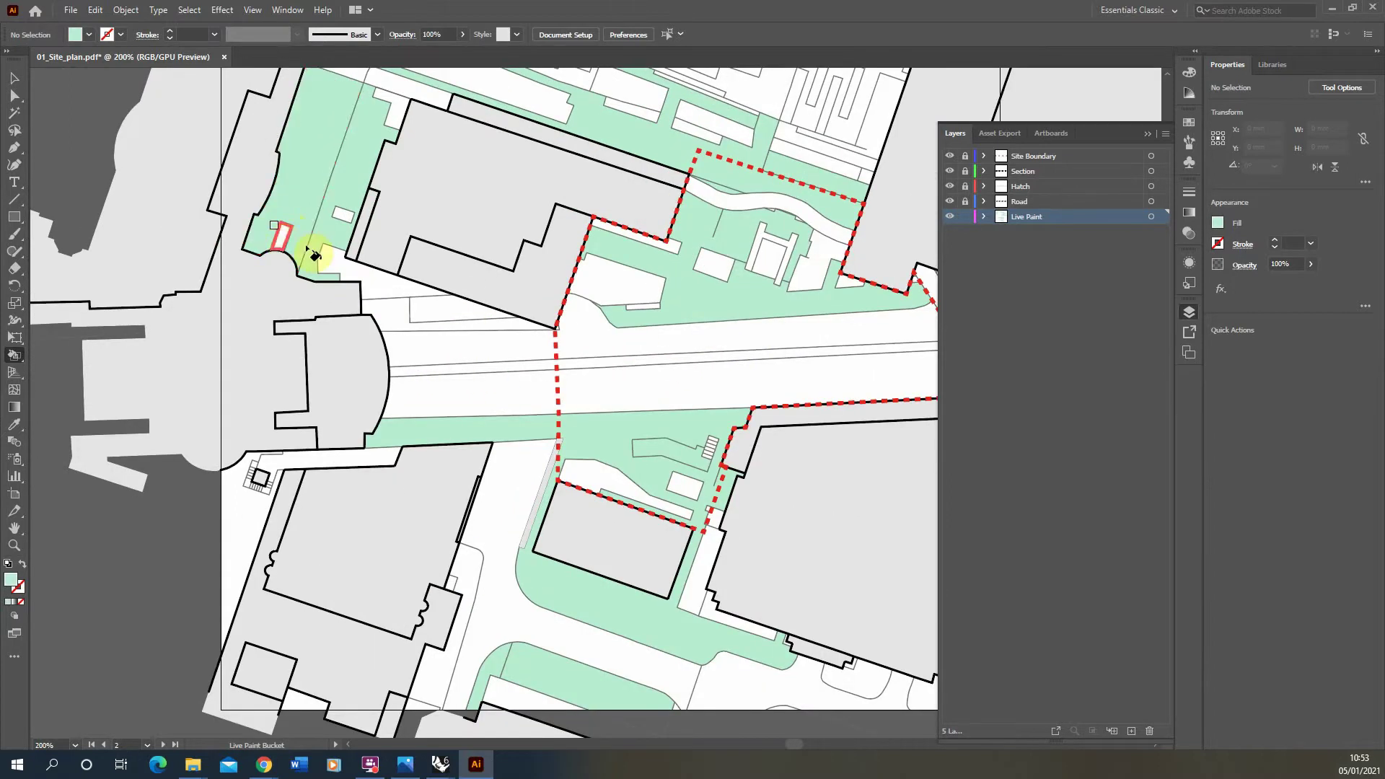
pyautogui.keyDown('alt'); pyautogui.scroll(-3, 317, 256); pyautogui.keyUp('alt')
pyautogui.keyDown('alt'); pyautogui.scroll(1, 353, 192); pyautogui.keyUp('alt')
# Examine the pale green fills on the second artboard, both as a whole and up close
pyautogui.click(14, 78)
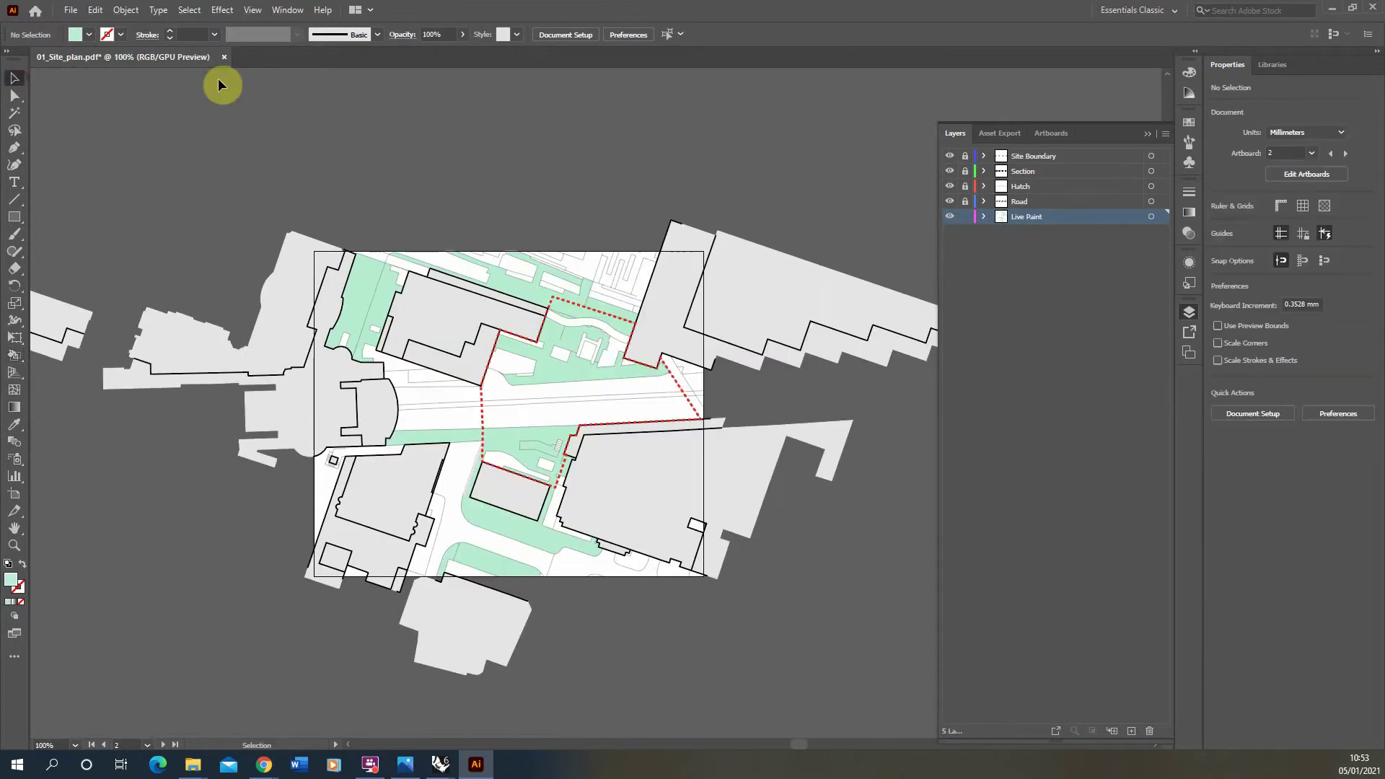
pyautogui.keyDown('alt'); pyautogui.scroll(-3, 522, 490); pyautogui.keyUp('alt')
pyautogui.keyDown('alt'); pyautogui.scroll(5, 484, 439); pyautogui.keyUp('alt')
pyautogui.keyDown('alt'); pyautogui.scroll(-3, 532, 439); pyautogui.keyUp('alt')
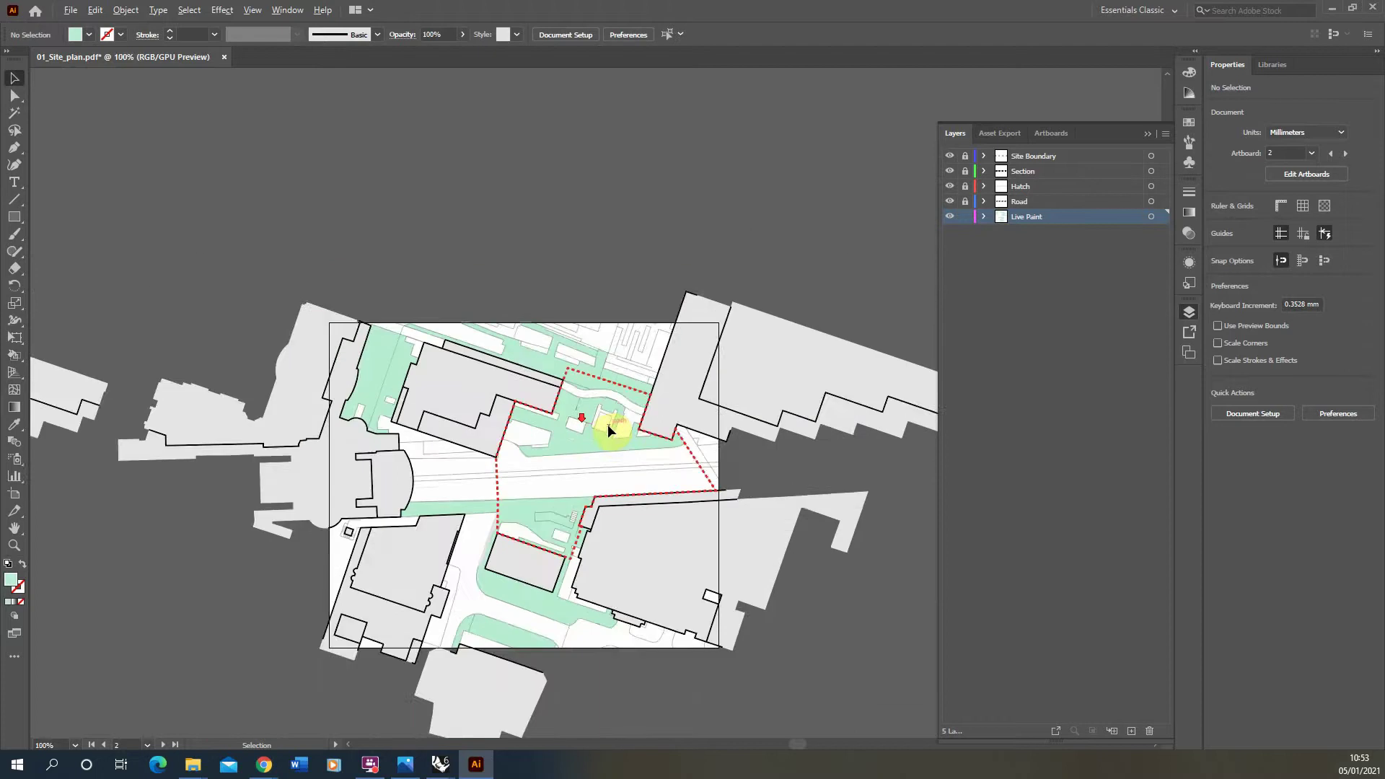
pyautogui.keyDown('alt'); pyautogui.scroll(2, 584, 450); pyautogui.keyUp('alt')
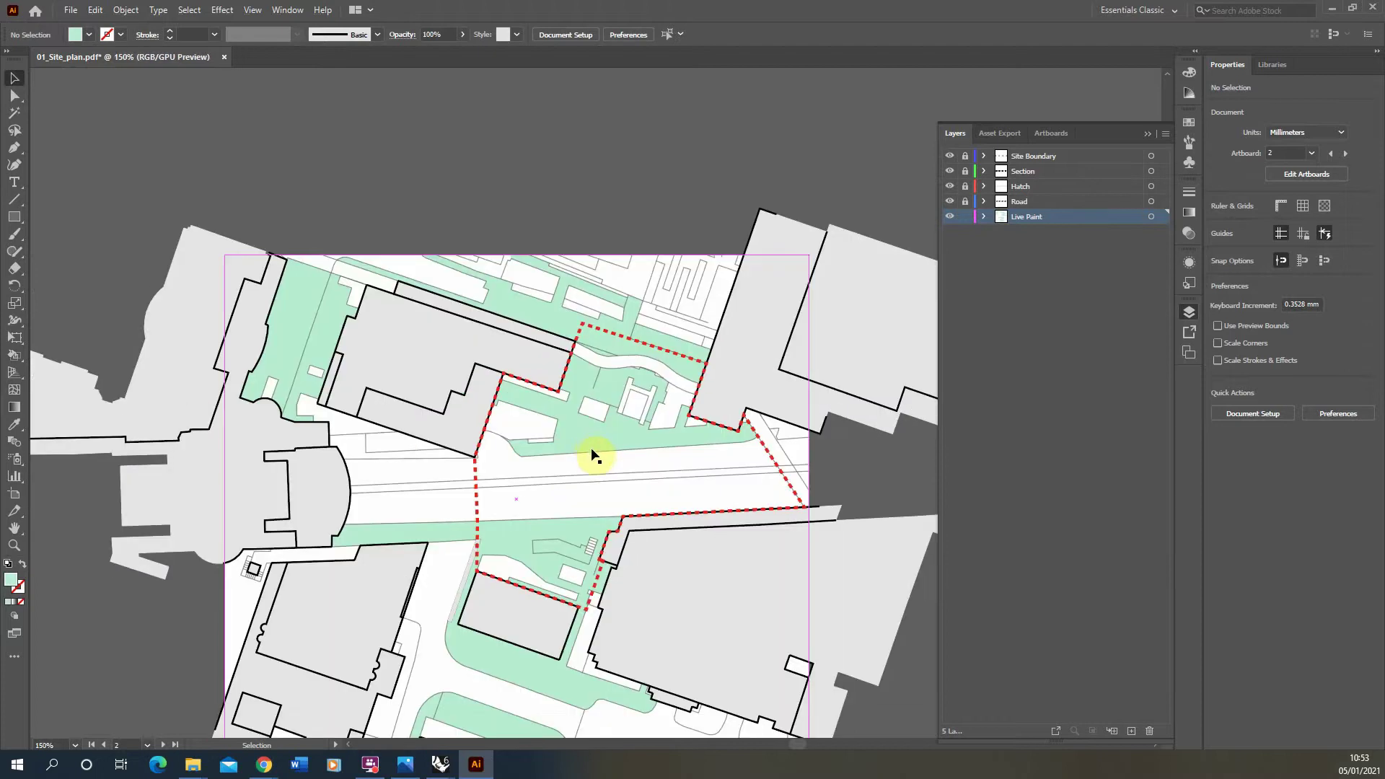
pyautogui.keyDown('alt'); pyautogui.scroll(-2, 595, 454); pyautogui.keyUp('alt')
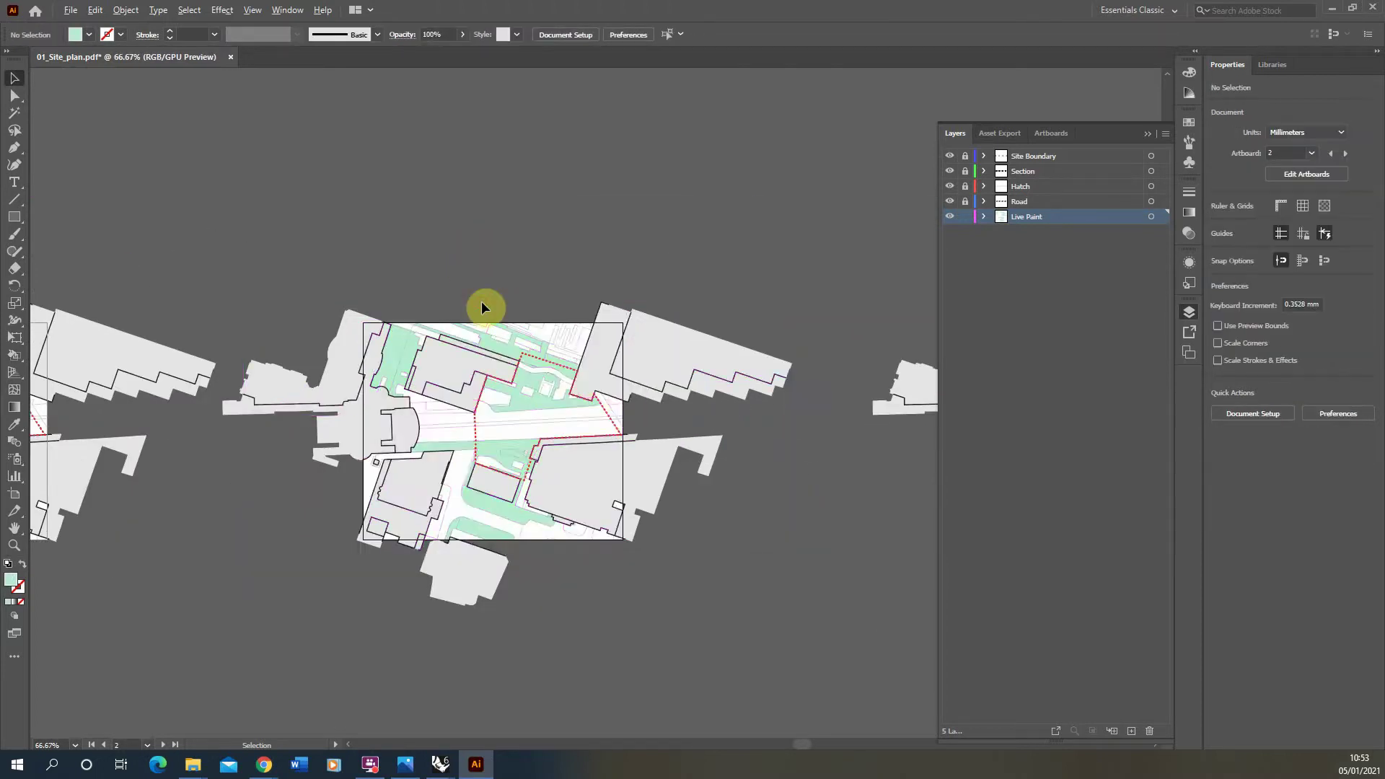
pyautogui.keyDown('alt'); pyautogui.scroll(1, 482, 308); pyautogui.keyUp('alt')
pyautogui.keyDown('alt'); pyautogui.scroll(1, 507, 447); pyautogui.keyUp('alt')
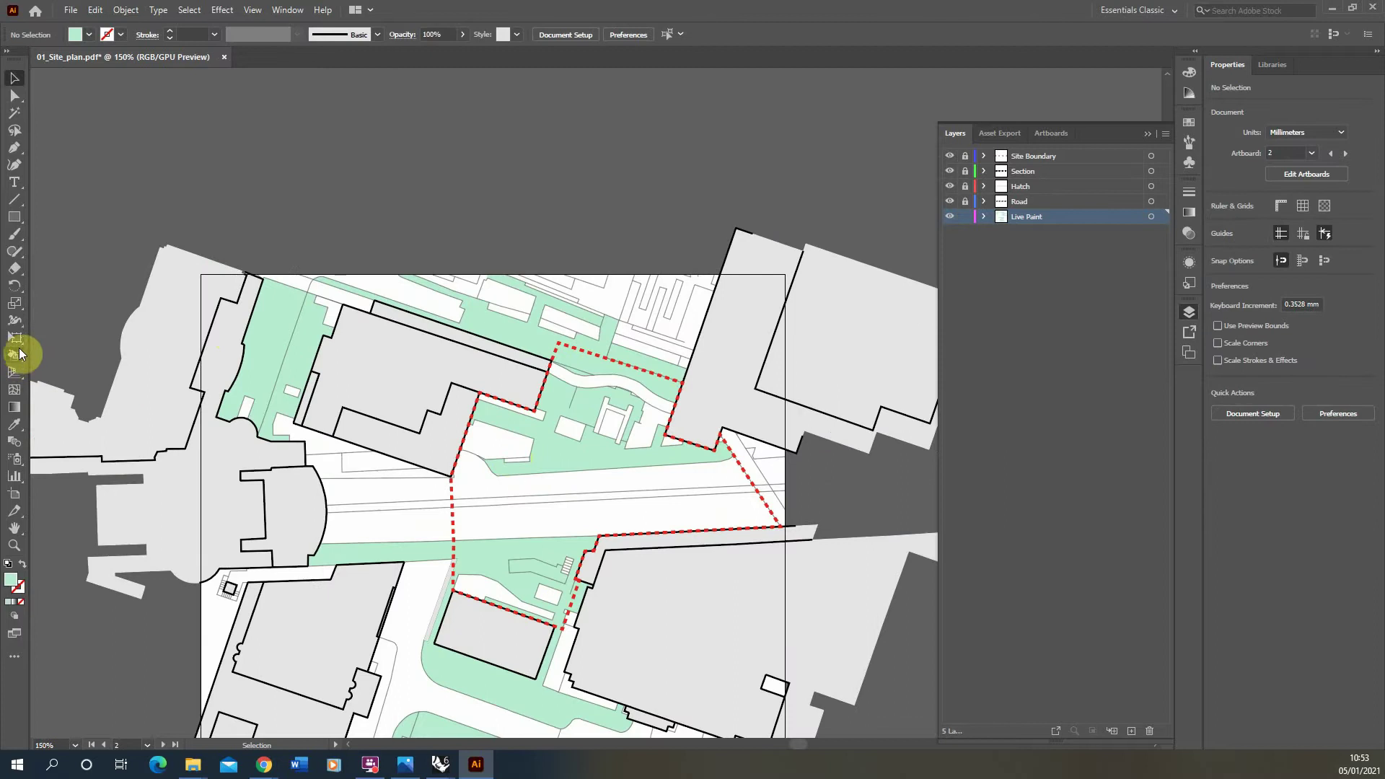
# Activate the Live Paint Bucket and set the fill to a darker green, #66BC70
pyautogui.click(14, 355)
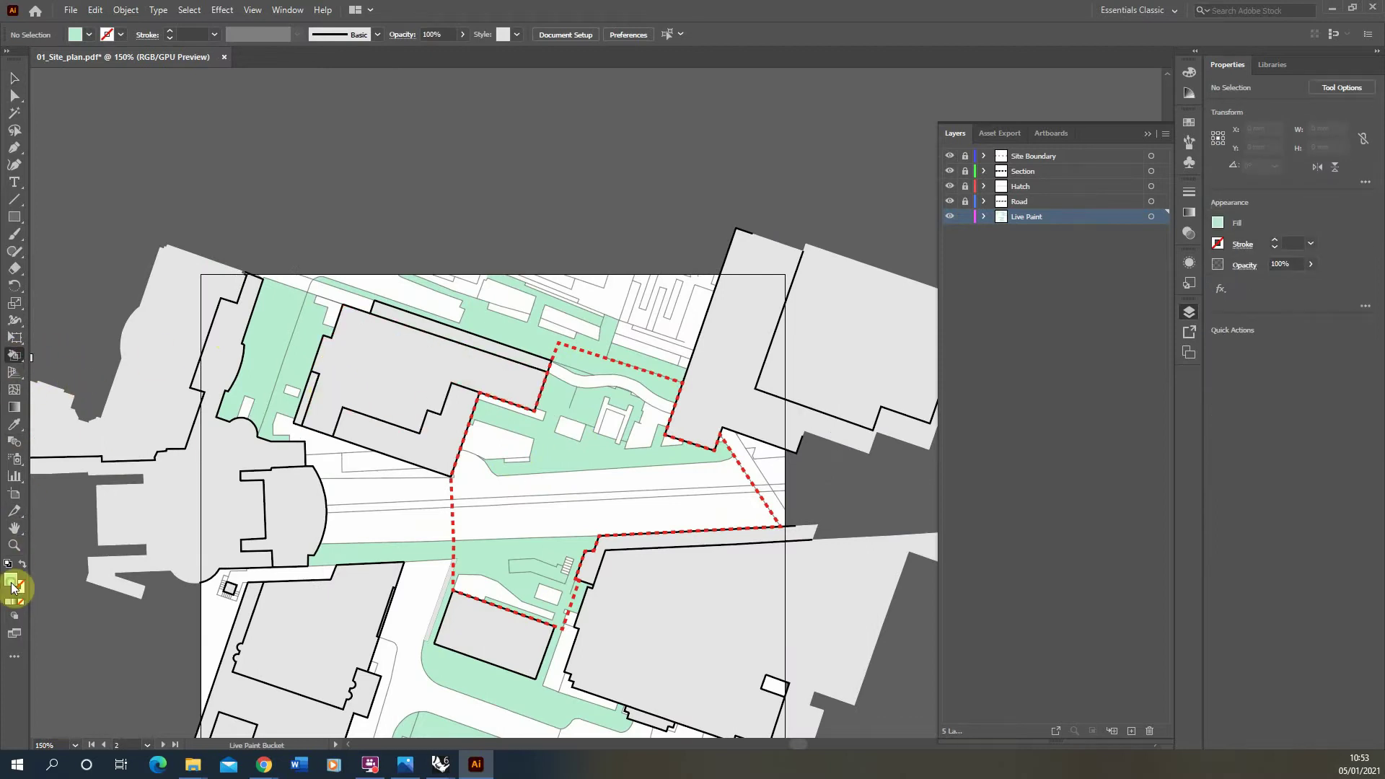
pyautogui.doubleClick(12, 583)
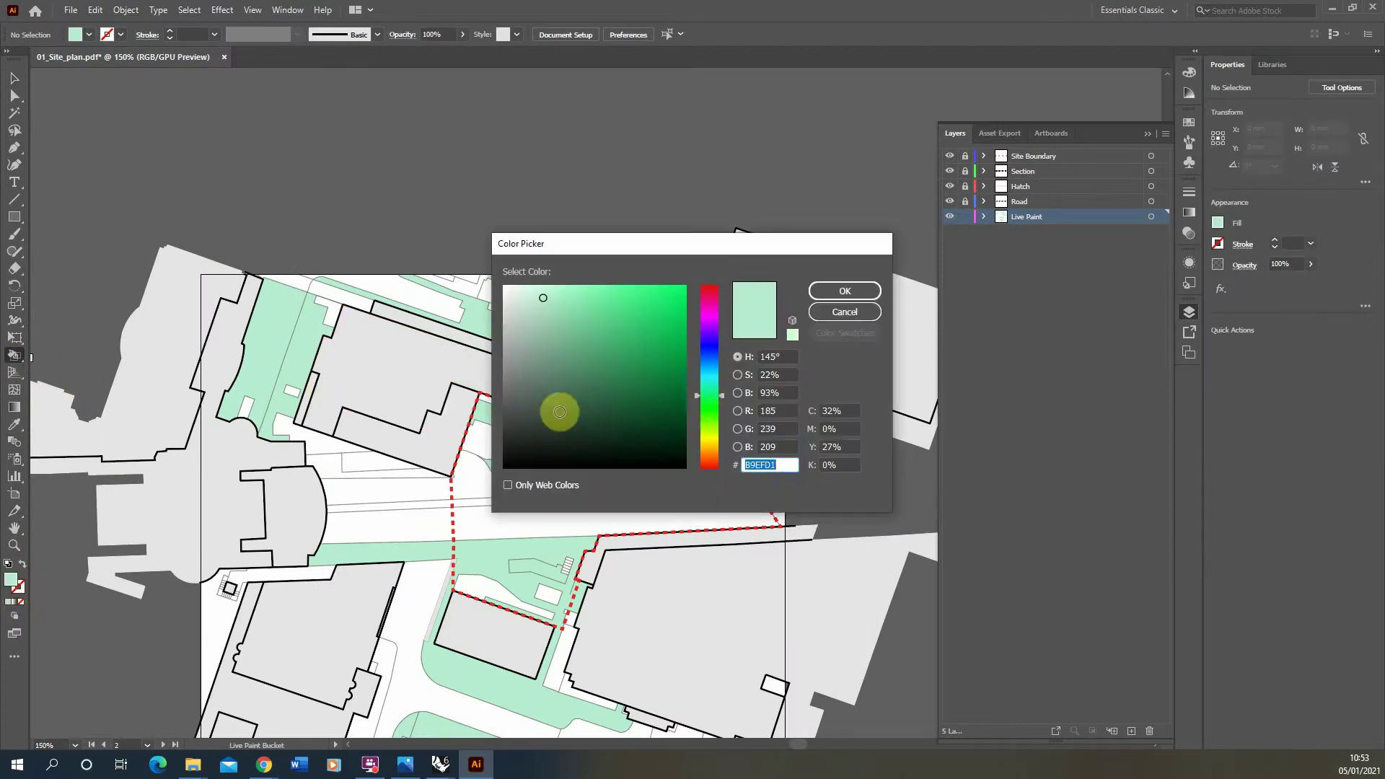
pyautogui.moveTo(634, 326)
pyautogui.mouseDown()
pyautogui.moveTo(587, 325)
pyautogui.moveTo(586, 351)
pyautogui.moveTo(587, 333)
pyautogui.mouseUp()
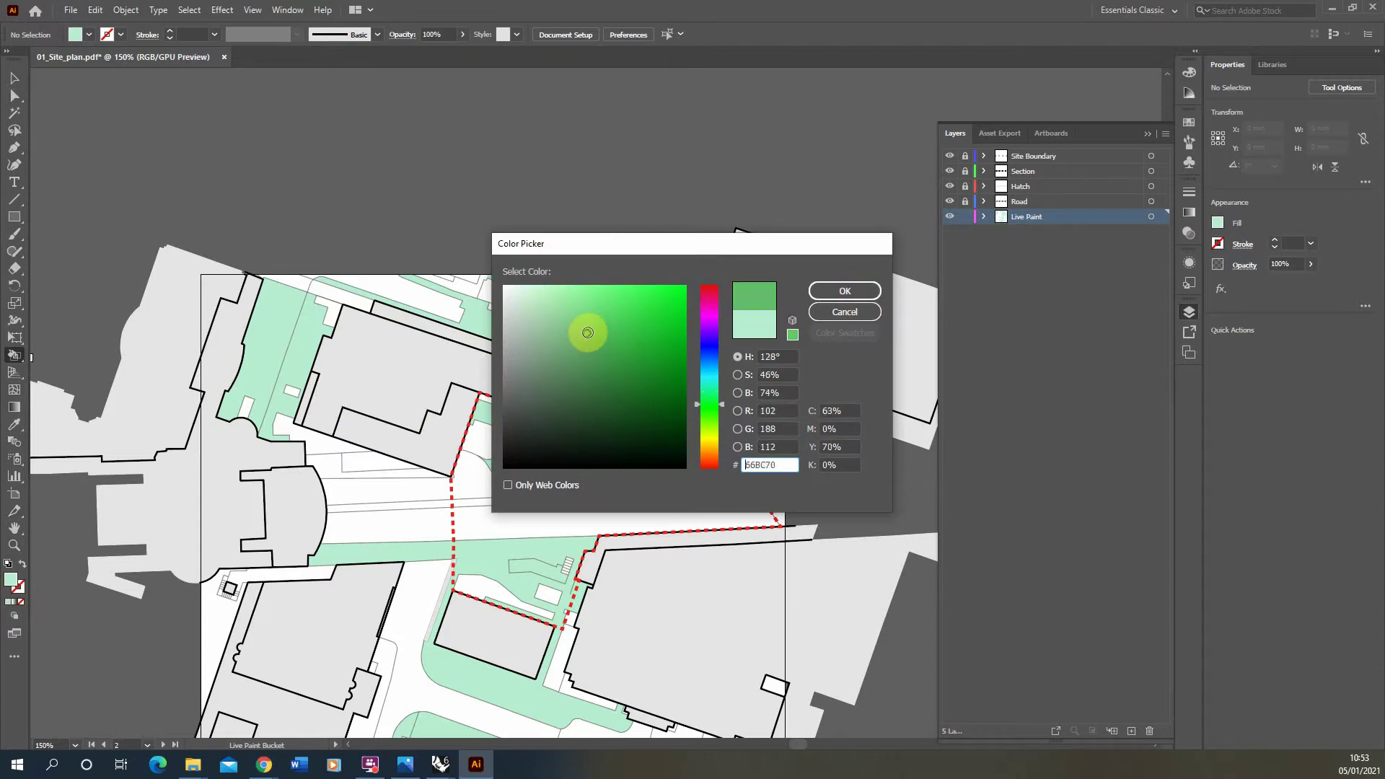
pyautogui.press('Return')
# Paint the planting beds north of the main road darker green, inside the site boundary and along the second artboard's northern edge
pyautogui.click(516, 447)
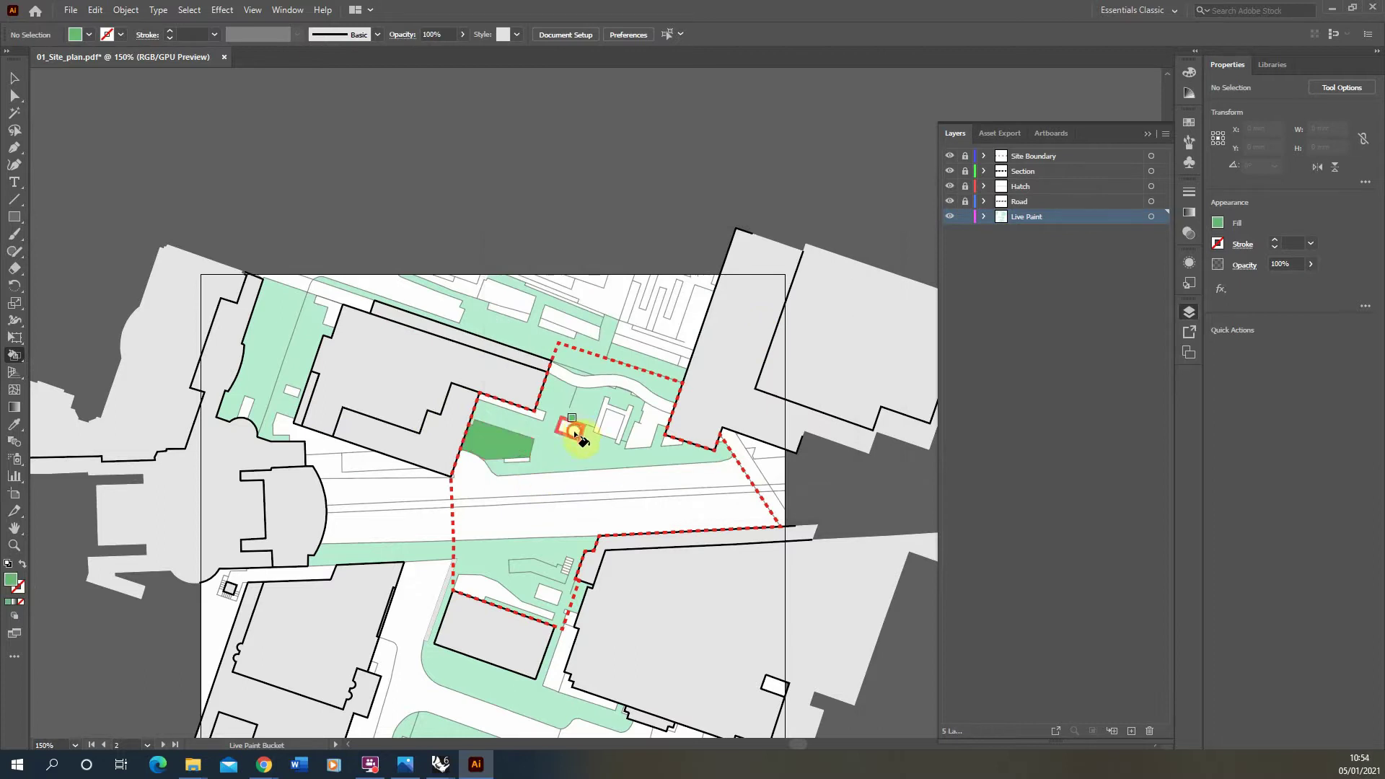
pyautogui.click(571, 429)
pyautogui.click(537, 414)
pyautogui.click(576, 322)
pyautogui.click(520, 303)
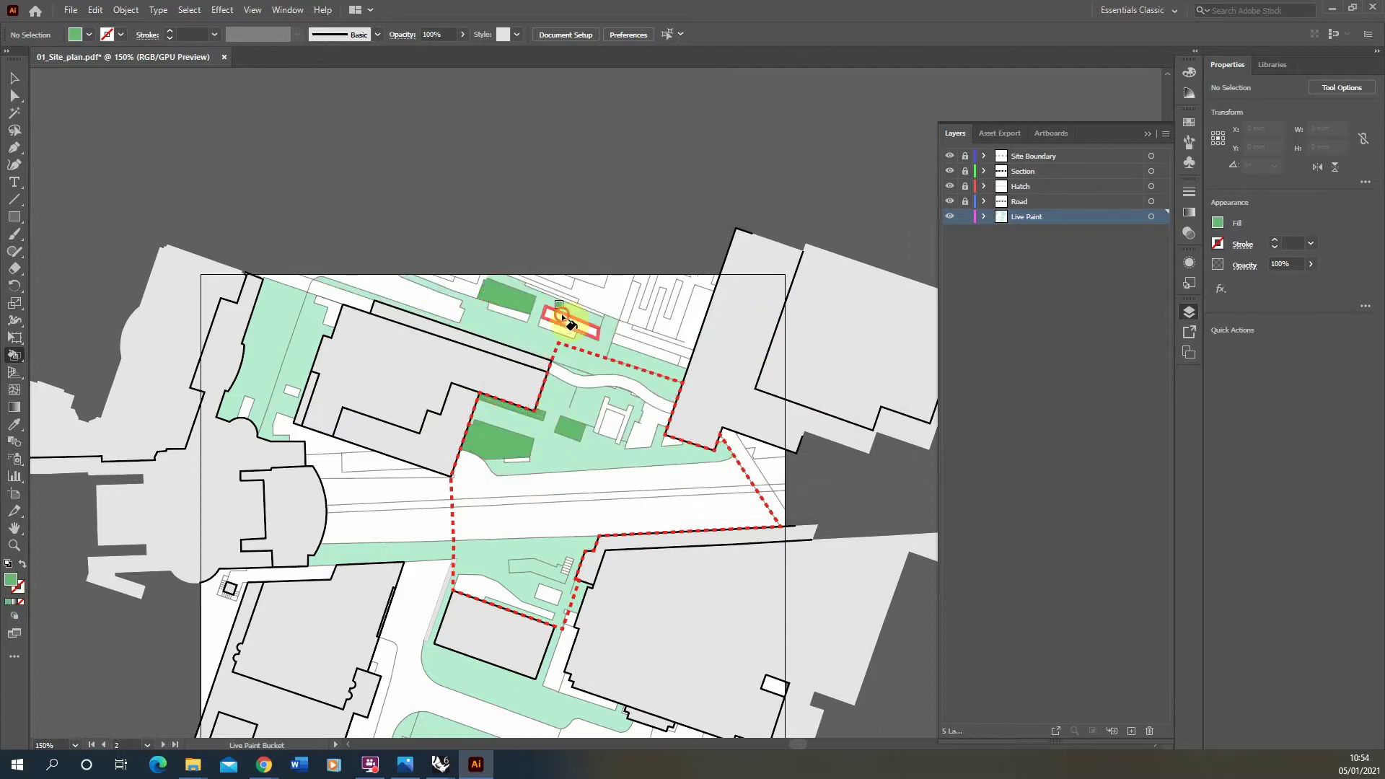
pyautogui.click(435, 304)
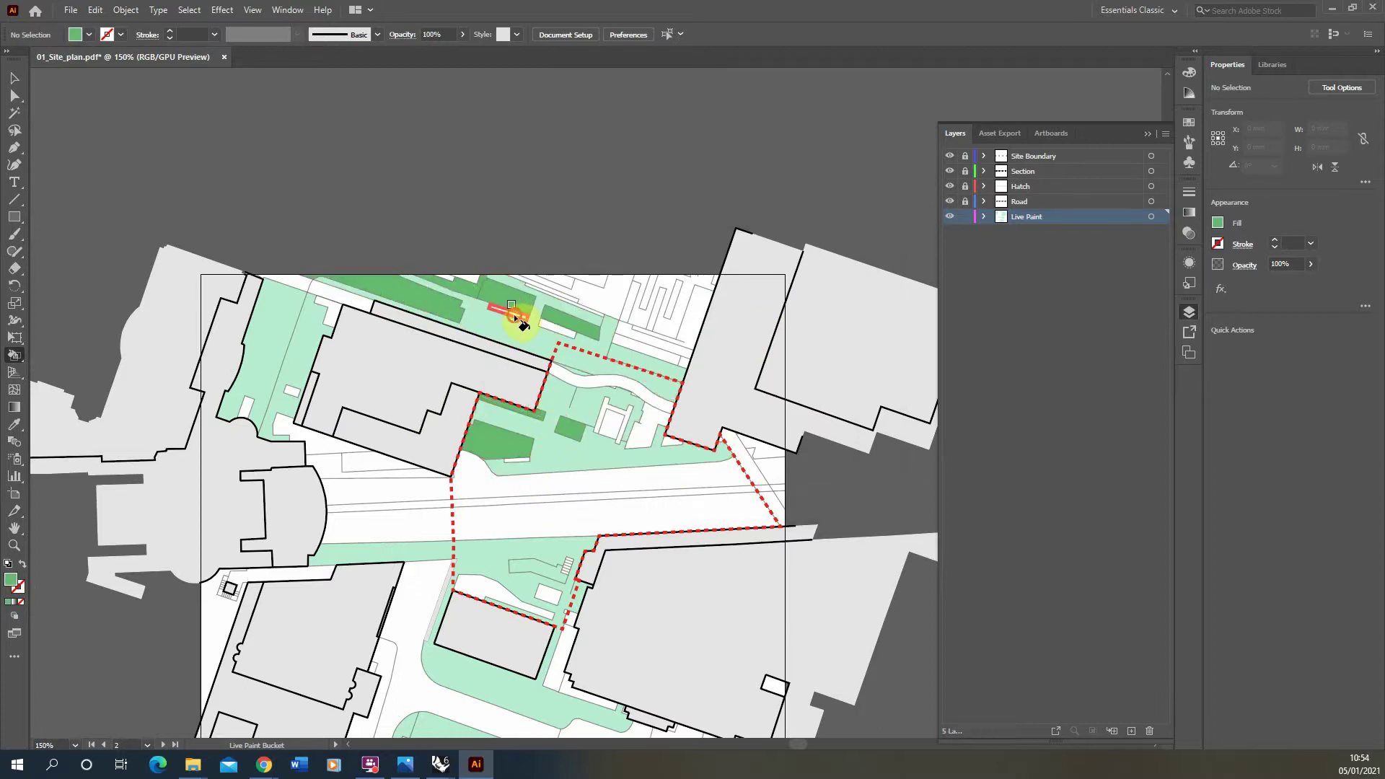
pyautogui.click(516, 317)
# Paint the remaining planting beds darker green, south of the main road, beside the north-western building and at the second artboard's southern end
pyautogui.click(550, 593)
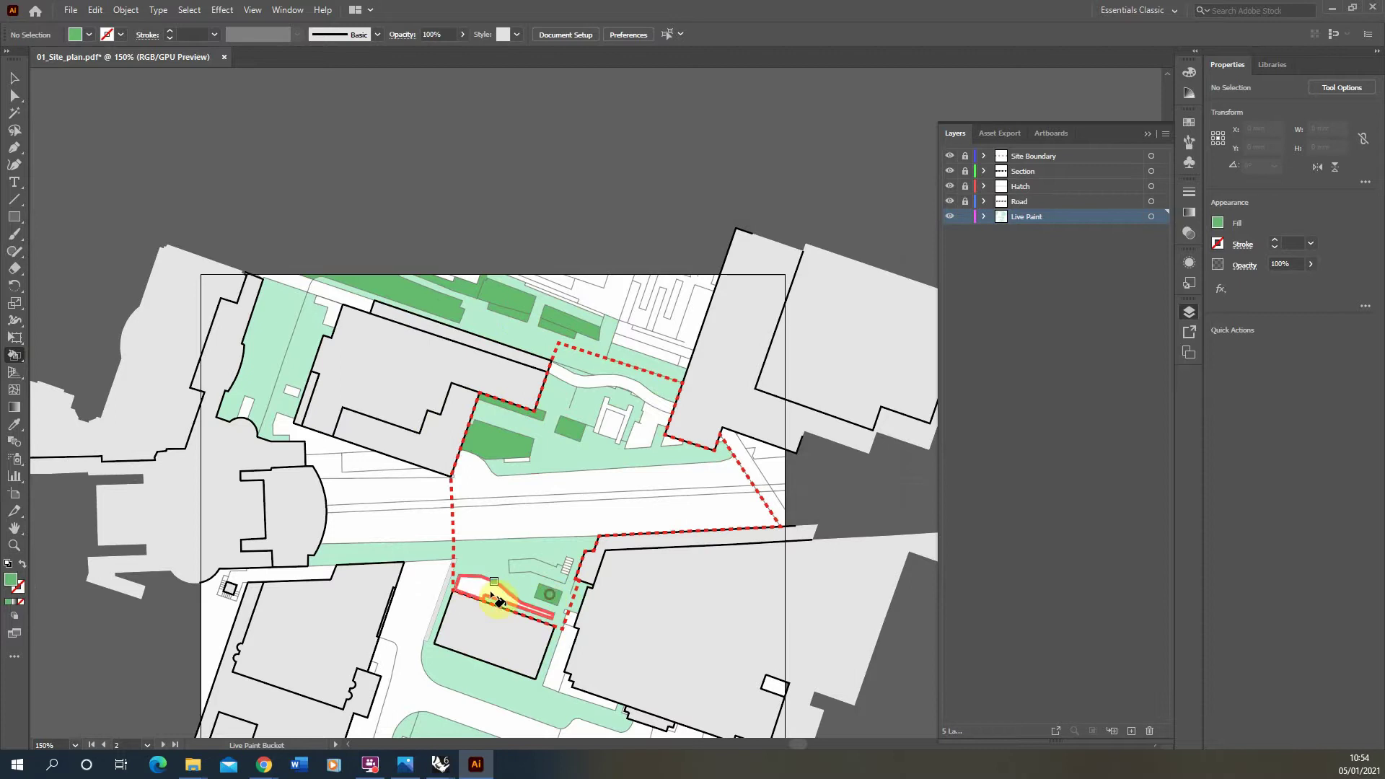
pyautogui.click(498, 600)
pyautogui.click(247, 408)
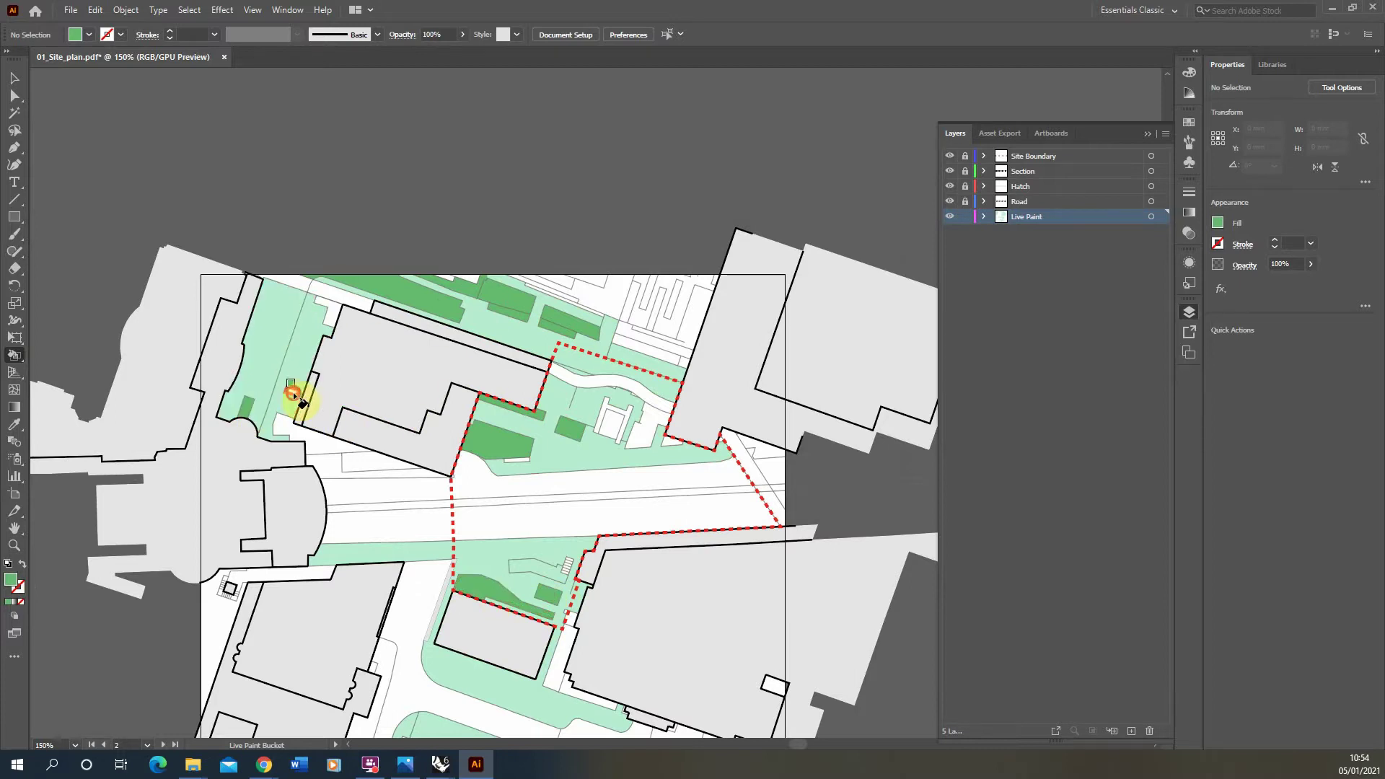
pyautogui.click(292, 391)
pyautogui.scroll(-2, 559, 432)
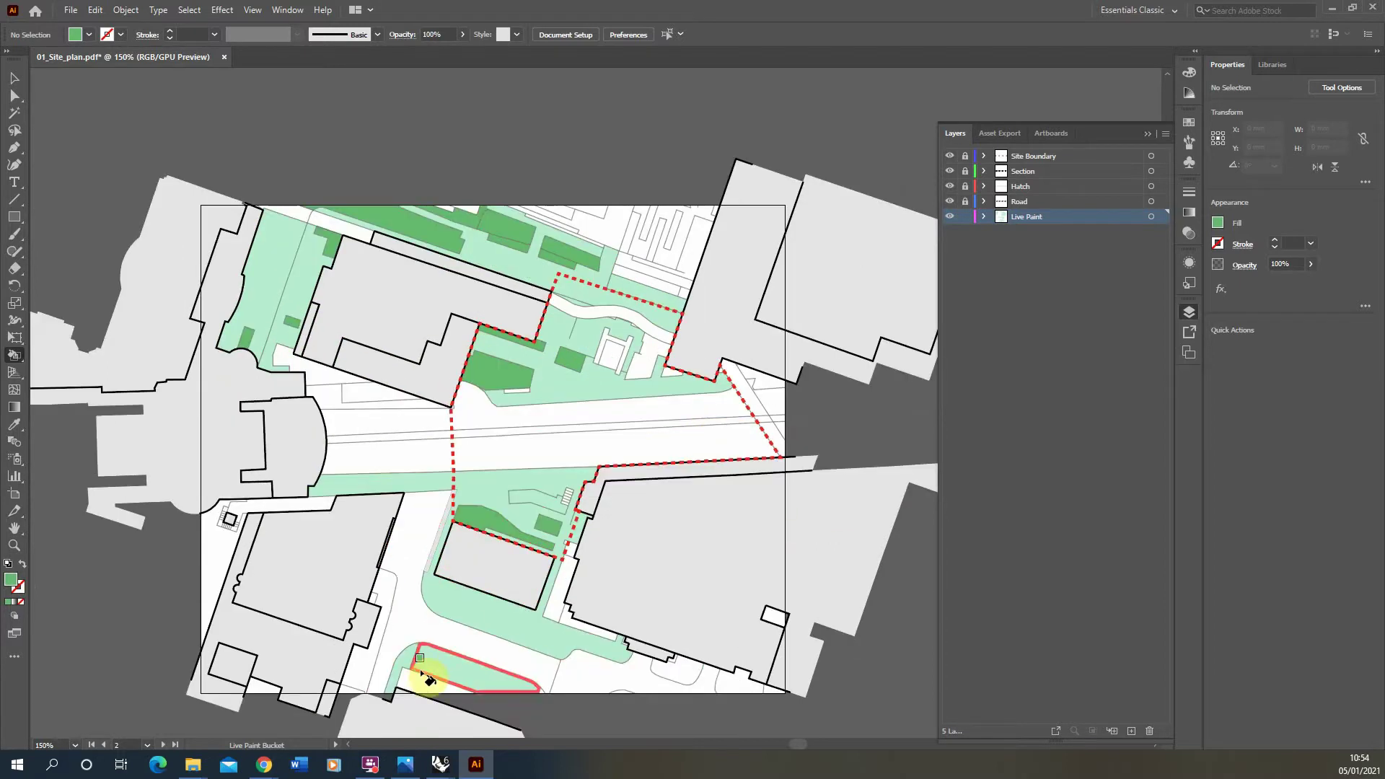
pyautogui.click(559, 607)
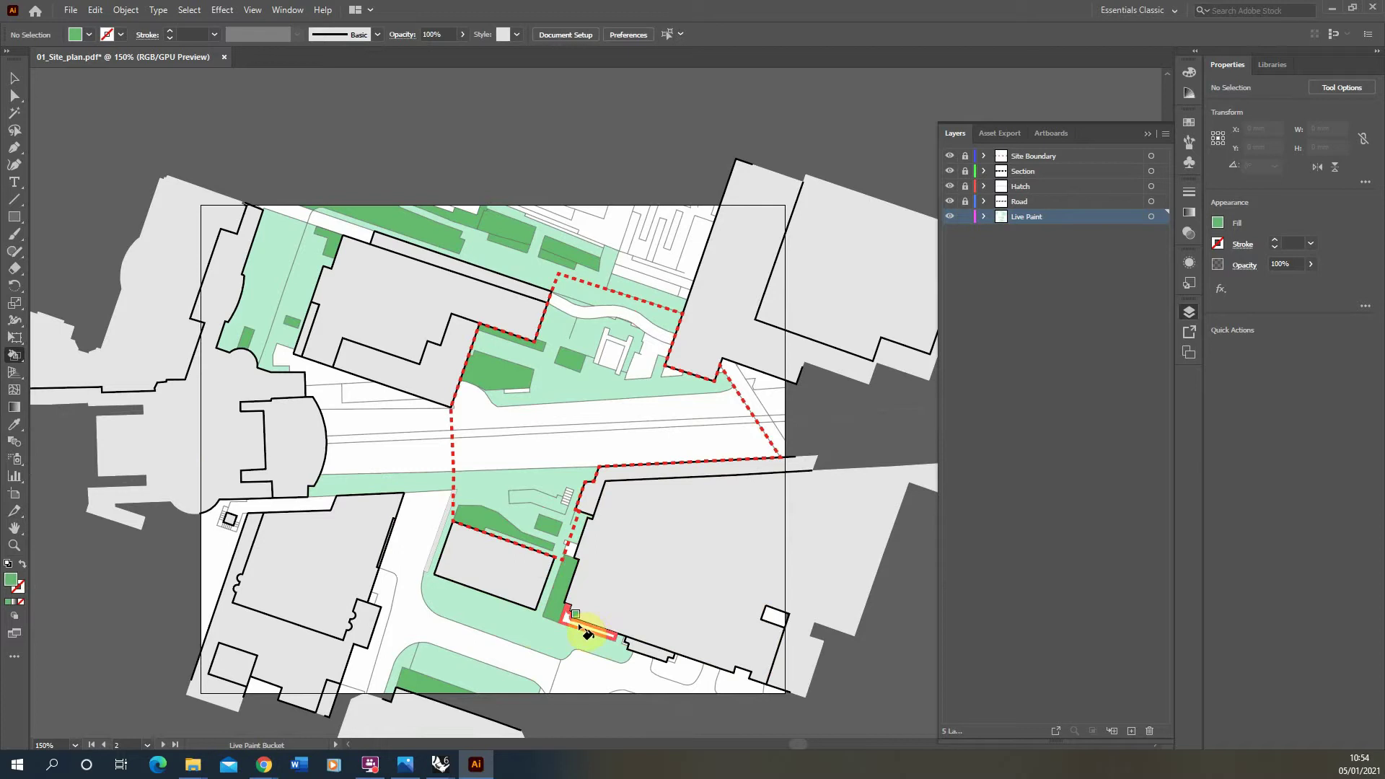
pyautogui.scroll(-2, 751, 510)
pyautogui.keyDown('alt'); pyautogui.scroll(-1, 854, 480); pyautogui.keyUp('alt')
pyautogui.keyDown('alt'); pyautogui.scroll(2, 618, 411); pyautogui.keyUp('alt')
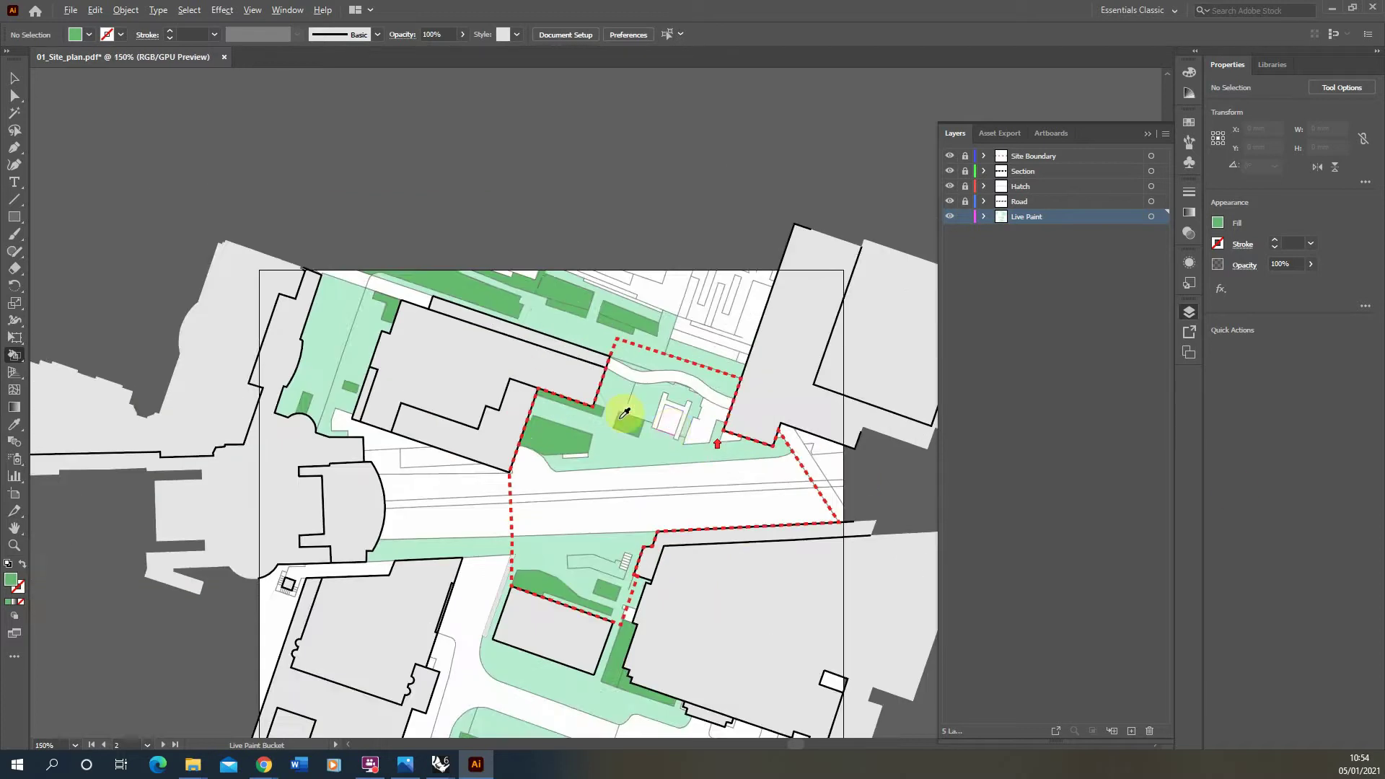
pyautogui.keyDown('alt'); pyautogui.scroll(-3, 534, 432); pyautogui.keyUp('alt')
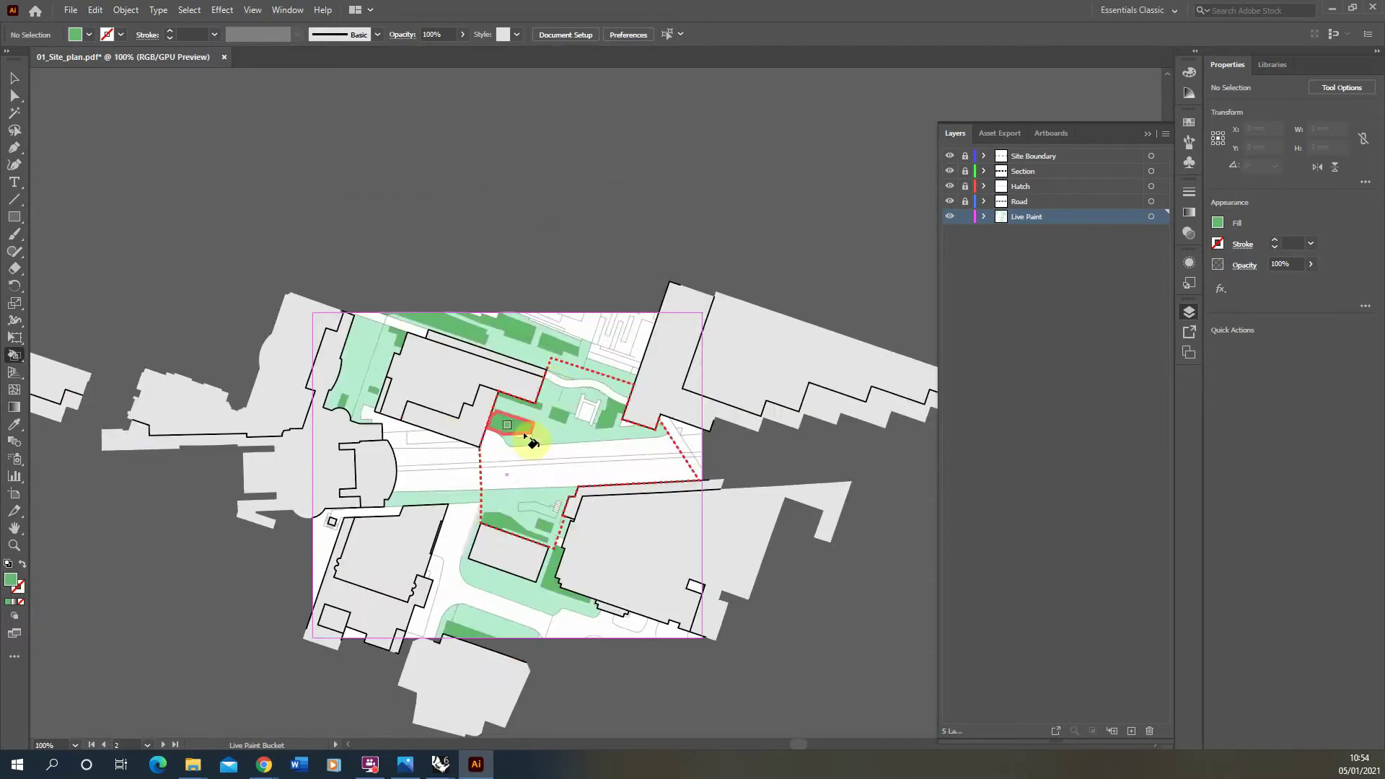
pyautogui.keyDown('alt'); pyautogui.scroll(2, 667, 364); pyautogui.keyUp('alt')
pyautogui.keyDown('alt'); pyautogui.scroll(-2, 617, 364); pyautogui.keyUp('alt')
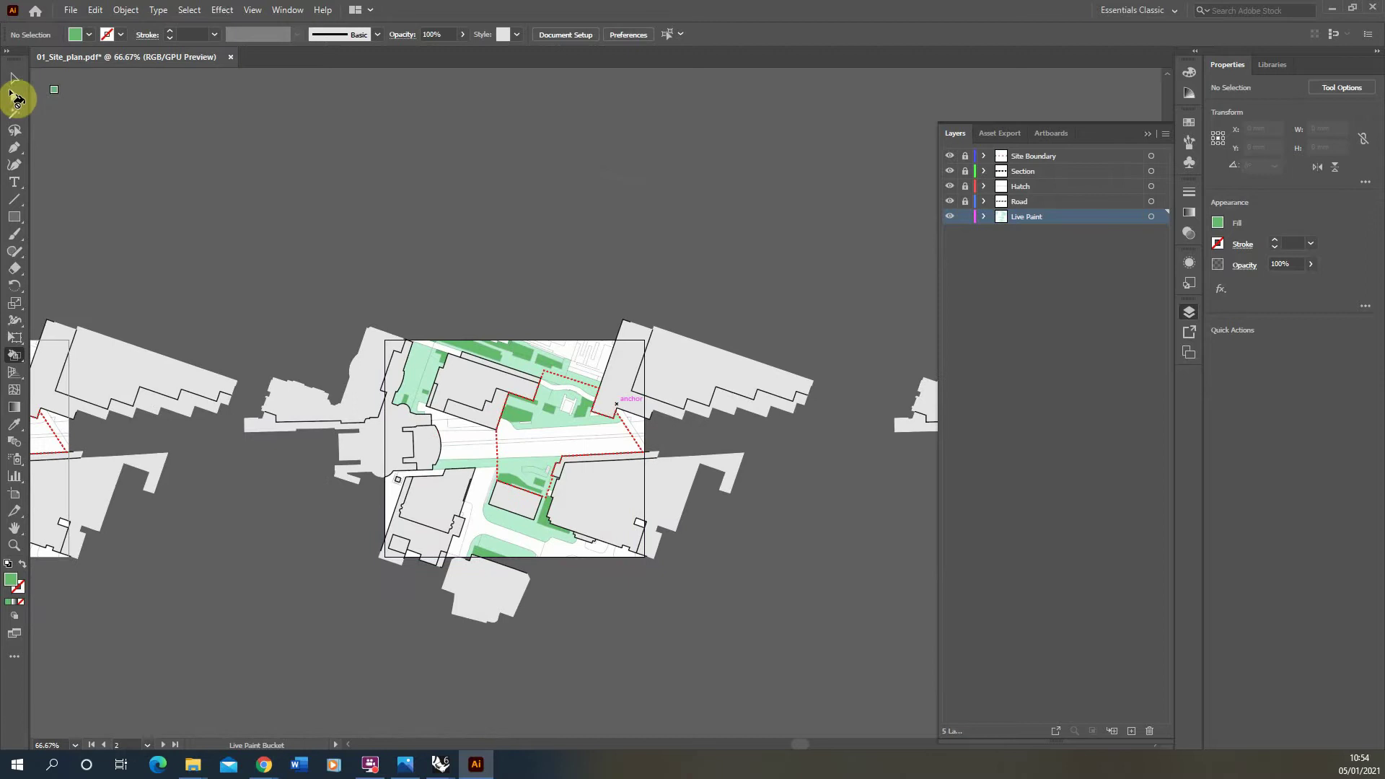
# Select and copy the green Live Paint group on the second artboard
pyautogui.click(13, 80)
pyautogui.keyDown('alt'); pyautogui.scroll(-3, 492, 343); pyautogui.keyUp('alt')
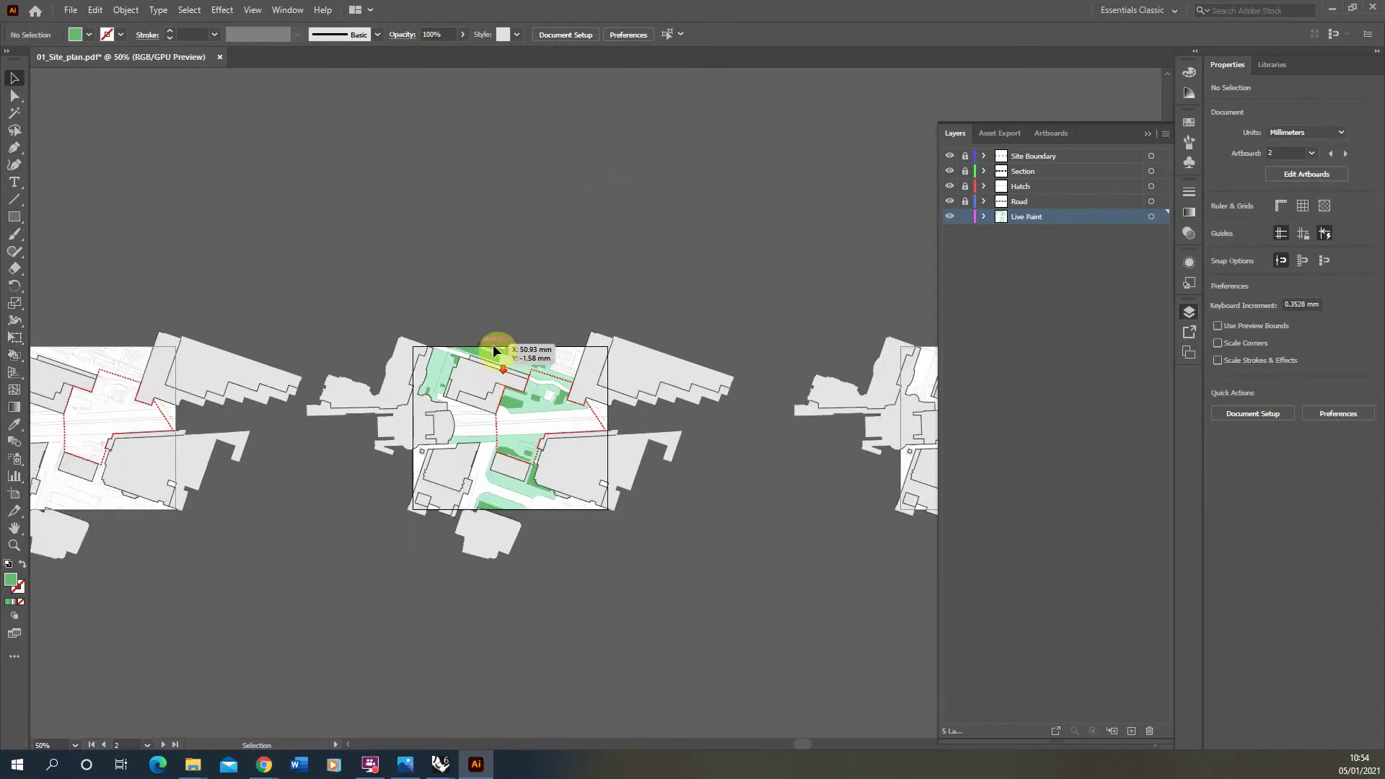
pyautogui.keyDown('alt'); pyautogui.scroll(4, 548, 365); pyautogui.keyUp('alt')
pyautogui.keyDown('alt'); pyautogui.scroll(2, 525, 366); pyautogui.keyUp('alt')
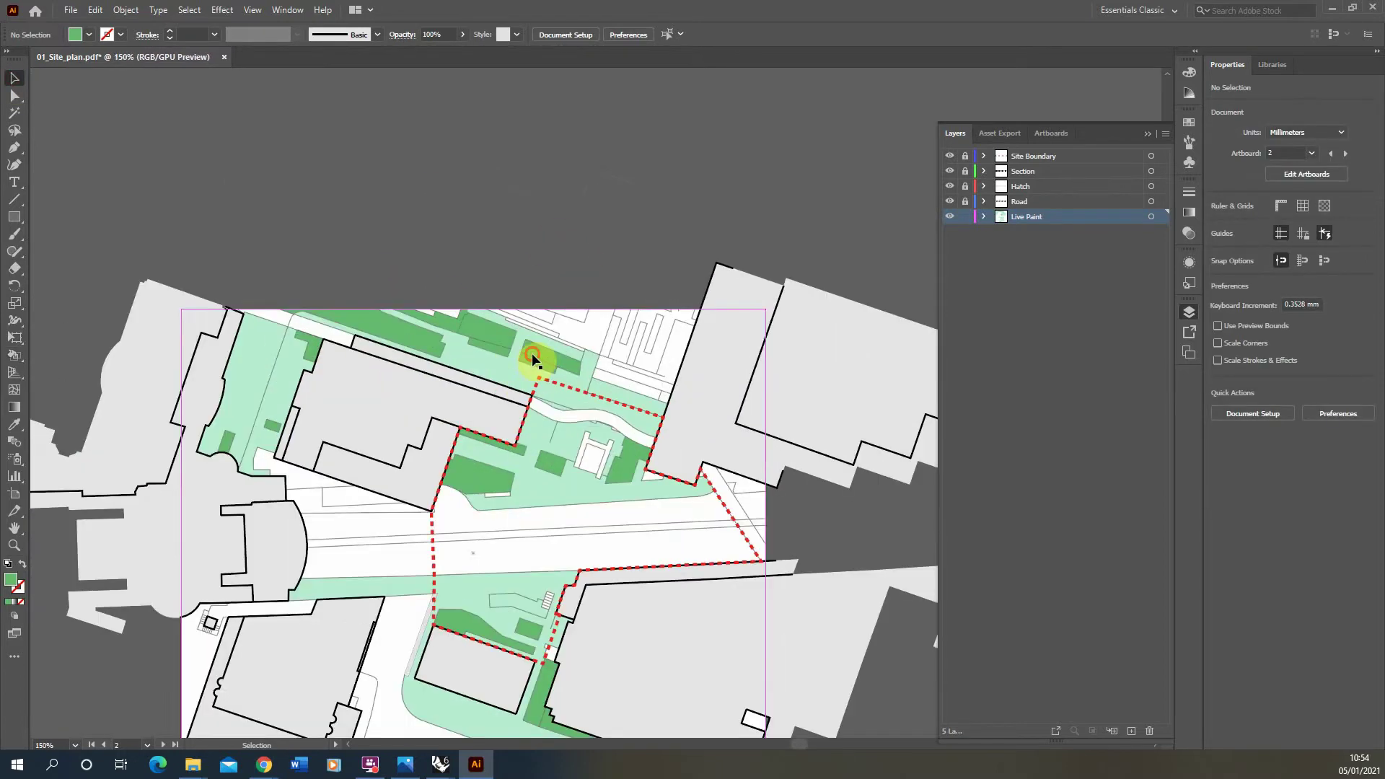
pyautogui.click(532, 351)
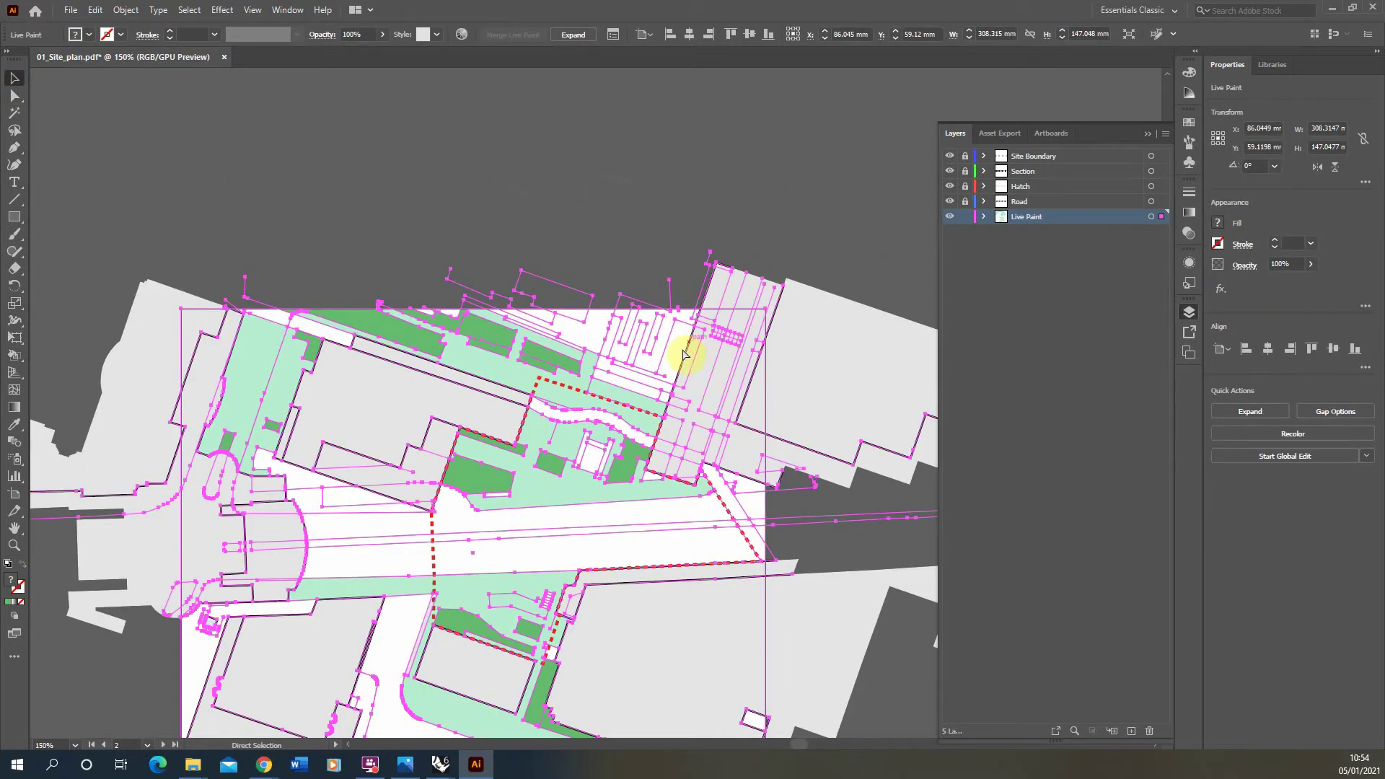
pyautogui.press('v')
pyautogui.keyDown('alt'); pyautogui.scroll(-2, 274, 364); pyautogui.keyUp('alt')
pyautogui.keyDown('alt'); pyautogui.scroll(2, 649, 381); pyautogui.keyUp('alt')
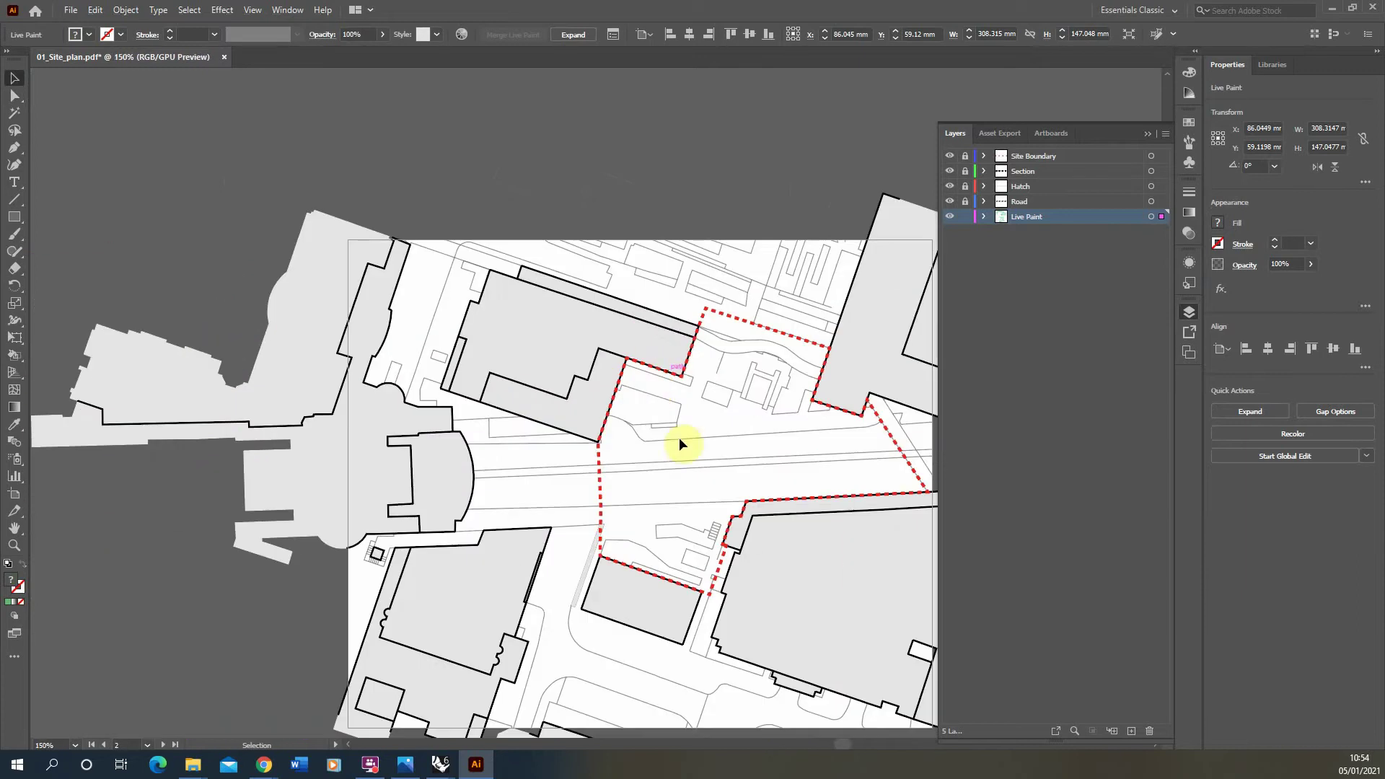
# Paste the copied Live Paint group in place on the third artboard and set its fill to None
pyautogui.click(695, 422)
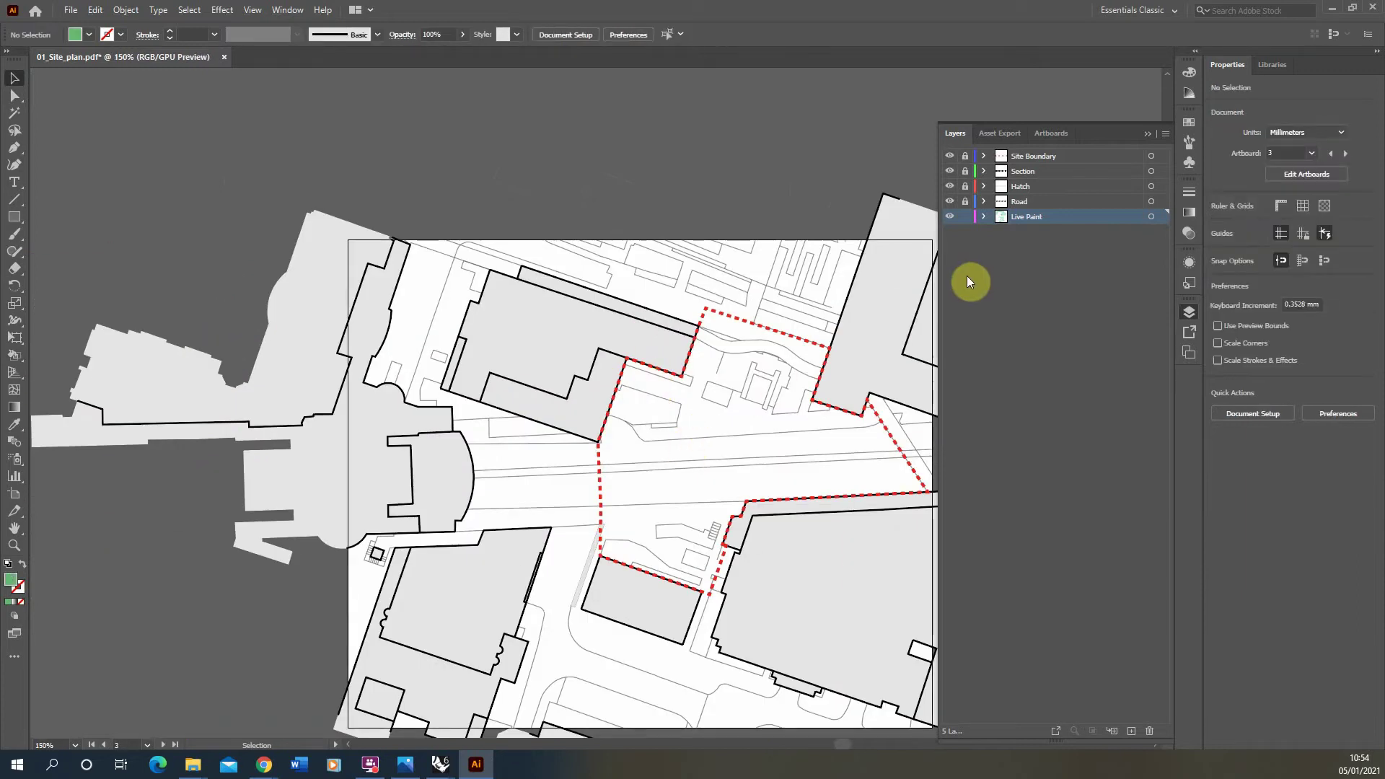
pyautogui.click(543, 292)
pyautogui.keyDown('alt'); pyautogui.scroll(-4, 543, 292); pyautogui.keyUp('alt')
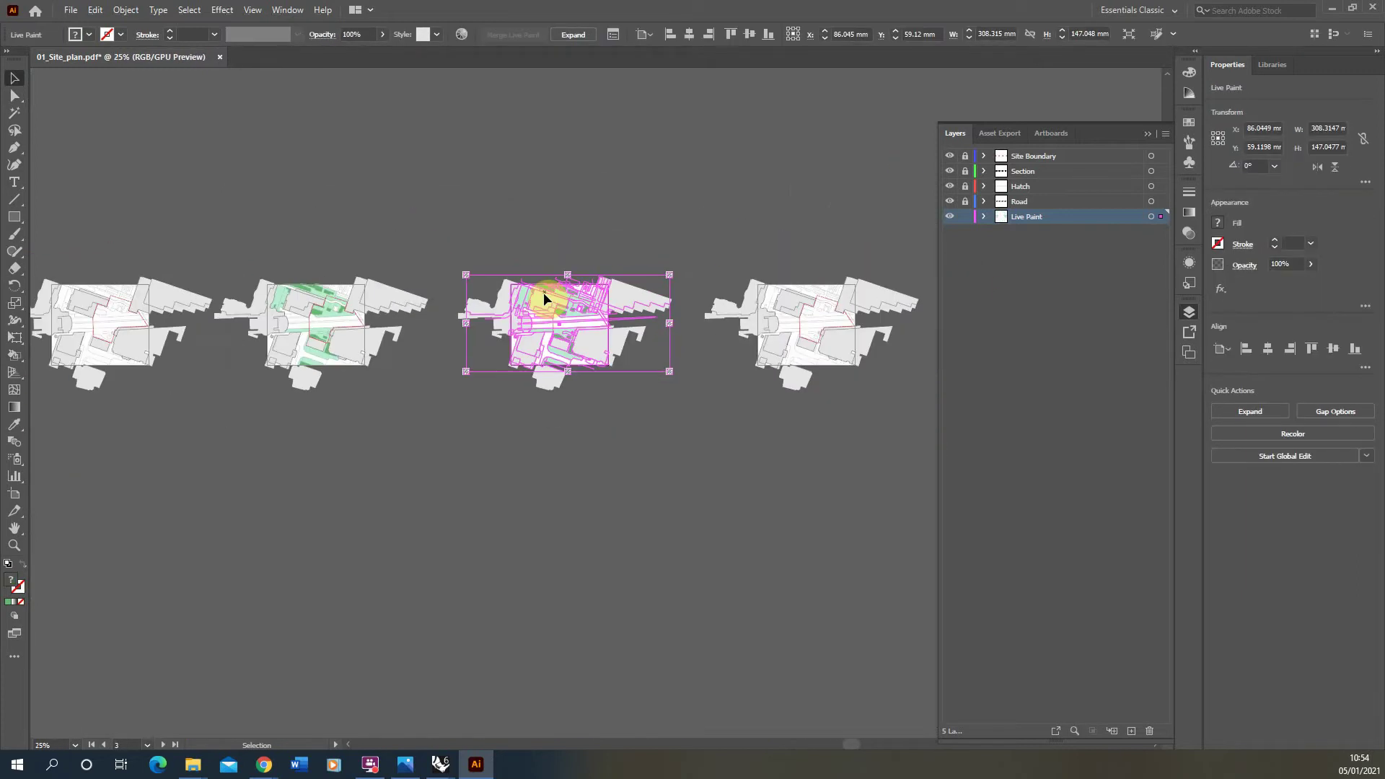
pyautogui.keyDown('alt'); pyautogui.scroll(4, 543, 293); pyautogui.keyUp('alt')
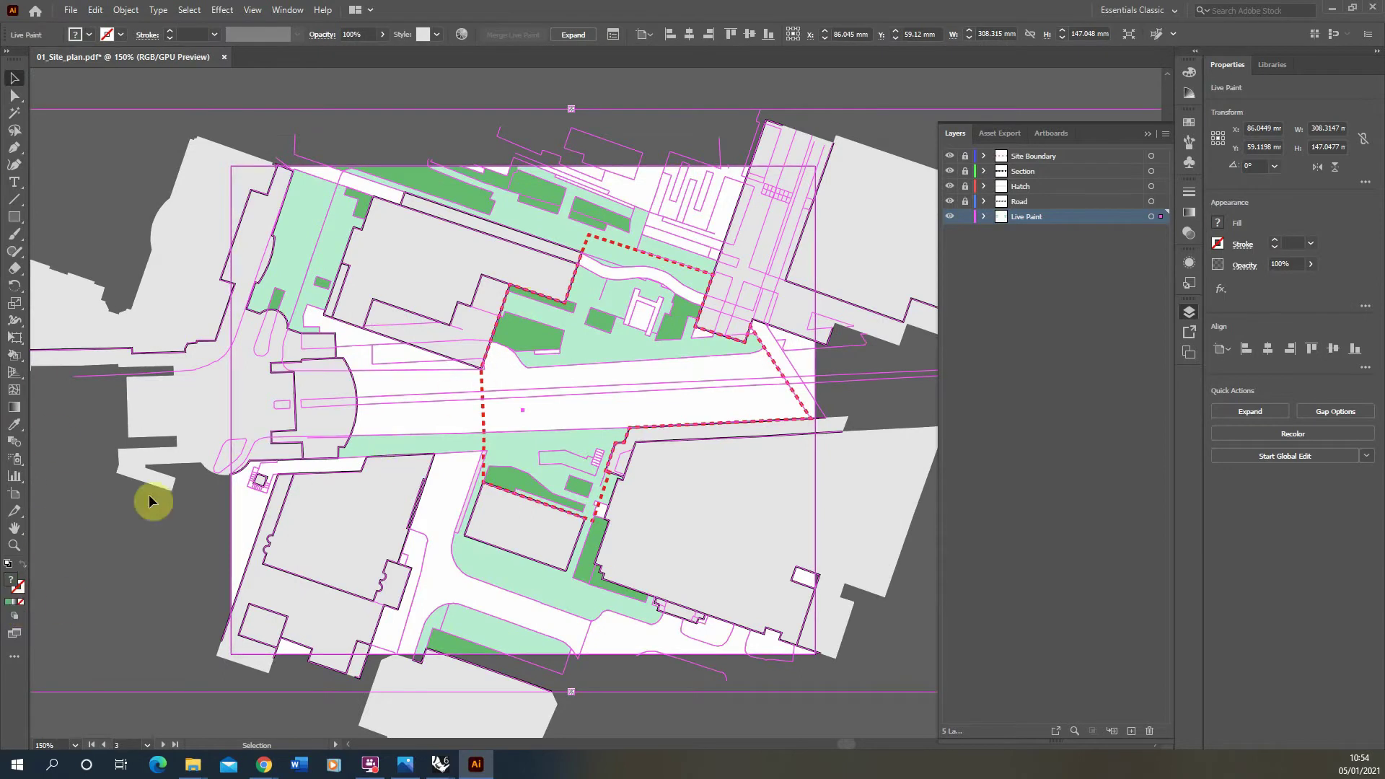
pyautogui.click(21, 604)
pyautogui.click(171, 535)
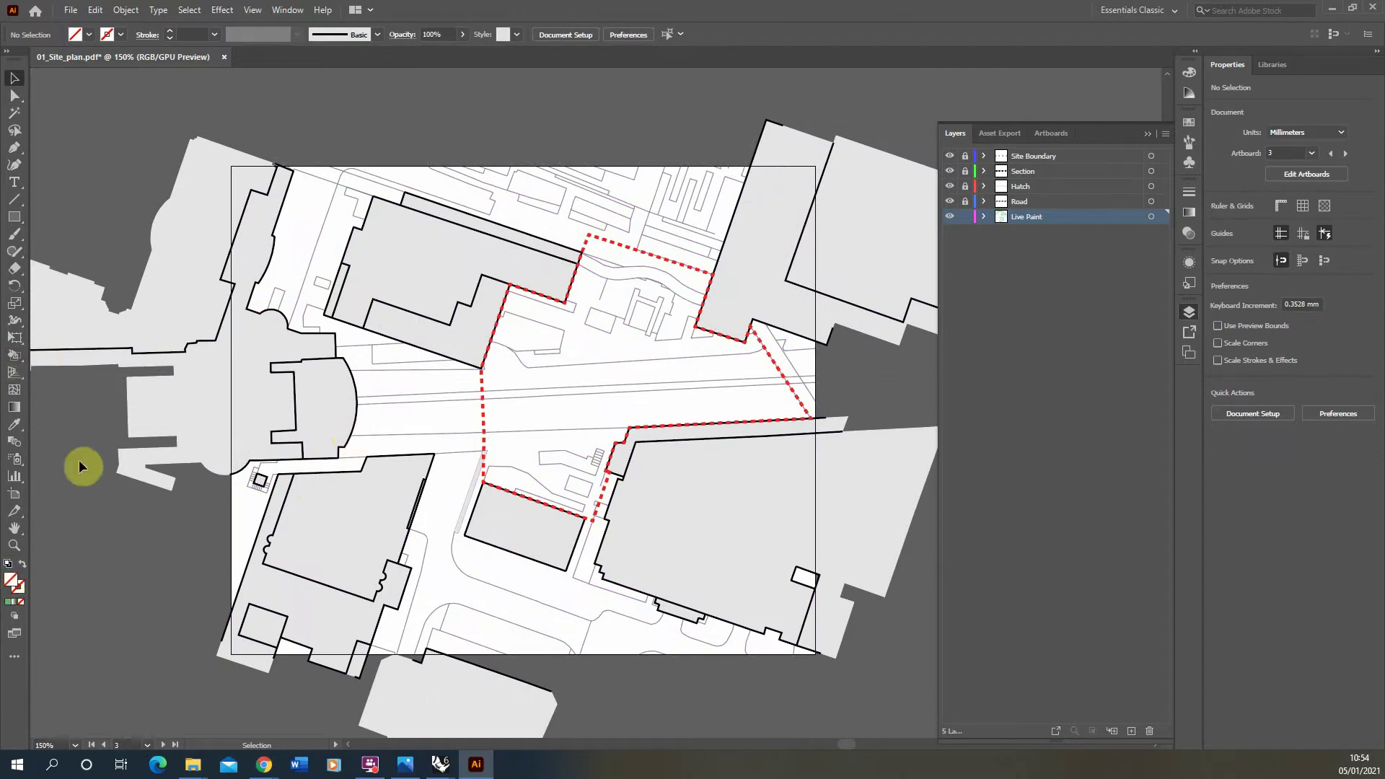
# Set the fill to a softened orange with a hue of 32°
pyautogui.doubleClick(11, 580)
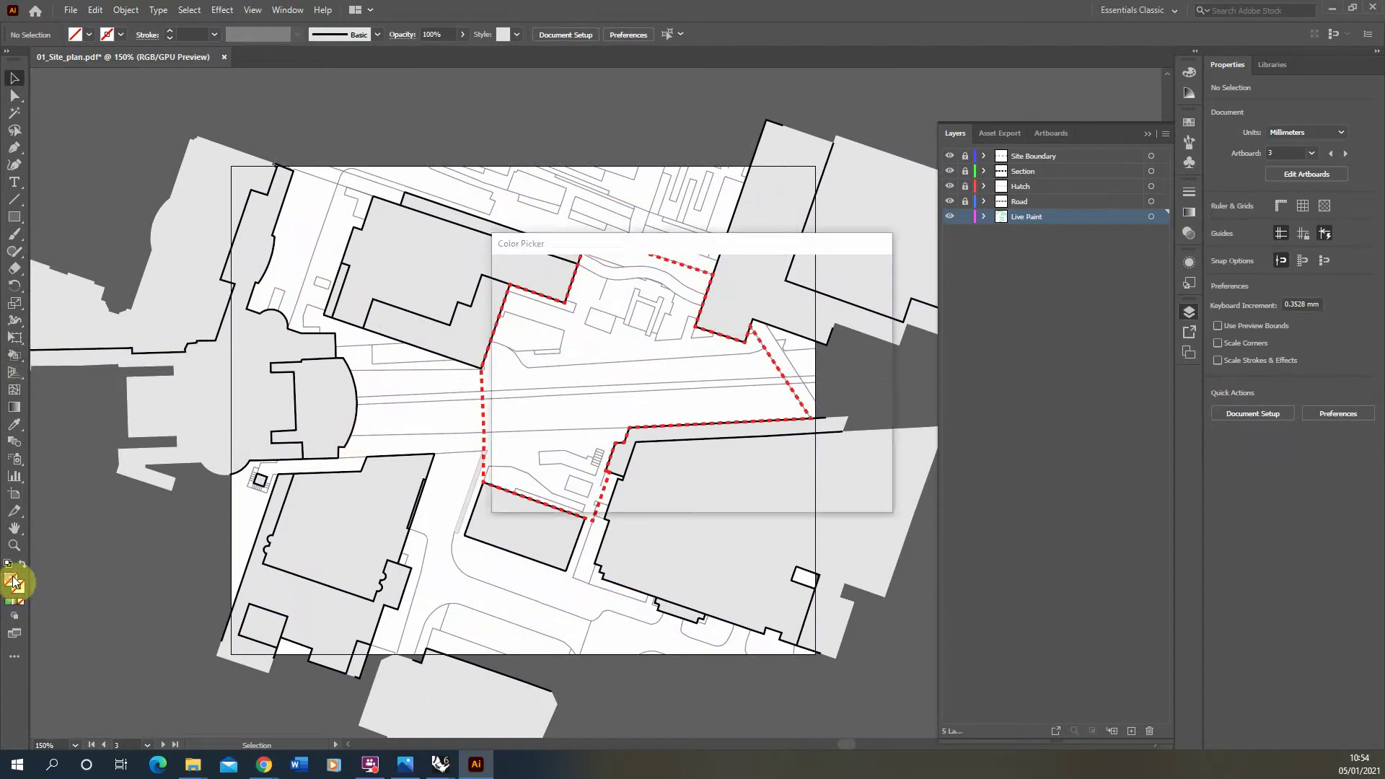
pyautogui.click(718, 444)
pyautogui.moveTo(718, 445); pyautogui.dragTo(718, 449)
pyautogui.click(669, 294)
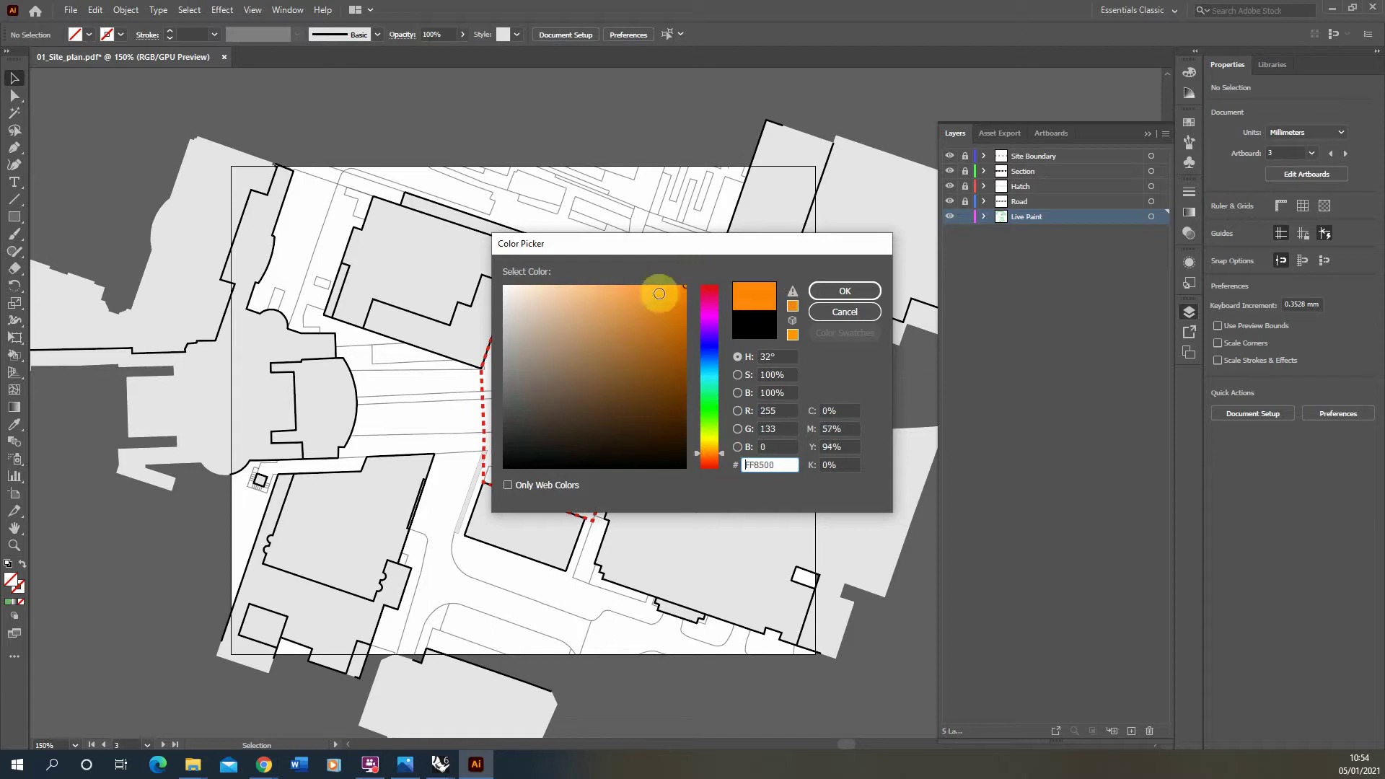
pyautogui.click(640, 279)
pyautogui.click(866, 289)
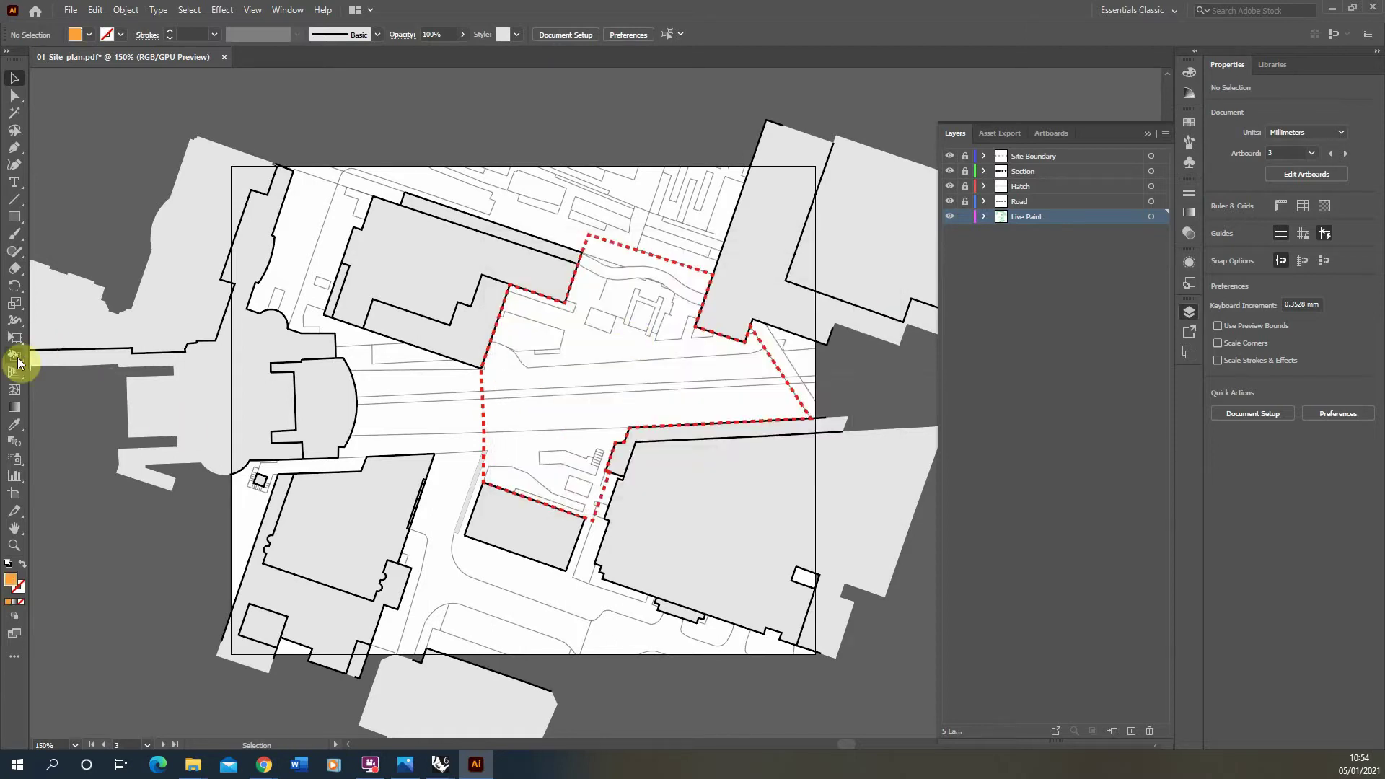
# Paint the third artboard's main carriageways, northern road and southern side roads orange with the Live Paint Bucket
pyautogui.click(14, 354)
pyautogui.click(432, 413)
pyautogui.click(448, 388)
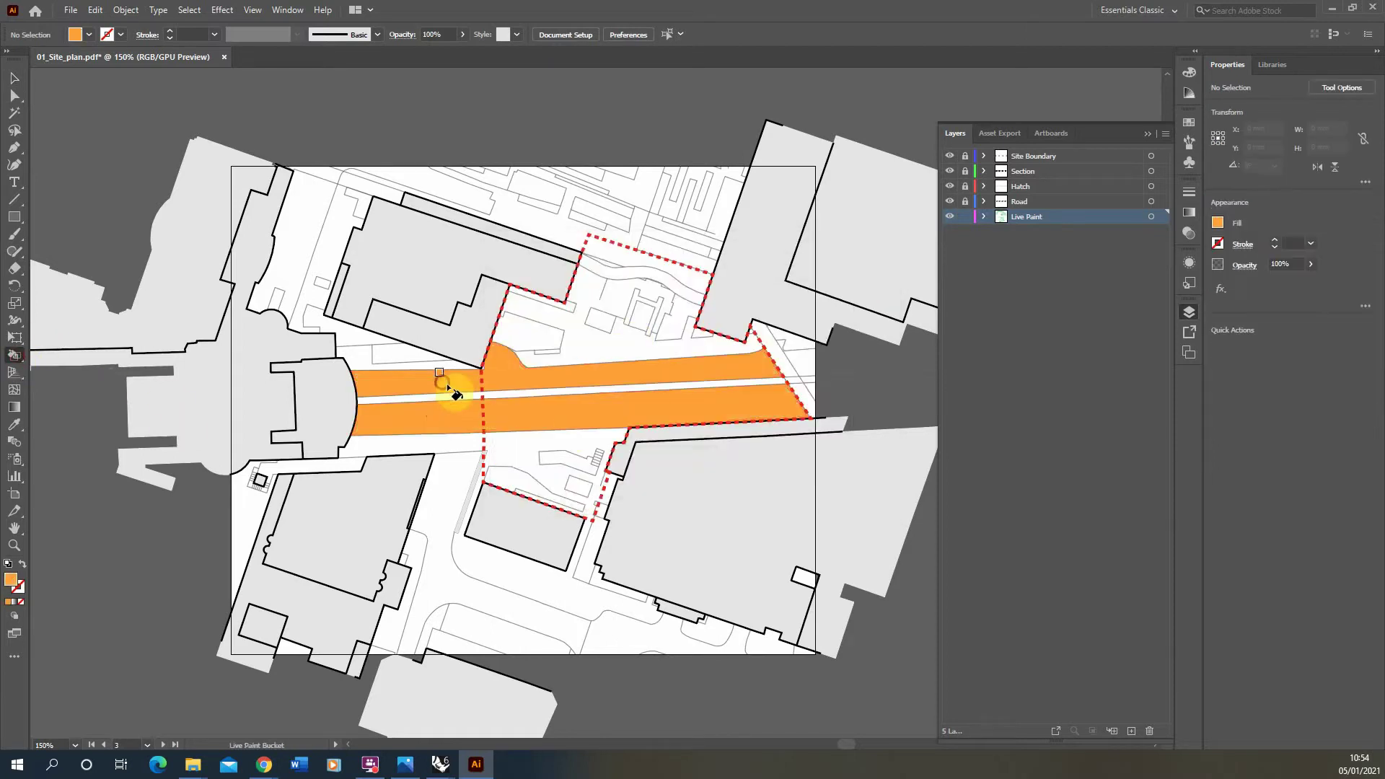
pyautogui.click(804, 372)
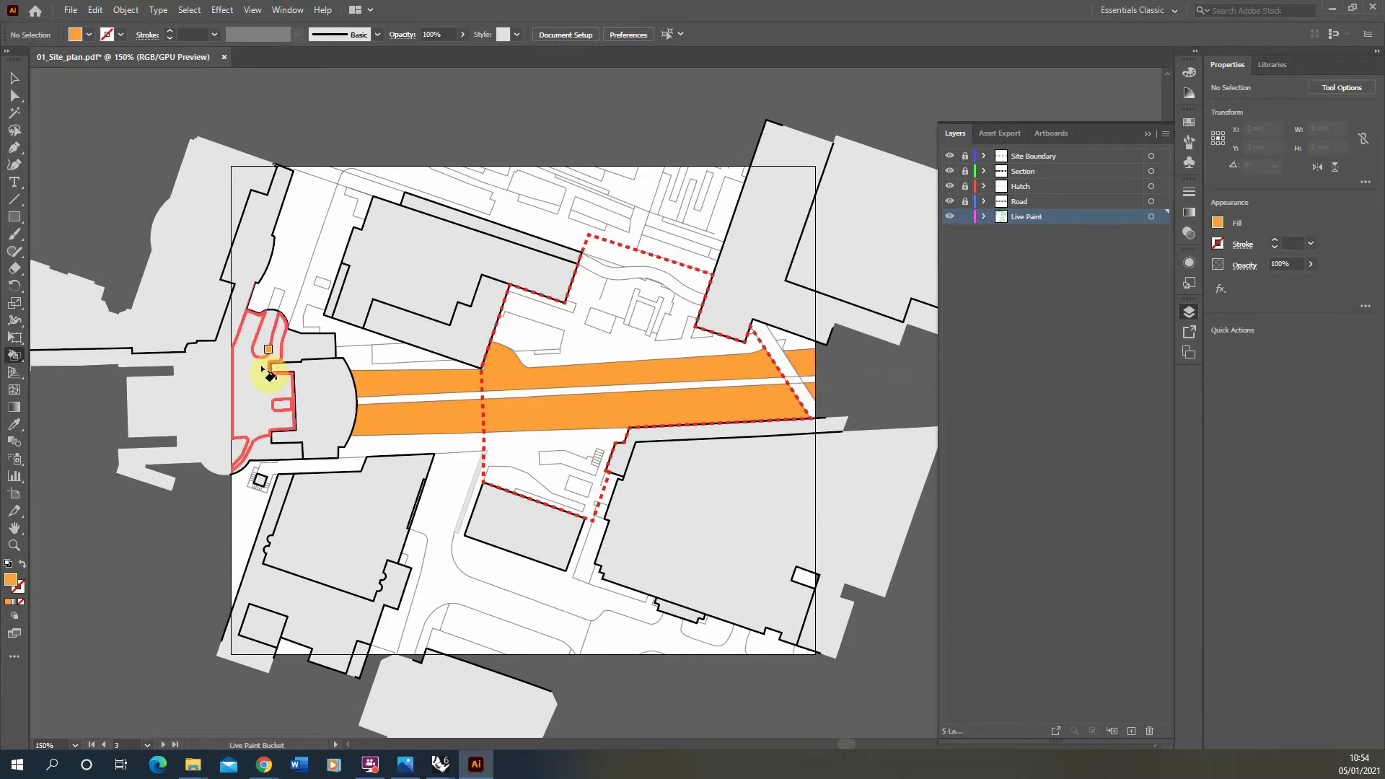
pyautogui.click(451, 190)
pyautogui.click(458, 591)
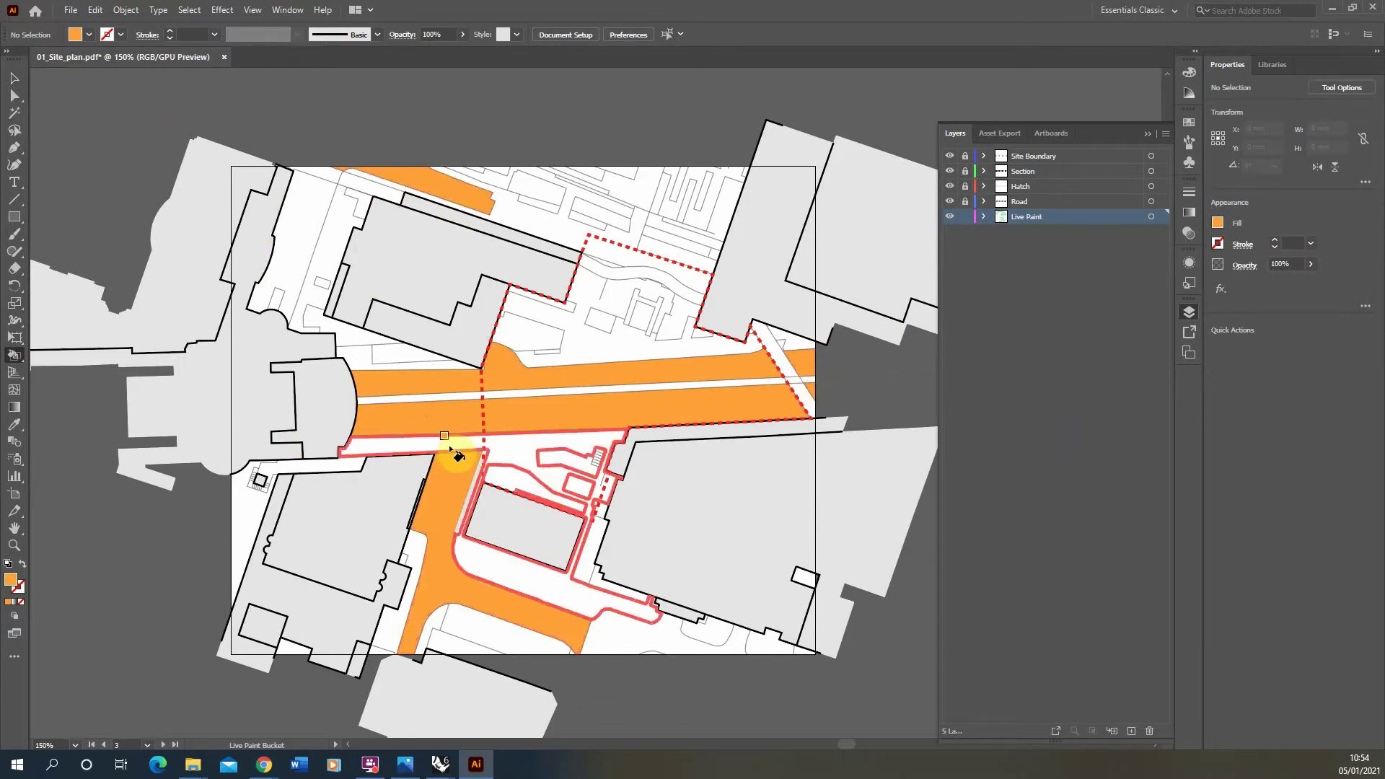
pyautogui.click(617, 640)
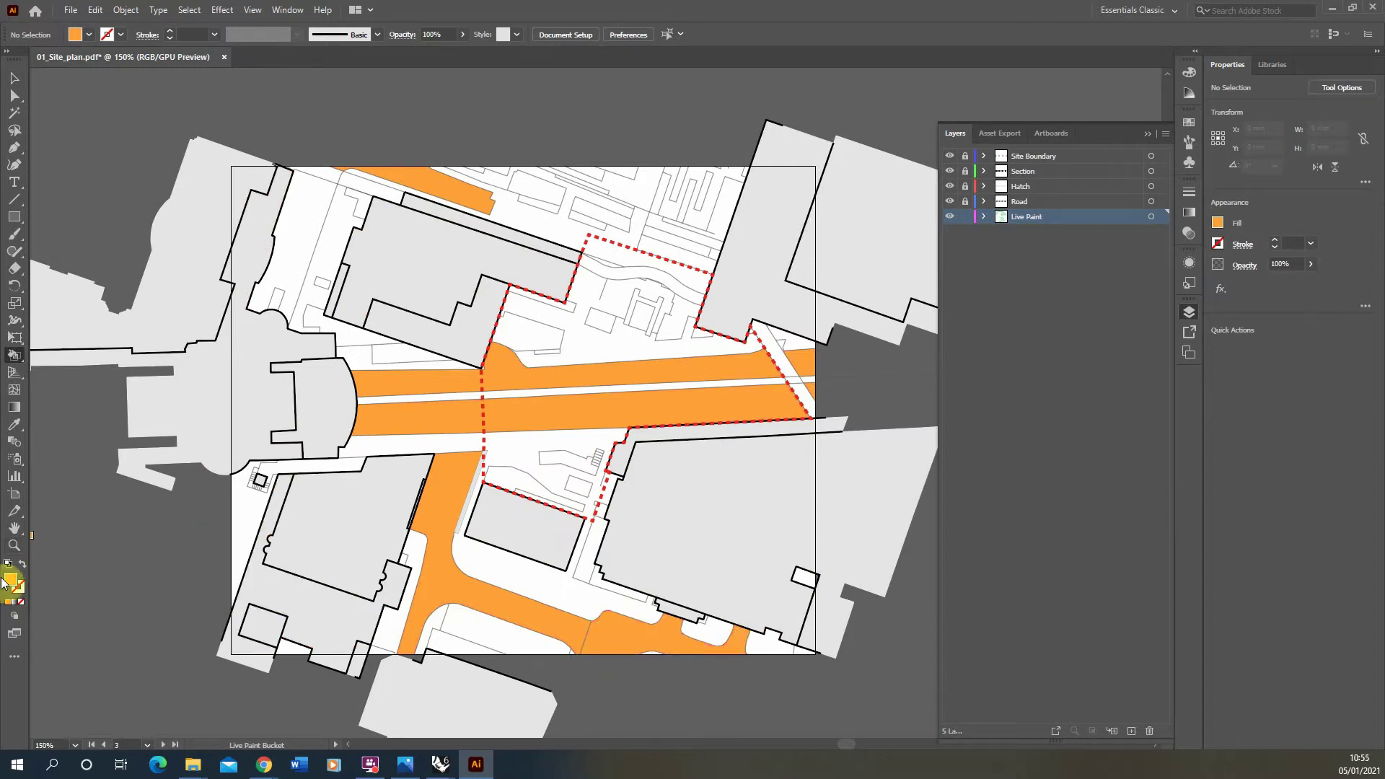
# Set the fill to a pale yellow with a hue of 46°
pyautogui.doubleClick(9, 581)
pyautogui.click(706, 439)
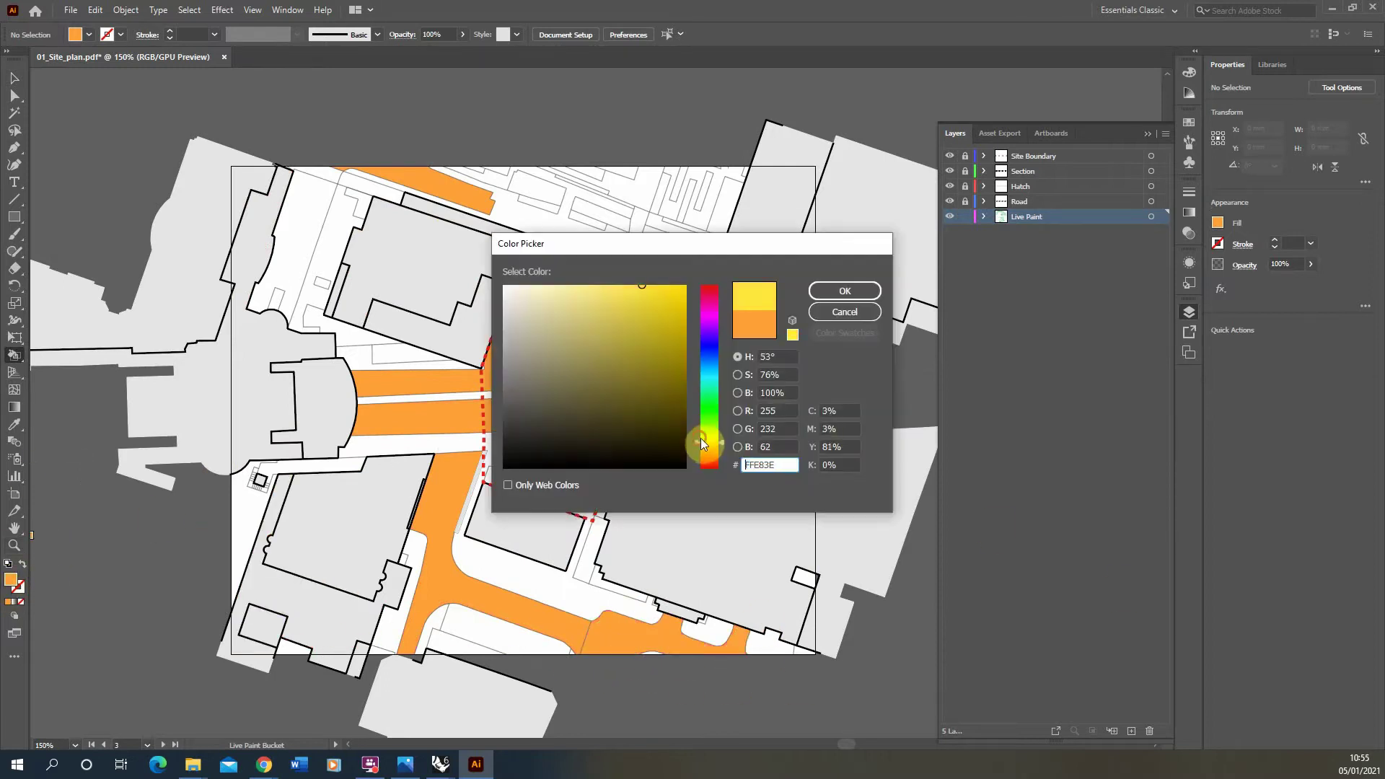
pyautogui.moveTo(703, 436); pyautogui.dragTo(703, 441)
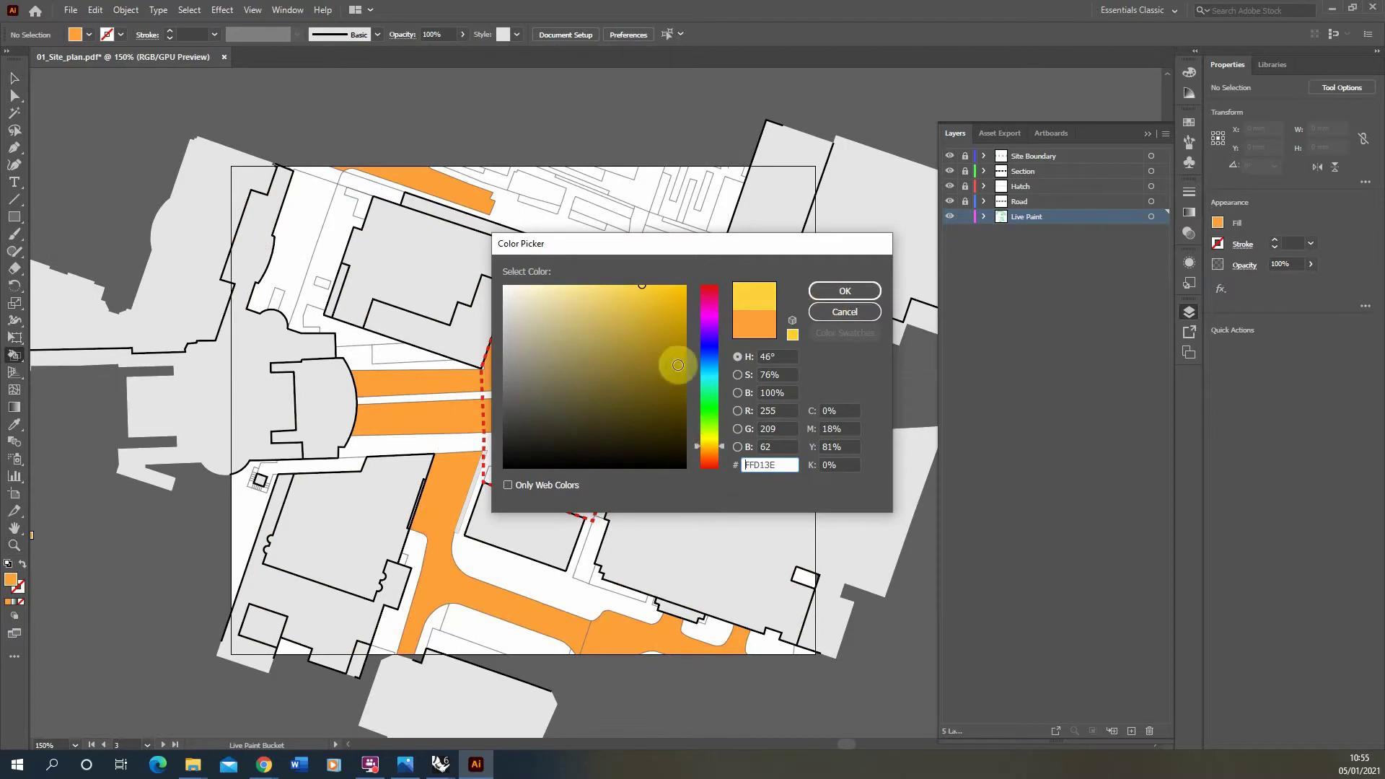
pyautogui.click(613, 286)
pyautogui.click(844, 291)
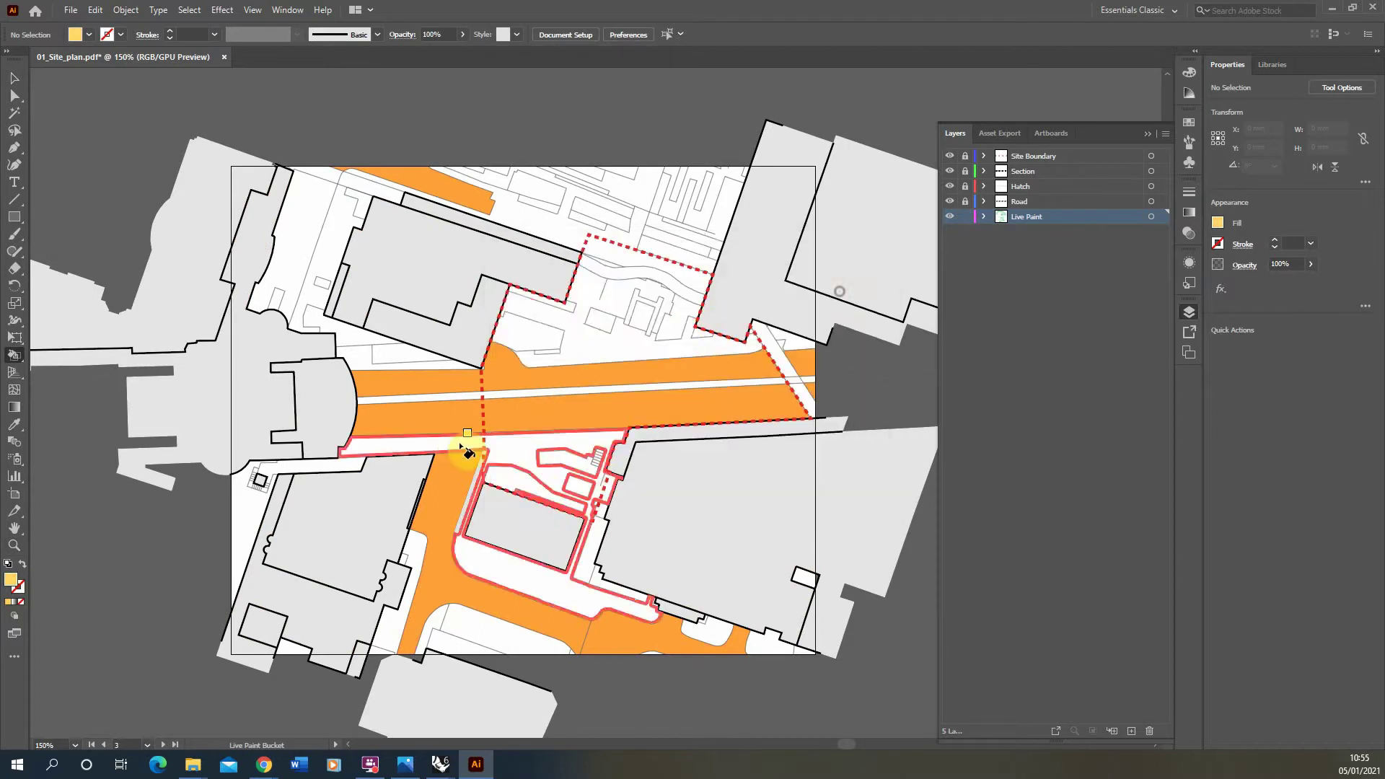
# Paint the pavements on both sides of the third artboard's main road and its central strip pale yellow
pyautogui.click(416, 450)
pyautogui.click(587, 361)
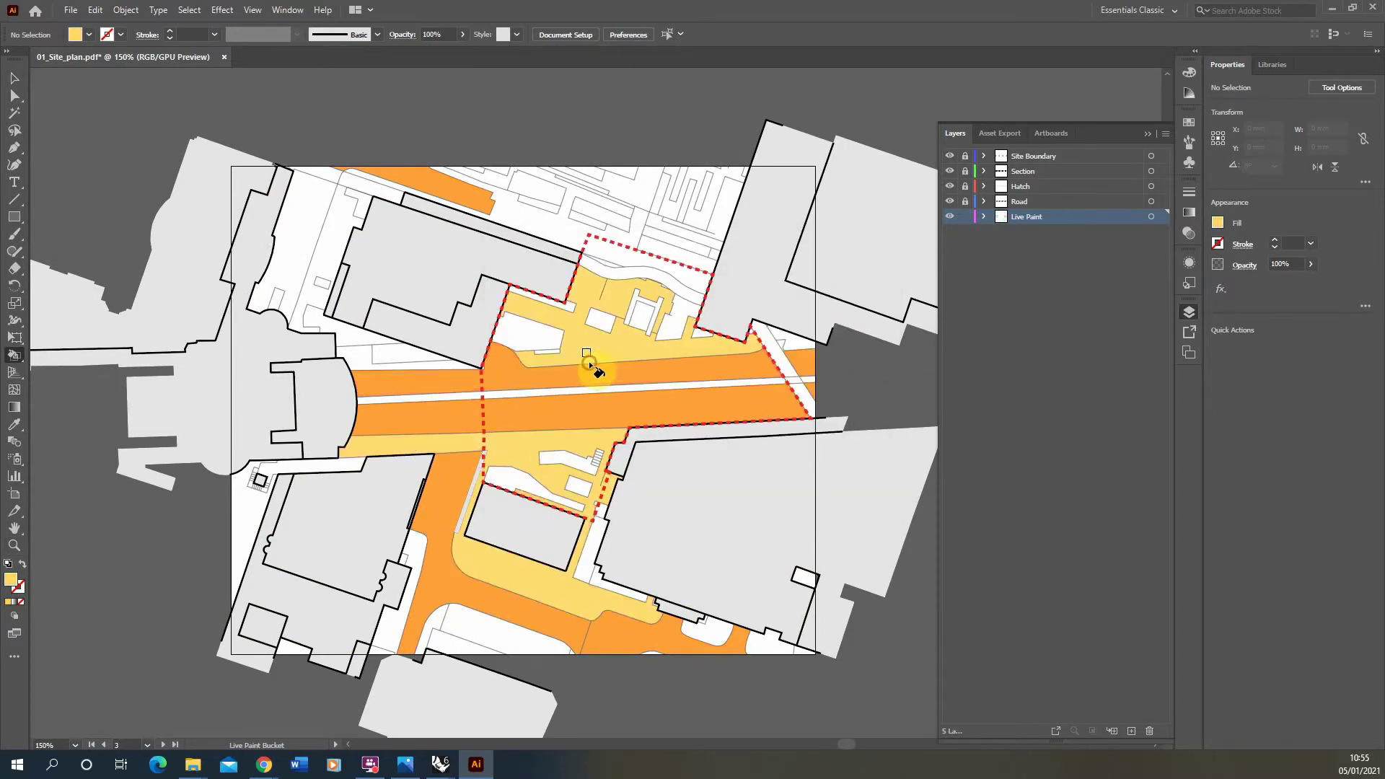
pyautogui.click(437, 368)
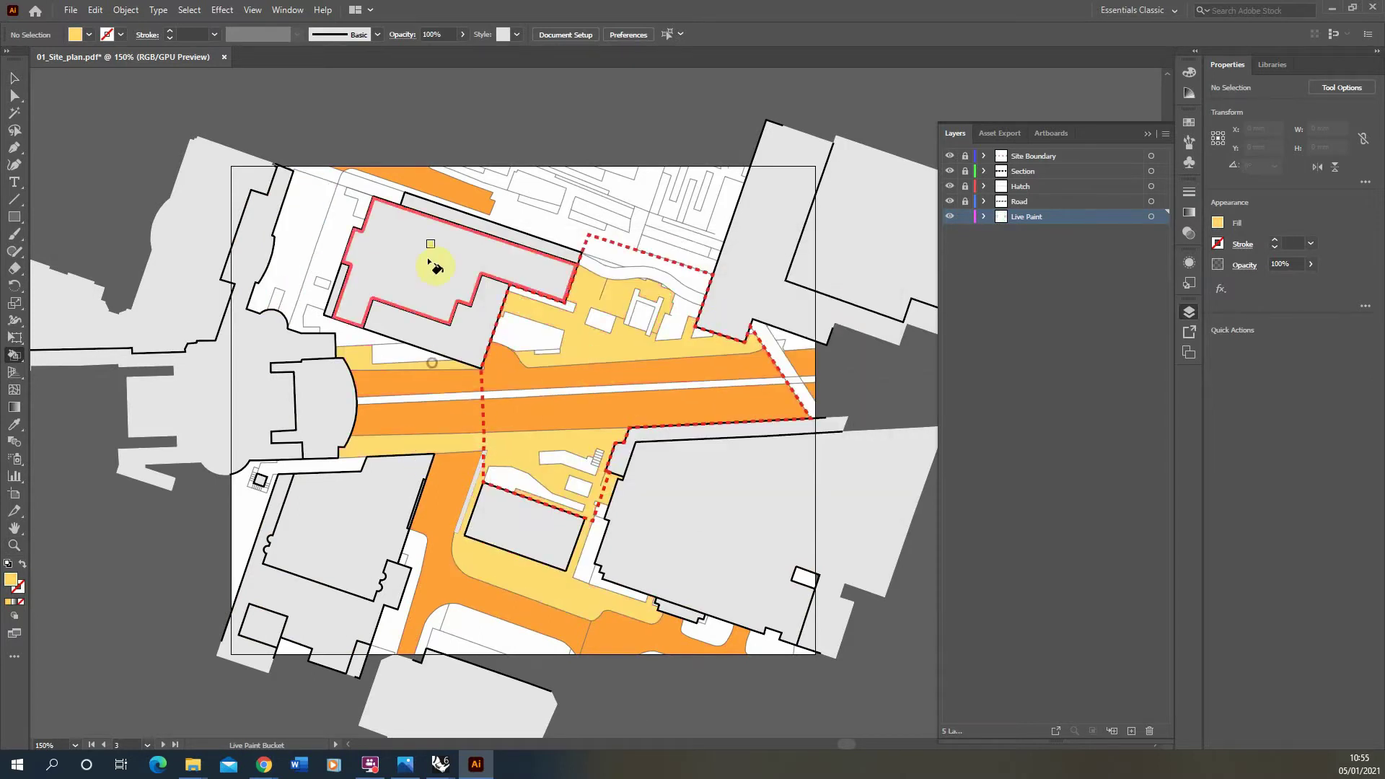
pyautogui.click(751, 388)
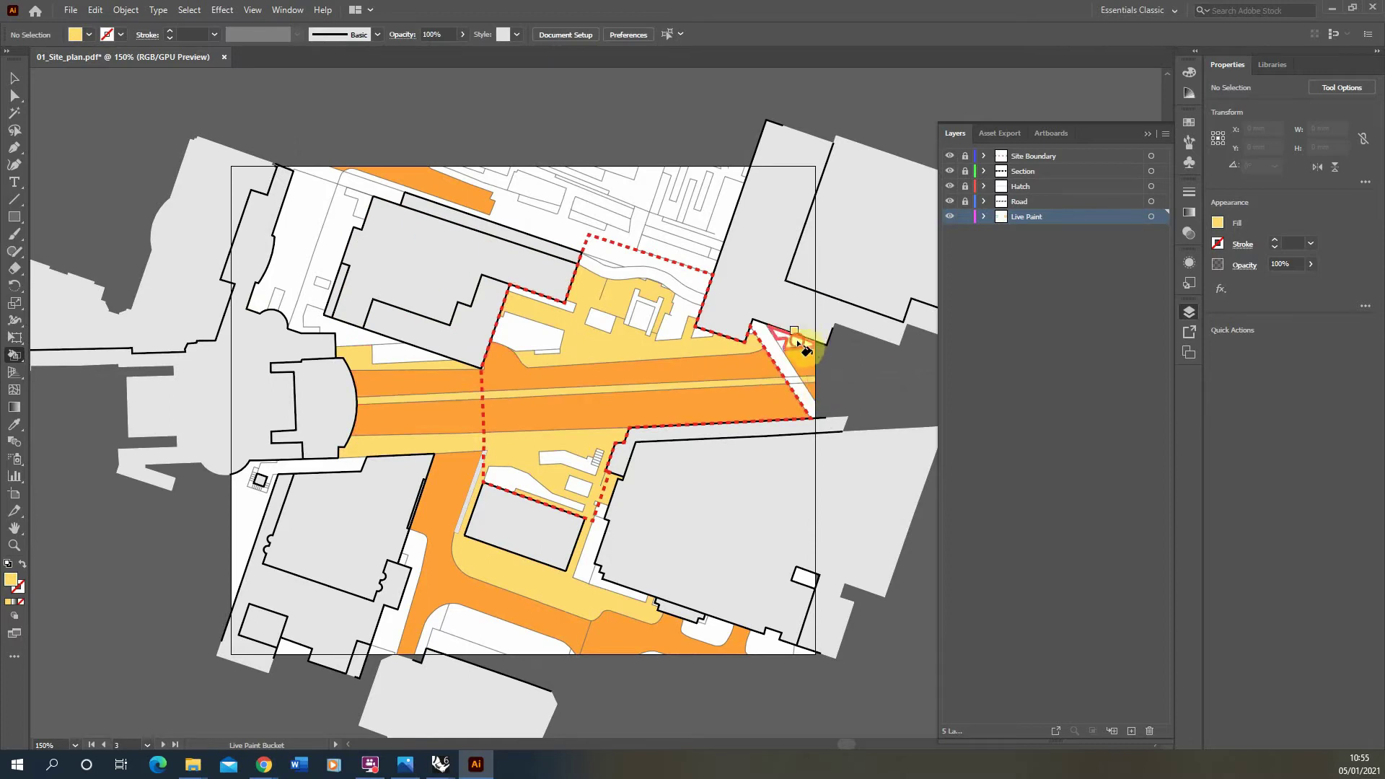
# Paint the paved areas along the third artboard's northern edge and around the south-western building pale yellow
pyautogui.click(598, 247)
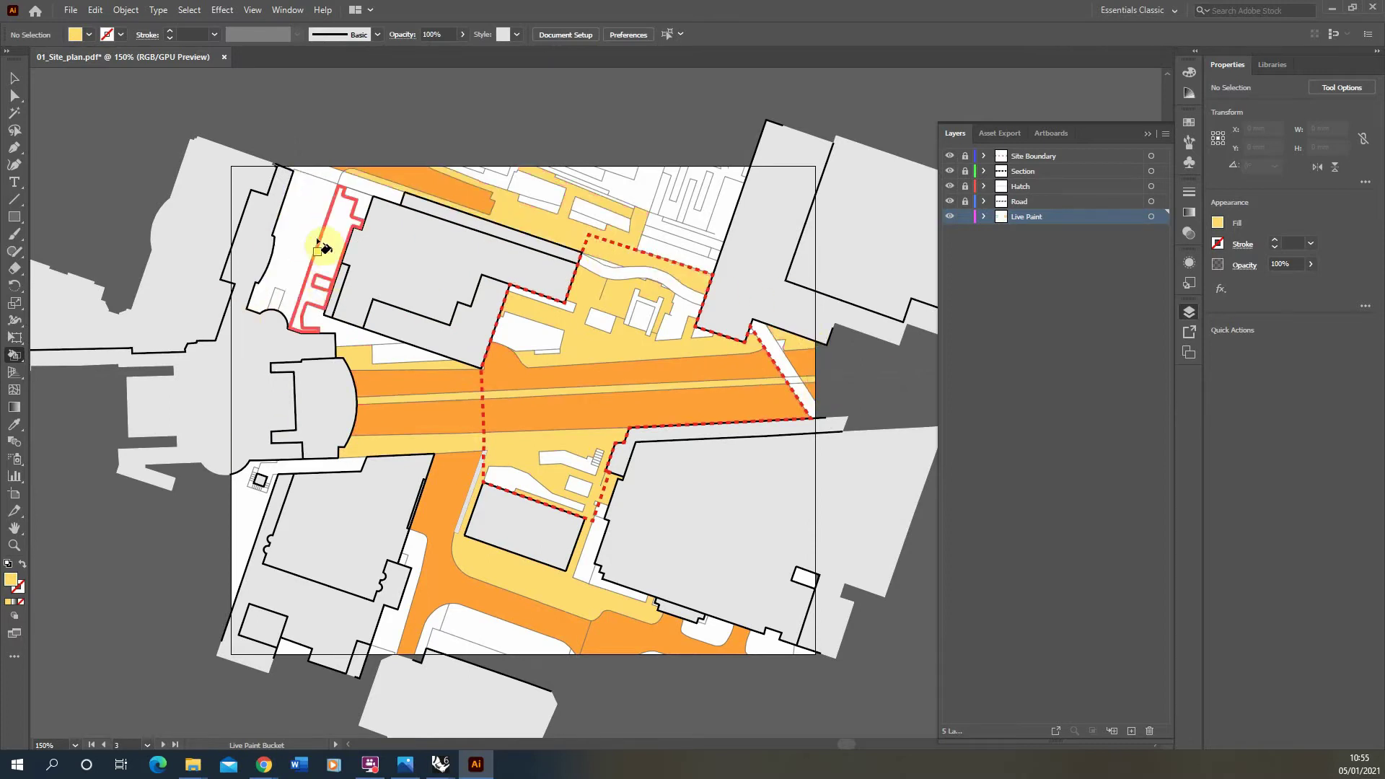
pyautogui.click(322, 178)
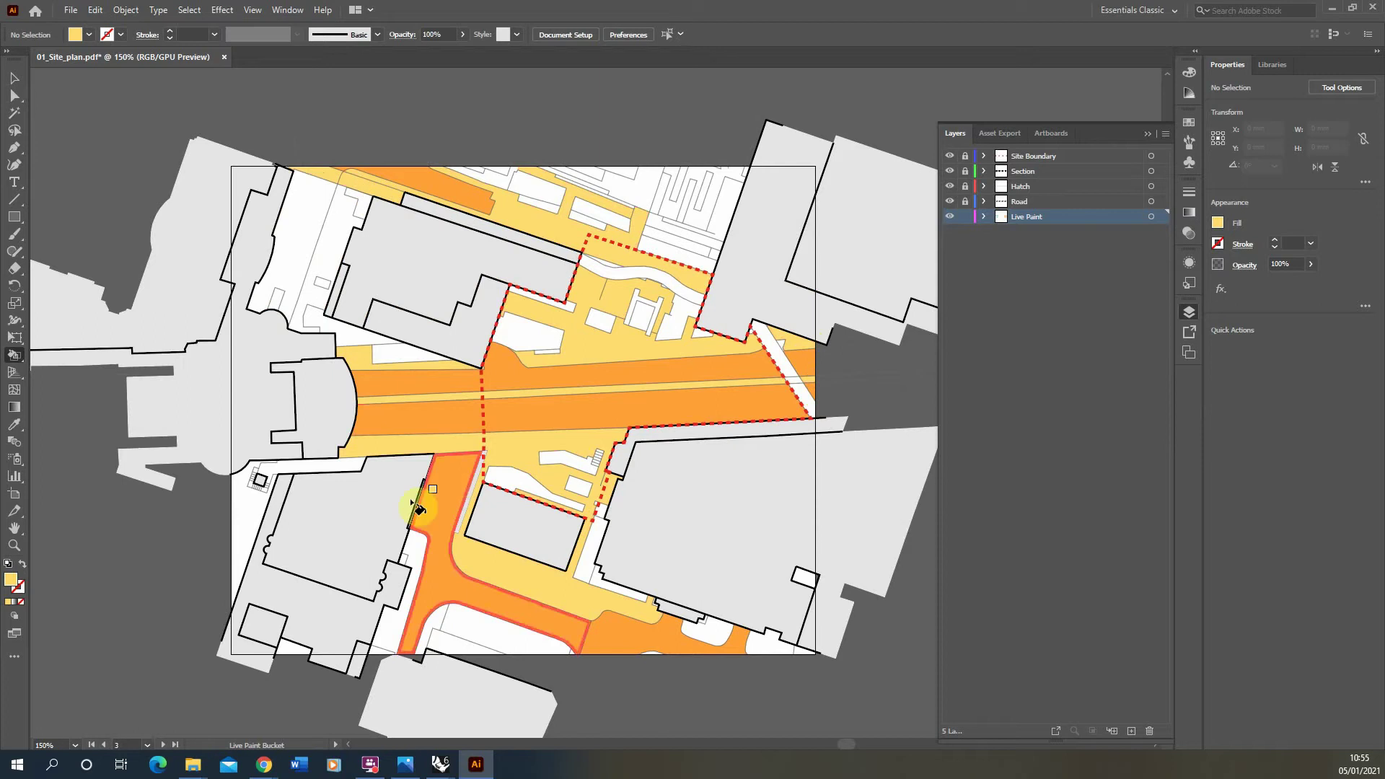
pyautogui.click(310, 463)
pyautogui.click(255, 497)
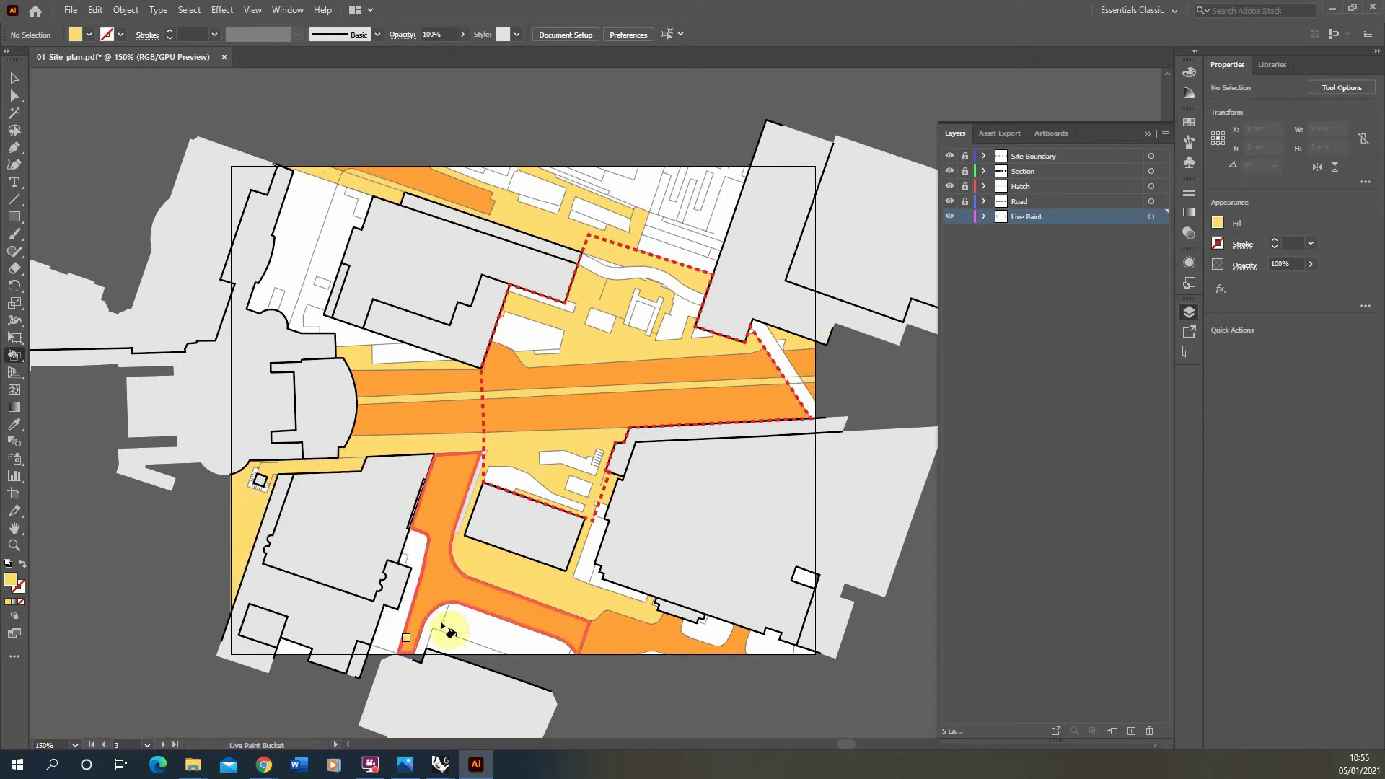
pyautogui.click(417, 557)
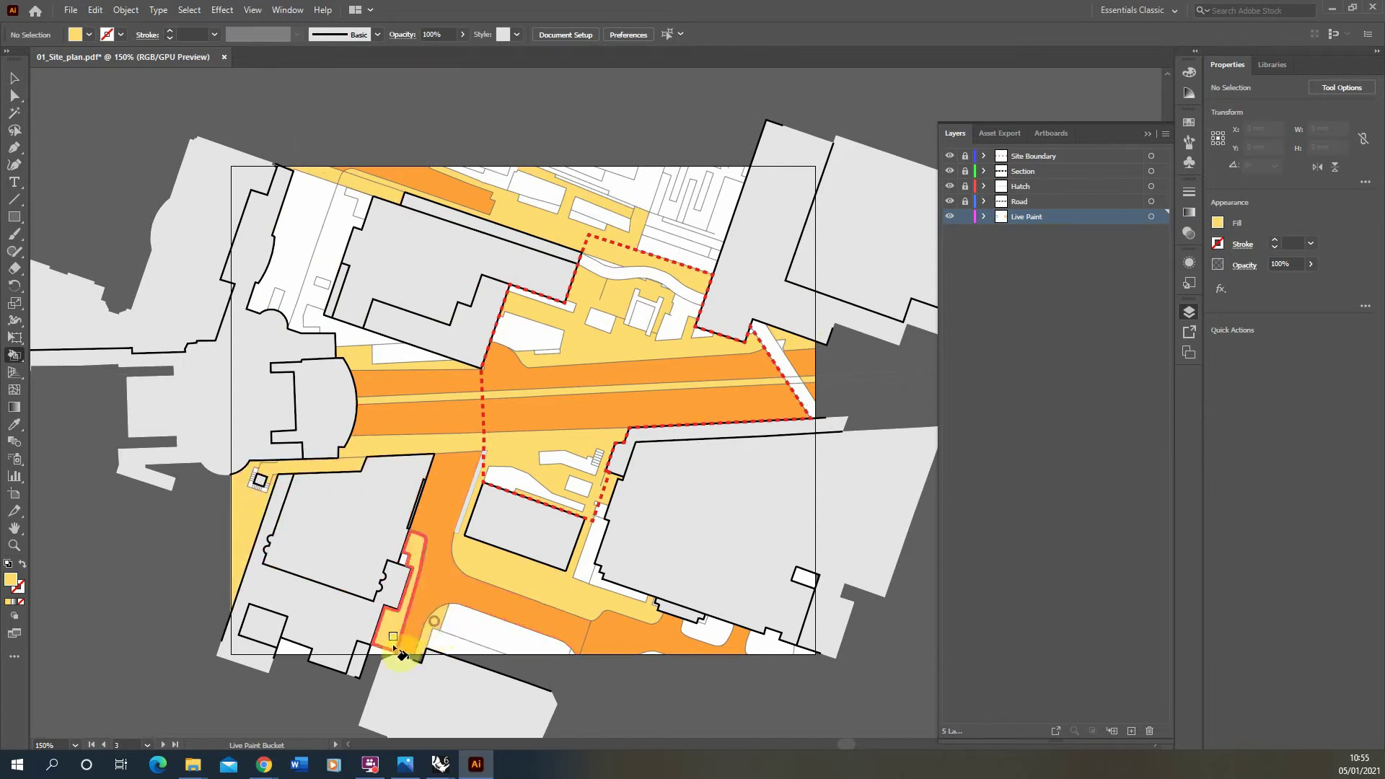
# Paint the small paved areas along the third artboard's south-eastern edge pale yellow with the Live Paint Bucket
pyautogui.click(705, 620)
pyautogui.click(763, 644)
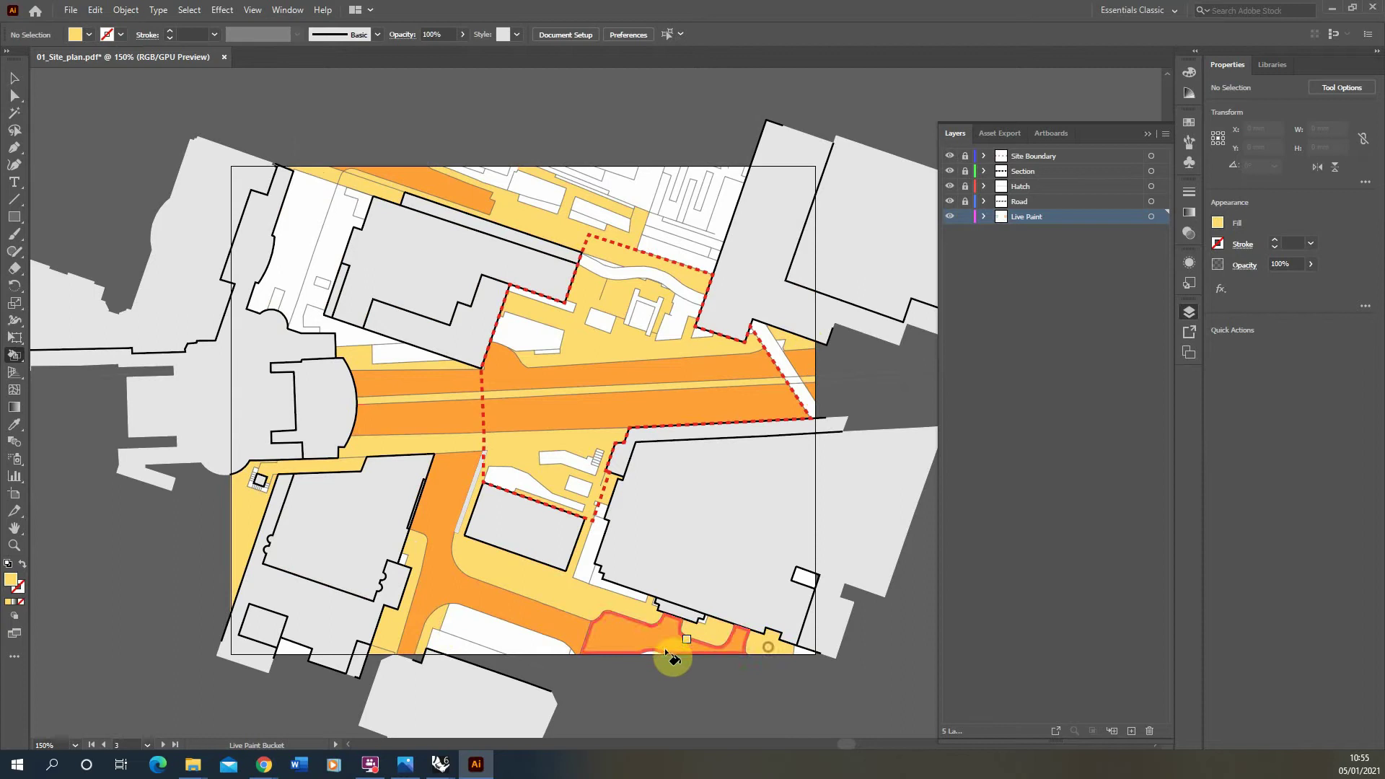
pyautogui.click(653, 653)
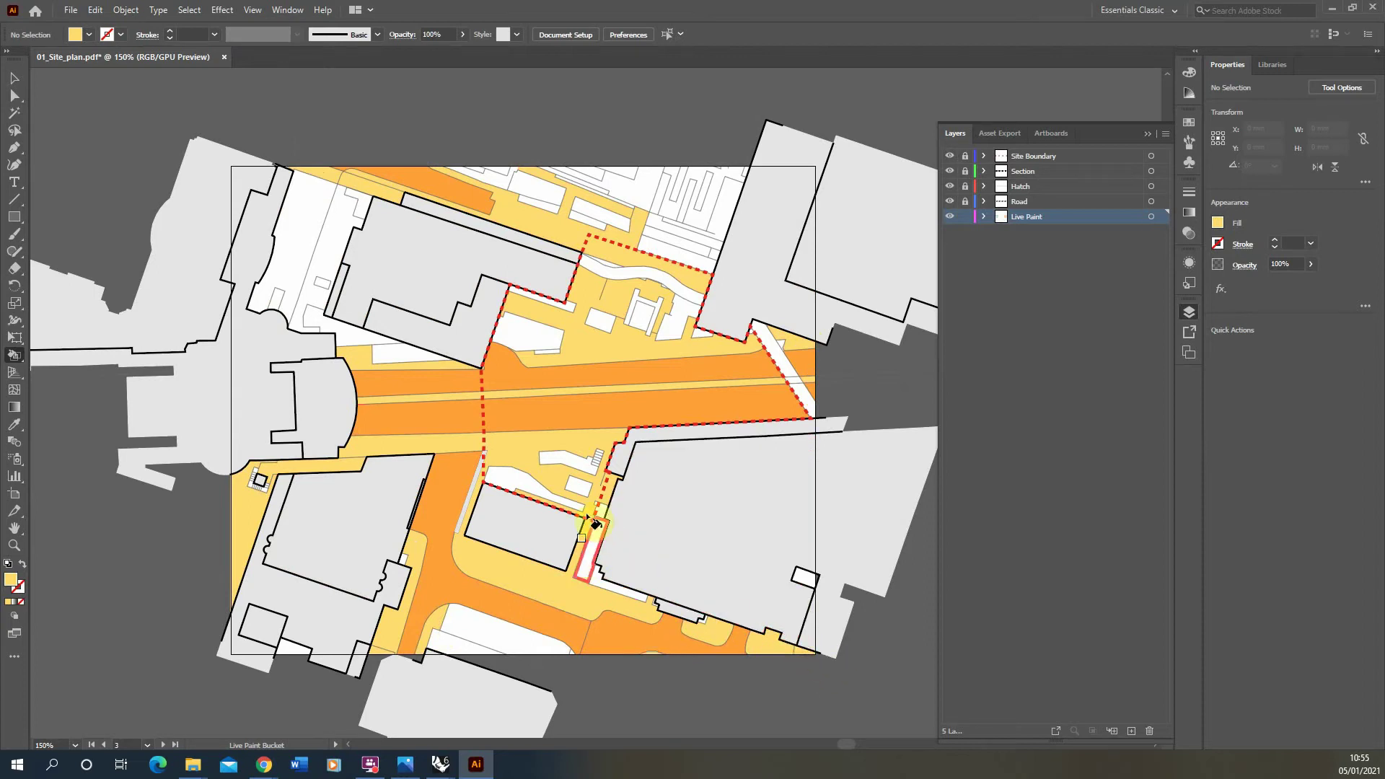
pyautogui.keyDown('alt'); pyautogui.scroll(-3, 643, 417); pyautogui.keyUp('alt')
pyautogui.moveTo(608, 455); pyautogui.dragTo(556, 448)
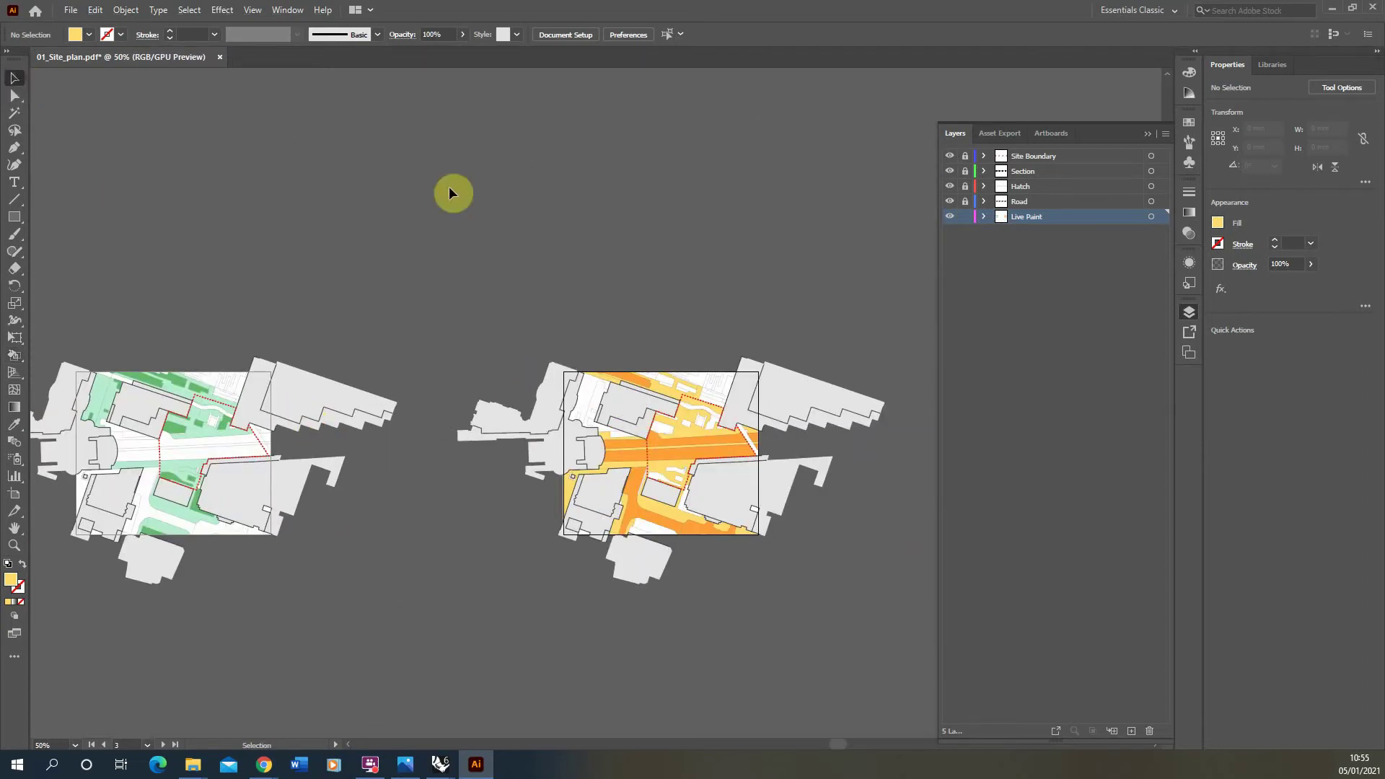
pyautogui.keyDown('alt'); pyautogui.scroll(-1, 839, 388); pyautogui.keyUp('alt')
pyautogui.keyDown('alt'); pyautogui.scroll(1, 533, 398); pyautogui.keyUp('alt')
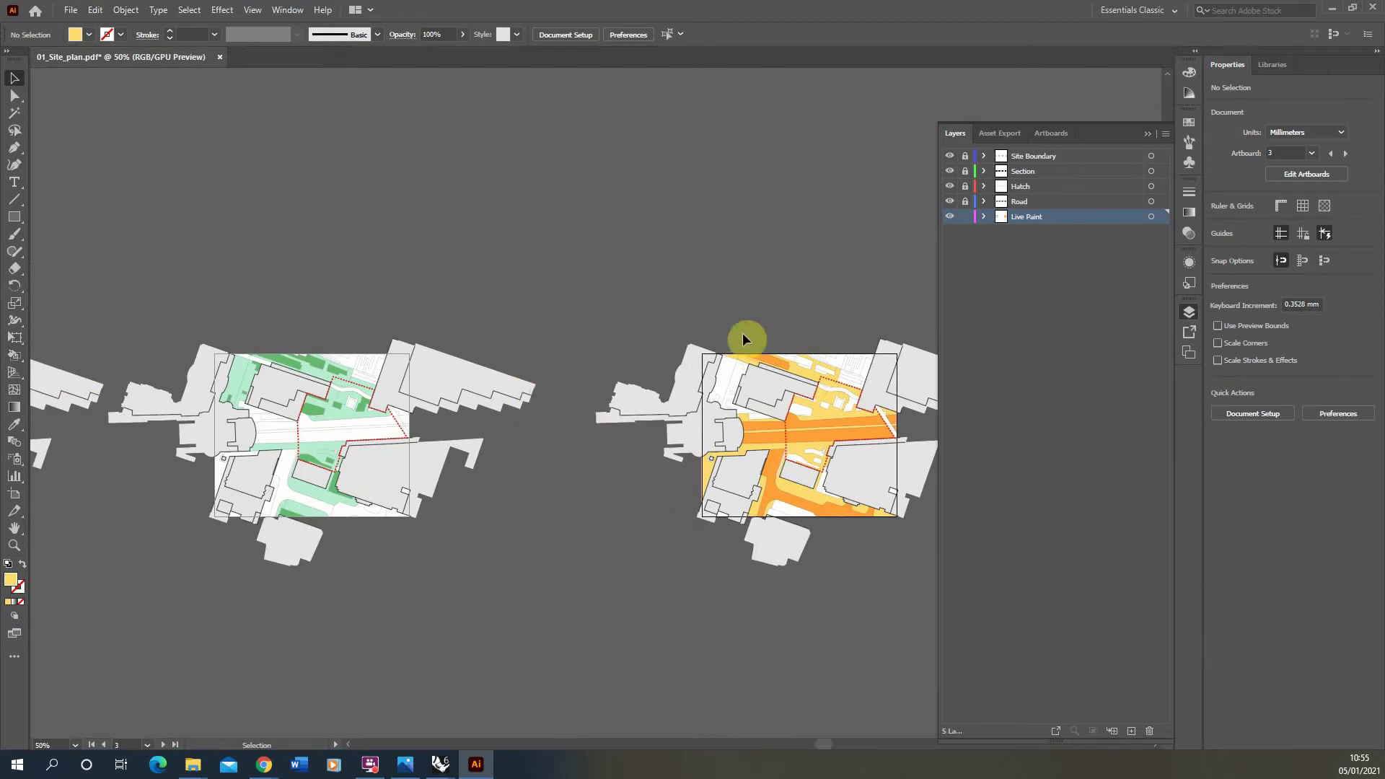
pyautogui.keyDown('alt'); pyautogui.scroll(-1, 330, 436); pyautogui.keyUp('alt')
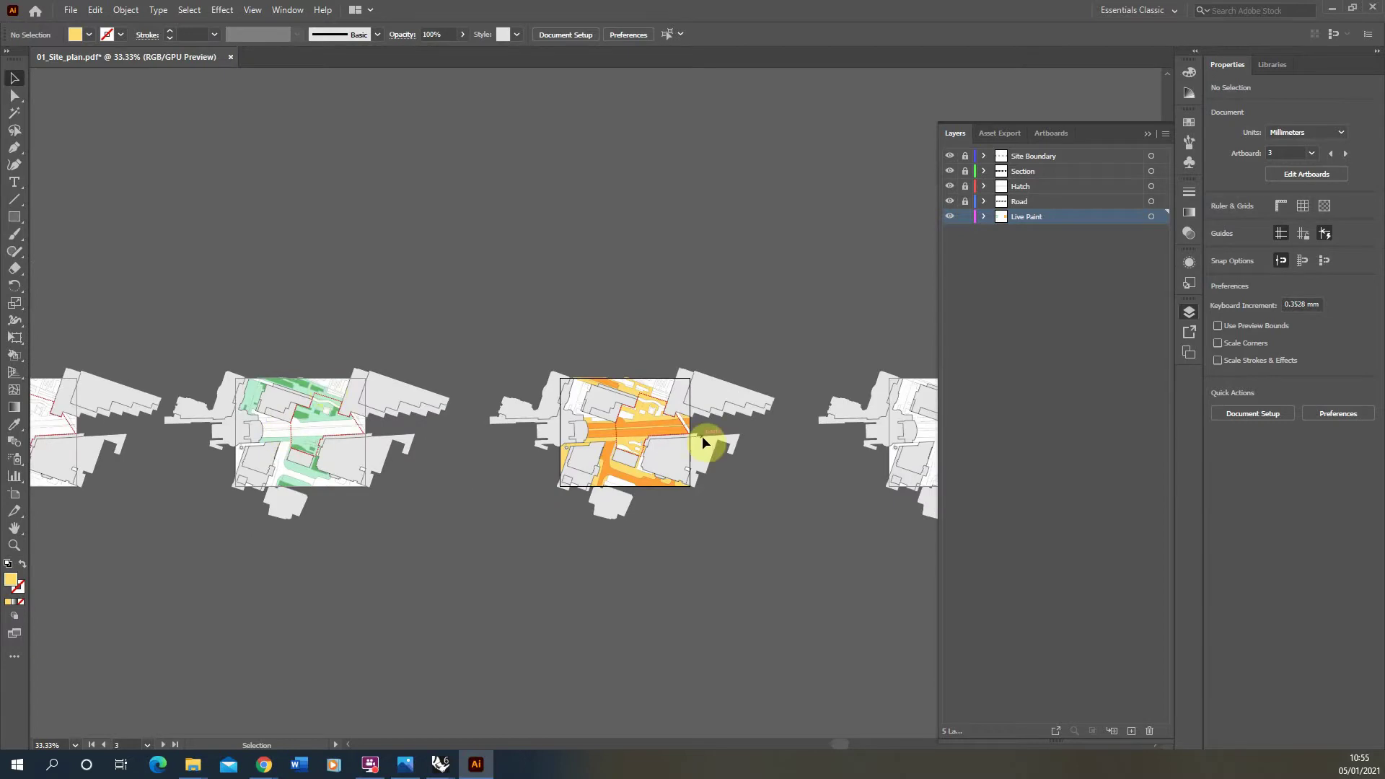
pyautogui.keyDown('alt'); pyautogui.scroll(1, 696, 437); pyautogui.keyUp('alt')
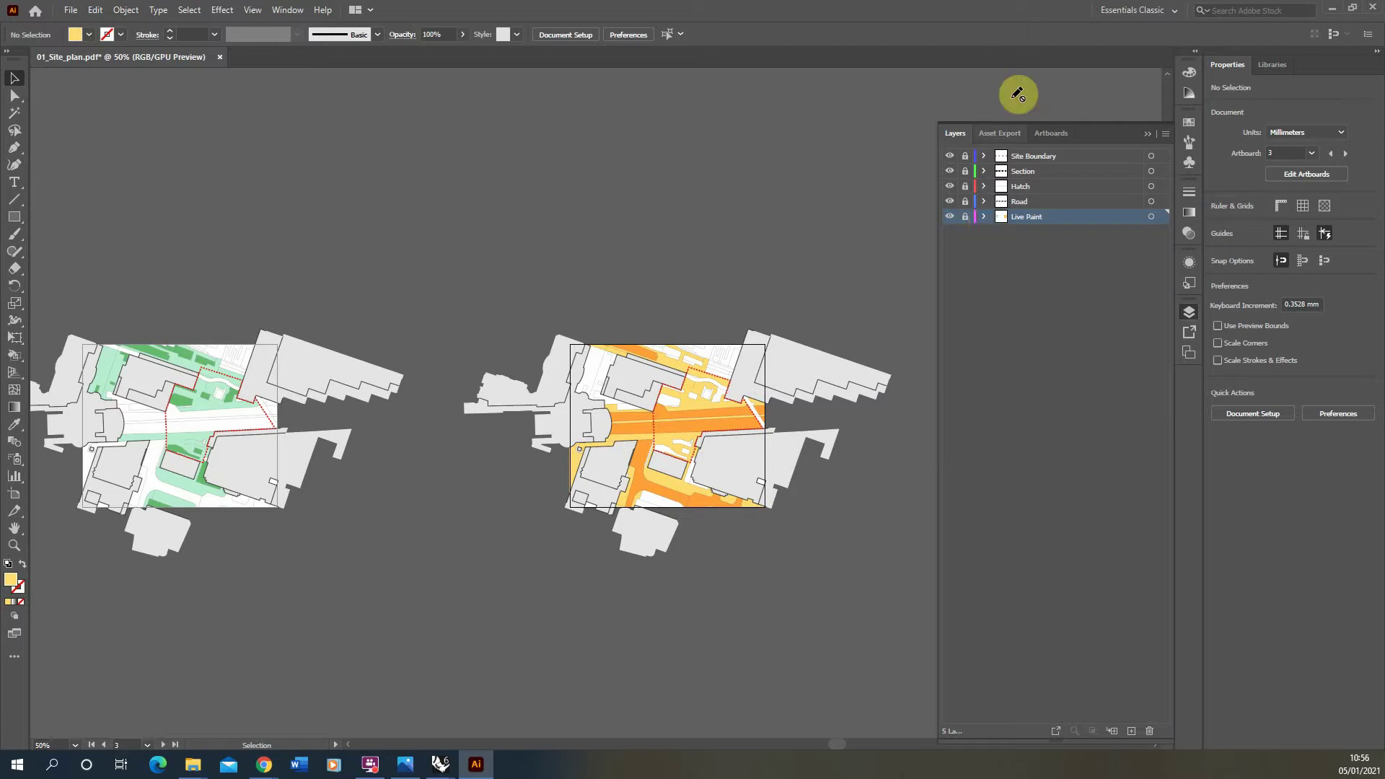
# Add a new layer above Site Boundary and name it Labels
pyautogui.click(1032, 156)
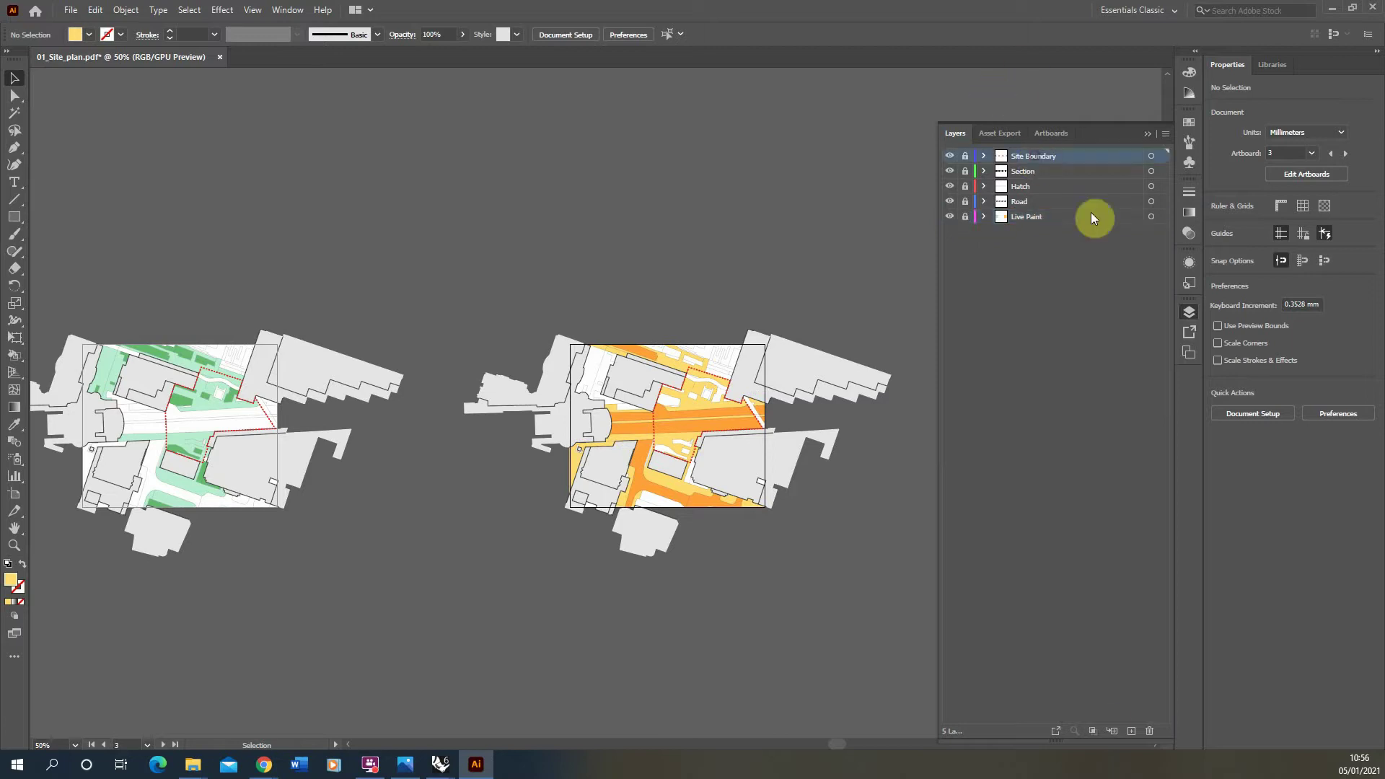
pyautogui.click(1129, 731)
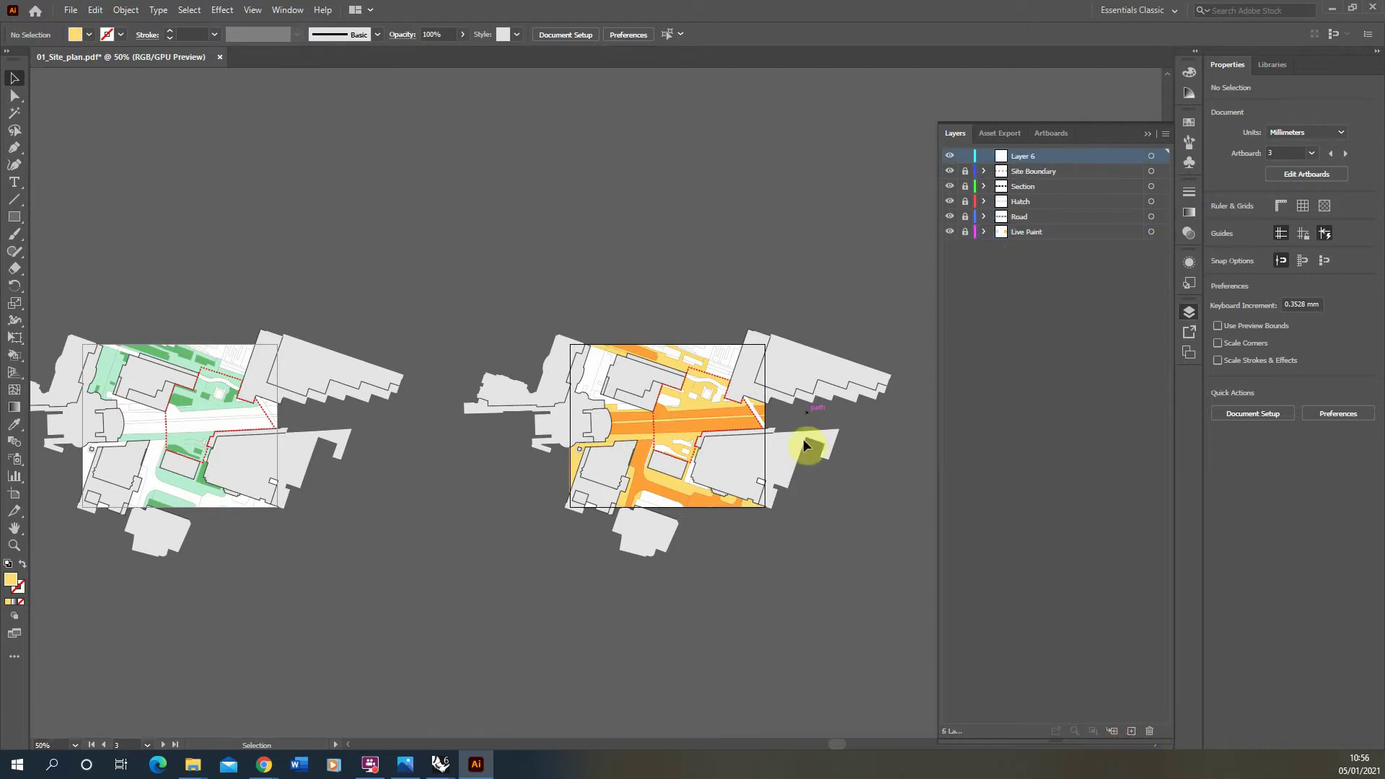
pyautogui.keyDown('alt'); pyautogui.scroll(2, 708, 415); pyautogui.keyUp('alt')
pyautogui.keyDown('alt'); pyautogui.scroll(1, 742, 269); pyautogui.keyUp('alt')
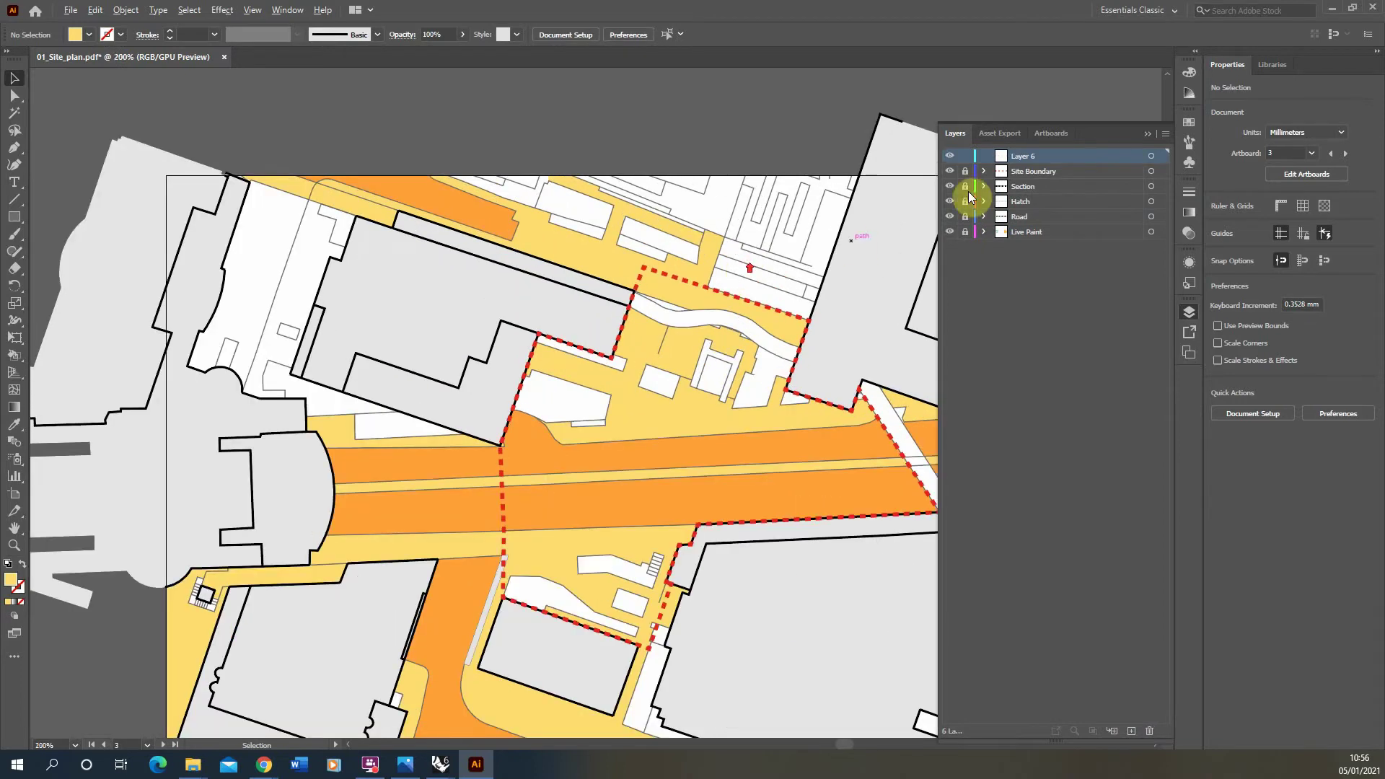
pyautogui.doubleClick(1027, 156)
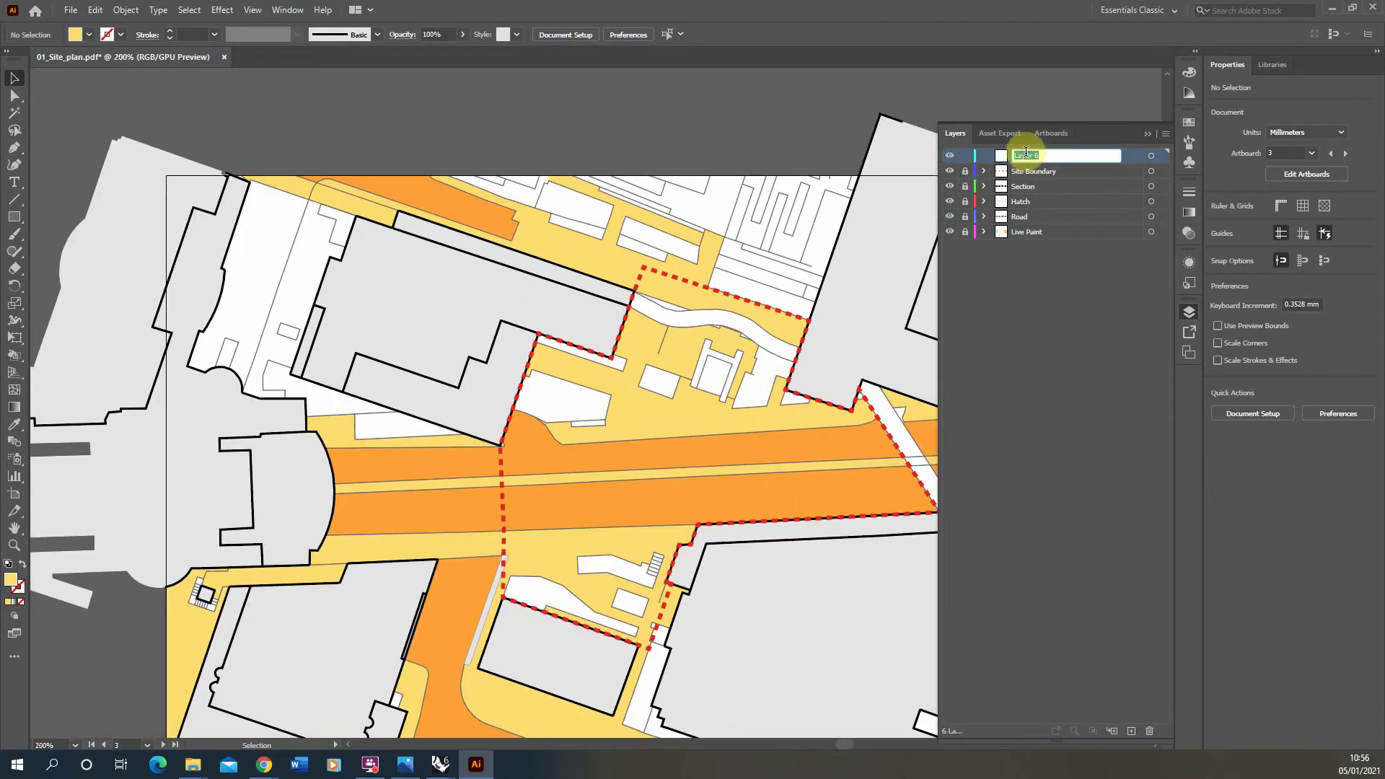
pyautogui.write('ALab')
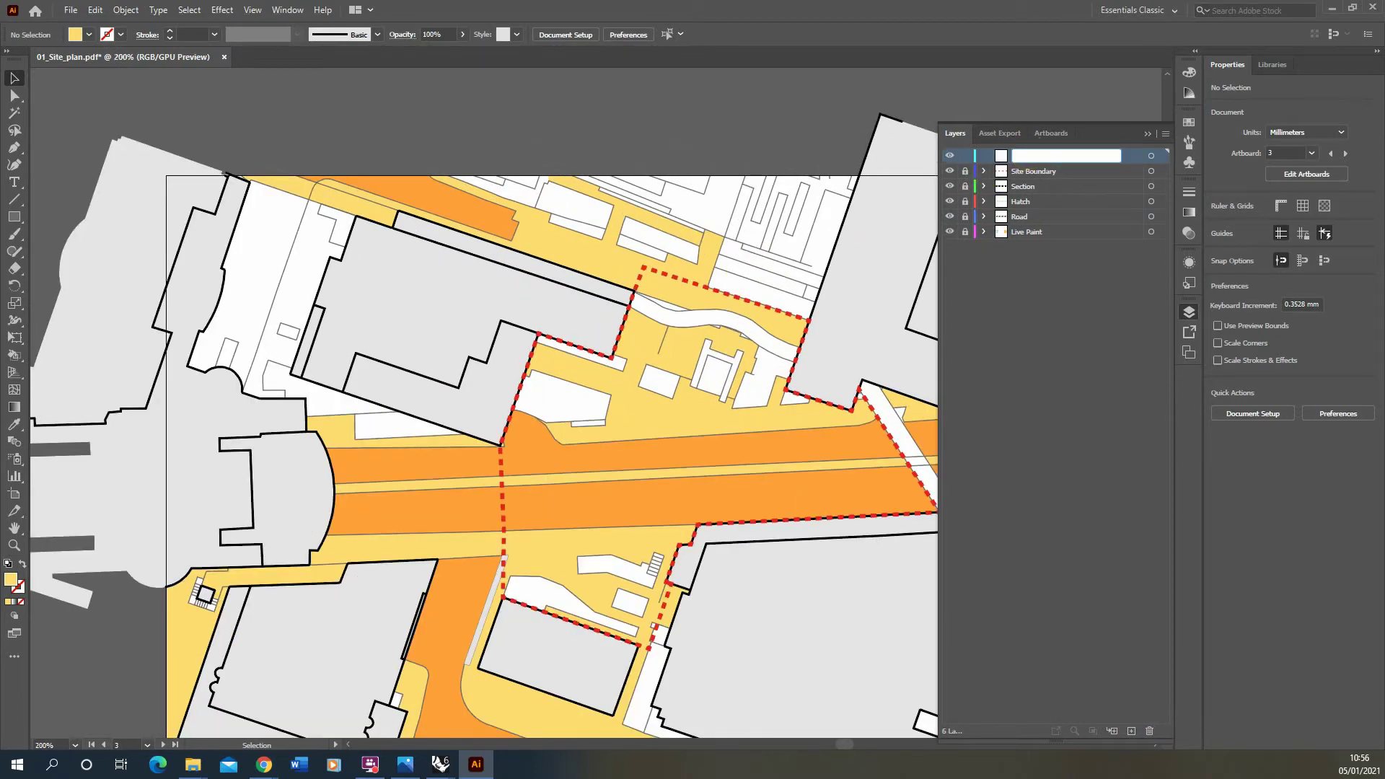
pyautogui.write('els')
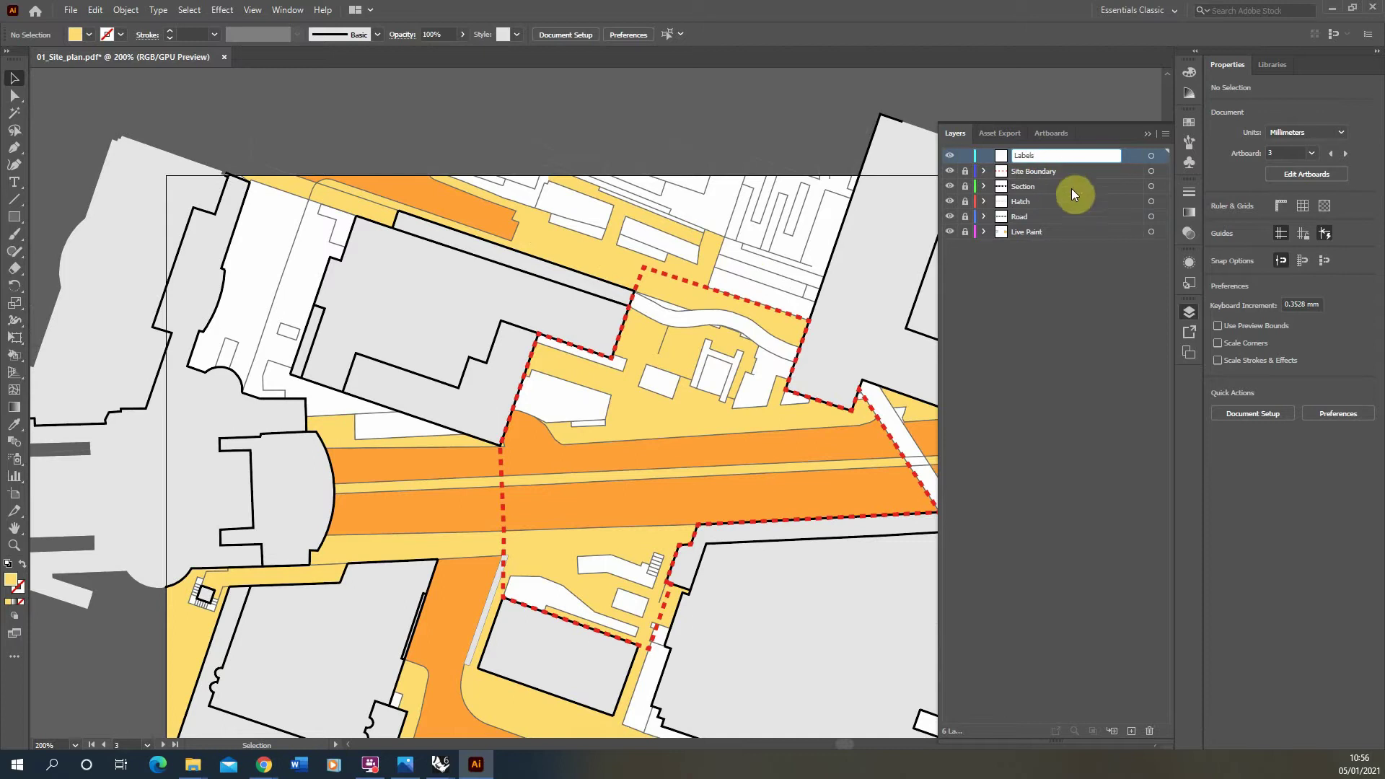
pyautogui.click(457, 142)
# Draw an open four-point Pen path, about 104 by 46 mm, from the third artboard's northern road through the site to its eastern edge
pyautogui.click(14, 148)
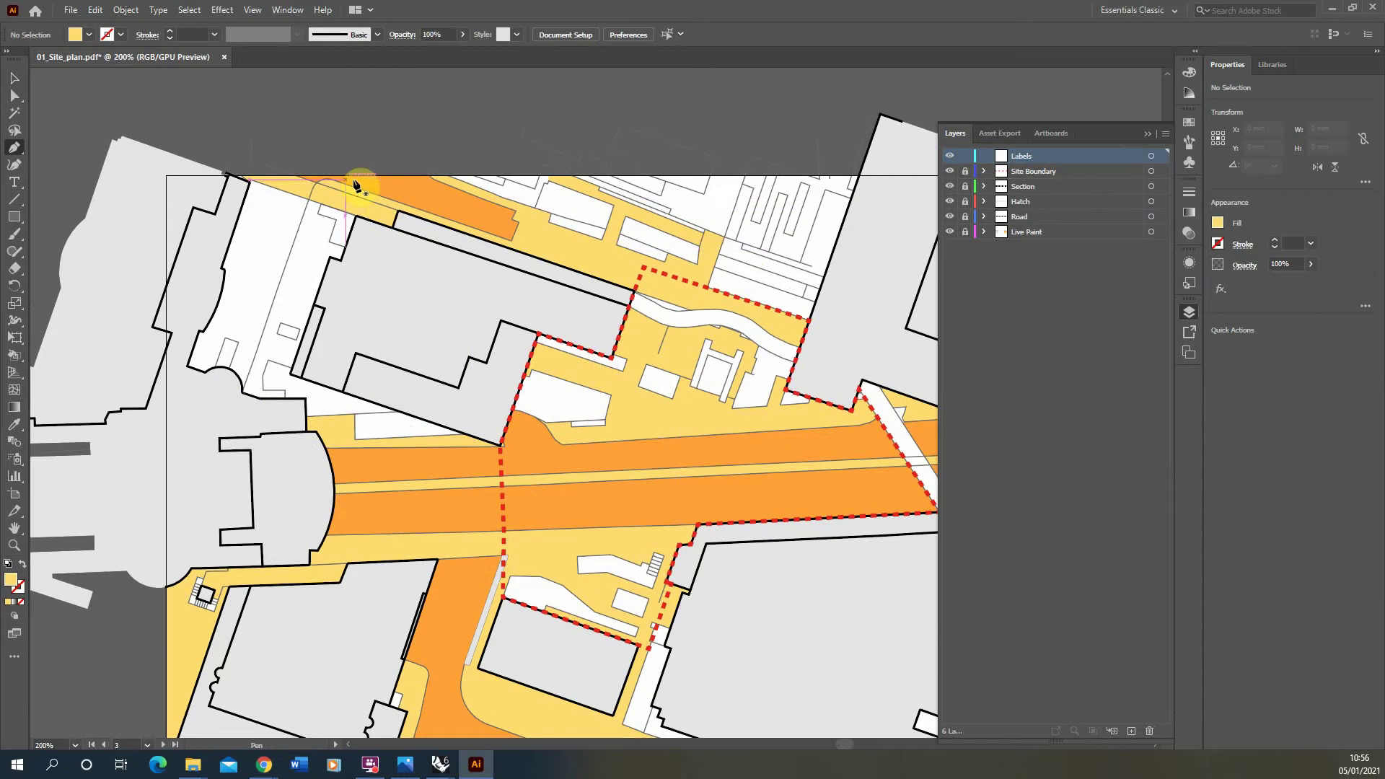
pyautogui.click(375, 181)
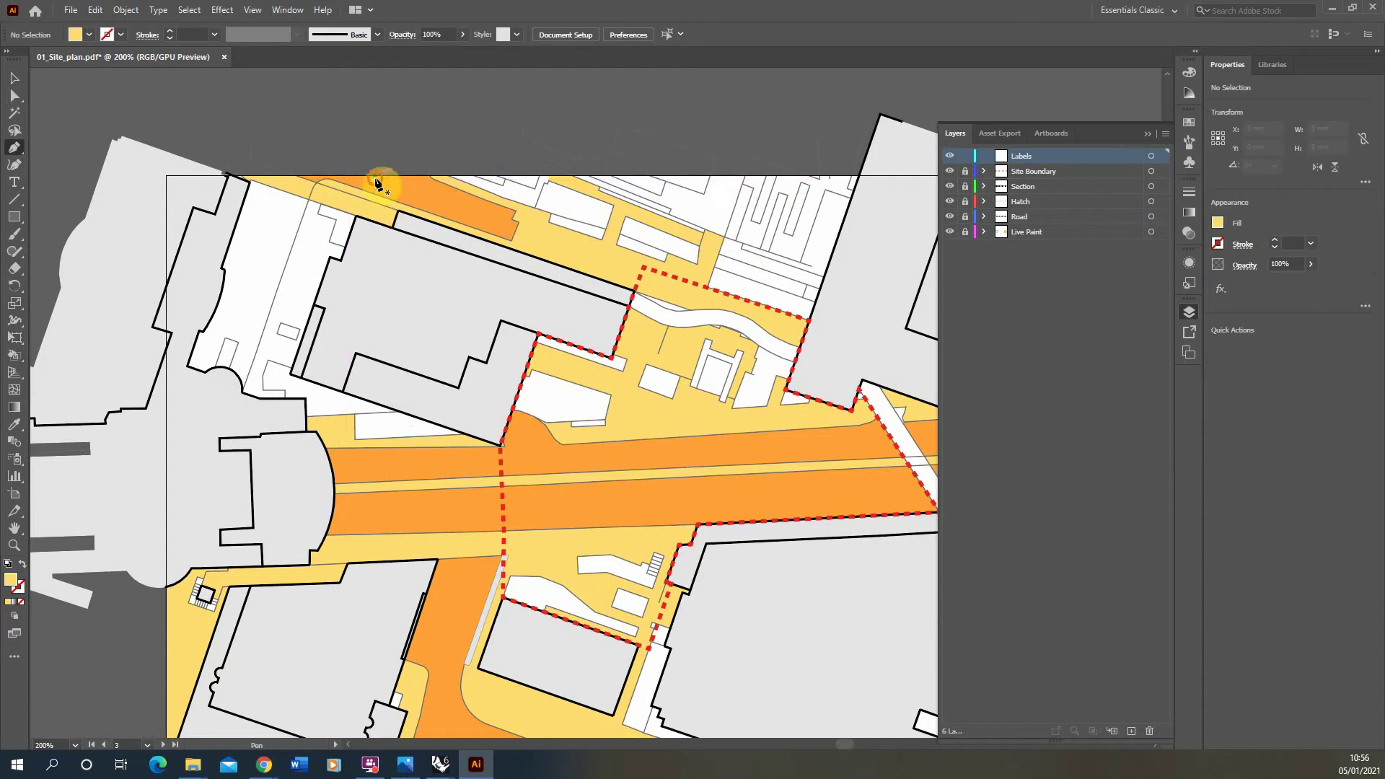
pyautogui.click(696, 293)
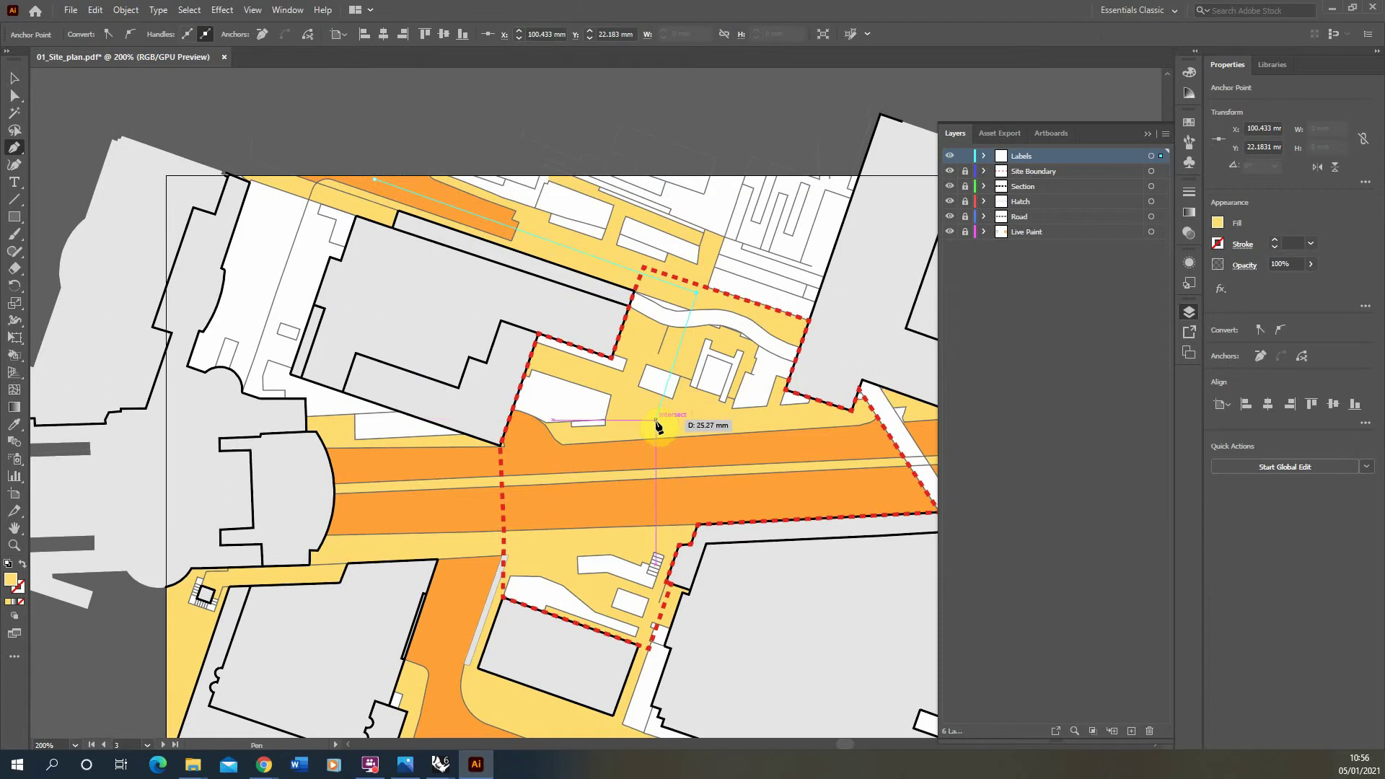
pyautogui.click(697, 420)
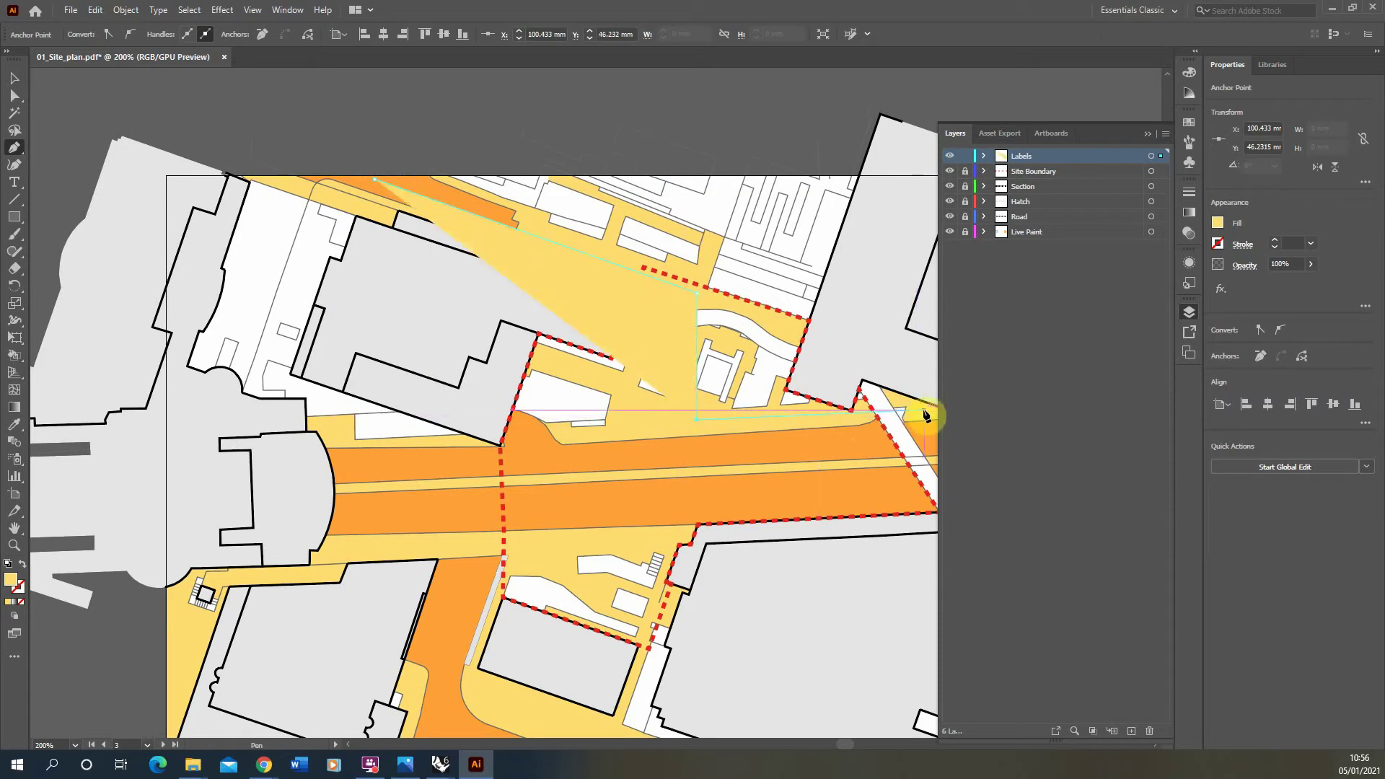
pyautogui.click(925, 416)
pyautogui.click(14, 77)
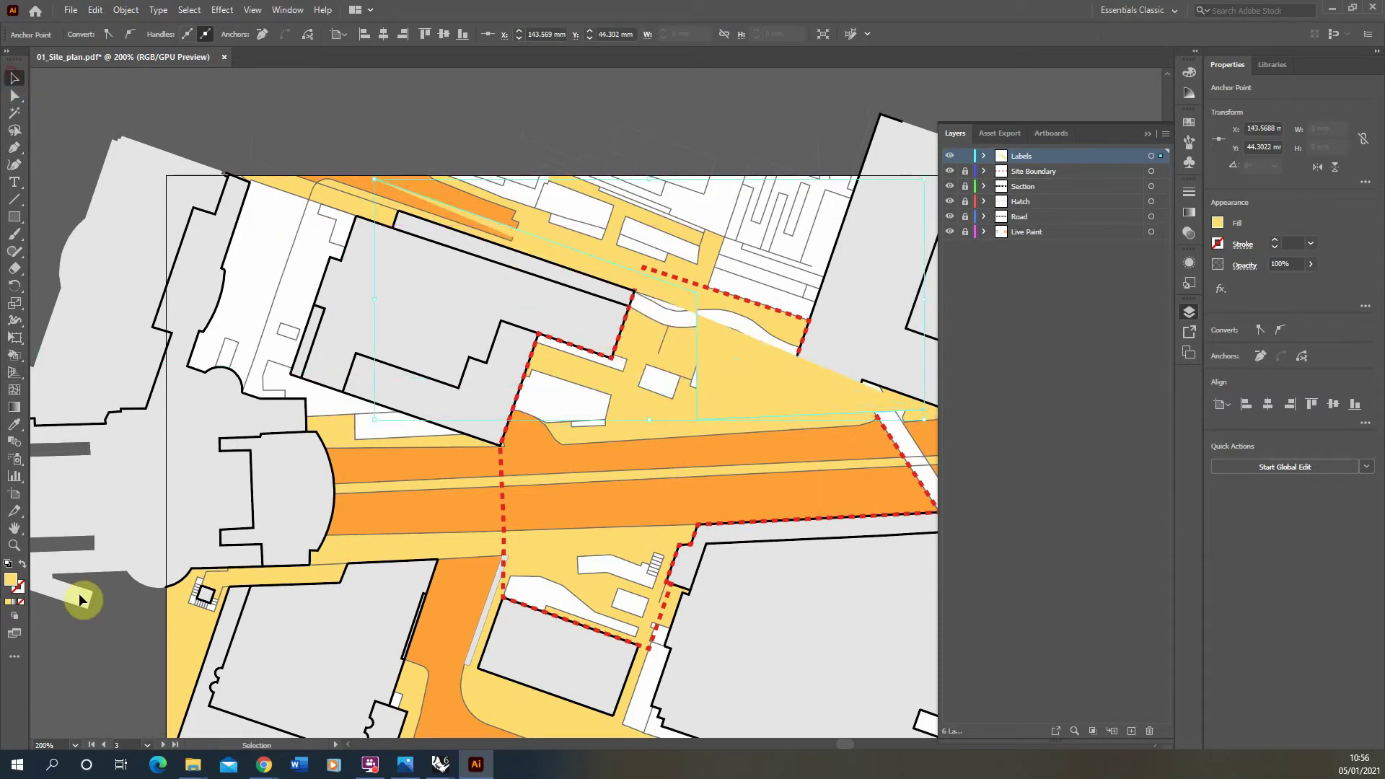
# Swap the path's fill and stroke so it has no fill, and set its stroke colour to orange-red FF4E00
pyautogui.click(22, 564)
pyautogui.click(20, 590)
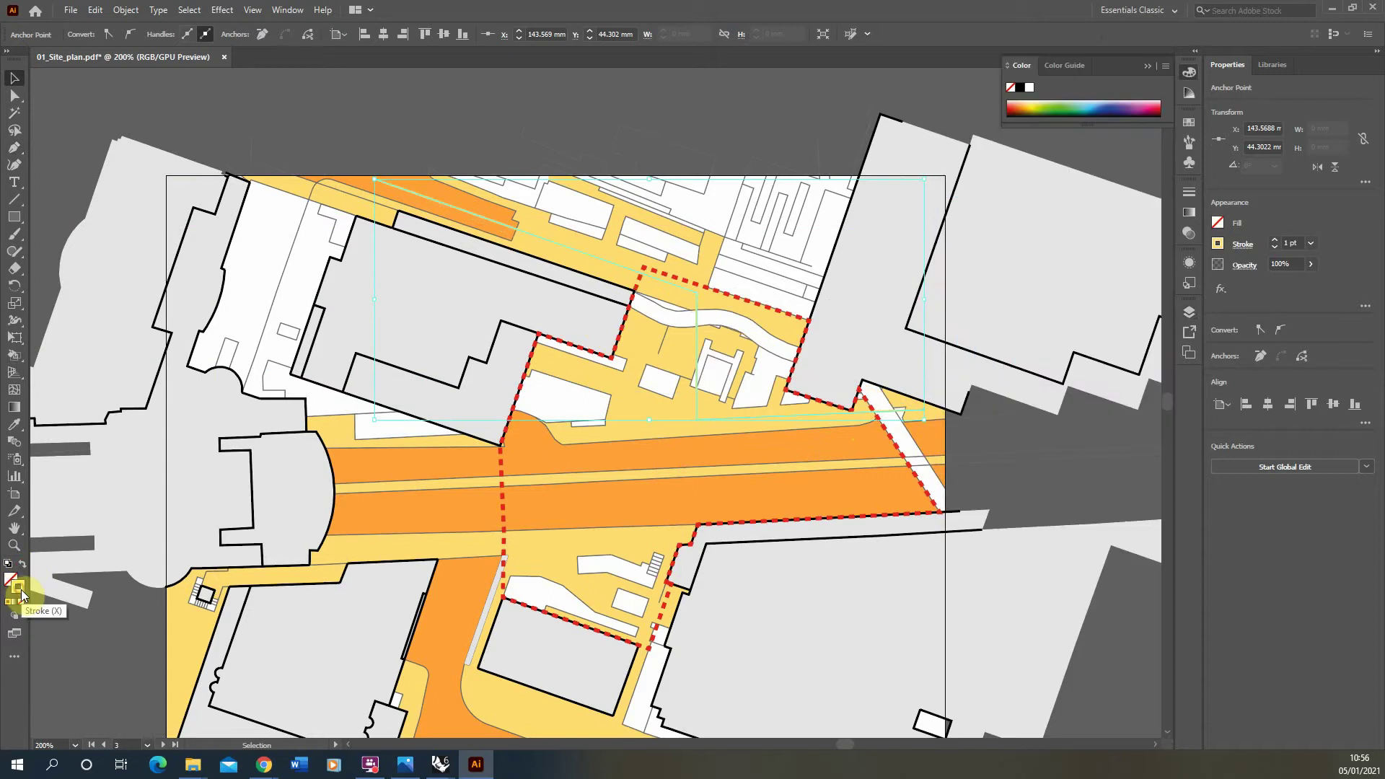
pyautogui.doubleClick(20, 591)
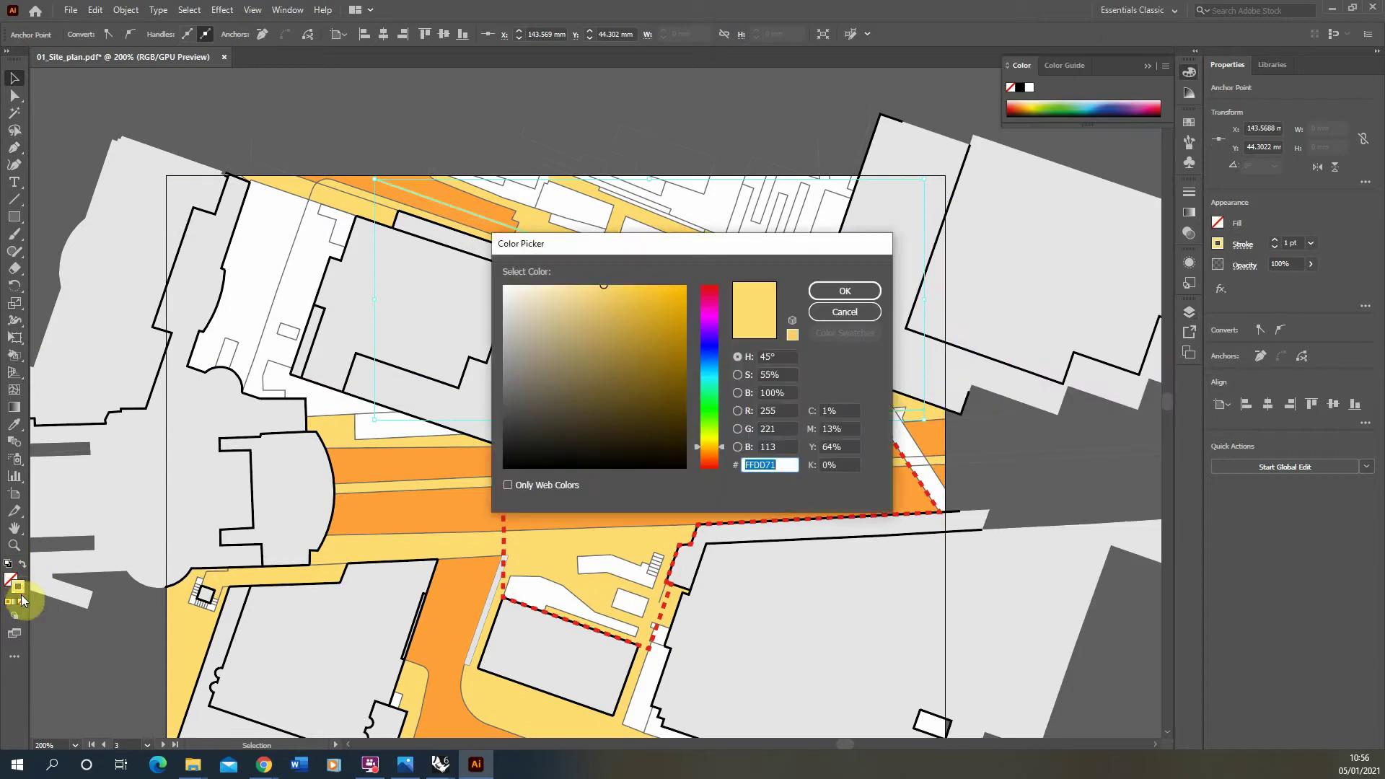
pyautogui.moveTo(702, 454); pyautogui.dragTo(704, 474)
pyautogui.click(712, 460)
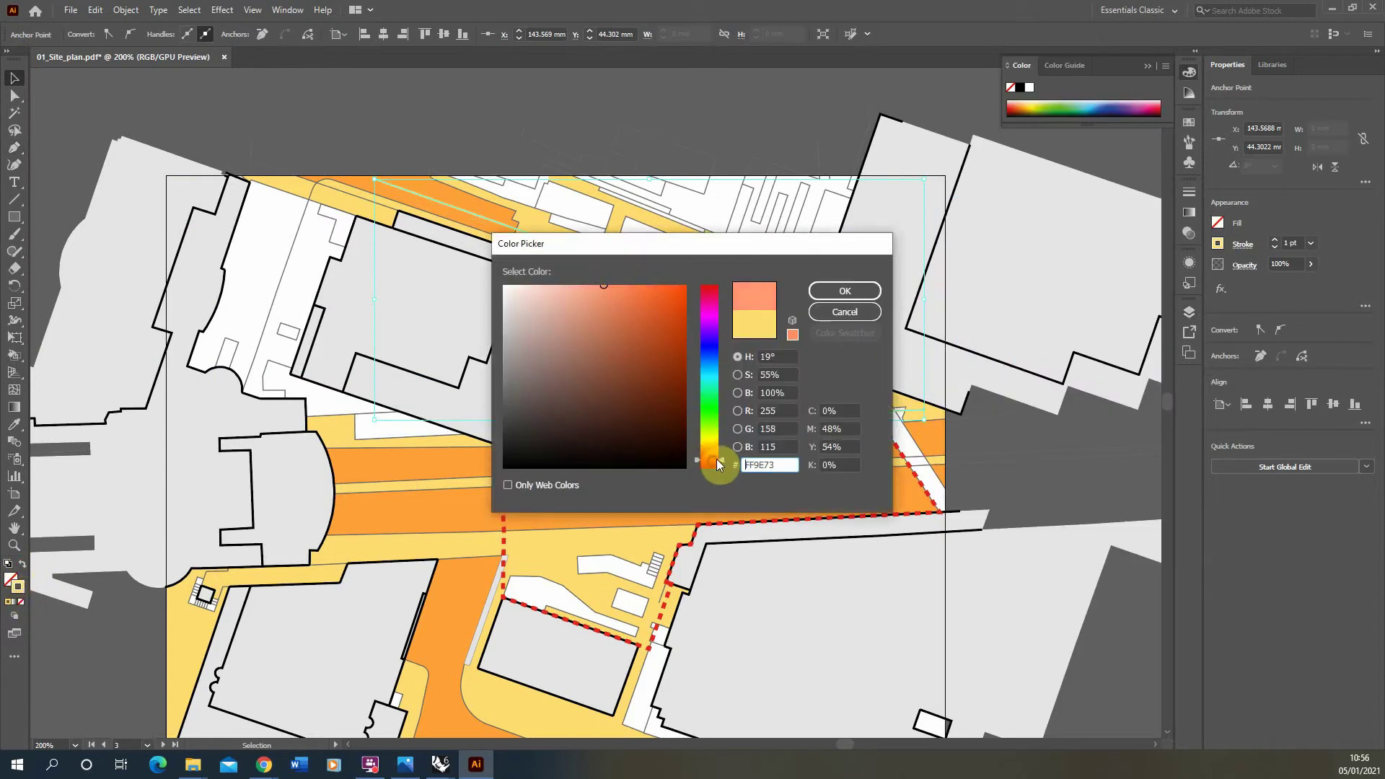
pyautogui.moveTo(676, 359); pyautogui.dragTo(687, 285)
pyautogui.click(857, 293)
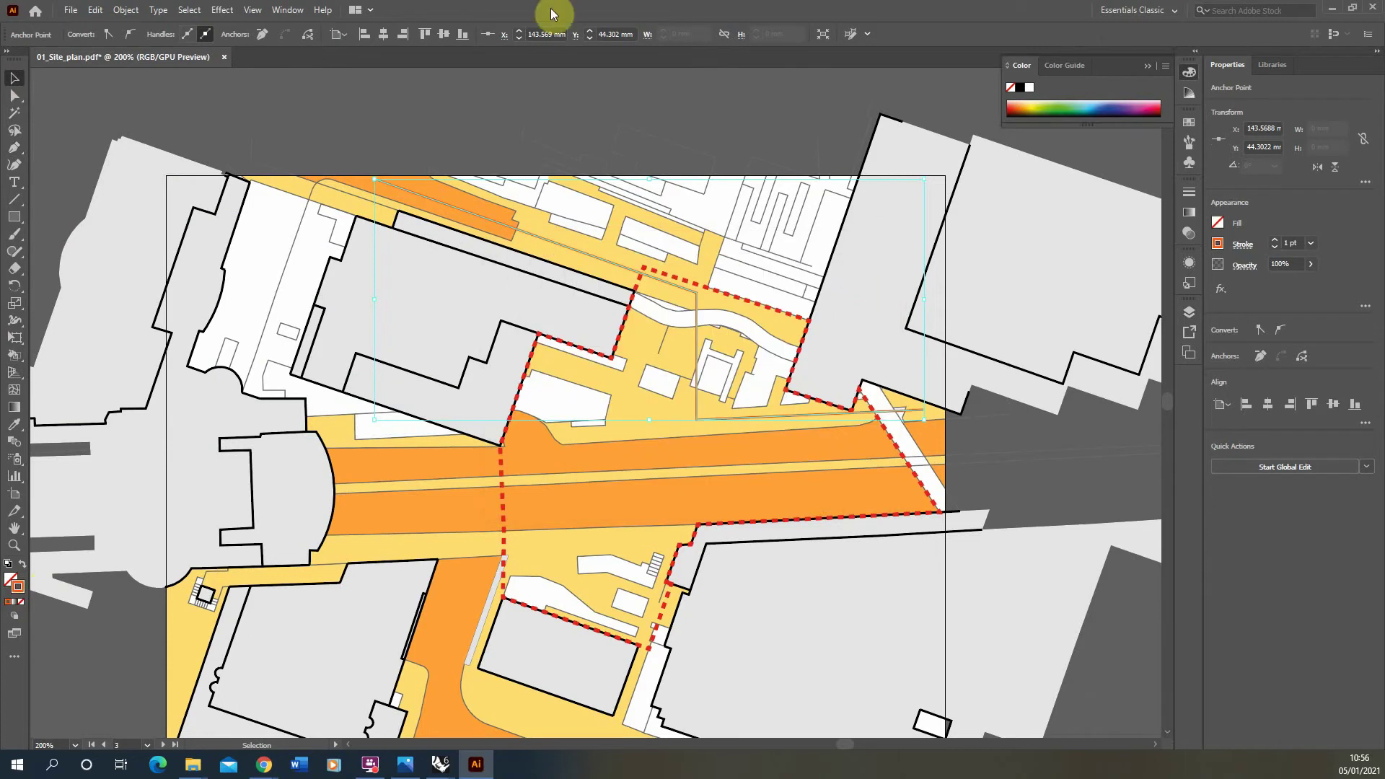
# Give the orange-red path a 2 pt stroke weight and make it a dashed line with 6 pt dashes
pyautogui.click(680, 283)
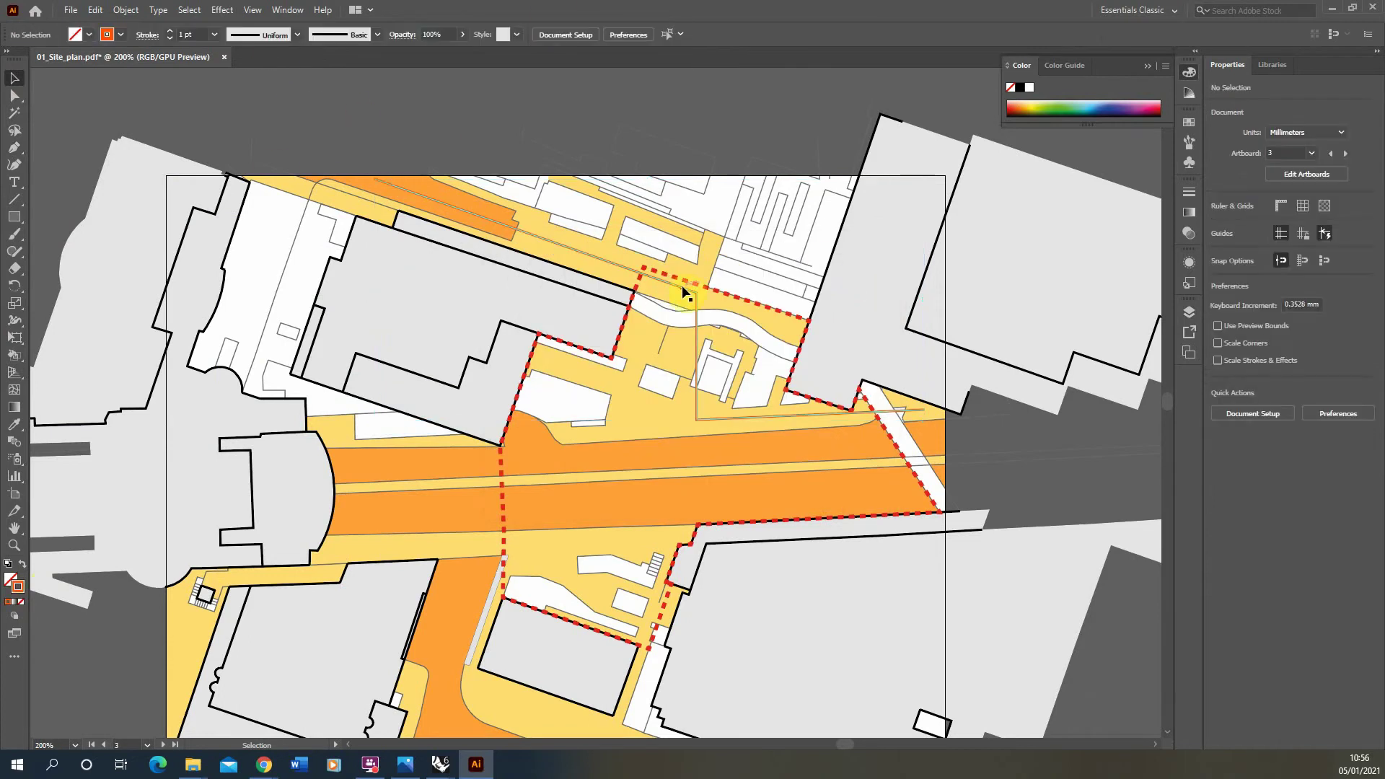
pyautogui.click(212, 34)
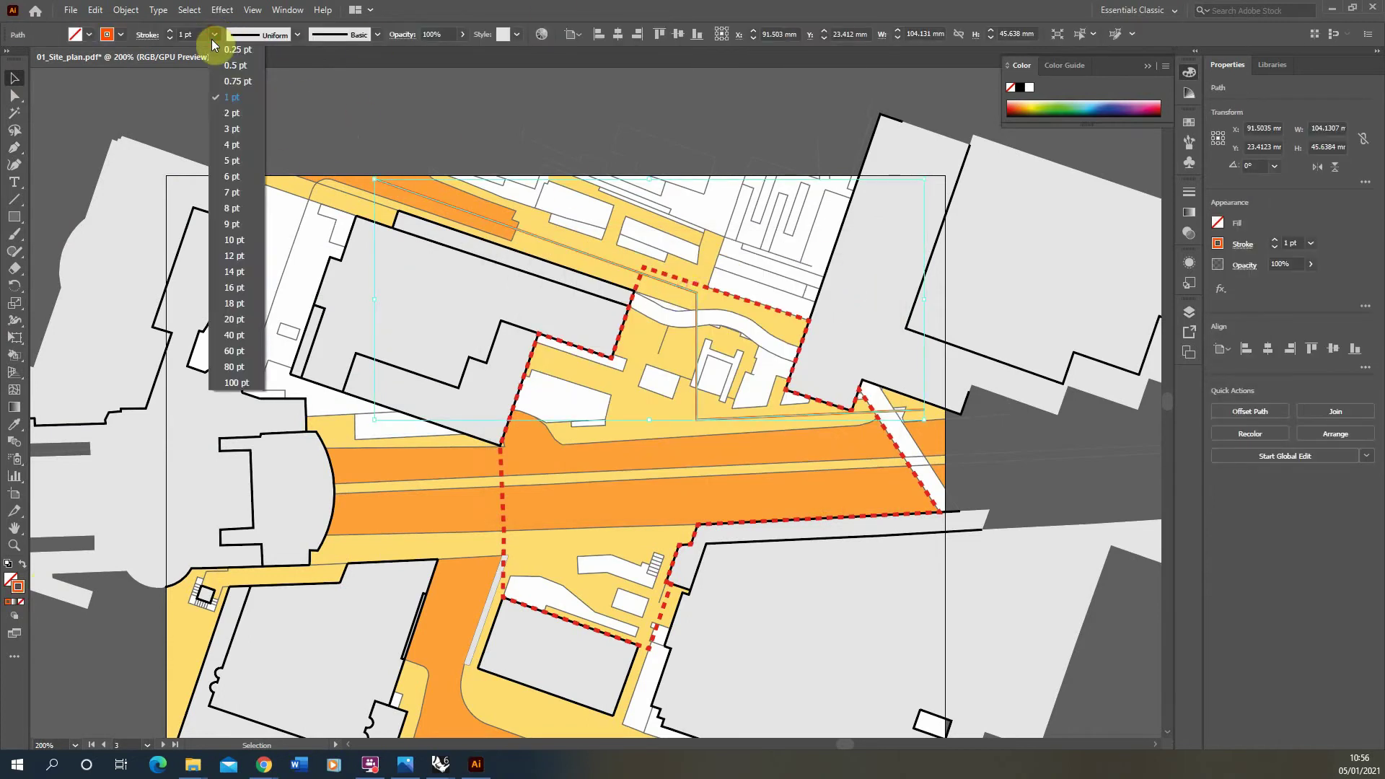
pyautogui.click(237, 111)
pyautogui.click(146, 34)
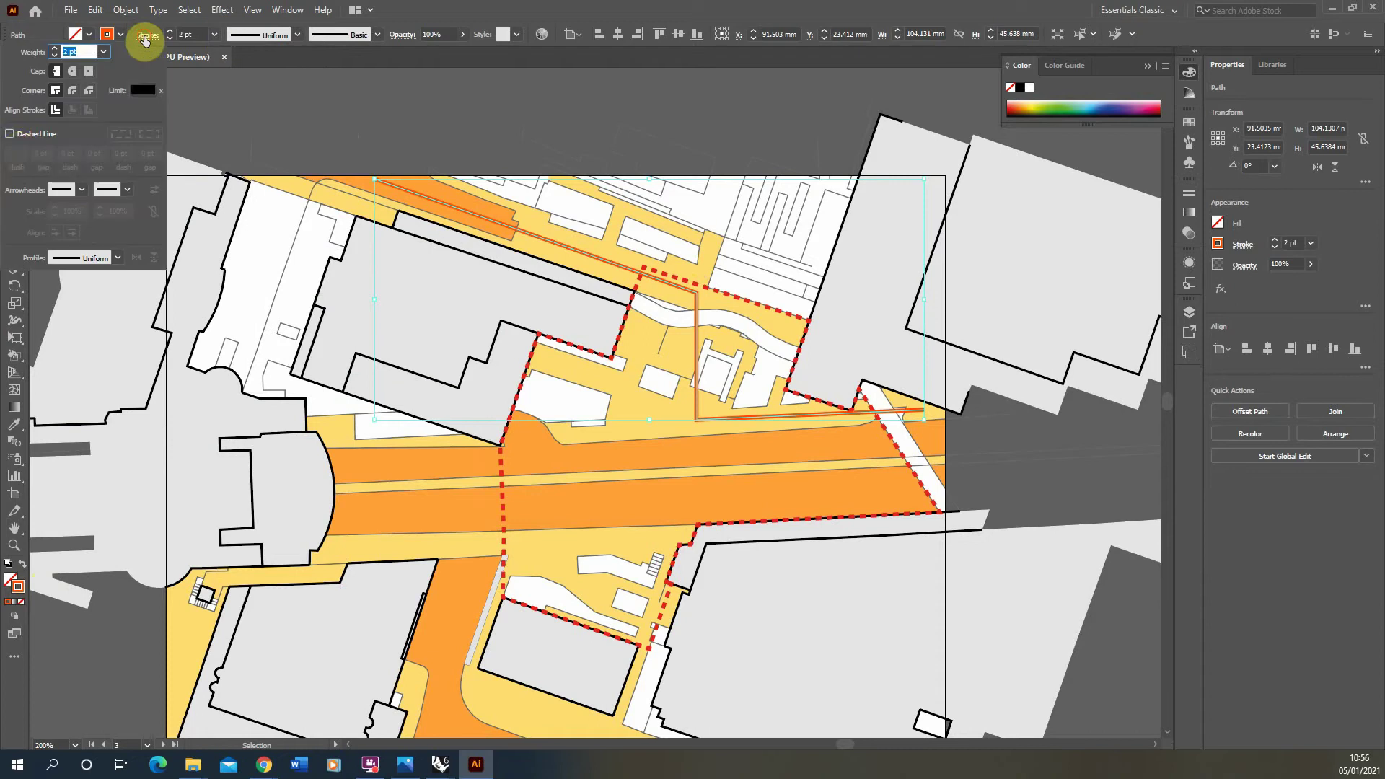
pyautogui.click(18, 139)
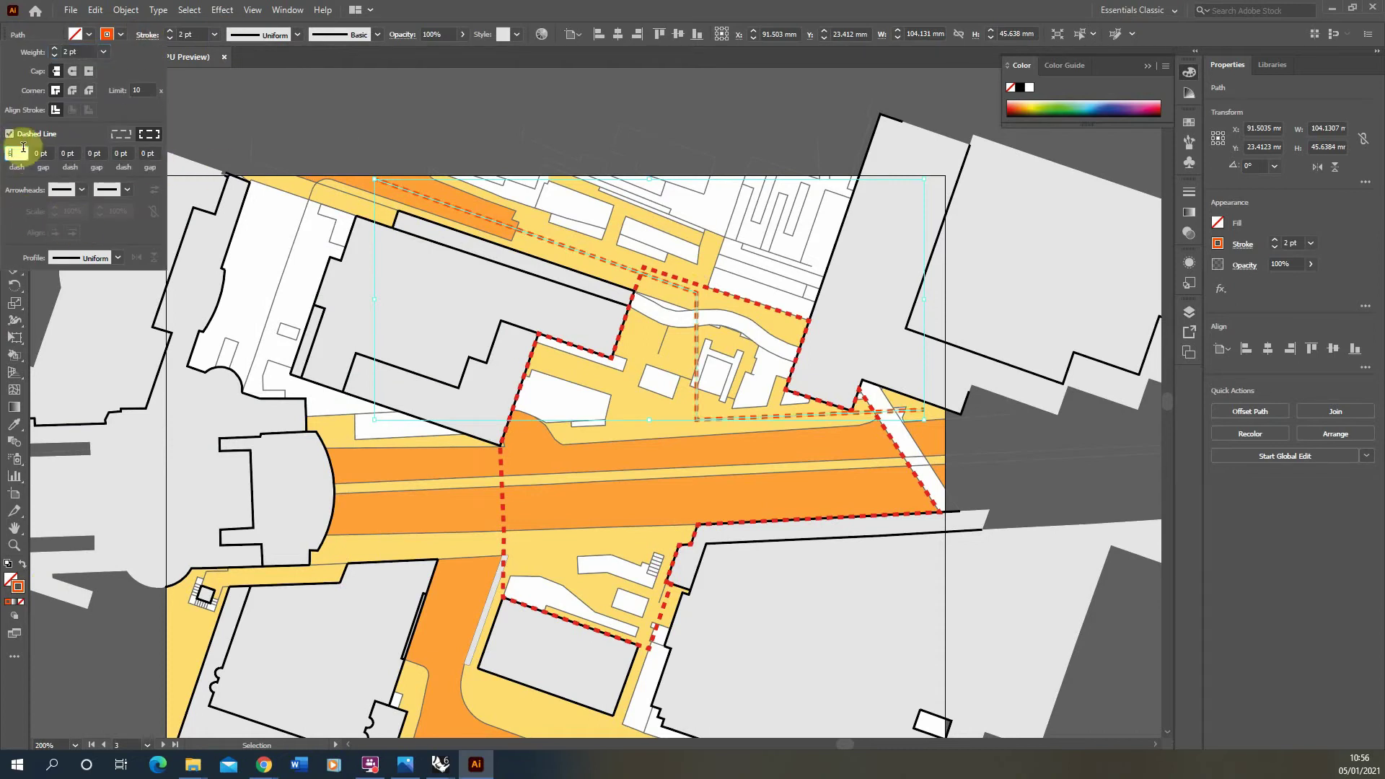
pyautogui.click(689, 308)
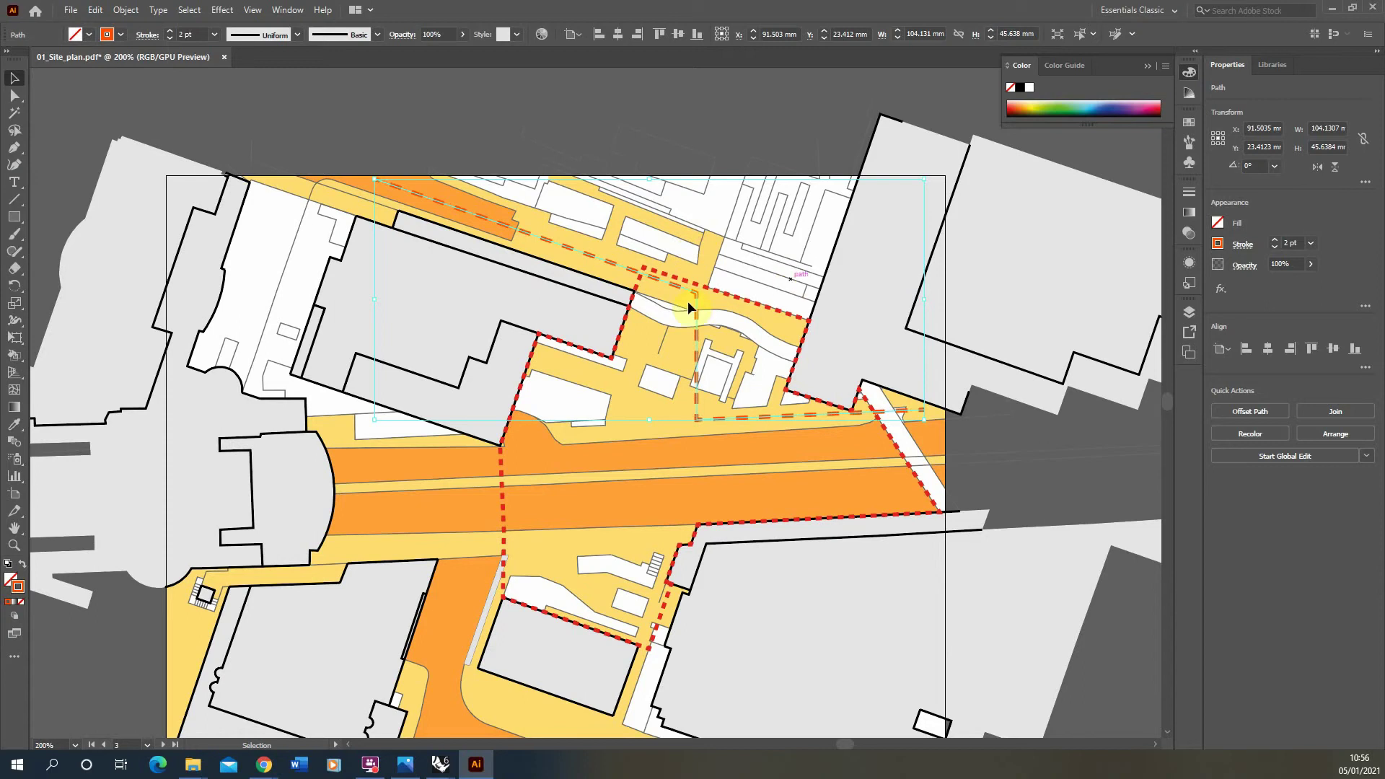
pyautogui.click(145, 38)
pyautogui.click(583, 114)
pyautogui.click(602, 132)
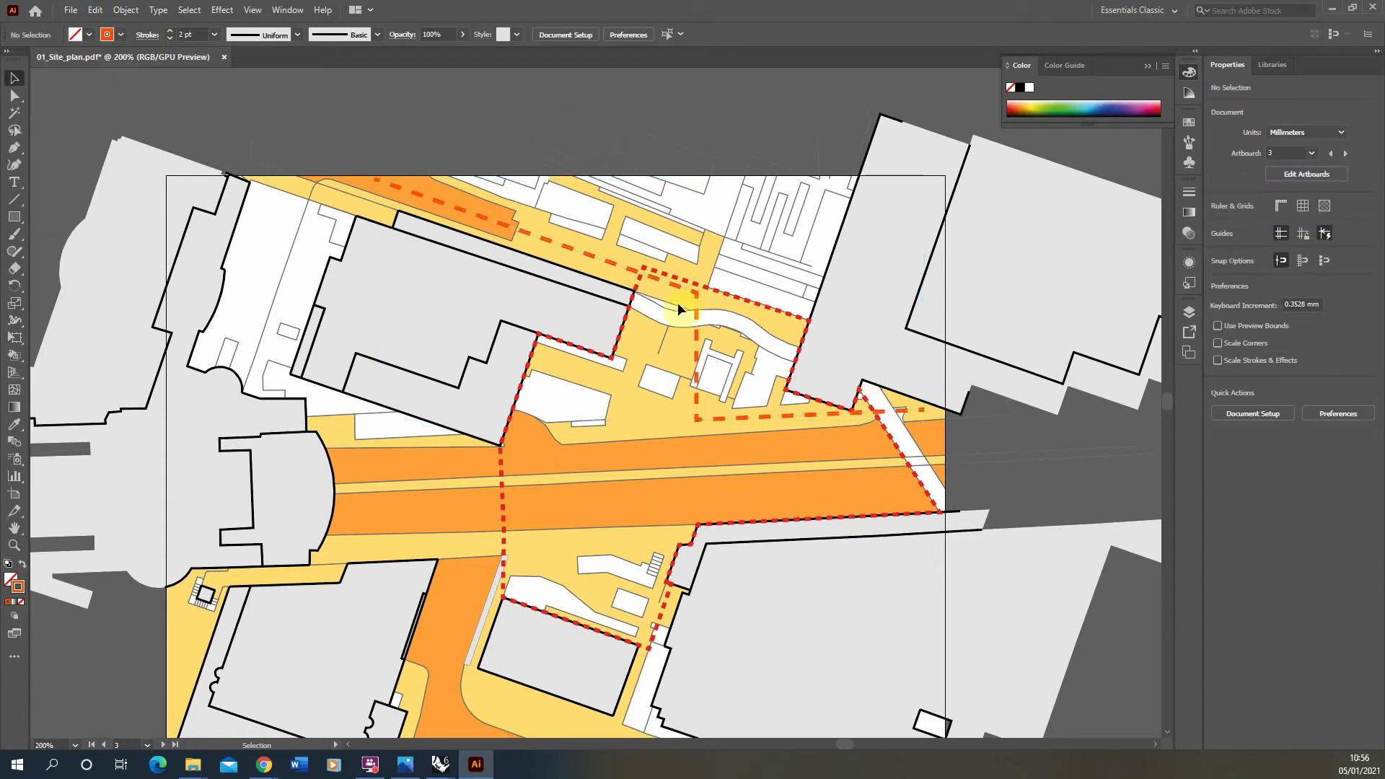
# Change the dashed path's stroke to a darker orange-red
pyautogui.click(599, 258)
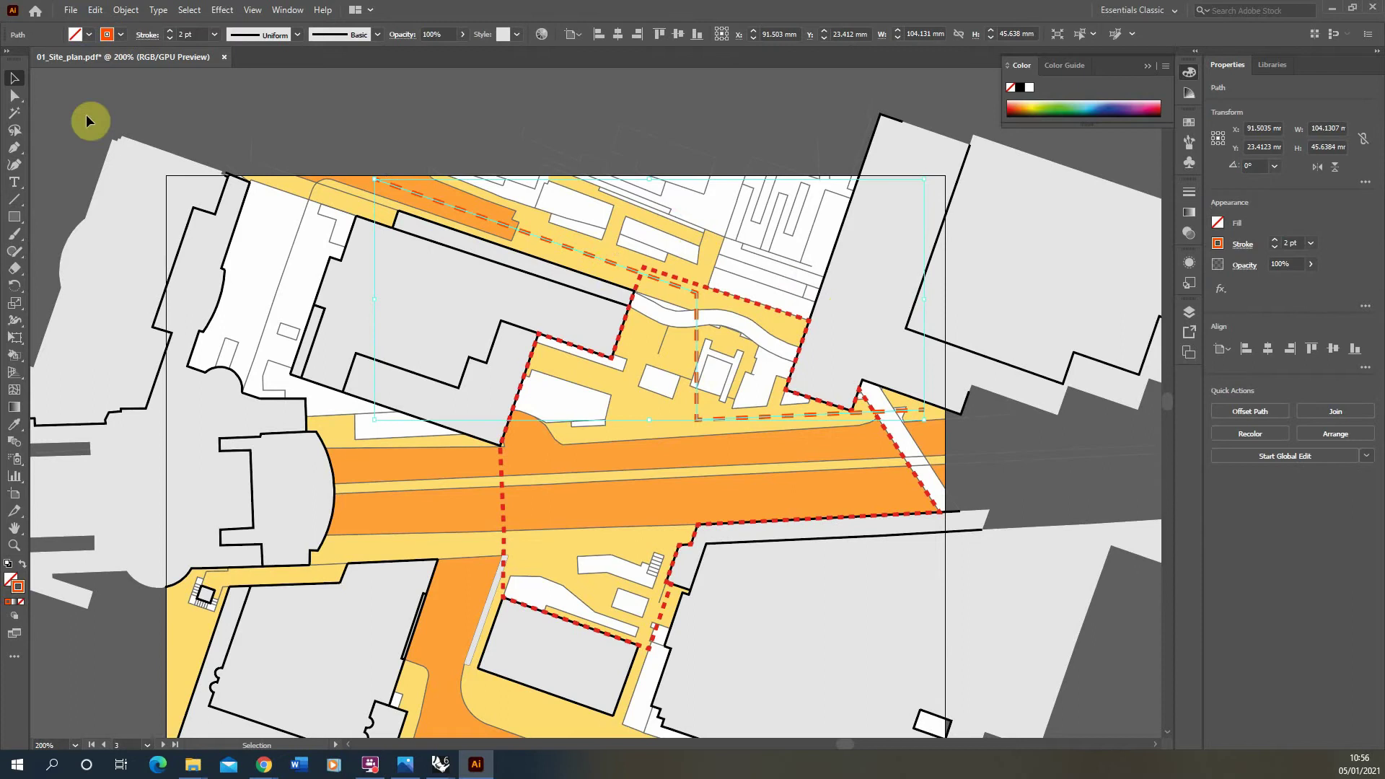
pyautogui.doubleClick(21, 587)
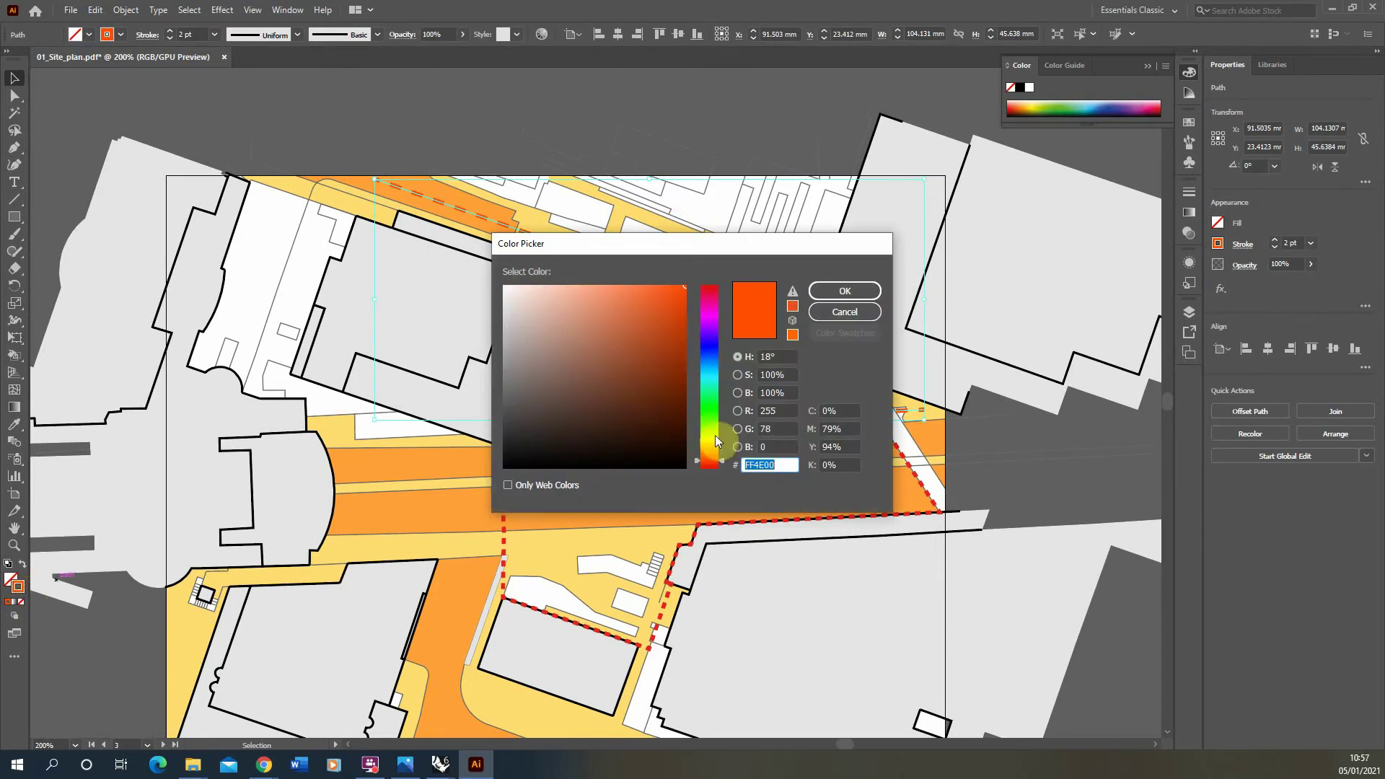
pyautogui.click(848, 292)
# Add a start arrowhead to the dashed path, trying Arrow 10 and settling on Arrow 9
pyautogui.click(149, 35)
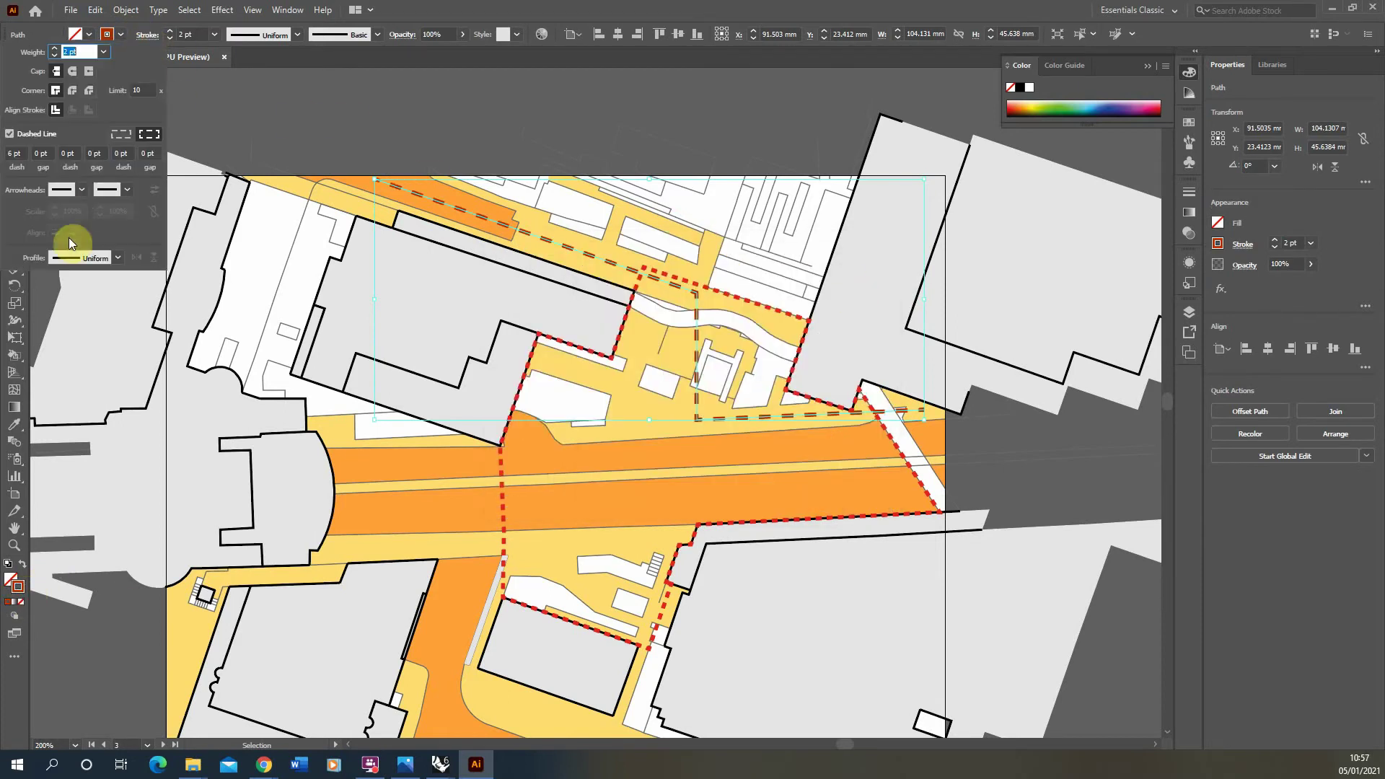
pyautogui.click(80, 189)
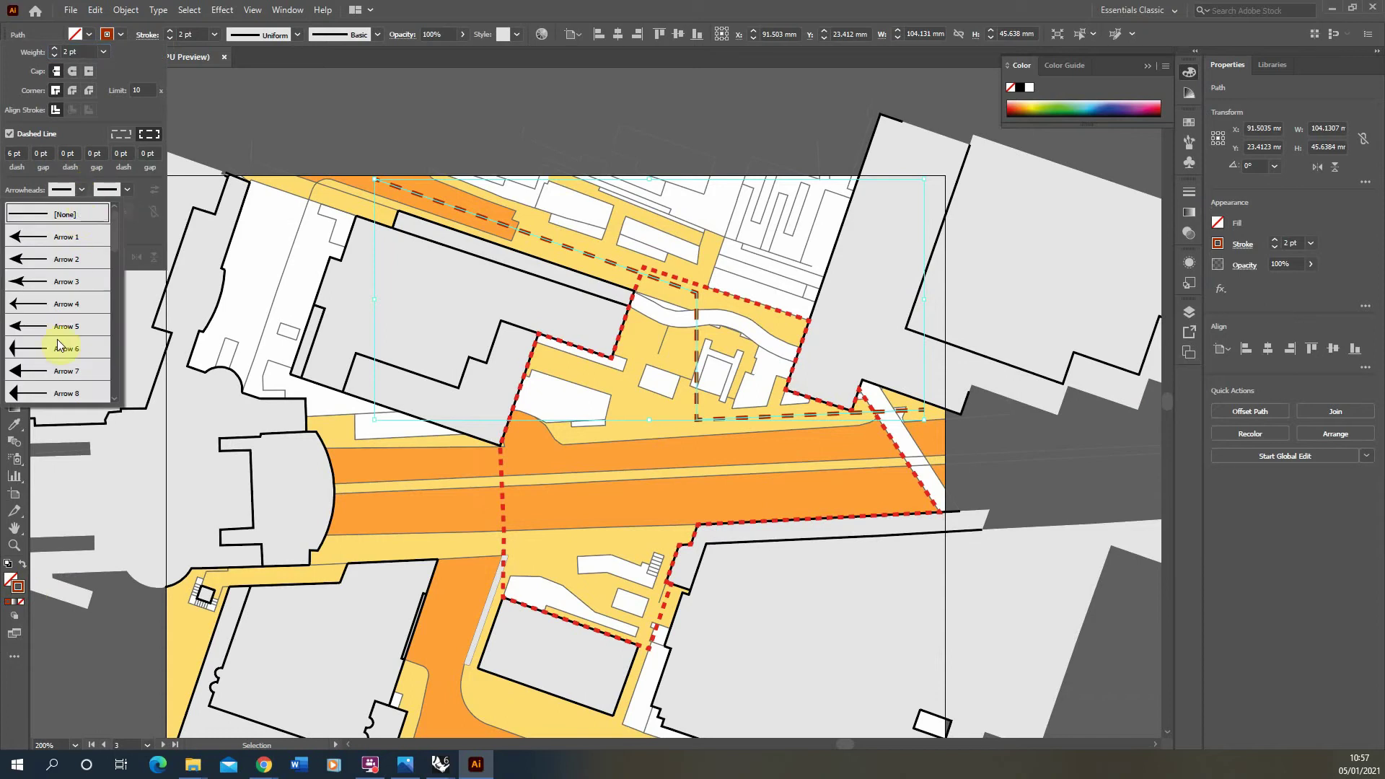
pyautogui.scroll(-1, 62, 376)
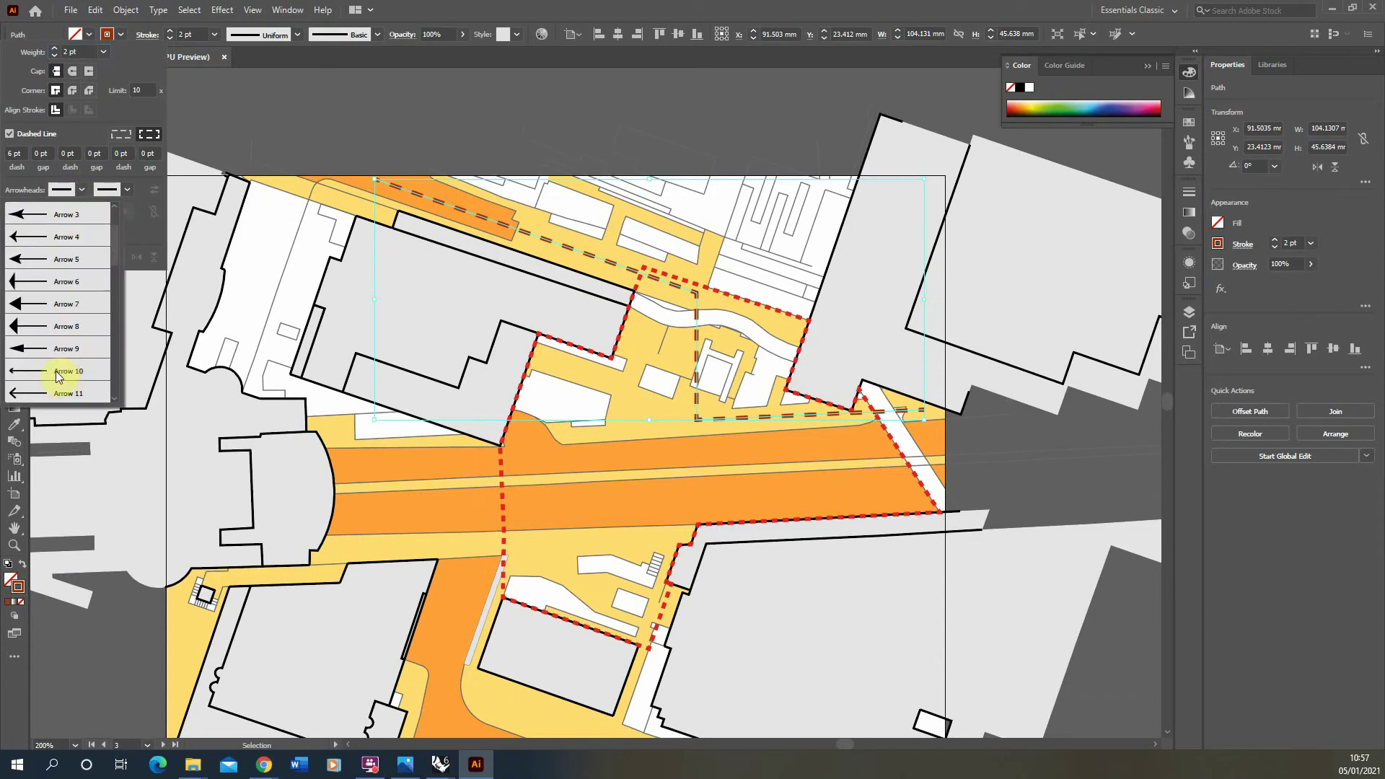
pyautogui.click(58, 371)
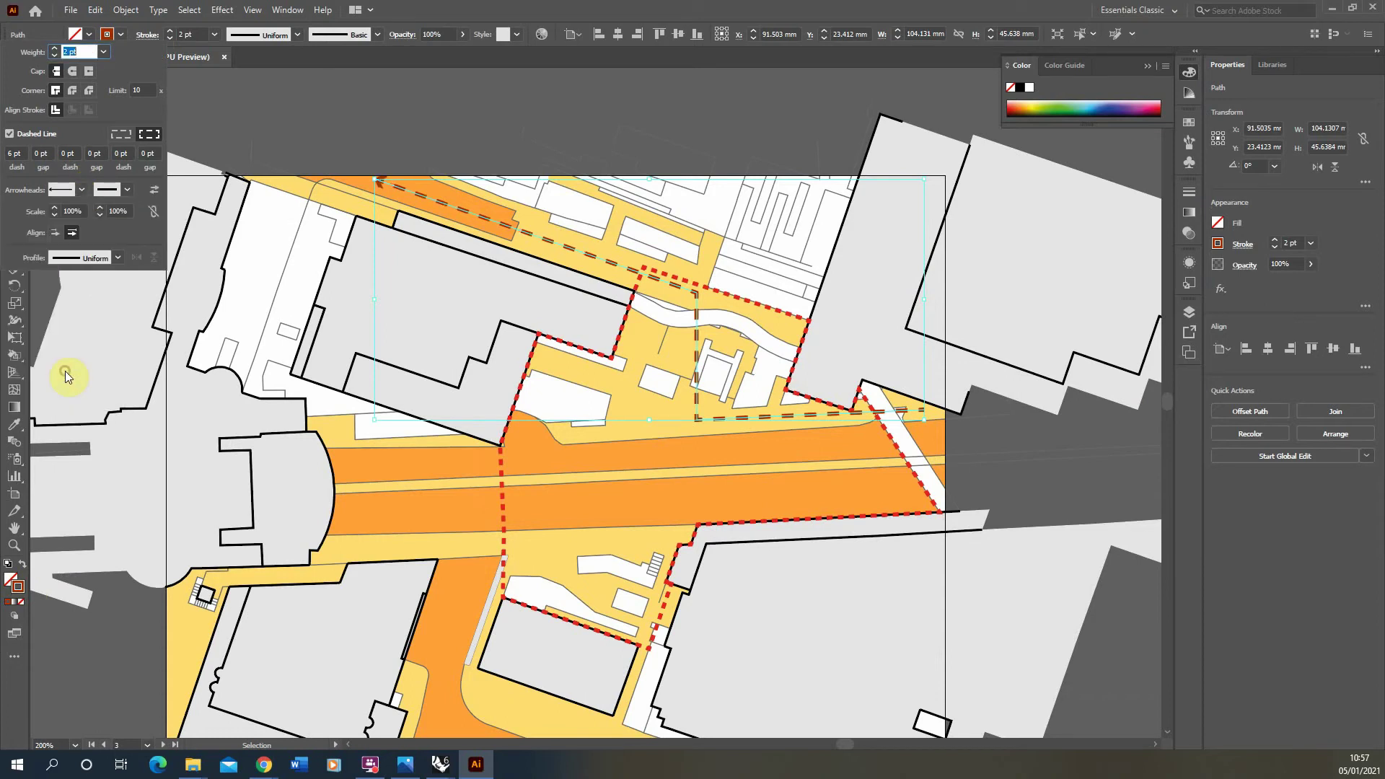
pyautogui.click(81, 190)
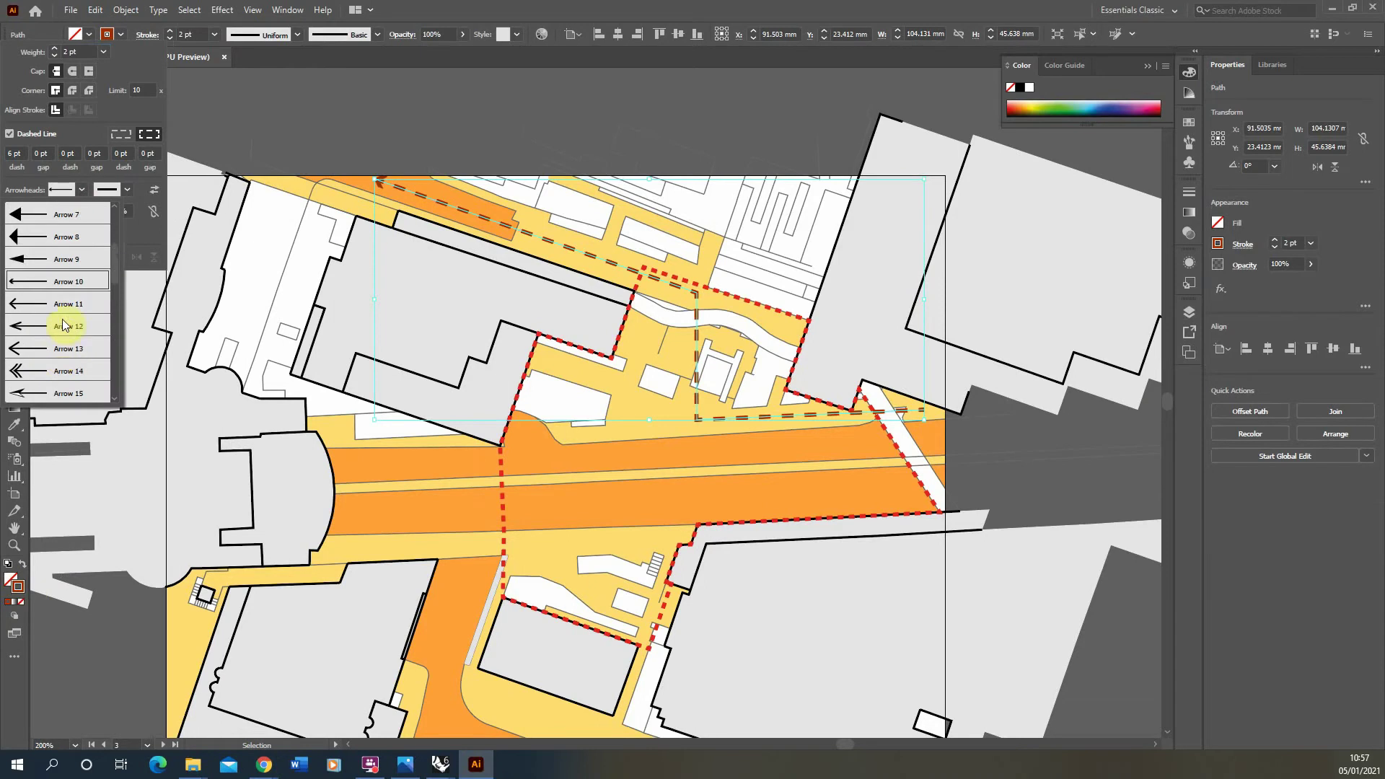
pyautogui.click(59, 262)
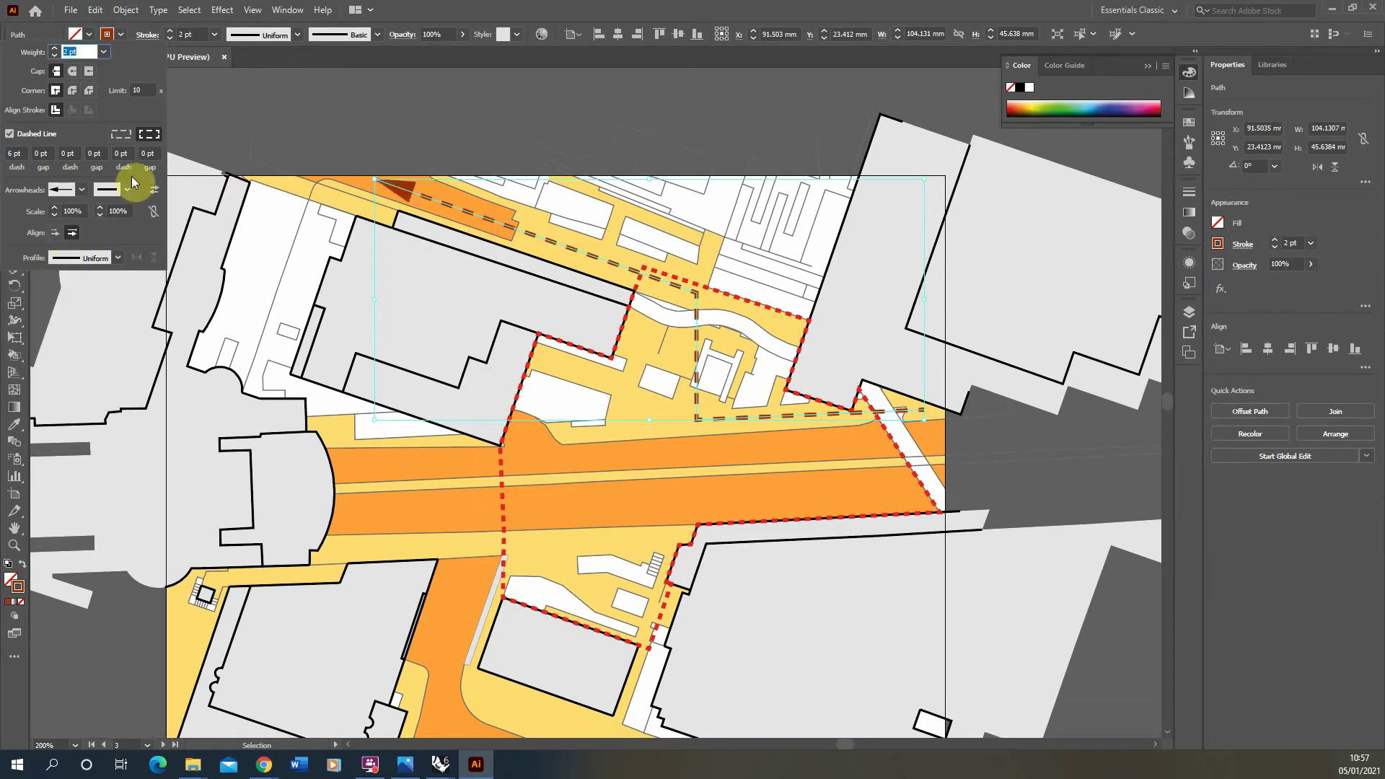
# Swap the dashed path's start and end arrowheads so the arrow sits at the end near the footbridge
pyautogui.click(157, 192)
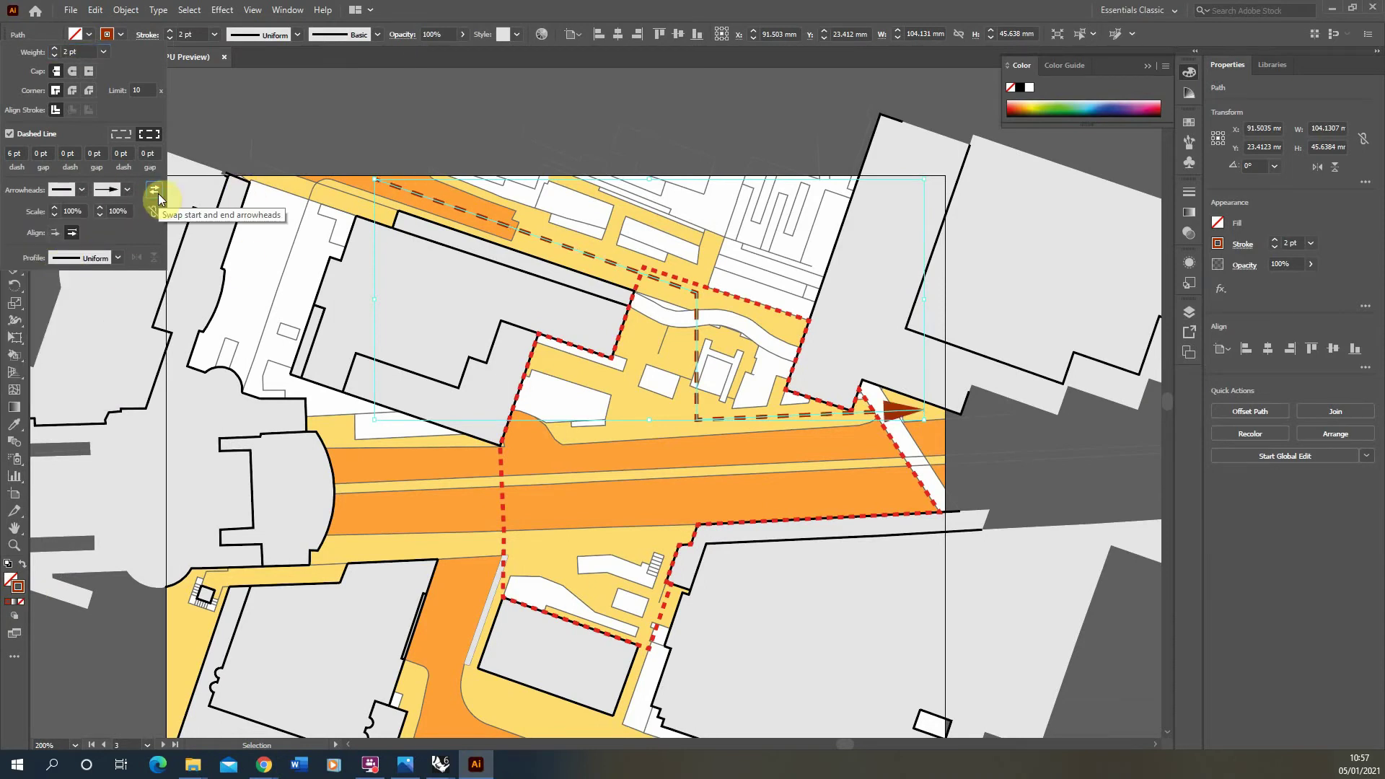
pyautogui.click(156, 194)
pyautogui.click(154, 197)
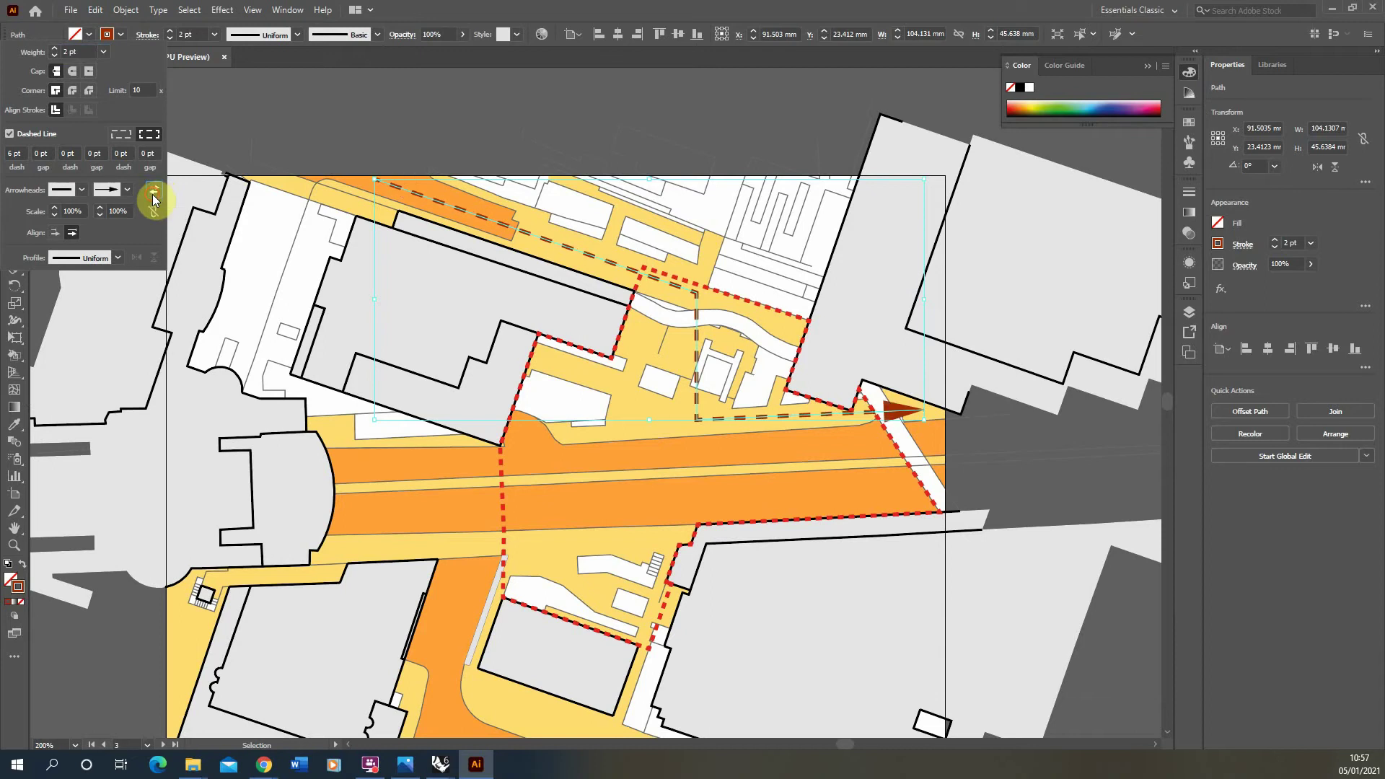
# Try a solid circle as the dashed path's start arrowhead
pyautogui.click(82, 189)
pyautogui.scroll(-5, 75, 357)
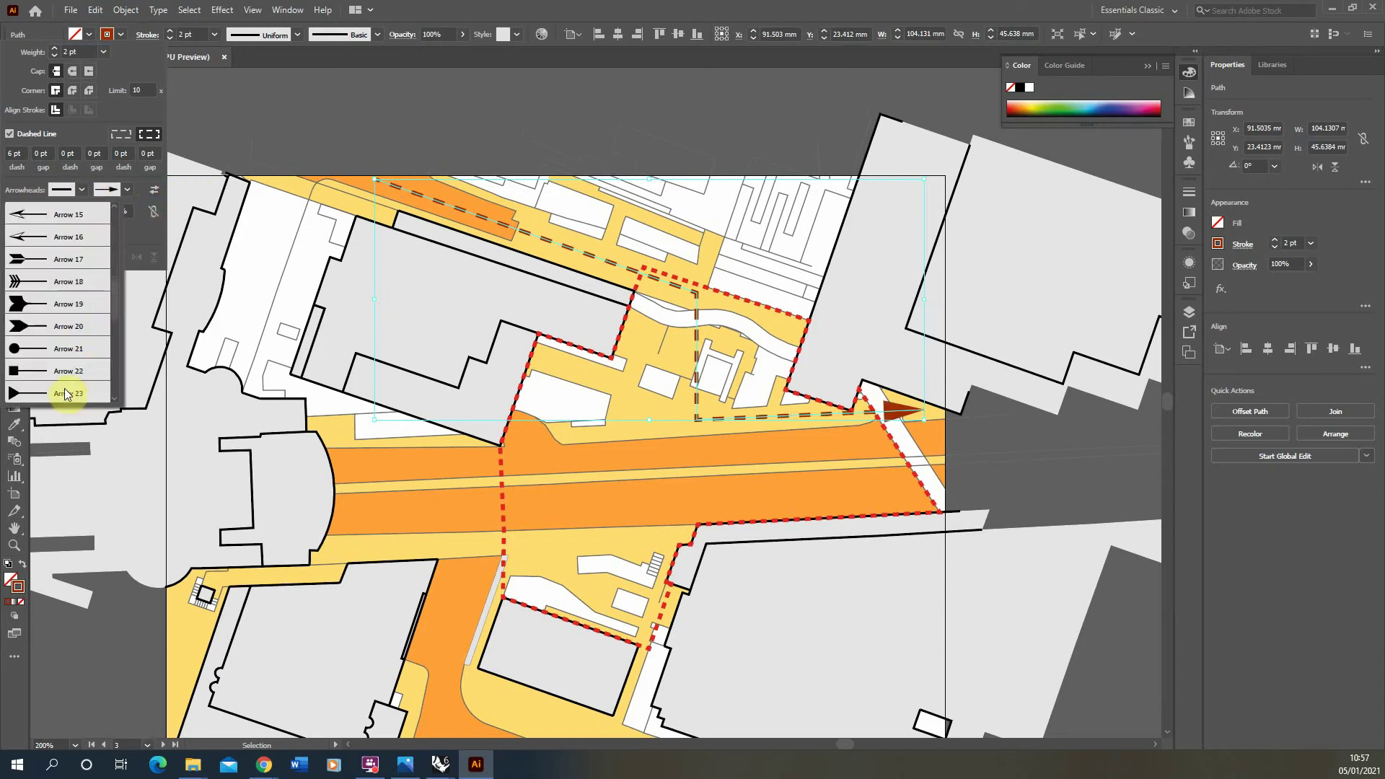
pyautogui.click(65, 393)
pyautogui.click(387, 140)
pyautogui.click(411, 144)
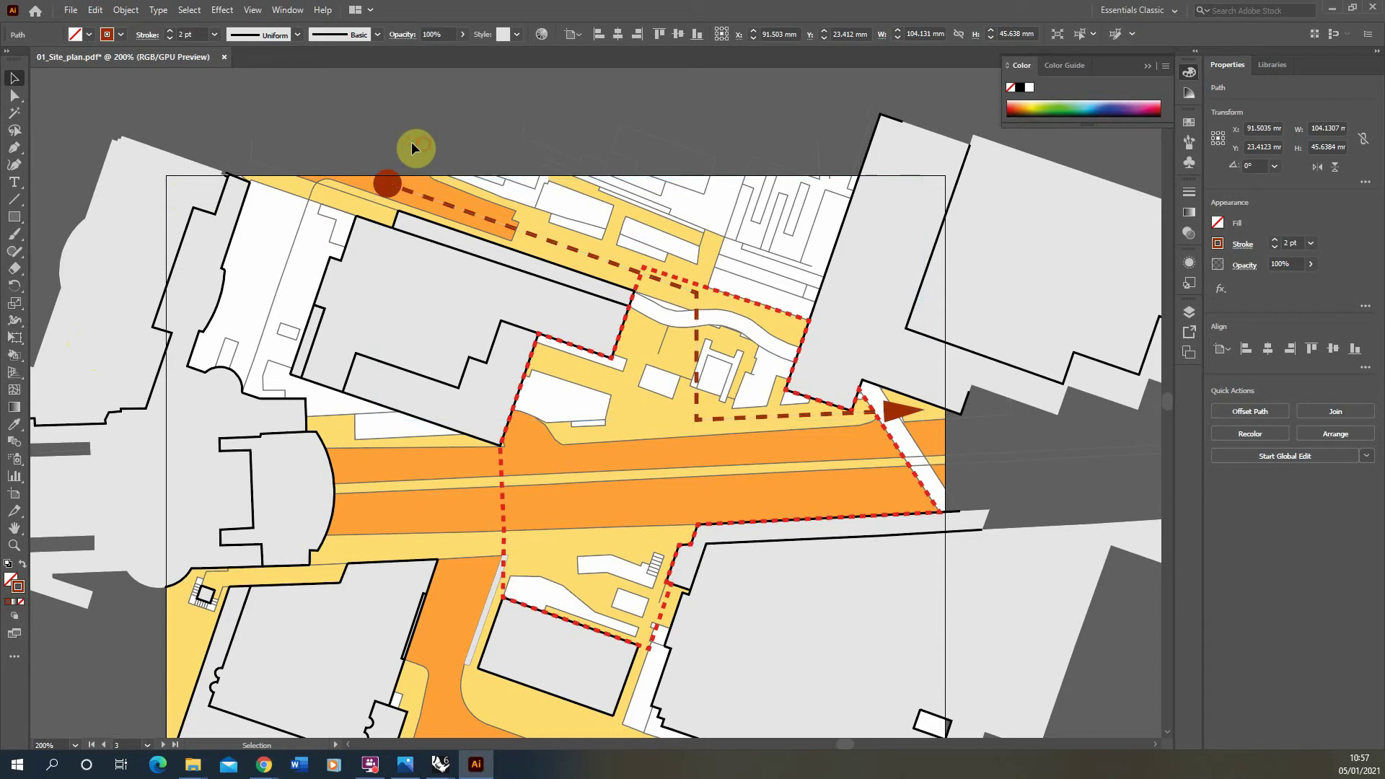
# Try a 1 pt stroke weight on the dashed path and return it to 2 pt
pyautogui.keyDown('alt'); pyautogui.scroll(-2, 396, 192); pyautogui.keyUp('alt')
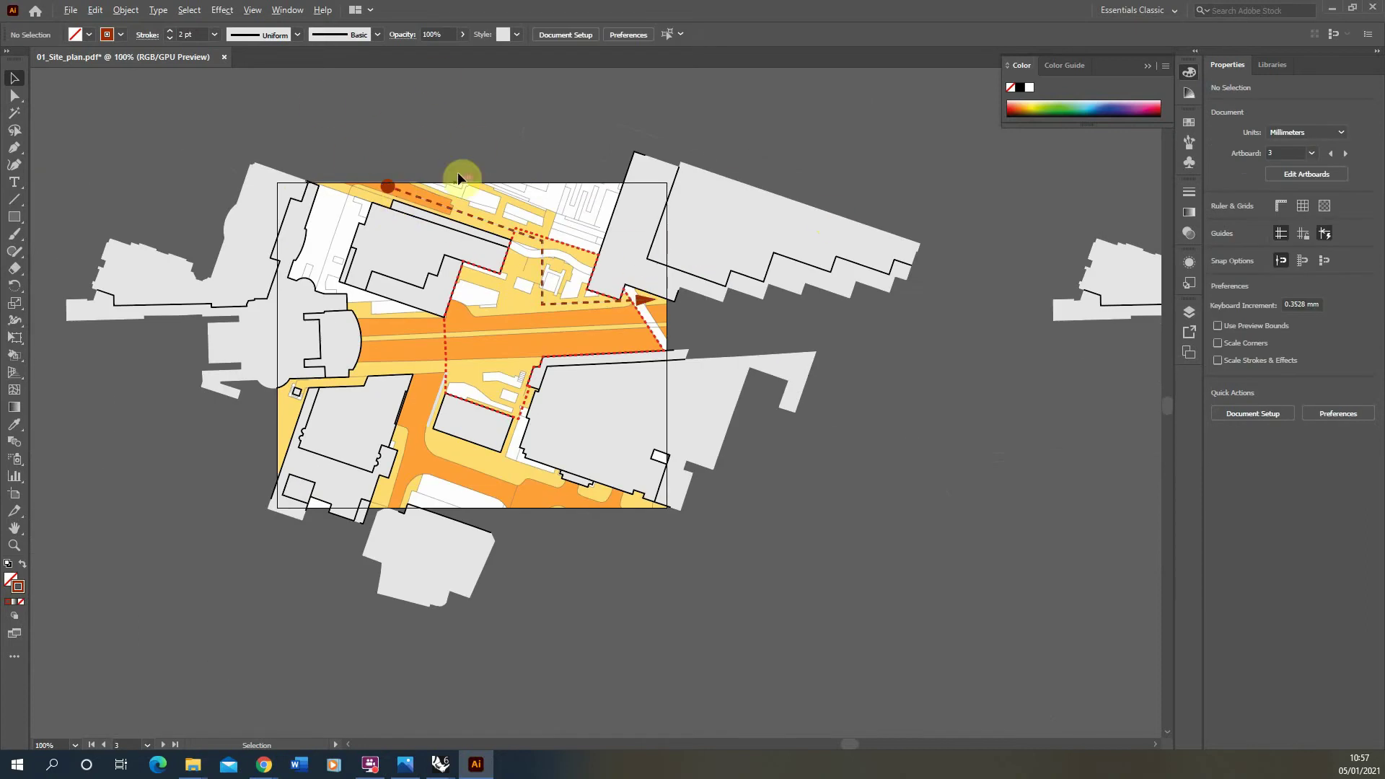
pyautogui.keyDown('alt'); pyautogui.scroll(3, 457, 176); pyautogui.keyUp('alt')
pyautogui.click(287, 275)
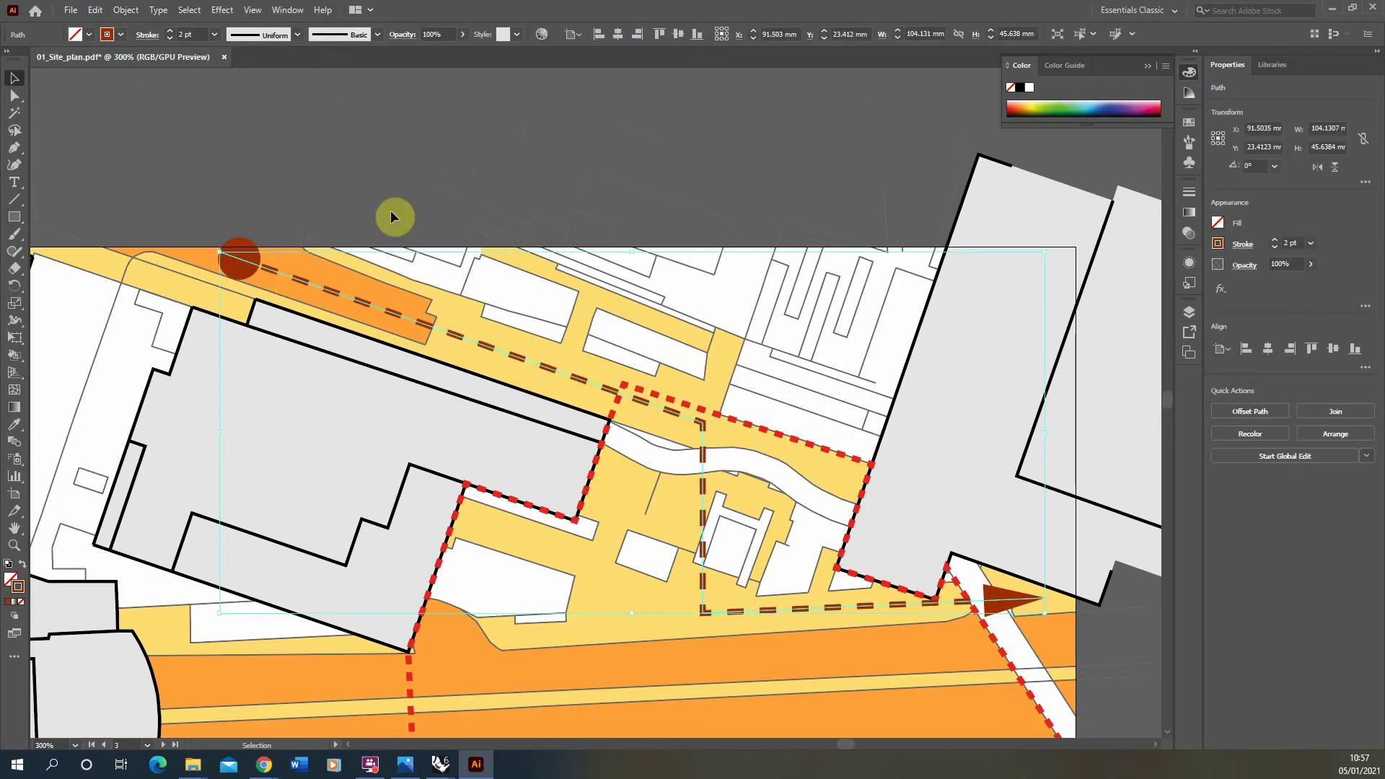
pyautogui.click(147, 36)
pyautogui.click(102, 52)
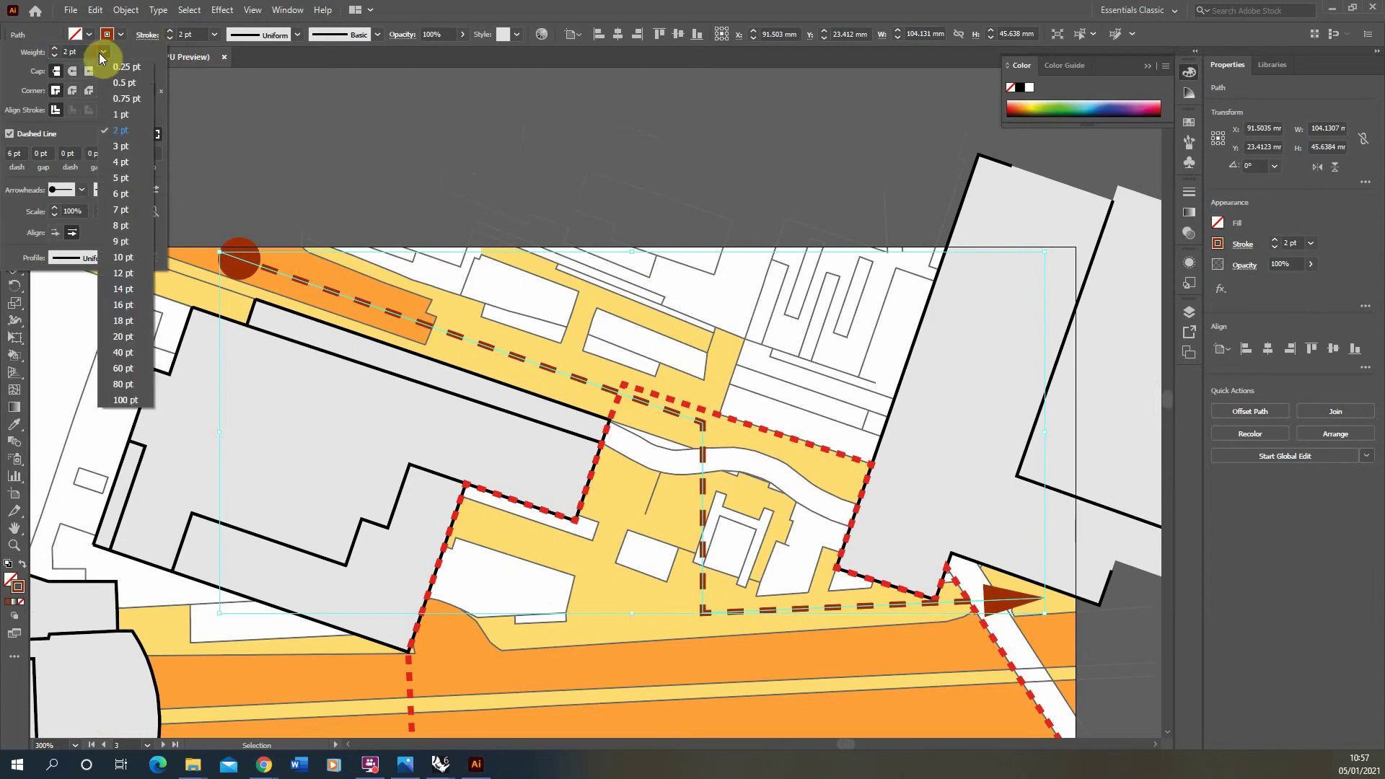
pyautogui.click(124, 115)
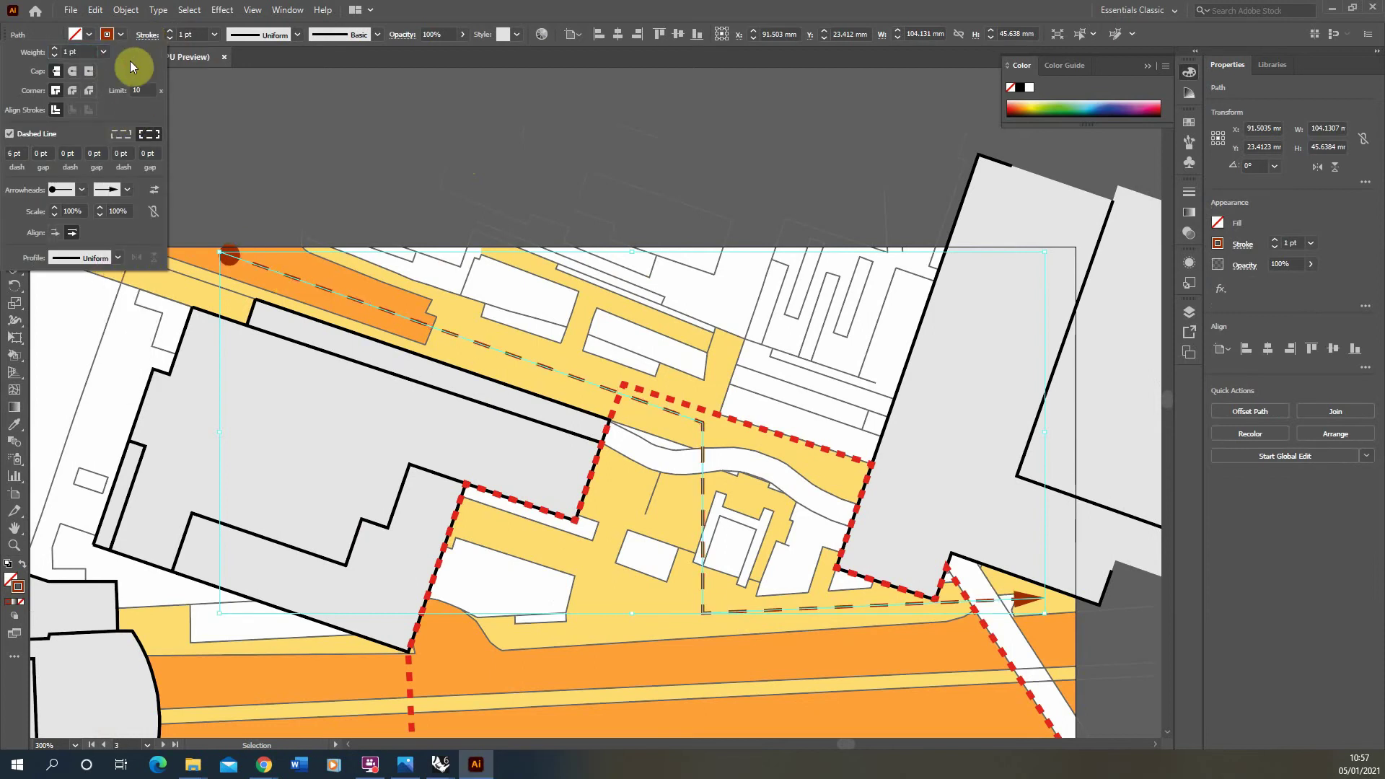
pyautogui.click(103, 52)
pyautogui.click(116, 128)
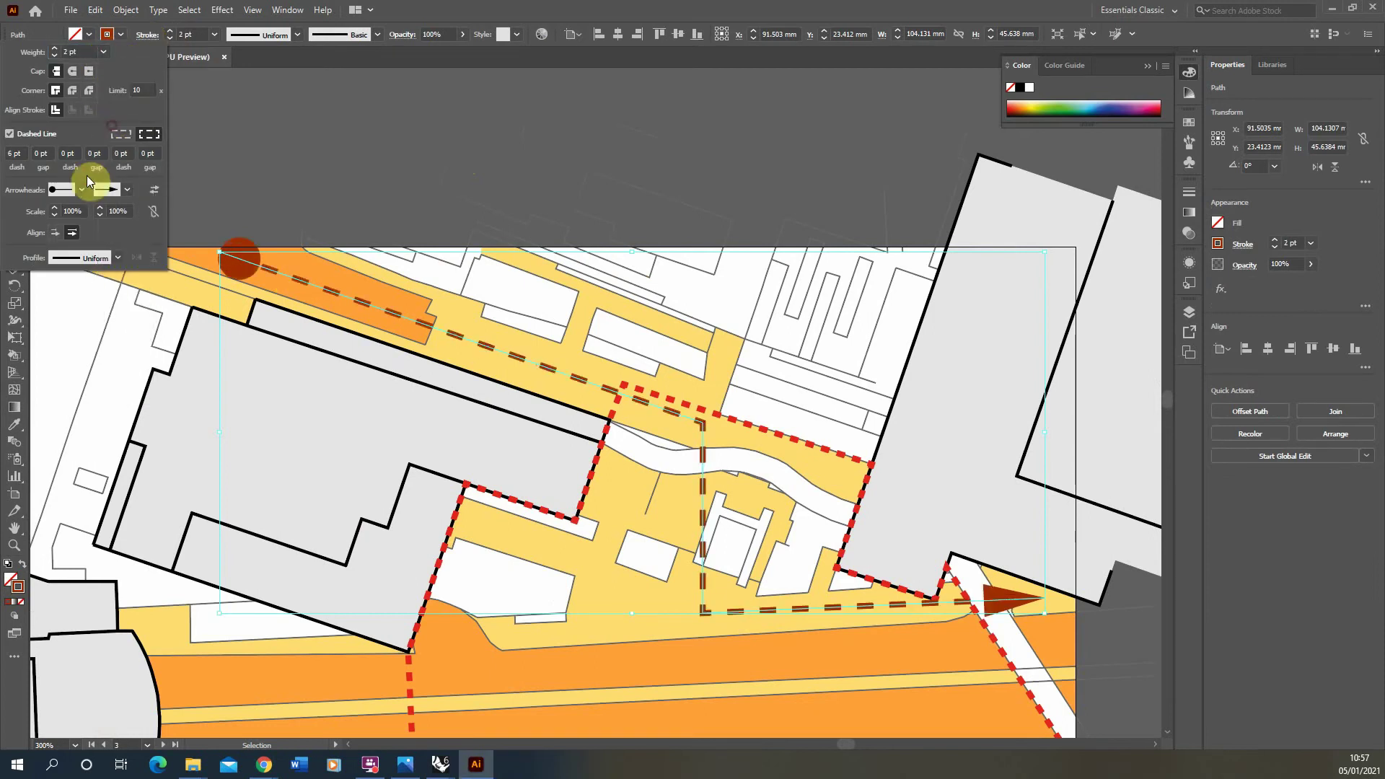
# Set the dashed path's start arrowhead to None, keeping the arrow at its other end
pyautogui.click(82, 190)
pyautogui.scroll(7, 82, 217)
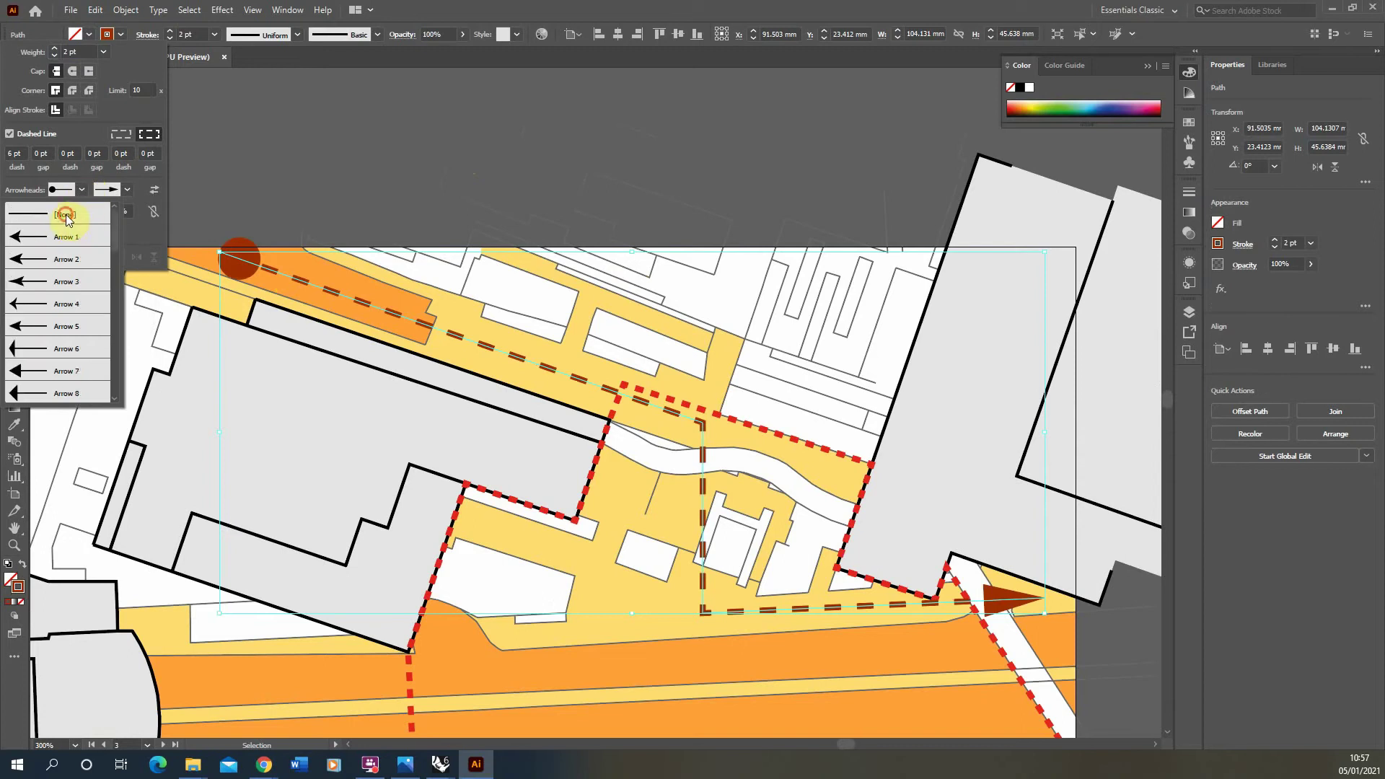
pyautogui.click(22, 219)
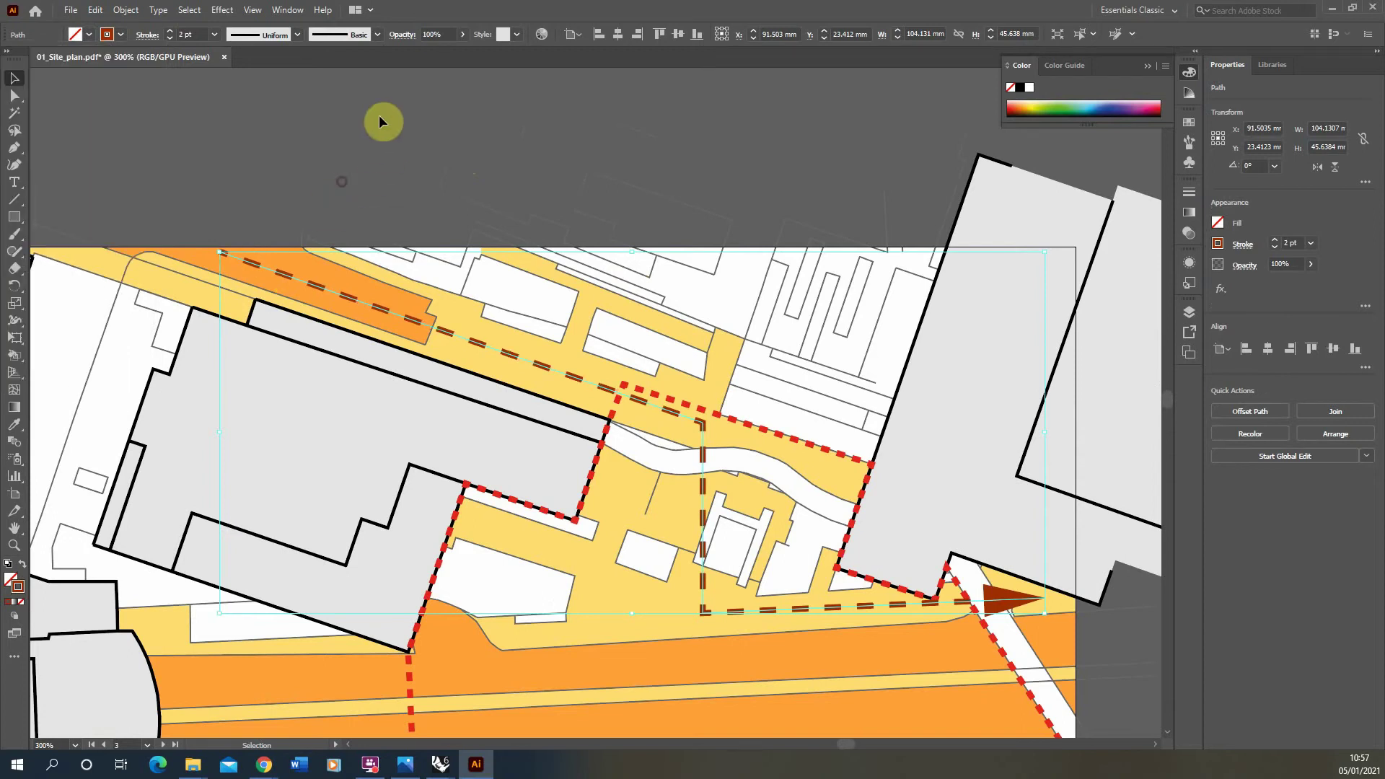
pyautogui.click(282, 206)
# Draw a circle about 3.9 mm in diameter centred on the dashed path's start, with a dark orange-red fill and no stroke
pyautogui.moveTo(23, 212); pyautogui.dragTo(64, 259)
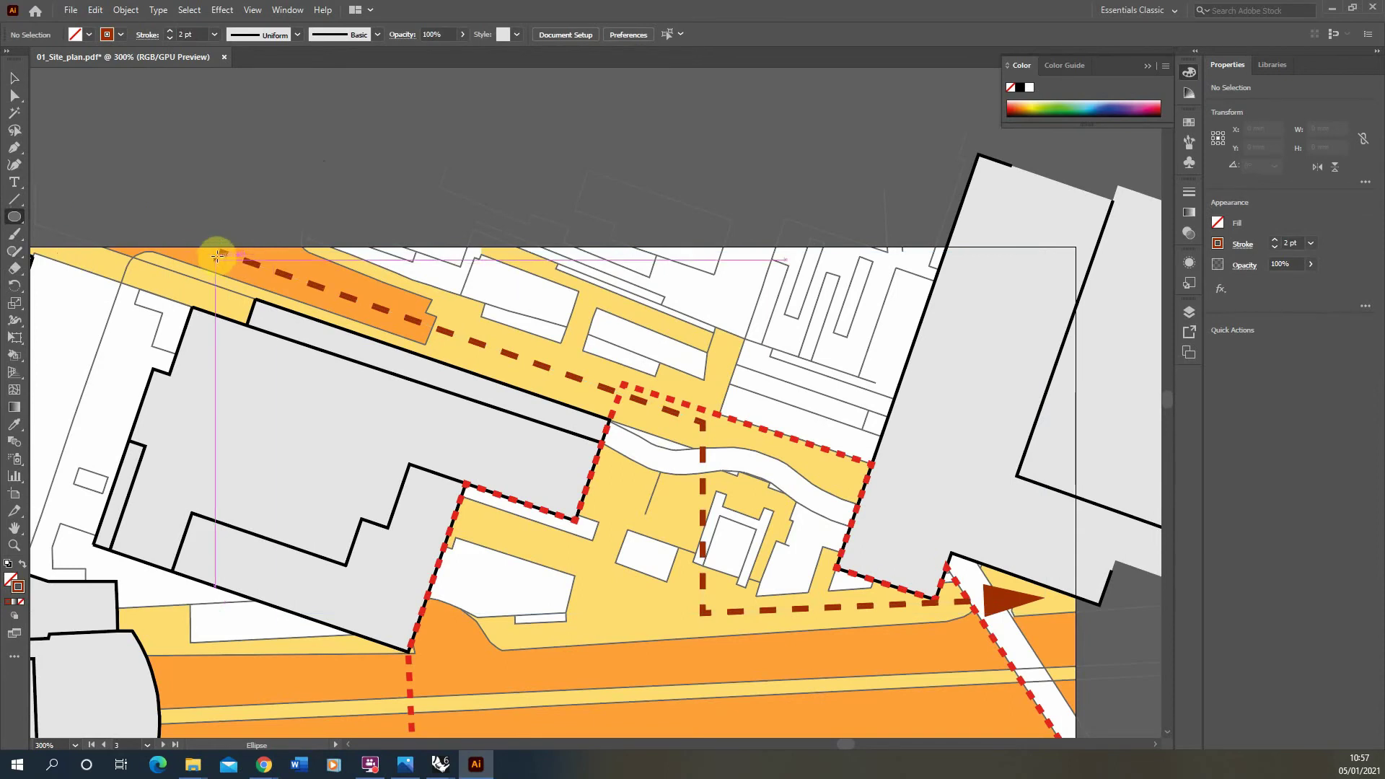
pyautogui.keyDown('alt'); pyautogui.moveTo(218, 252); pyautogui.dragTo(244, 268); pyautogui.keyUp('alt')
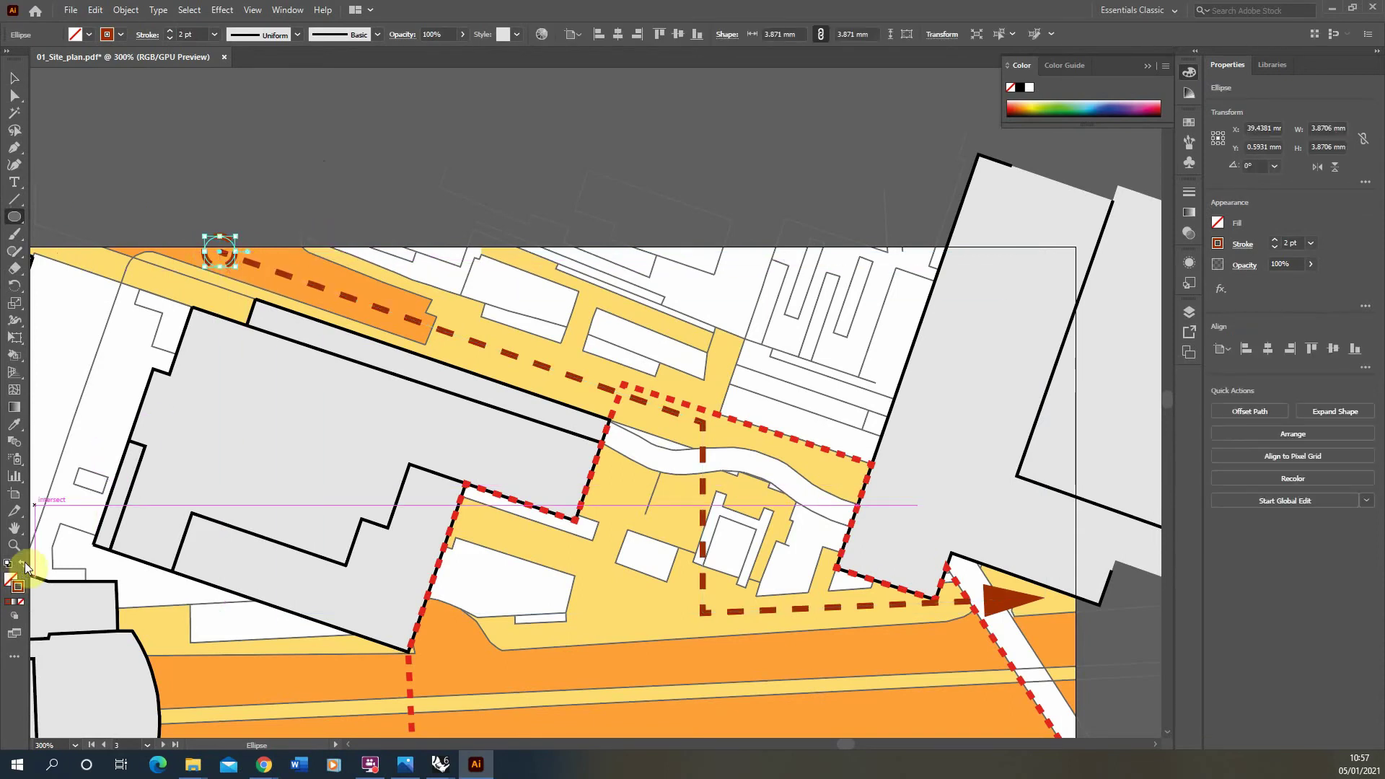
pyautogui.click(22, 564)
pyautogui.click(17, 77)
pyautogui.click(215, 141)
pyautogui.keyDown('alt'); pyautogui.scroll(-5, 371, 223); pyautogui.keyUp('alt')
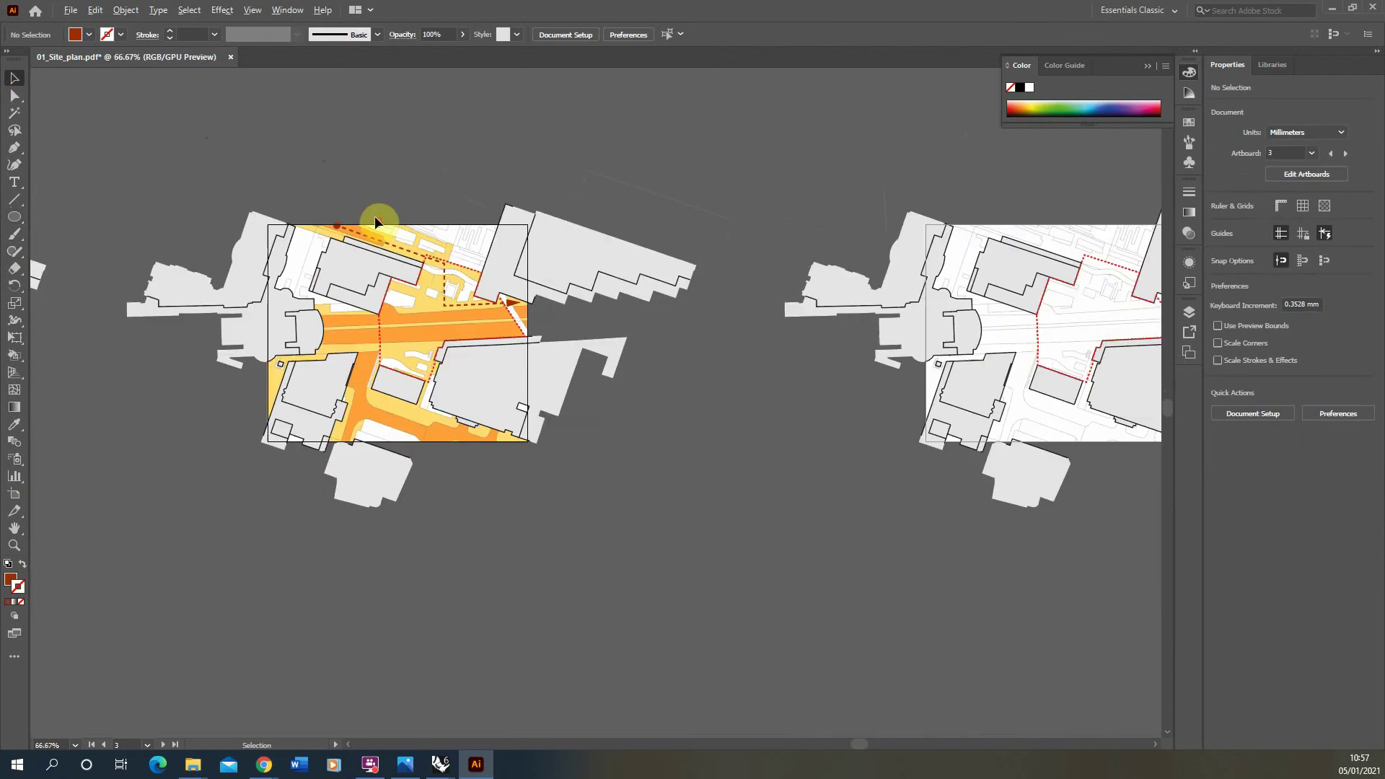
# Move the filled circle a short way along the dashed path, away from the artboard's upper edge
pyautogui.keyDown('alt'); pyautogui.scroll(8, 315, 200); pyautogui.keyUp('alt')
pyautogui.moveTo(431, 354); pyautogui.dragTo(526, 372)
pyautogui.click(482, 282)
pyautogui.keyDown('alt'); pyautogui.scroll(-3, 344, 281); pyautogui.keyUp('alt')
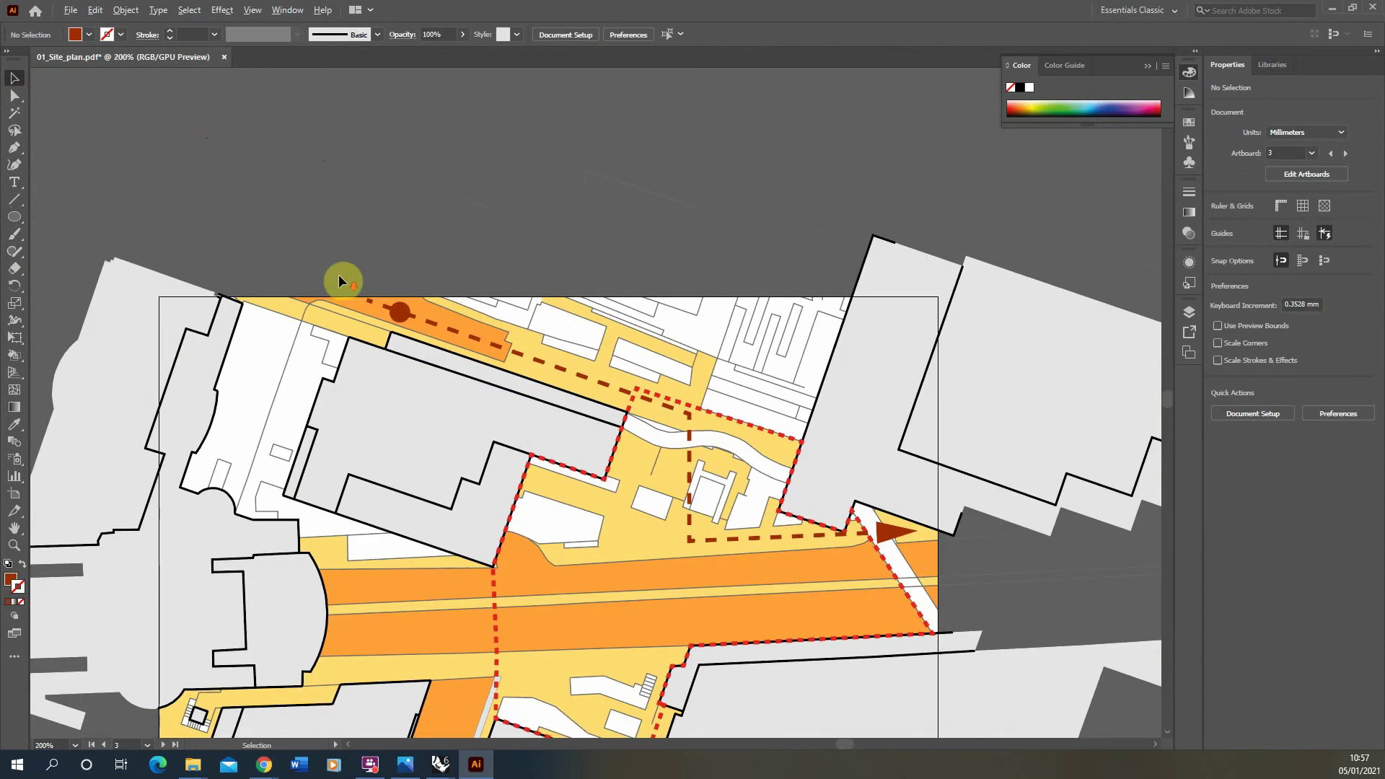
# Shorten the dashed path by moving its start anchor point to the centre of the filled circle
pyautogui.click(382, 300)
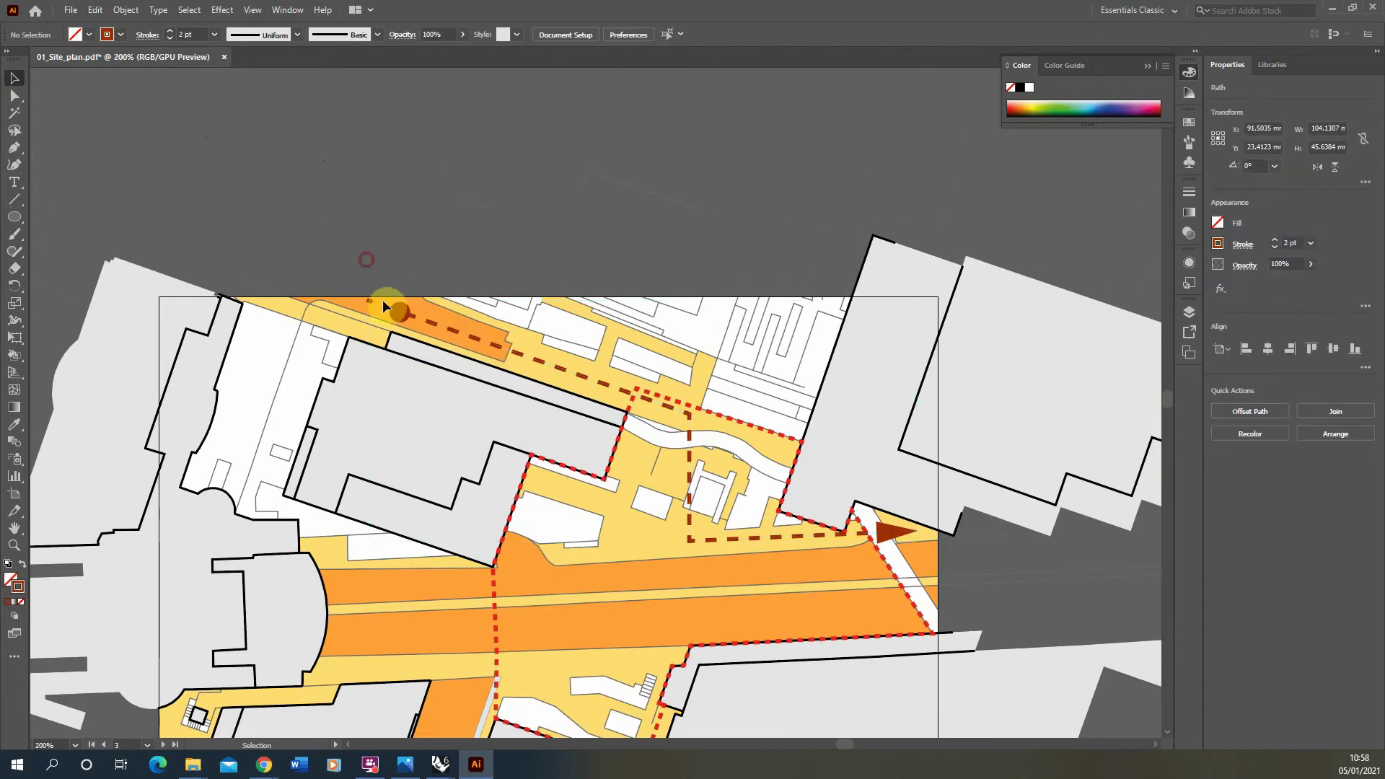
pyautogui.click(448, 321)
pyautogui.click(457, 335)
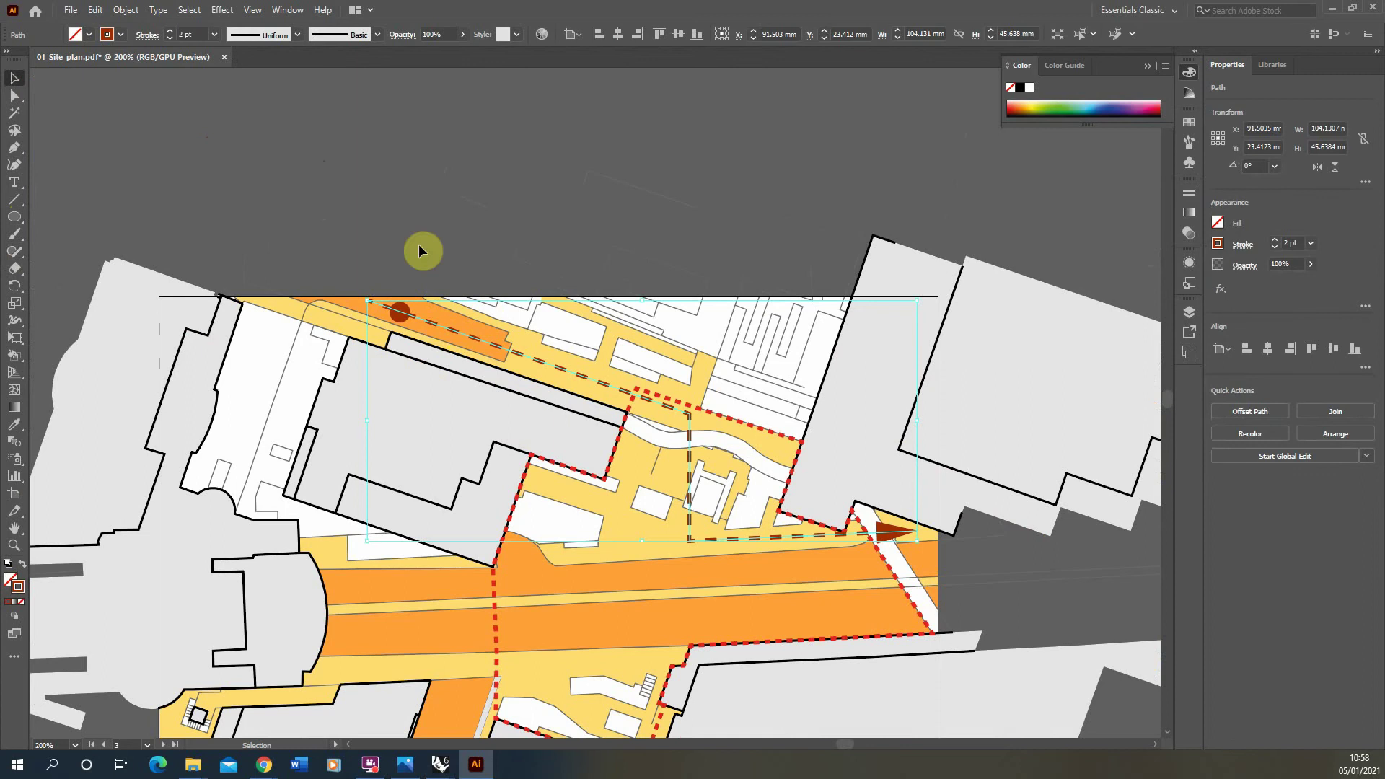
pyautogui.click(10, 101)
pyautogui.keyDown('alt'); pyautogui.scroll(2, 364, 315); pyautogui.keyUp('alt')
pyautogui.click(359, 310)
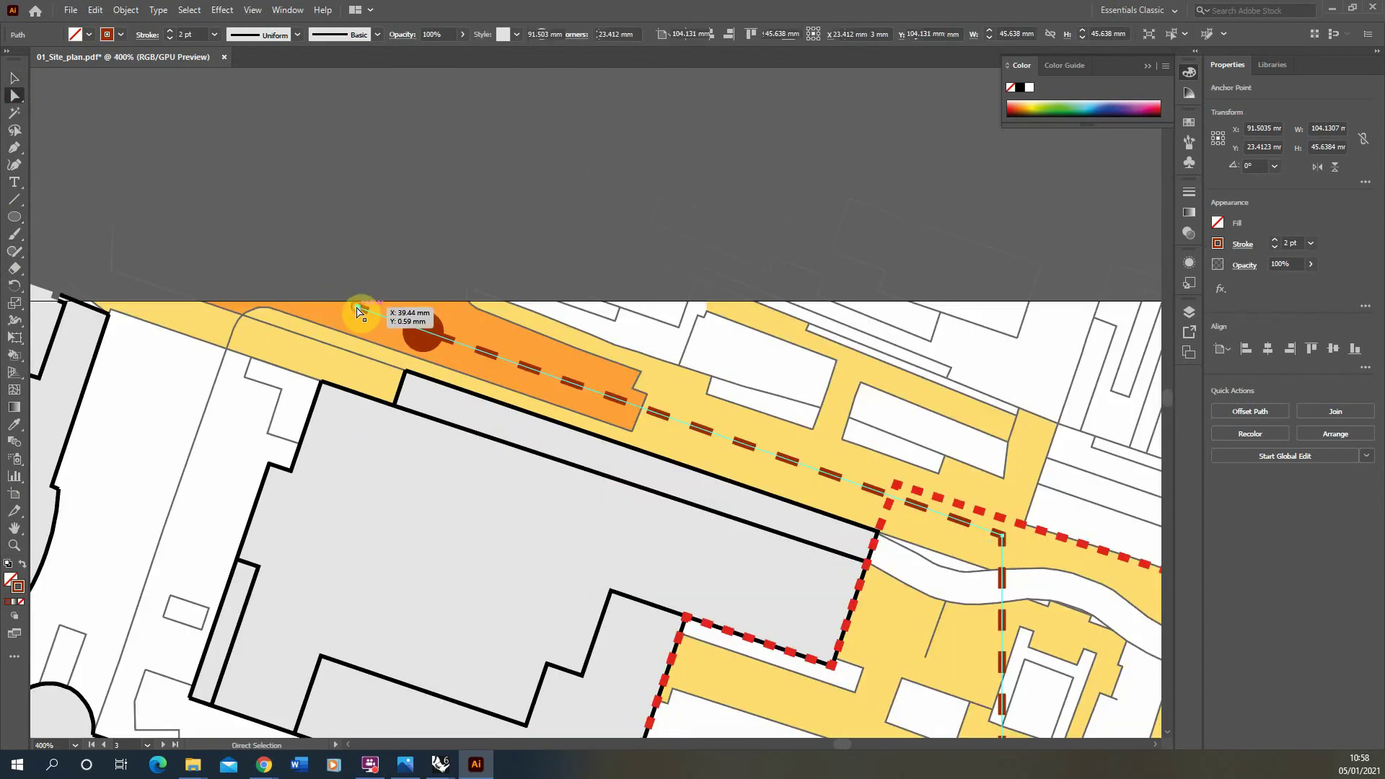
pyautogui.moveTo(357, 309); pyautogui.dragTo(422, 331)
pyautogui.click(20, 85)
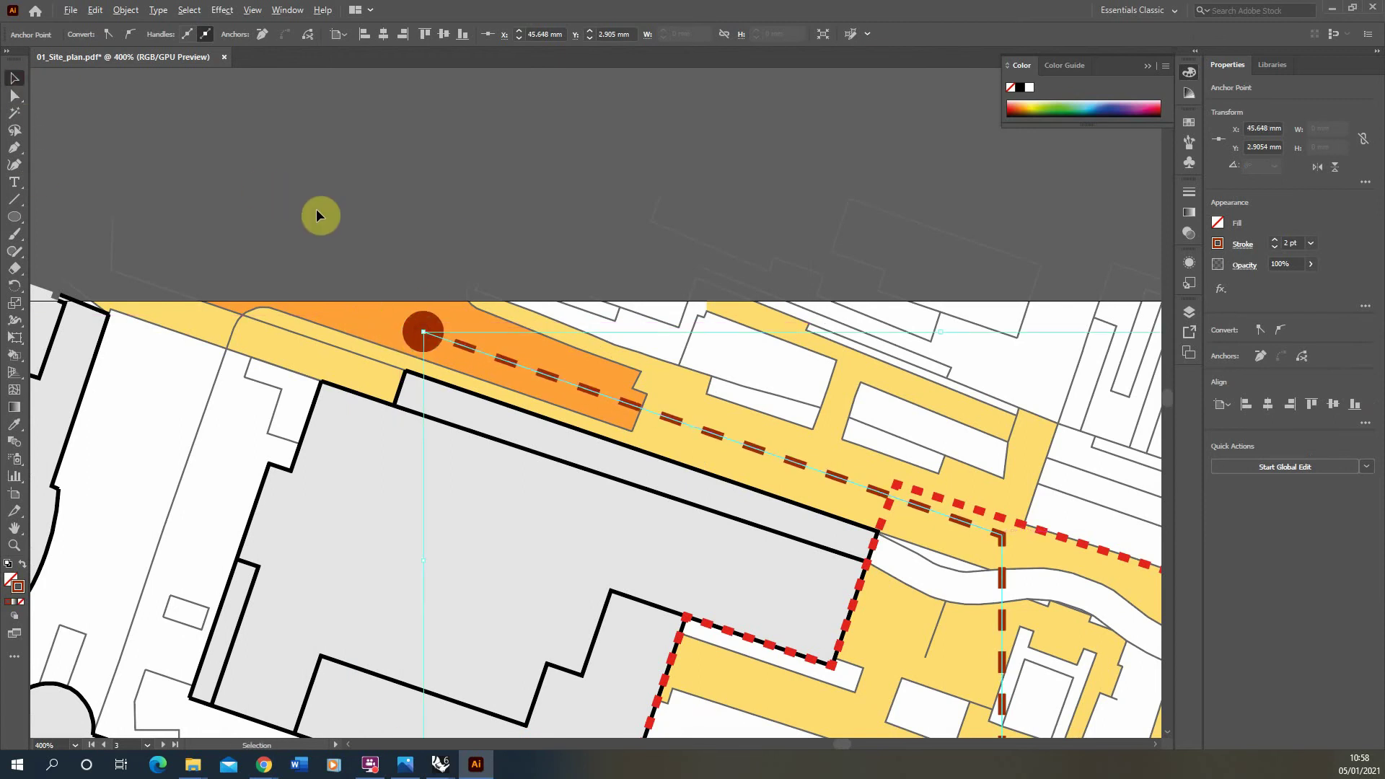
pyautogui.click(303, 240)
# Review the finished dashed route on the orange plan and compare it with the neighbouring artboards
pyautogui.keyDown('alt'); pyautogui.scroll(-3, 317, 234); pyautogui.keyUp('alt')
pyautogui.keyDown('alt'); pyautogui.scroll(-3, 510, 201); pyautogui.keyUp('alt')
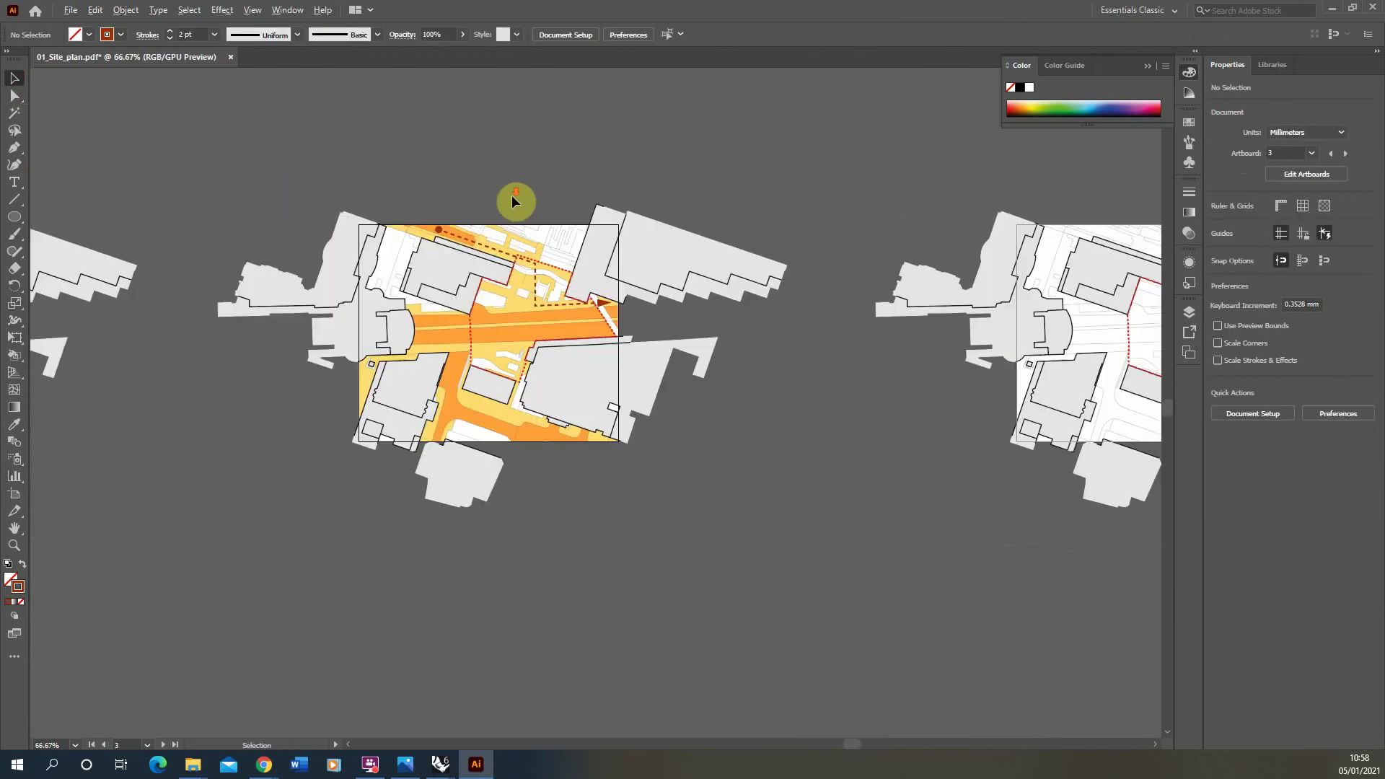
pyautogui.keyDown('alt'); pyautogui.scroll(5, 439, 210); pyautogui.keyUp('alt')
pyautogui.keyDown('alt'); pyautogui.scroll(-4, 590, 281); pyautogui.keyUp('alt')
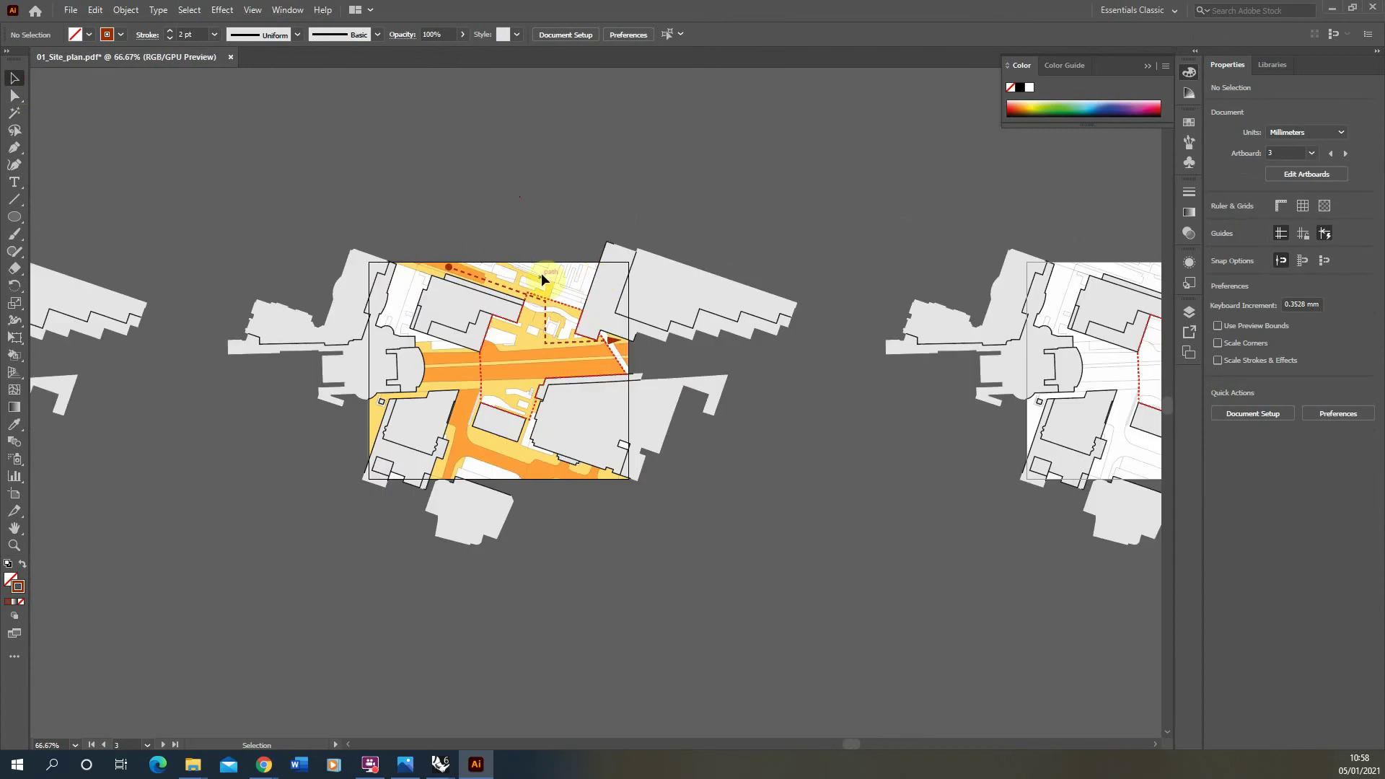
pyautogui.keyDown('alt'); pyautogui.scroll(-1, 649, 324); pyautogui.keyUp('alt')
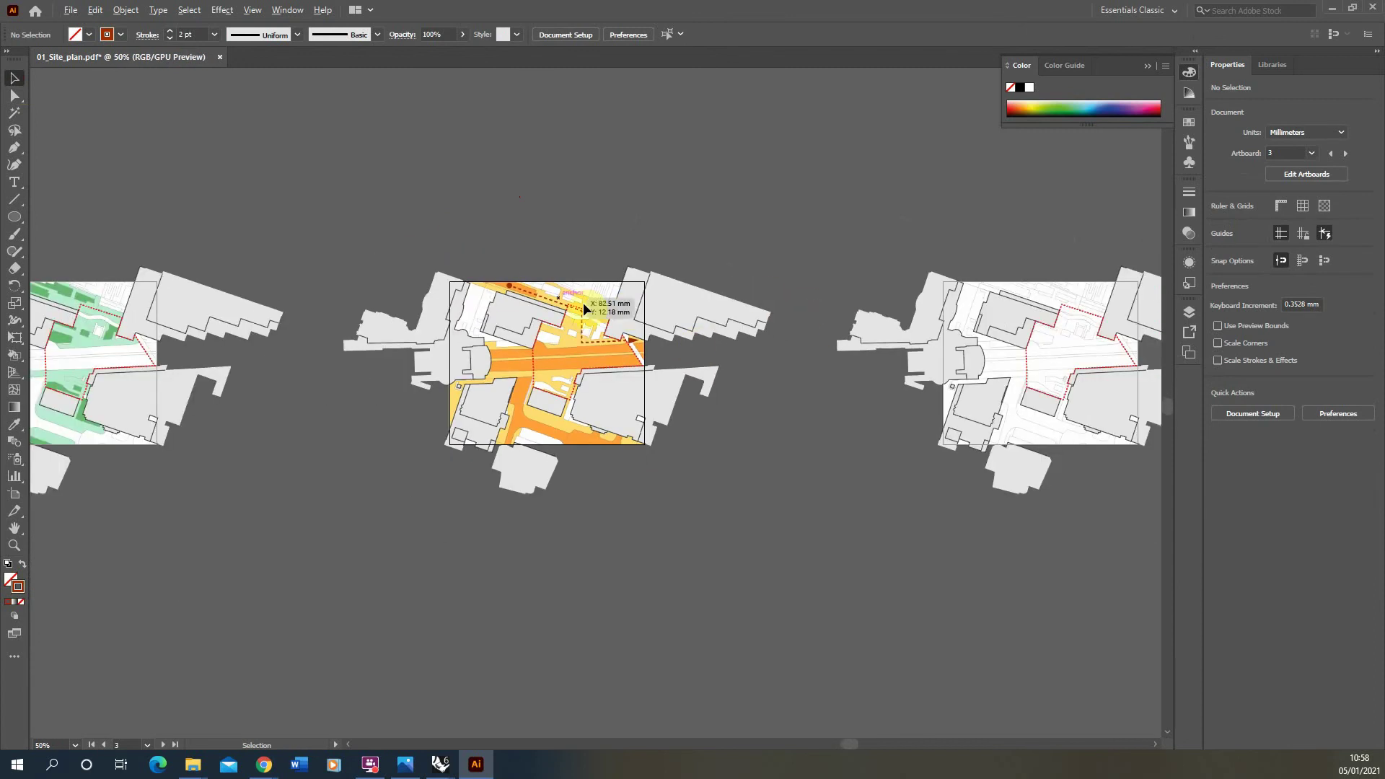
pyautogui.keyDown('alt'); pyautogui.scroll(-1, 570, 302); pyautogui.keyUp('alt')
pyautogui.keyDown('alt'); pyautogui.scroll(1, 556, 304); pyautogui.keyUp('alt')
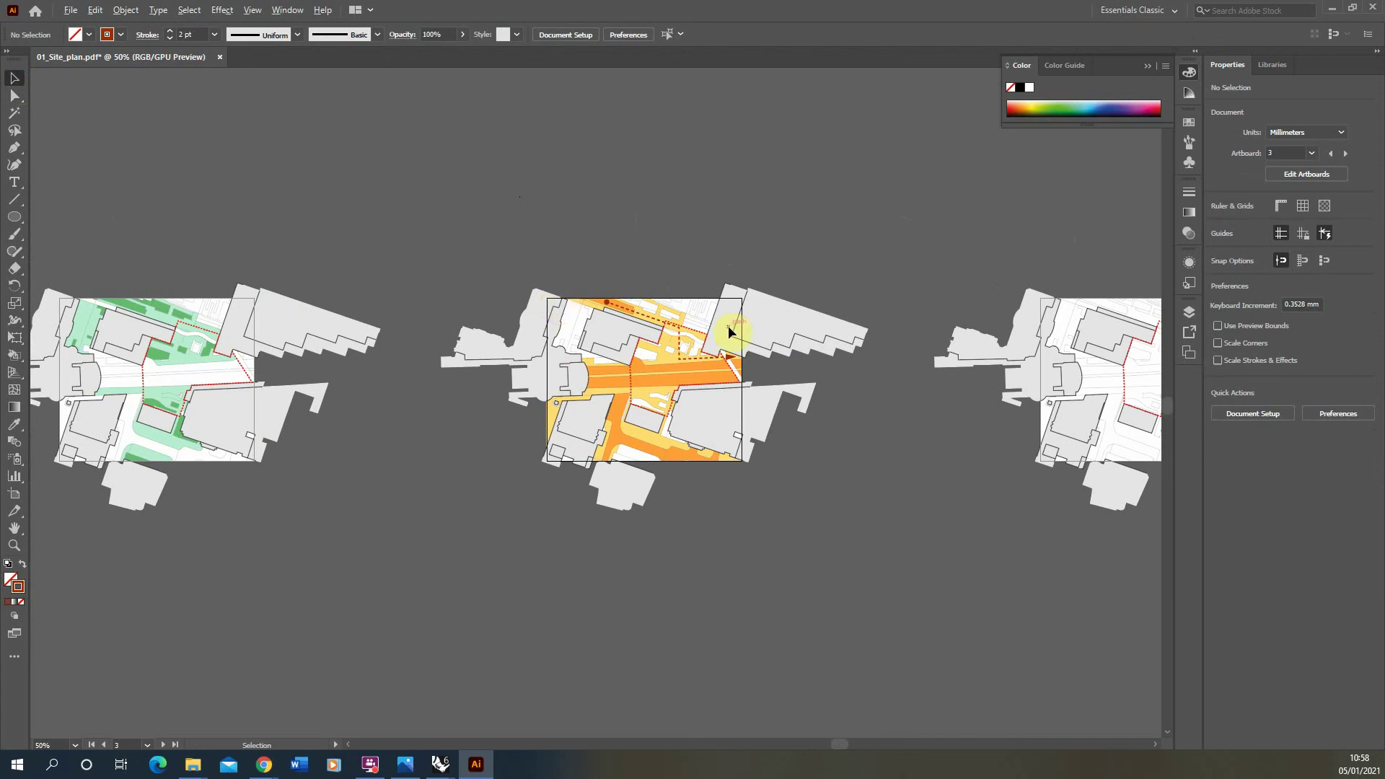
pyautogui.keyDown('alt'); pyautogui.scroll(-3, 729, 326); pyautogui.keyUp('alt')
pyautogui.keyDown('alt'); pyautogui.scroll(1, 625, 238); pyautogui.keyUp('alt')
pyautogui.keyDown('alt'); pyautogui.scroll(1, 671, 278); pyautogui.keyUp('alt')
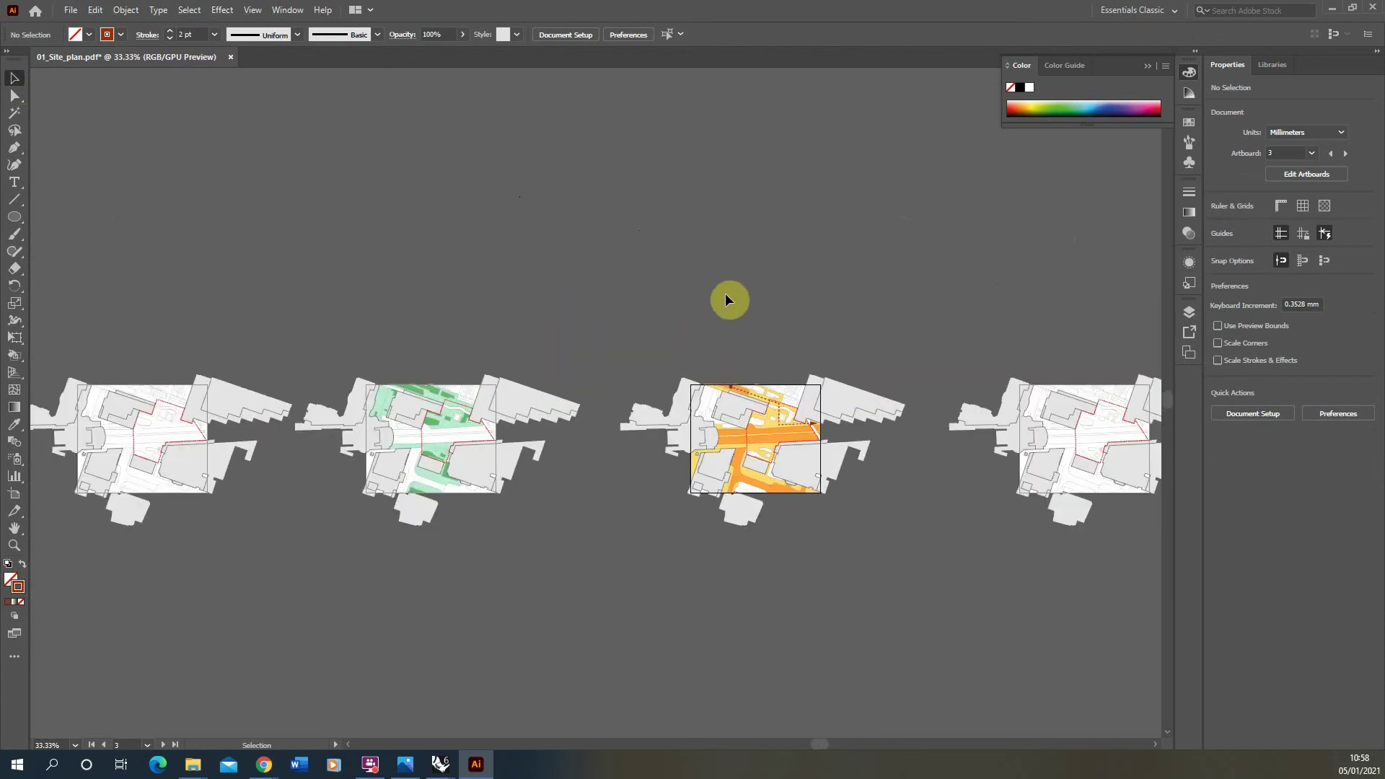